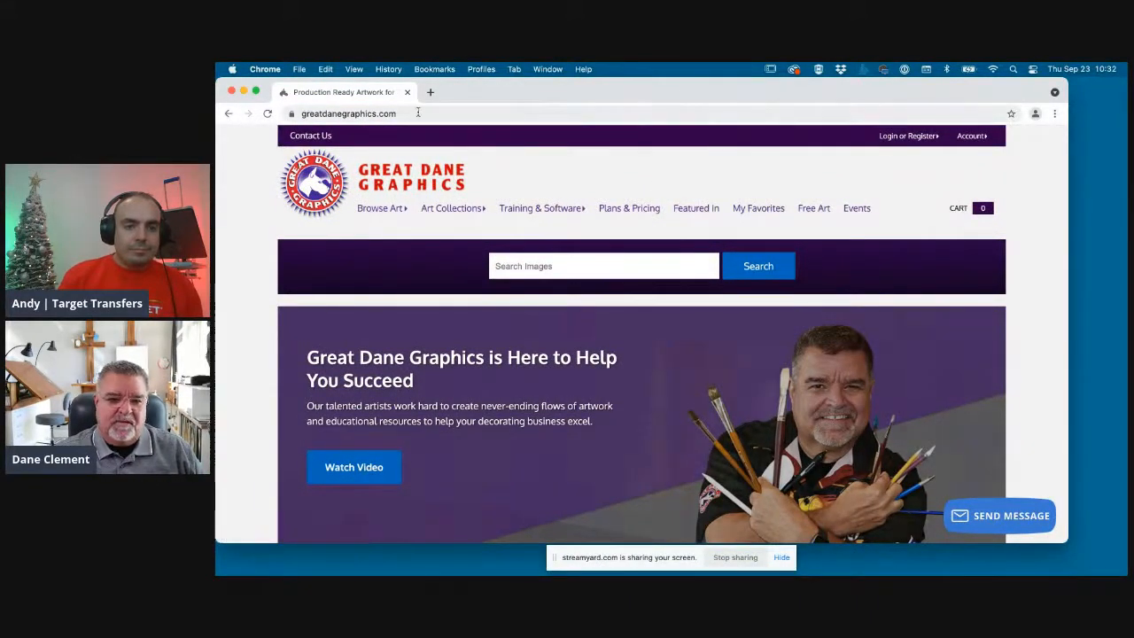
Look over the Great Dane Graphics homepage, including the training books, section tiles and yearly artwork subscriptions
mouse_move(541, 208)
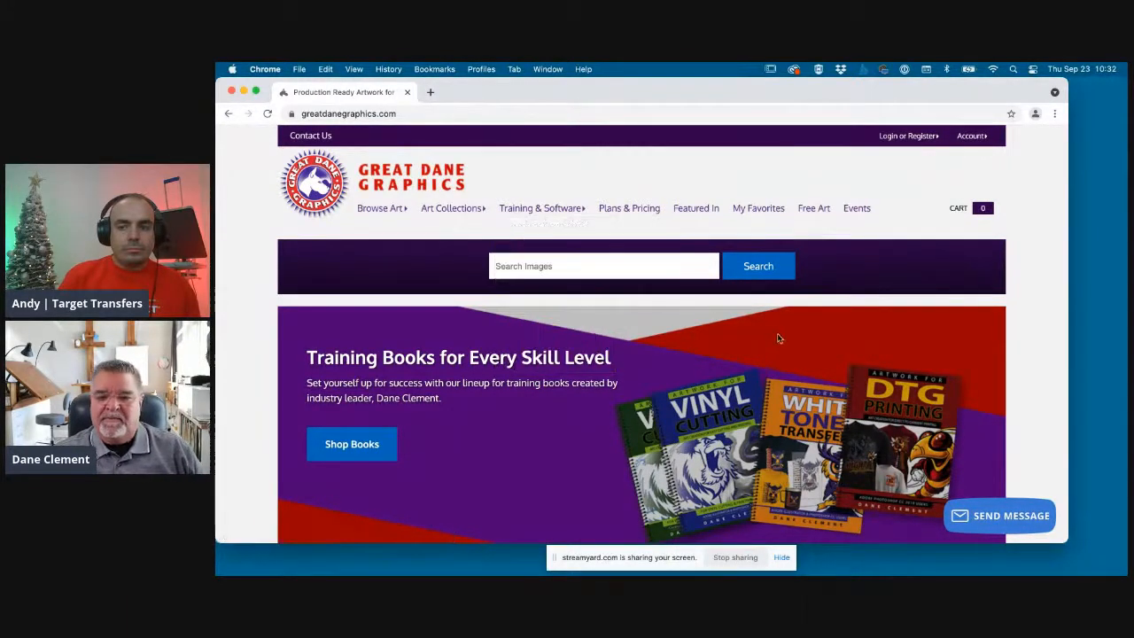
scroll(767, 336, "down", 3)
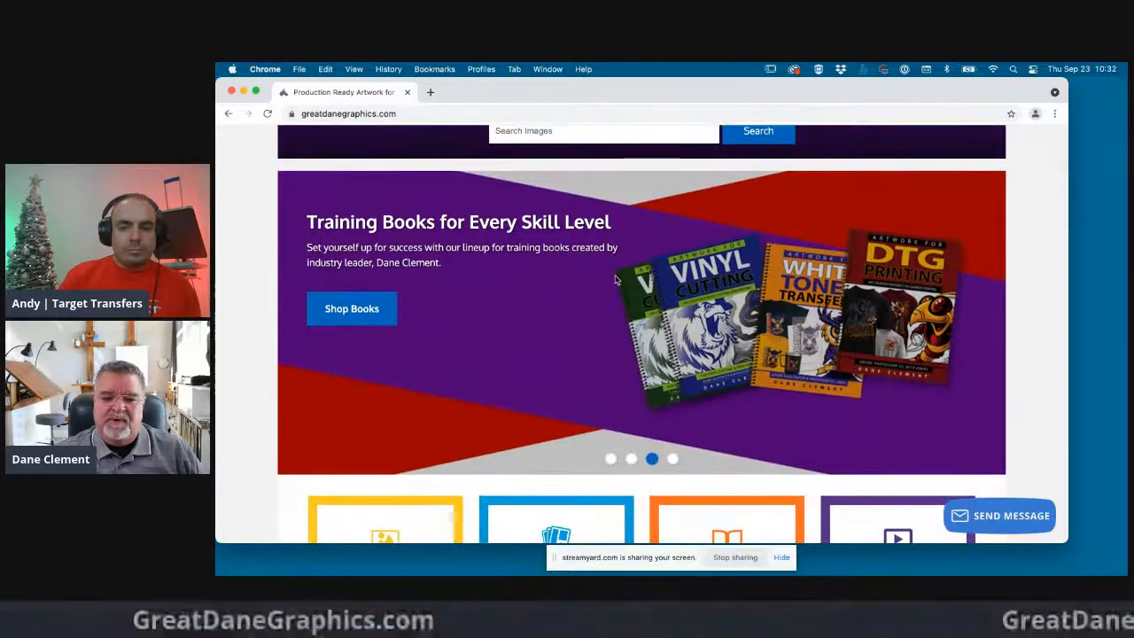
scroll(615, 274, "down", 2)
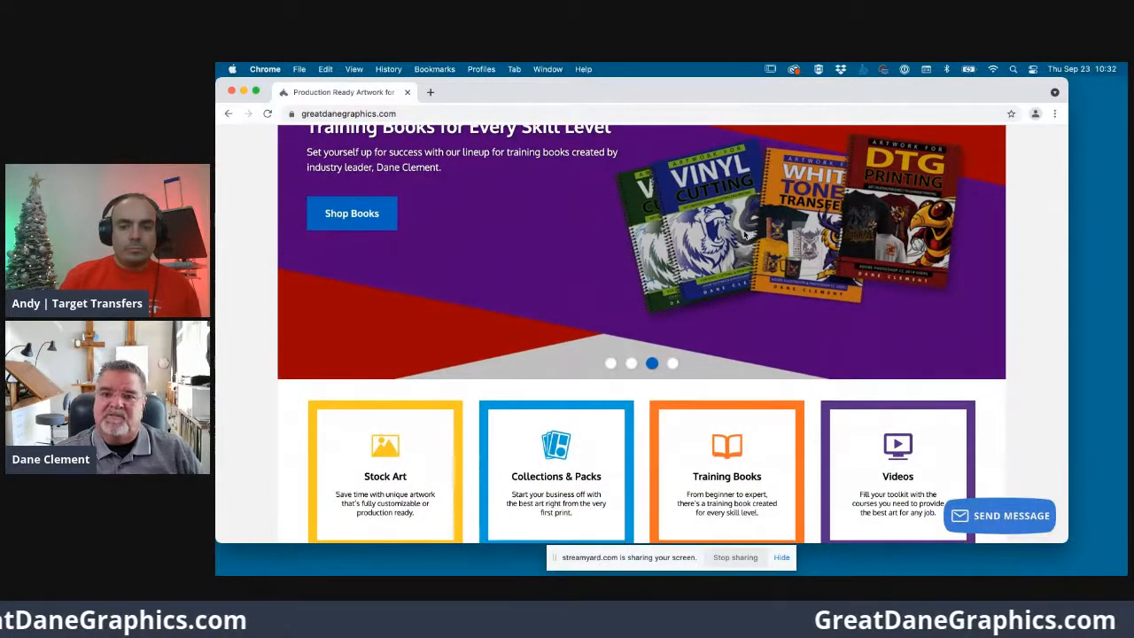
scroll(613, 281, "down", 5)
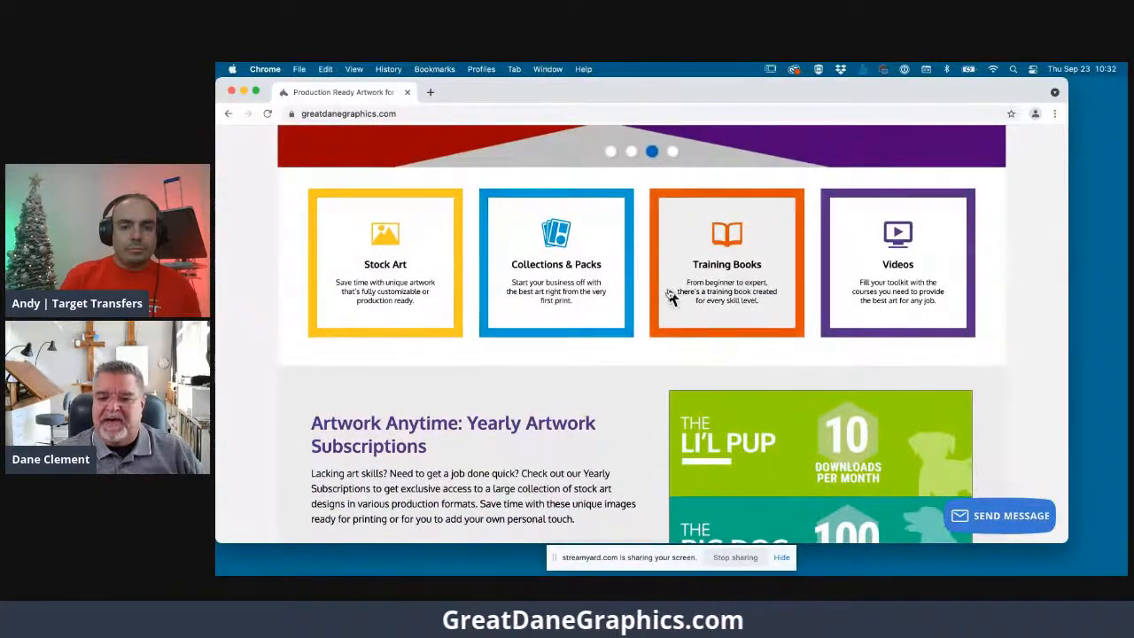
scroll(676, 306, "down", 5)
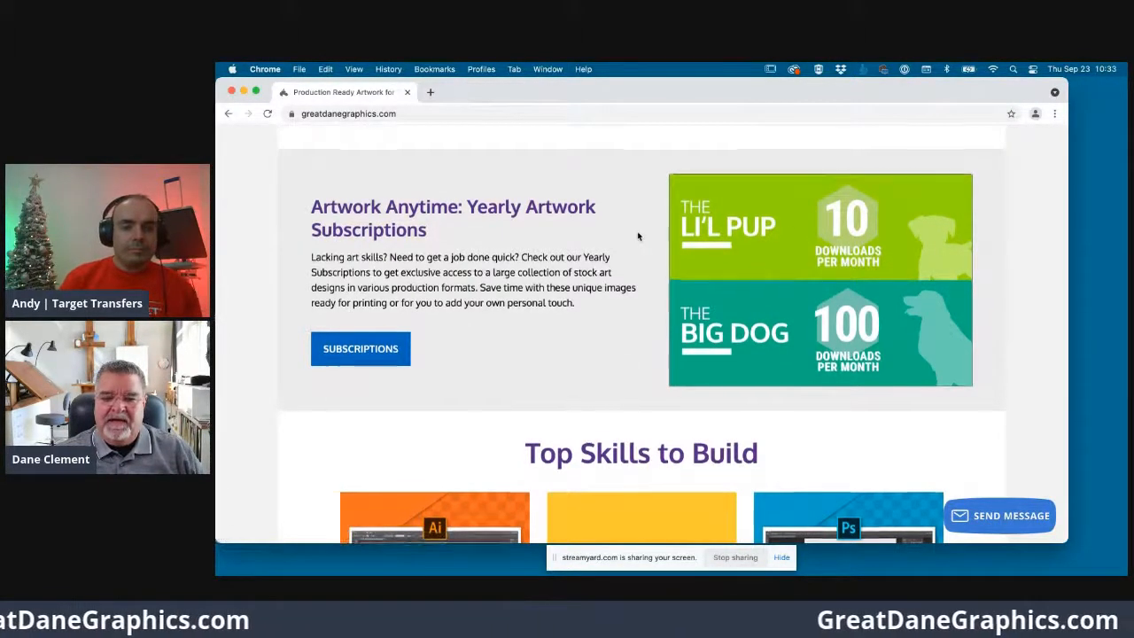
scroll(637, 236, "up", 3)
scroll(637, 236, "up", 4)
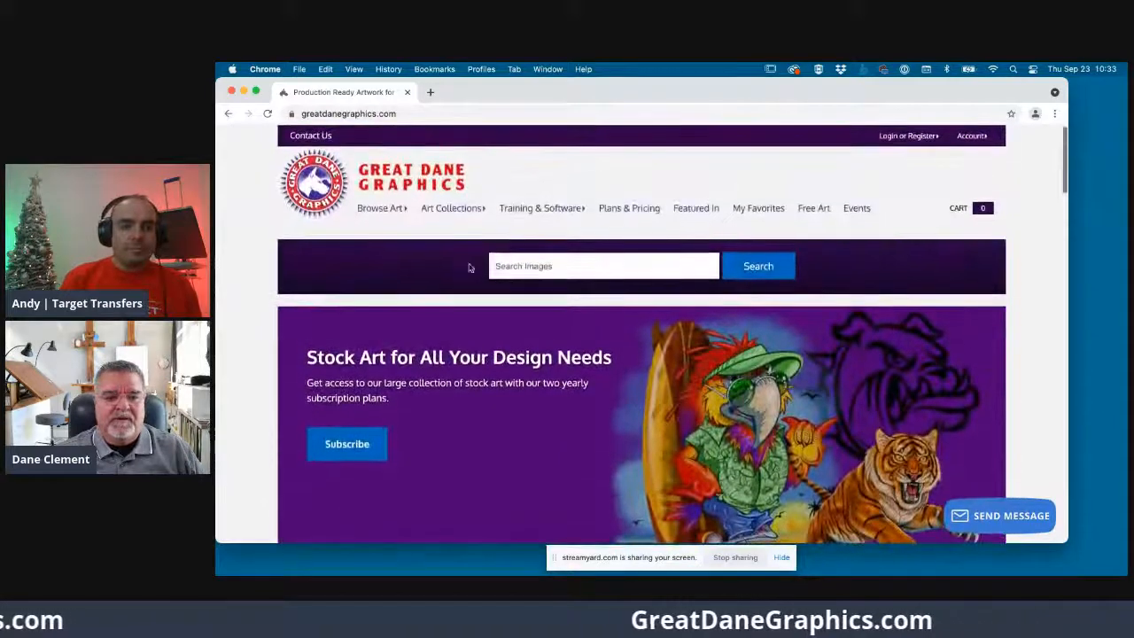
Open the site's stock art listing and look through the artwork and the production method filters
mouse_move(370, 210)
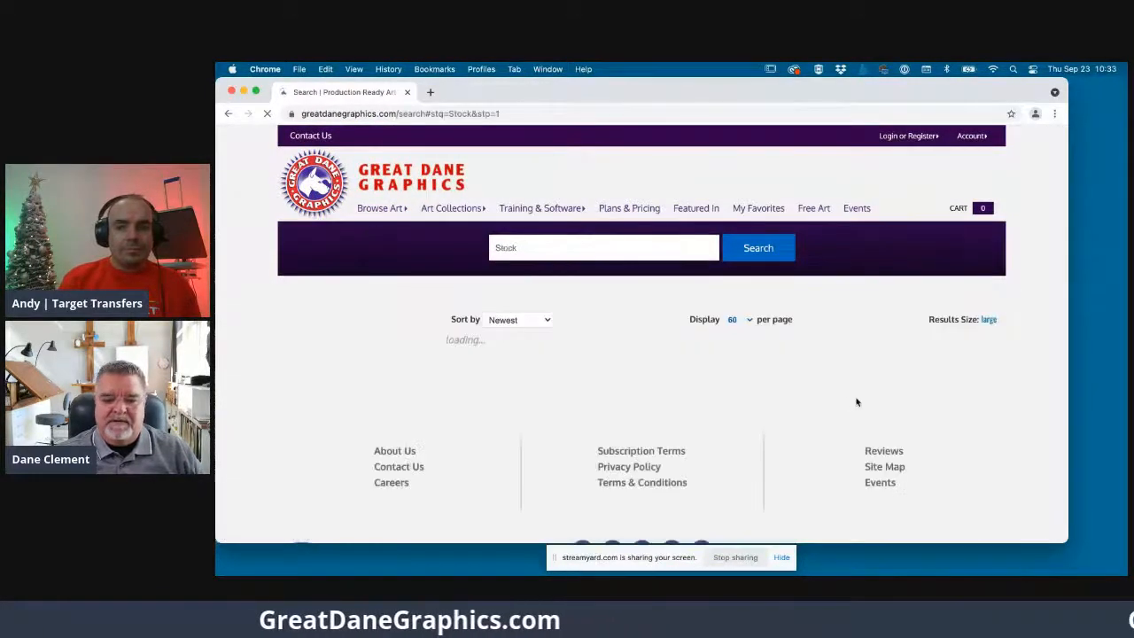
scroll(806, 402, "down", 5)
scroll(769, 402, "down", 5)
scroll(770, 401, "down", 2)
scroll(770, 401, "up", 12)
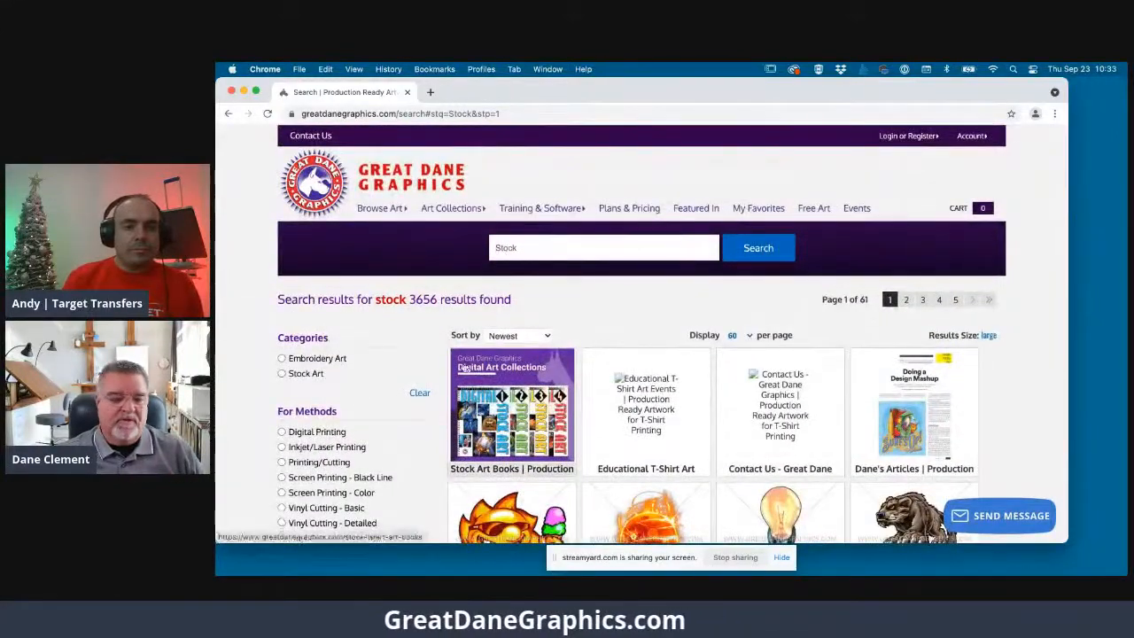
scroll(620, 292, "down", 5)
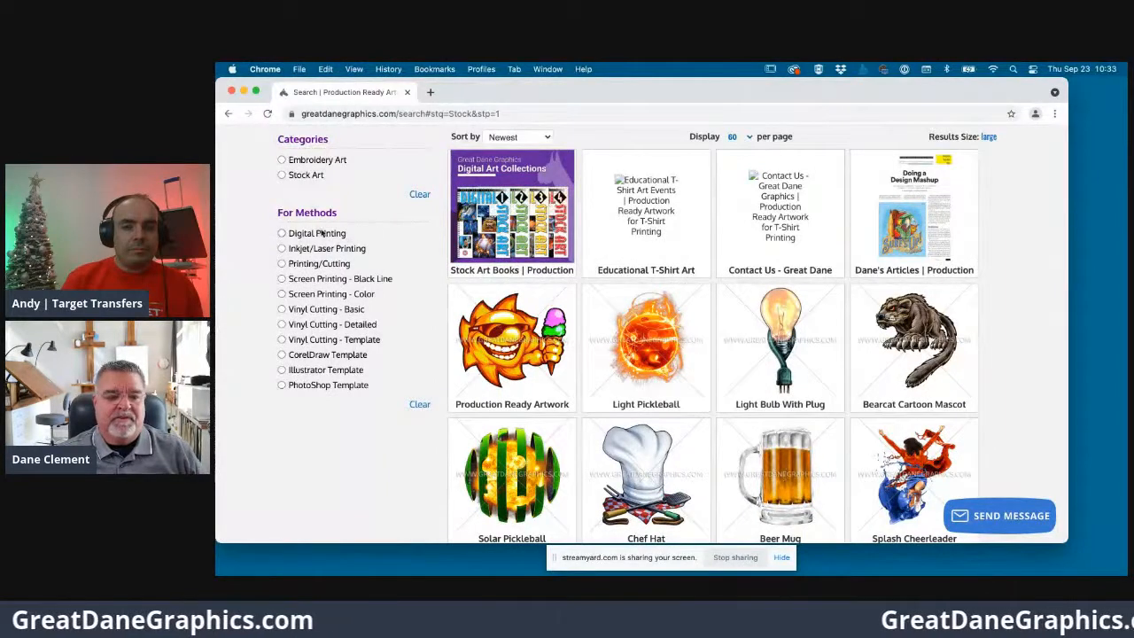
Compare the stock art available for Digital Printing and for Inkjet/Laser Printing by filtering on each method
left_click(282, 234)
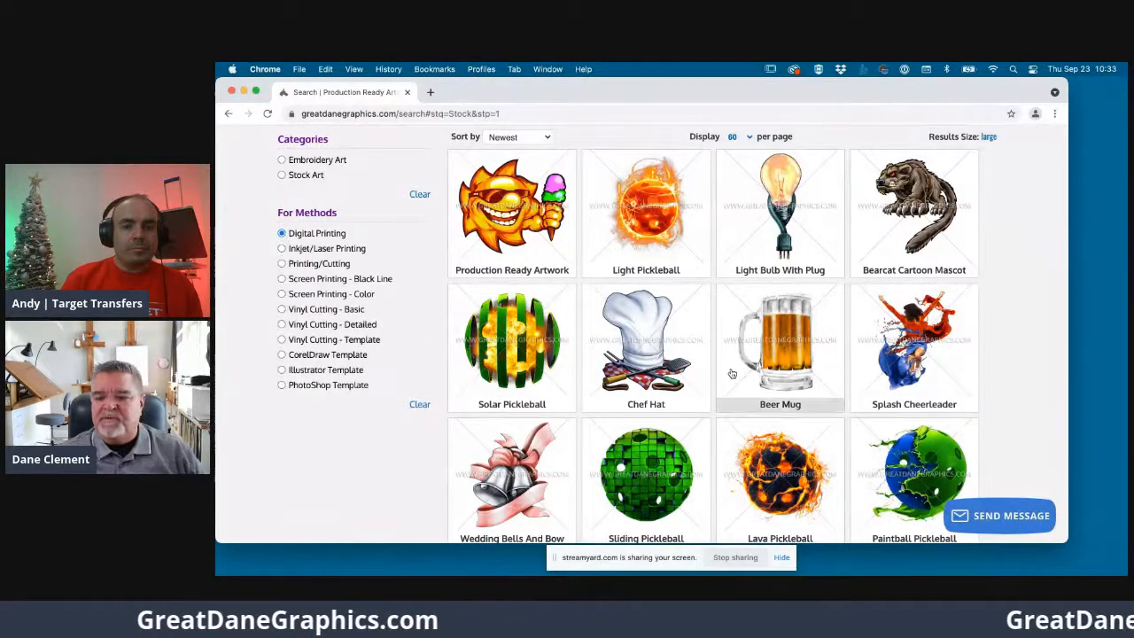
scroll(729, 375, "down", 1)
scroll(728, 375, "up", 1)
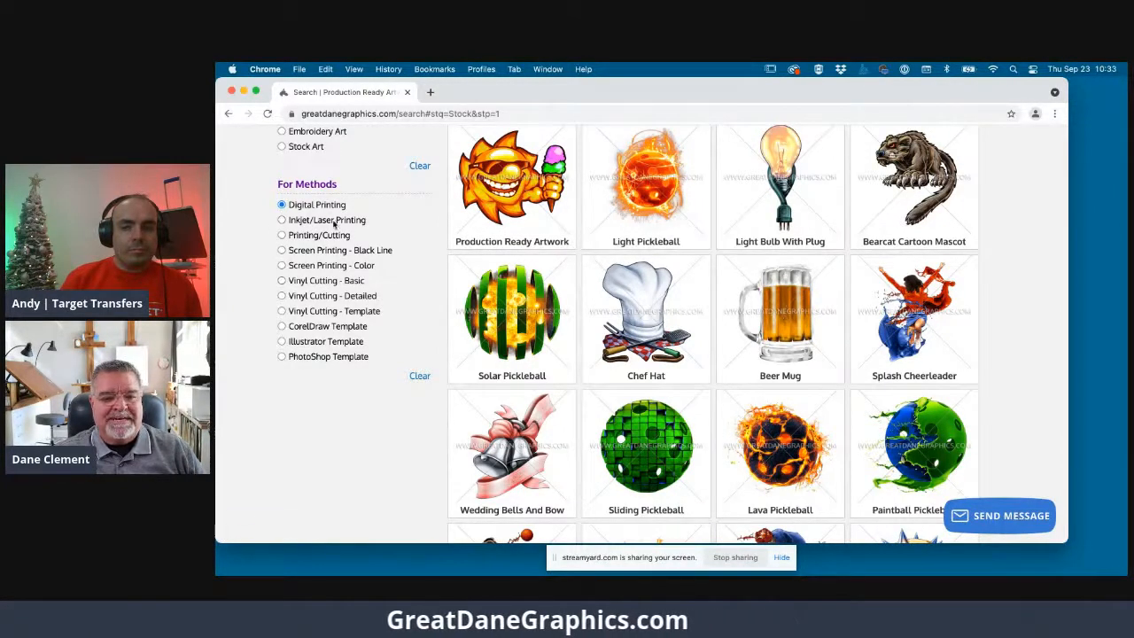
left_click(282, 220)
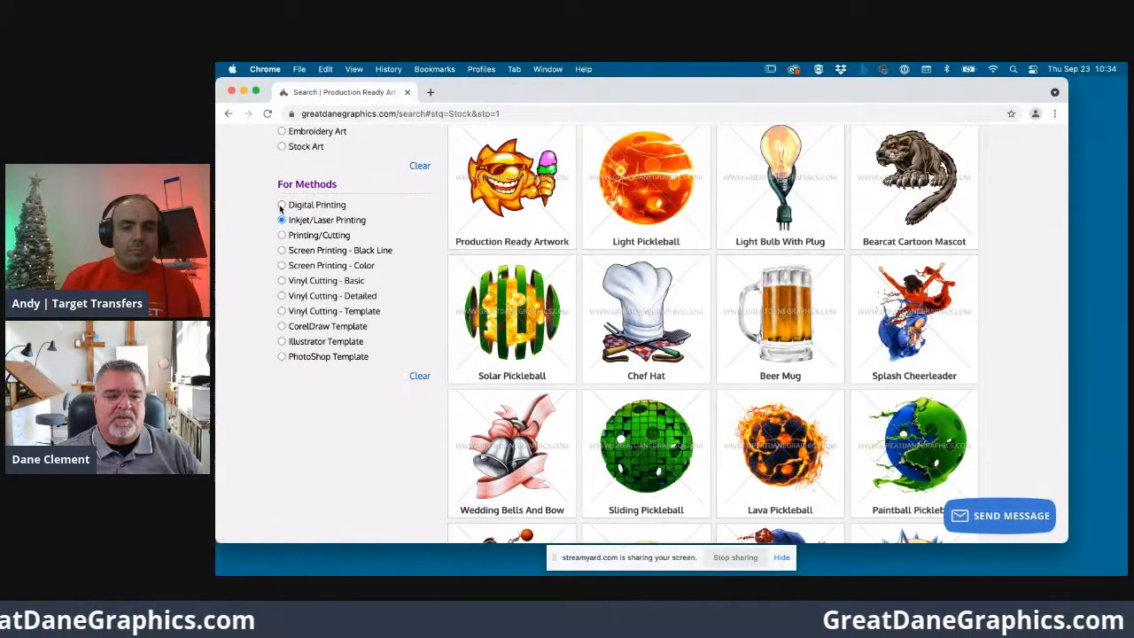
Filter the stock art by Screen Printing - Black Line and browse the line designs
left_click(282, 250)
scroll(651, 470, "down", 5)
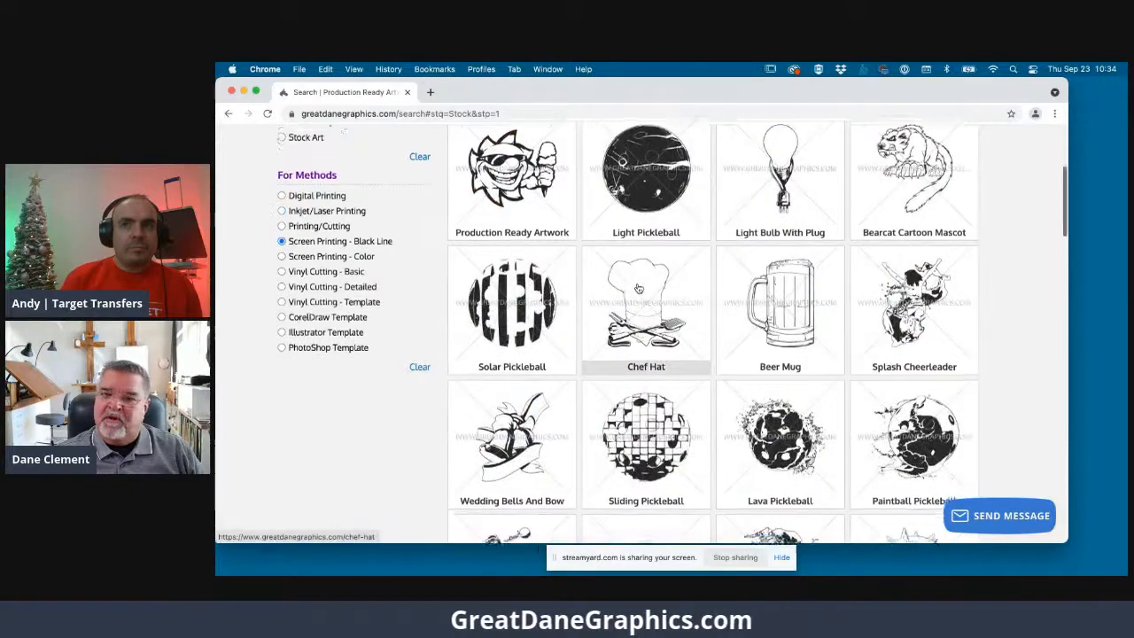
scroll(641, 336, "up", 5)
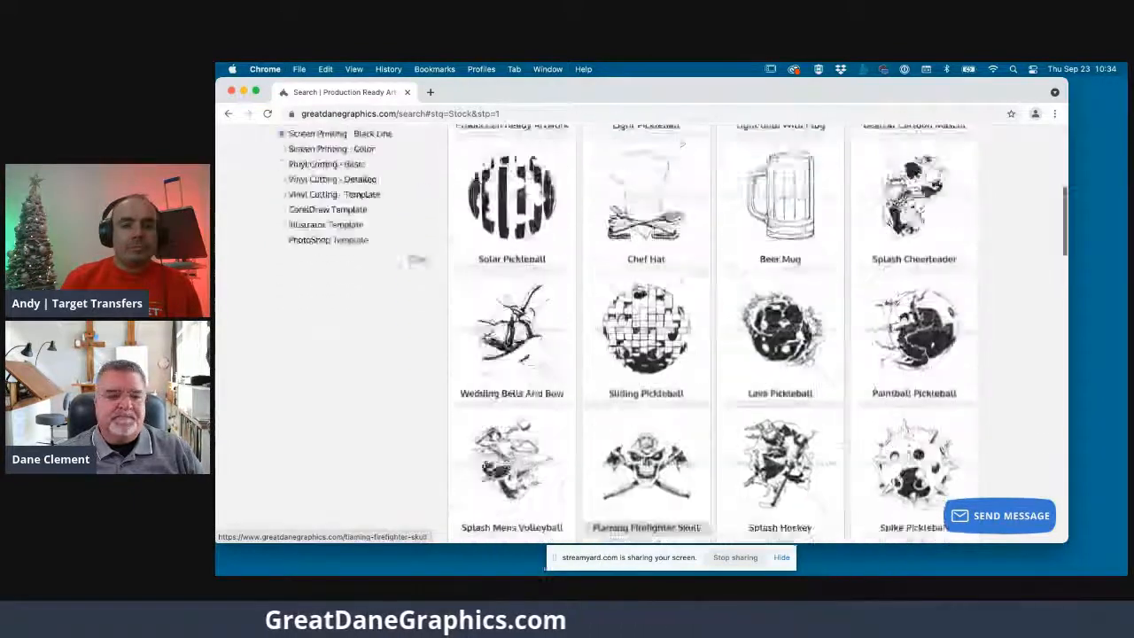
scroll(285, 339, "down", 1)
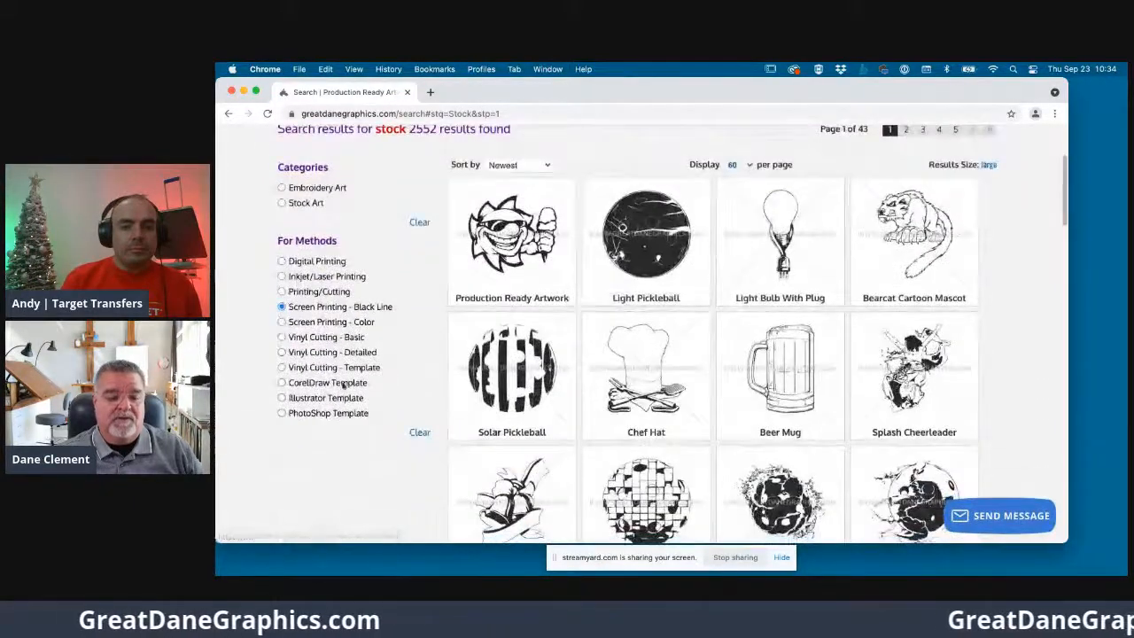
Filter the stock art by Vinyl Cutting - Template and by Vinyl Cutting - Detailed, browsing the designs for each method
left_click(281, 368)
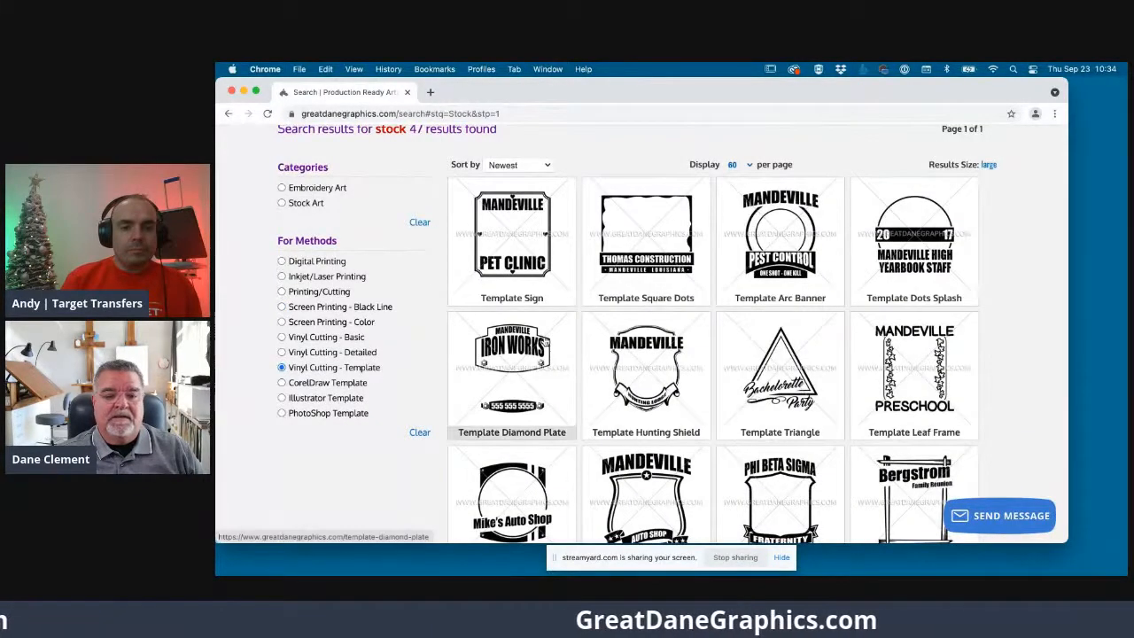
scroll(345, 348, "down", 1)
left_click(319, 324)
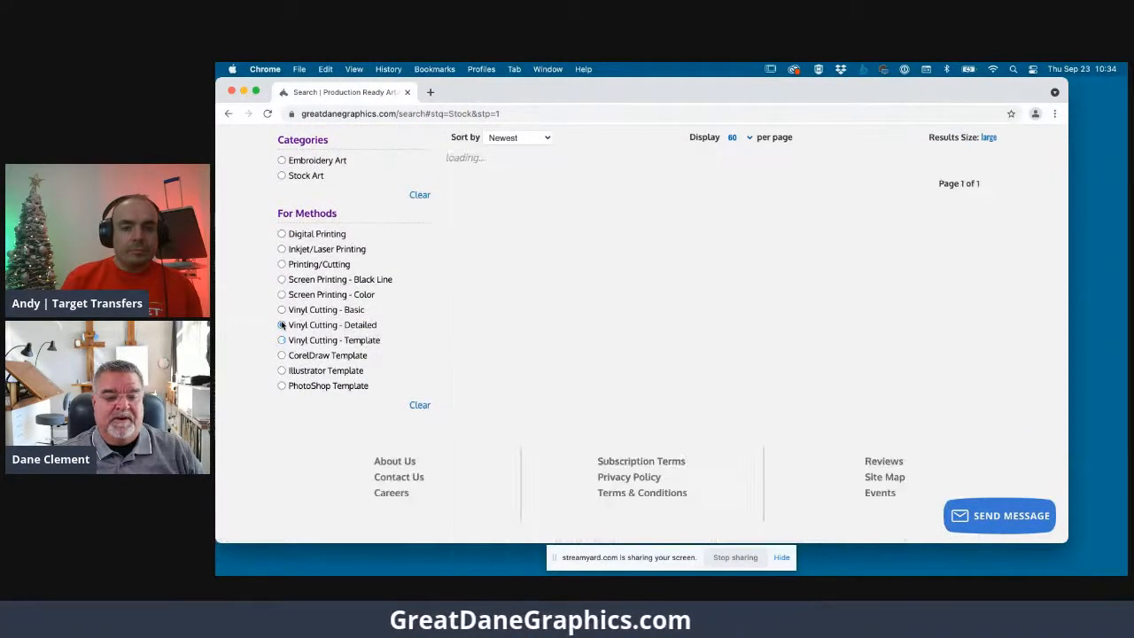
scroll(643, 317, "down", 5)
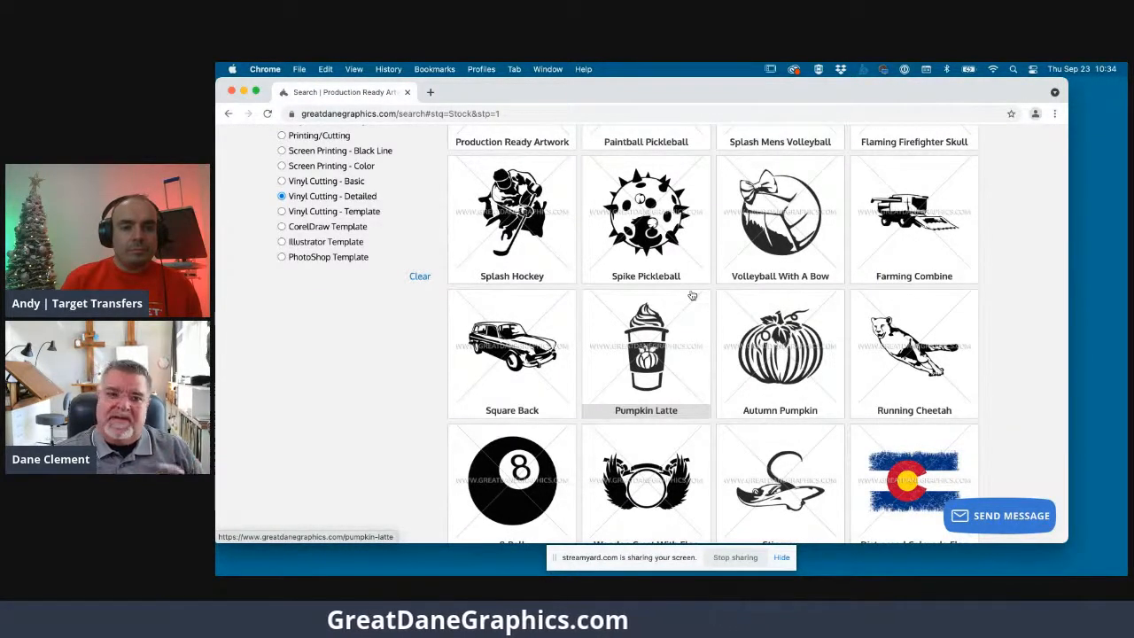
scroll(689, 295, "down", 10)
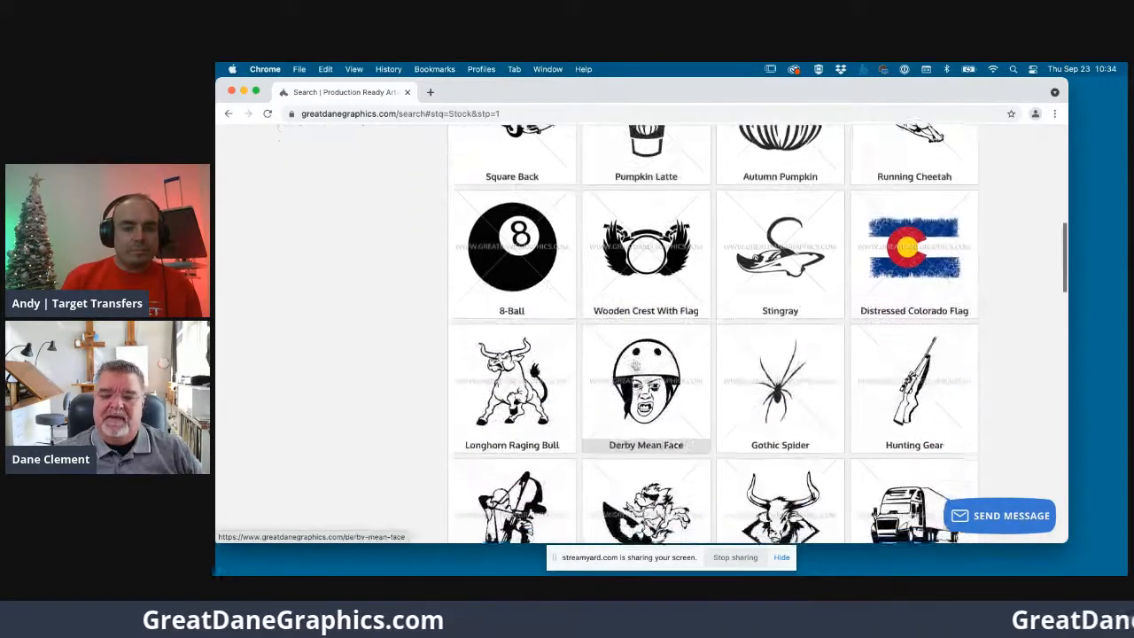
scroll(646, 336, "down", 10)
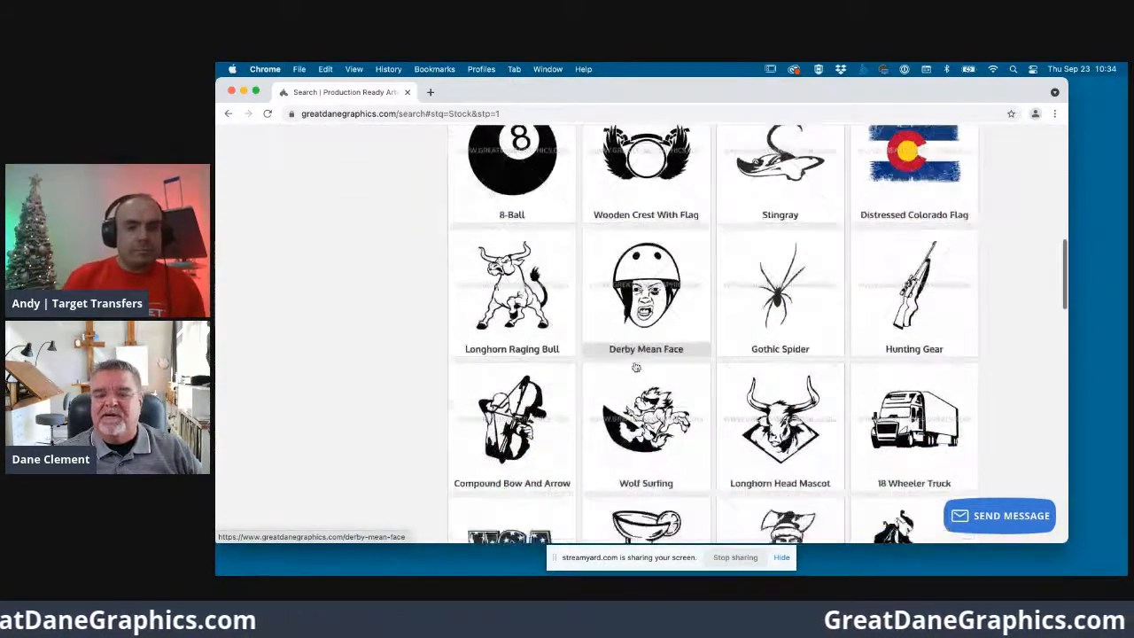
scroll(635, 366, "down", 1)
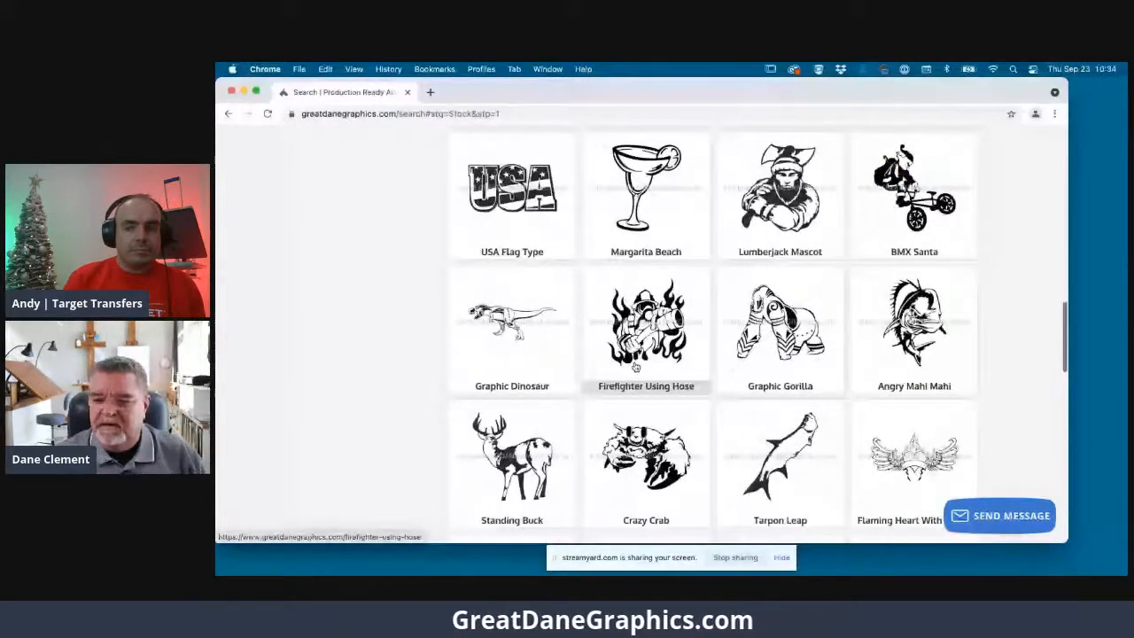
Set the method filter back to Digital Printing and close the browser window
scroll(632, 352, "up", 20)
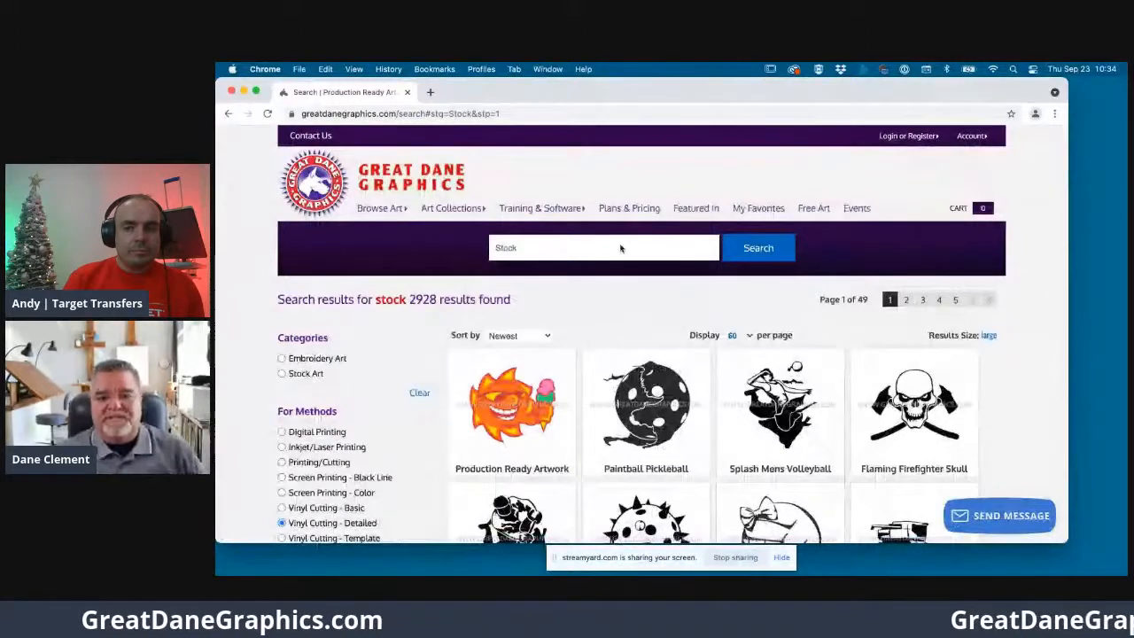
left_click(282, 432)
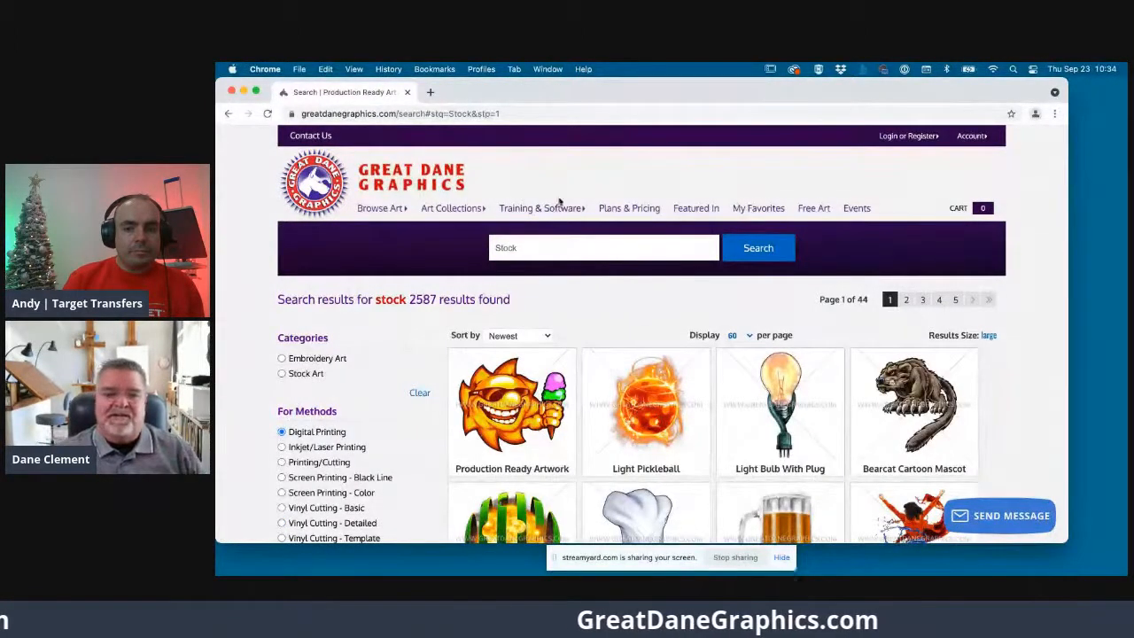
left_click(231, 93)
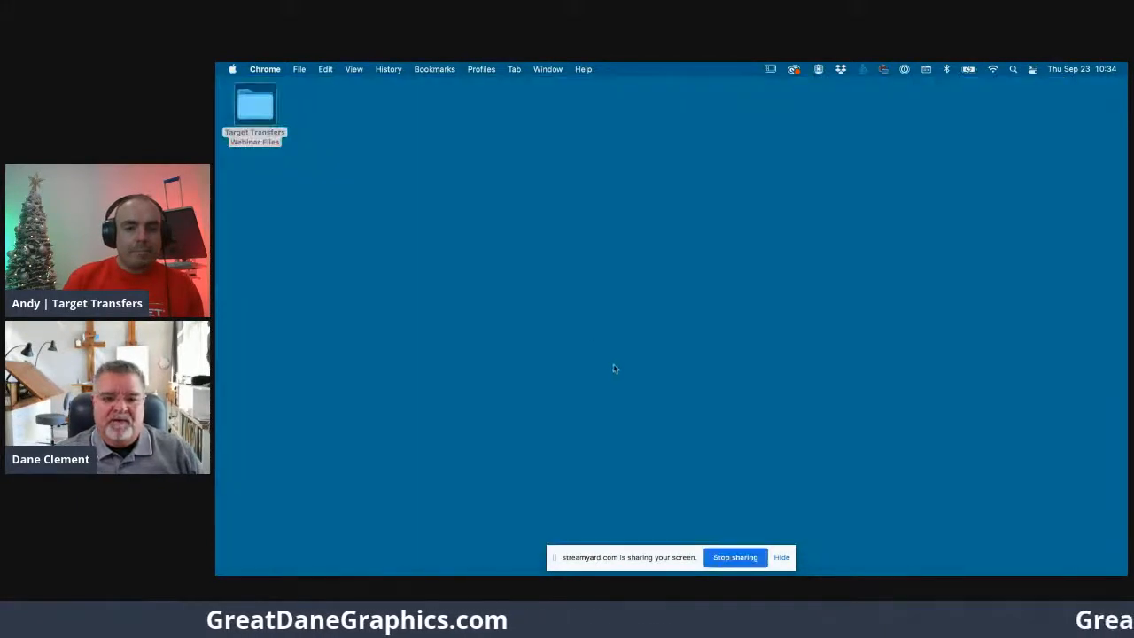
Switch to Photoshop and compare the artwork in A-0630-DIGITAL.png and E4935-DIGITAL.png, ending on the Merry Christmas design
mouse_move(500, 575)
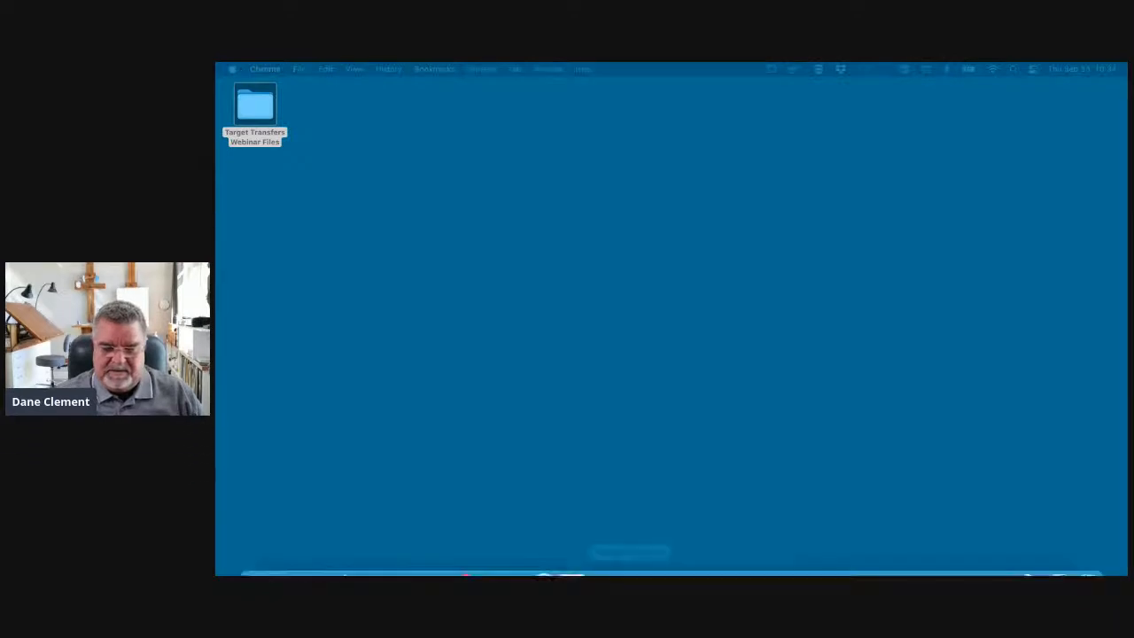
left_click(659, 553)
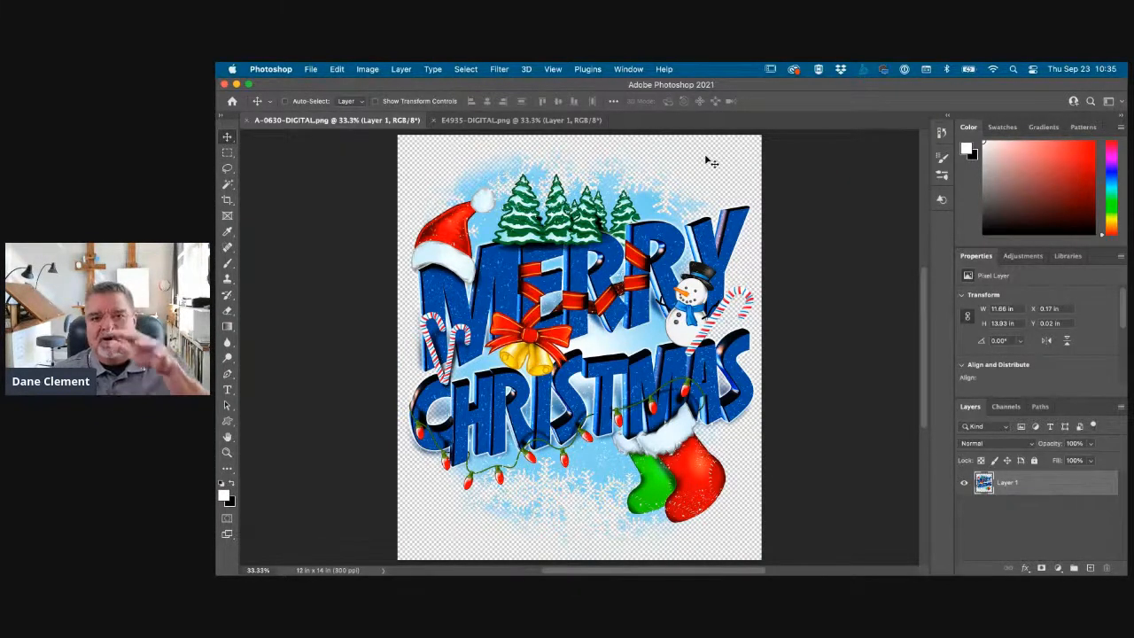
left_click(463, 120)
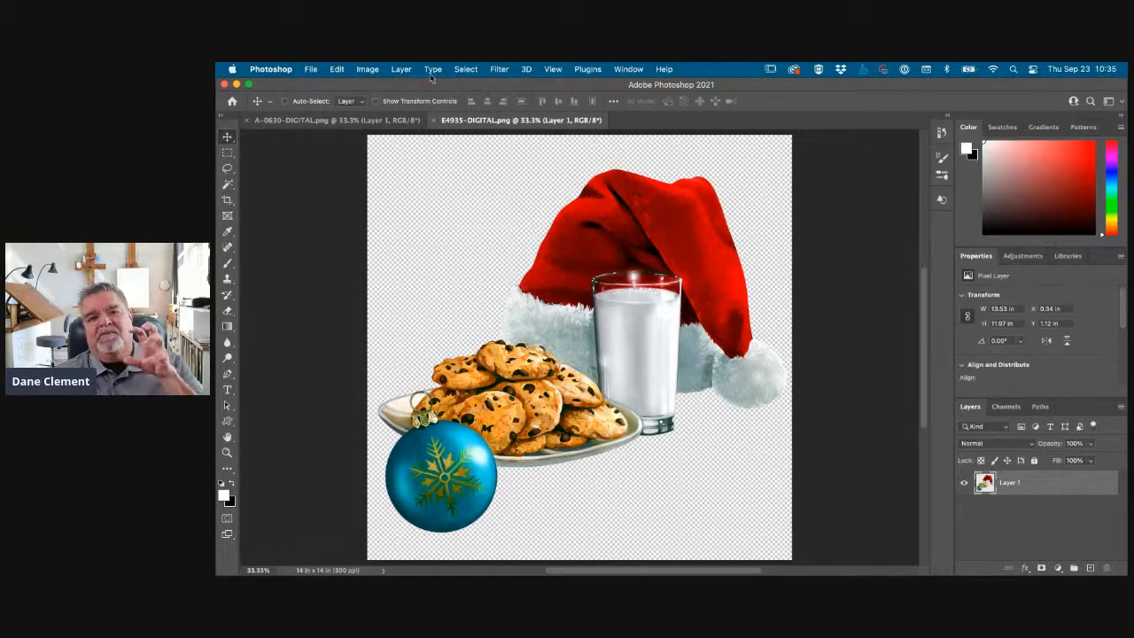
left_click(340, 120)
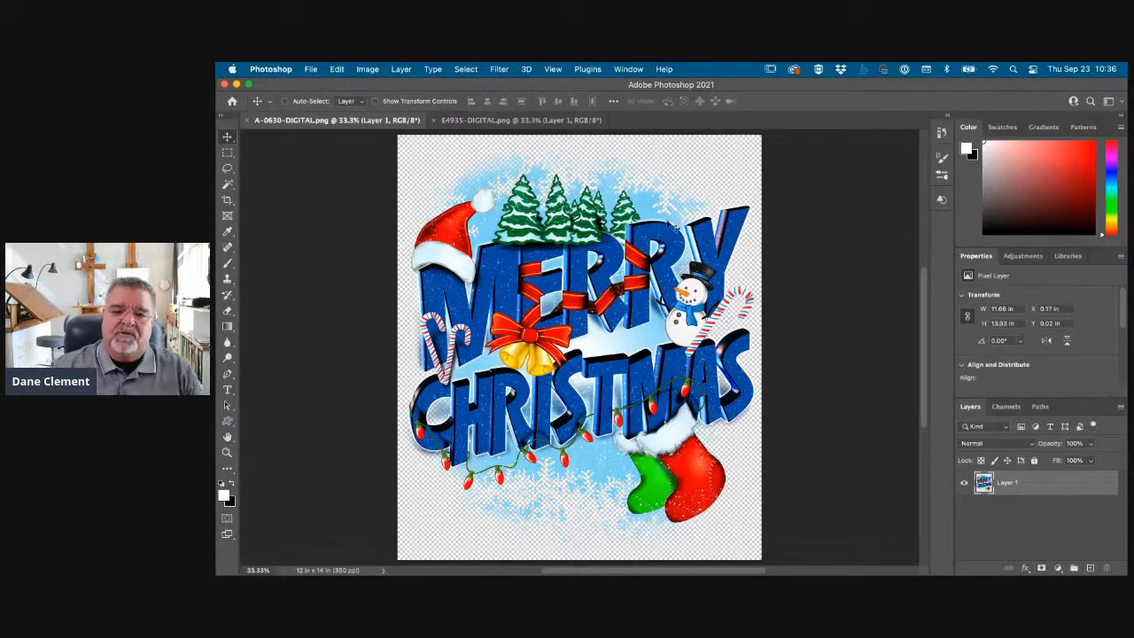
left_click(496, 120)
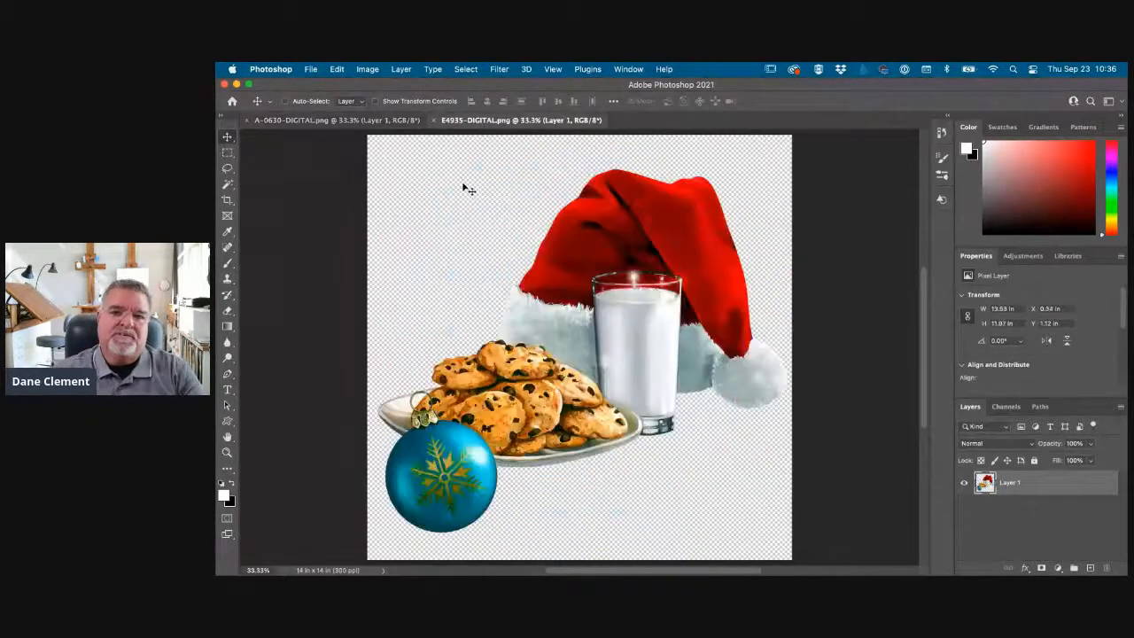
left_click(338, 120)
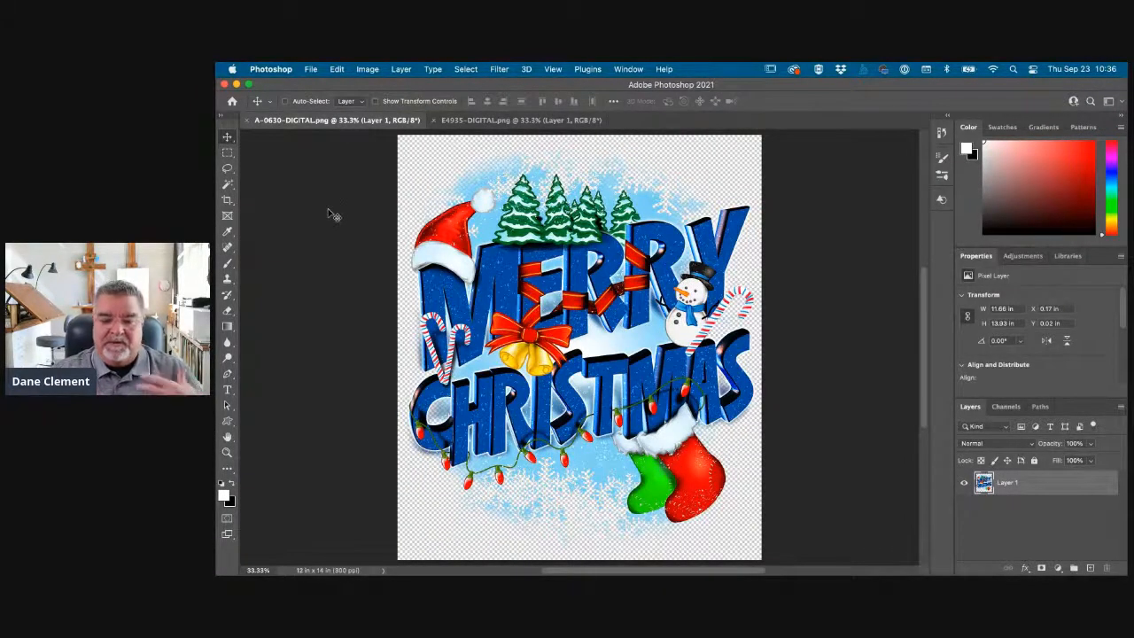
Start a new 11.5 x 14 in document, switching the units to centimeters and using 300 pixels/inch and RGB Color mode
left_click(311, 69)
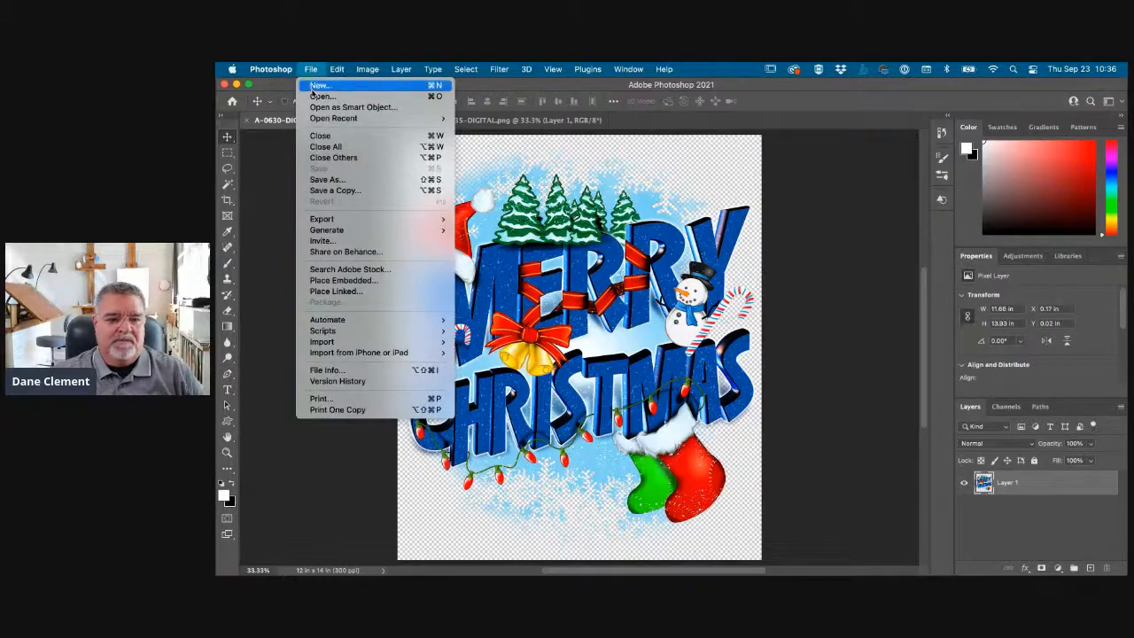
left_click(317, 86)
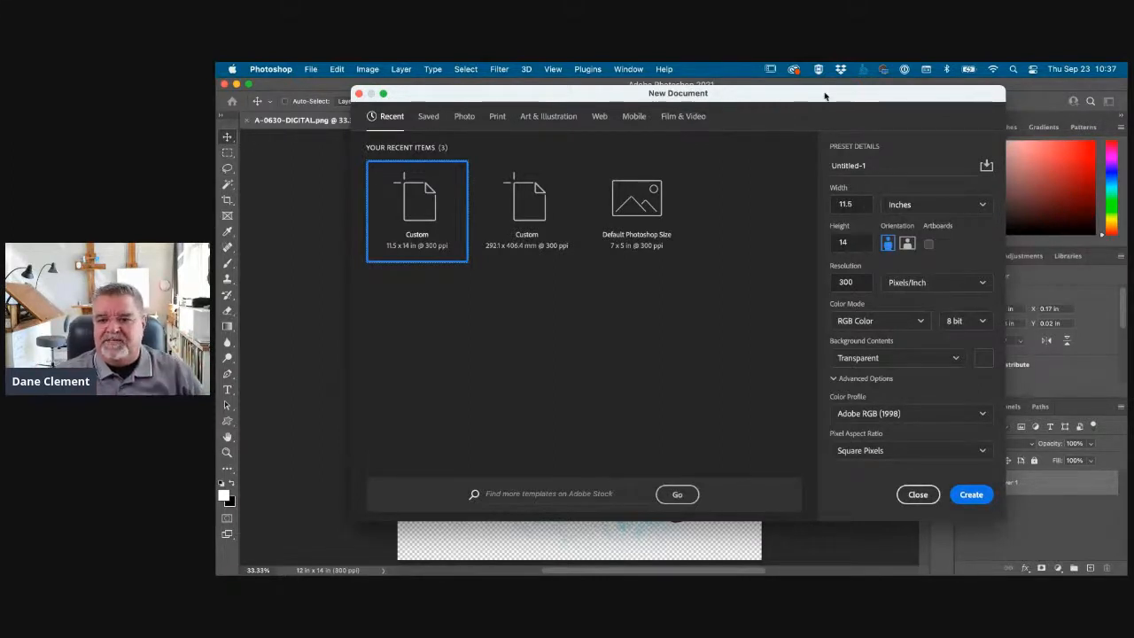
left_click(911, 207)
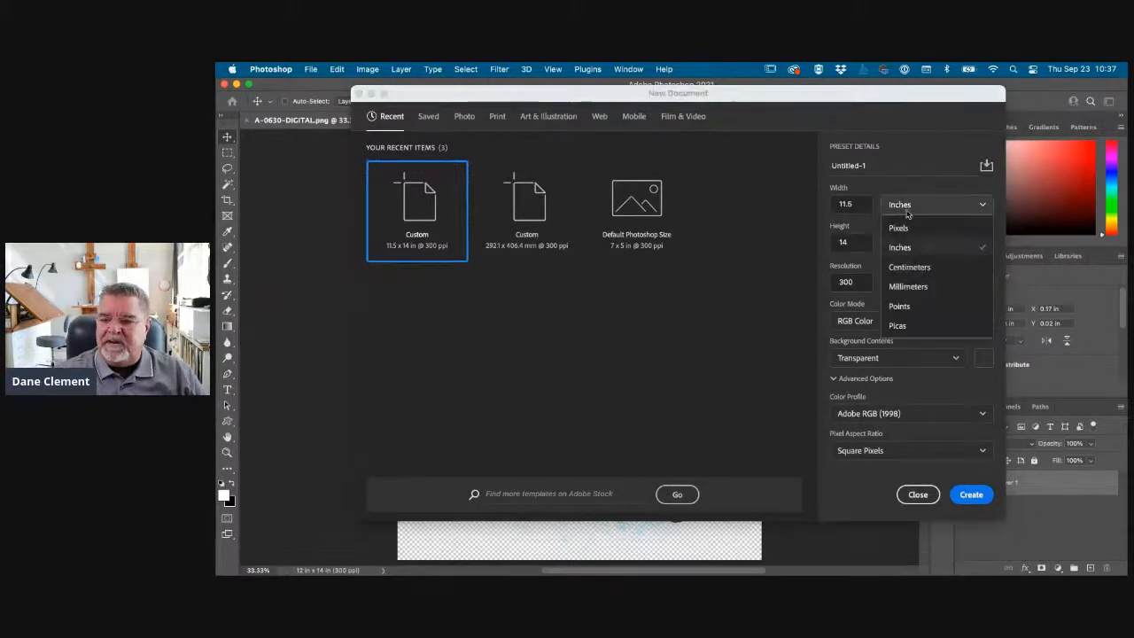
left_click(912, 266)
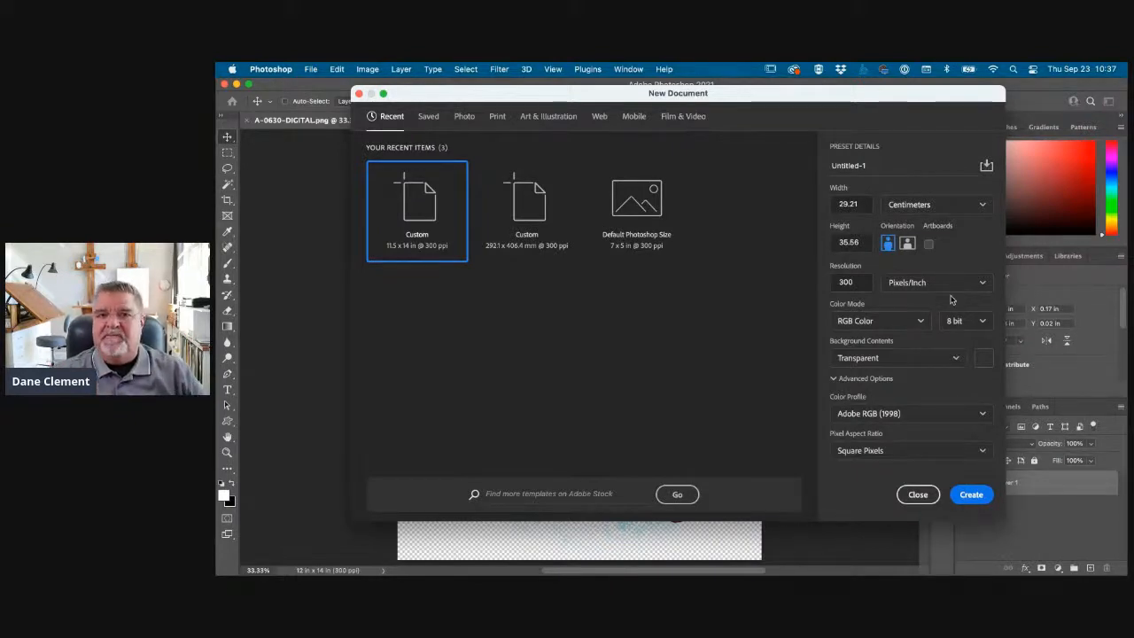
double_click(850, 282)
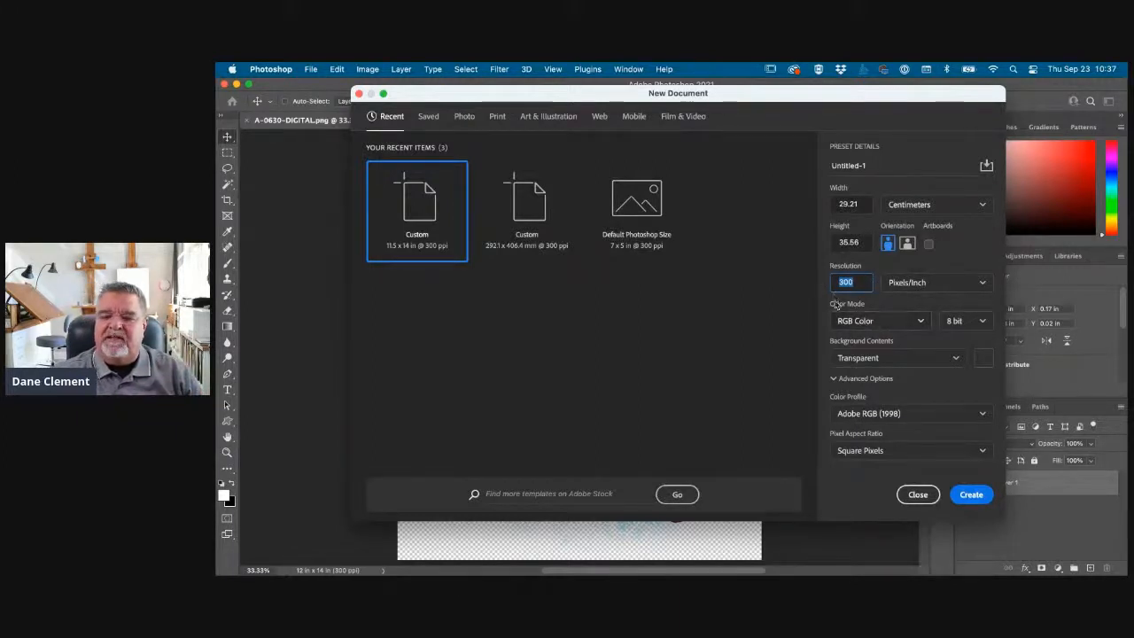
left_click(920, 320)
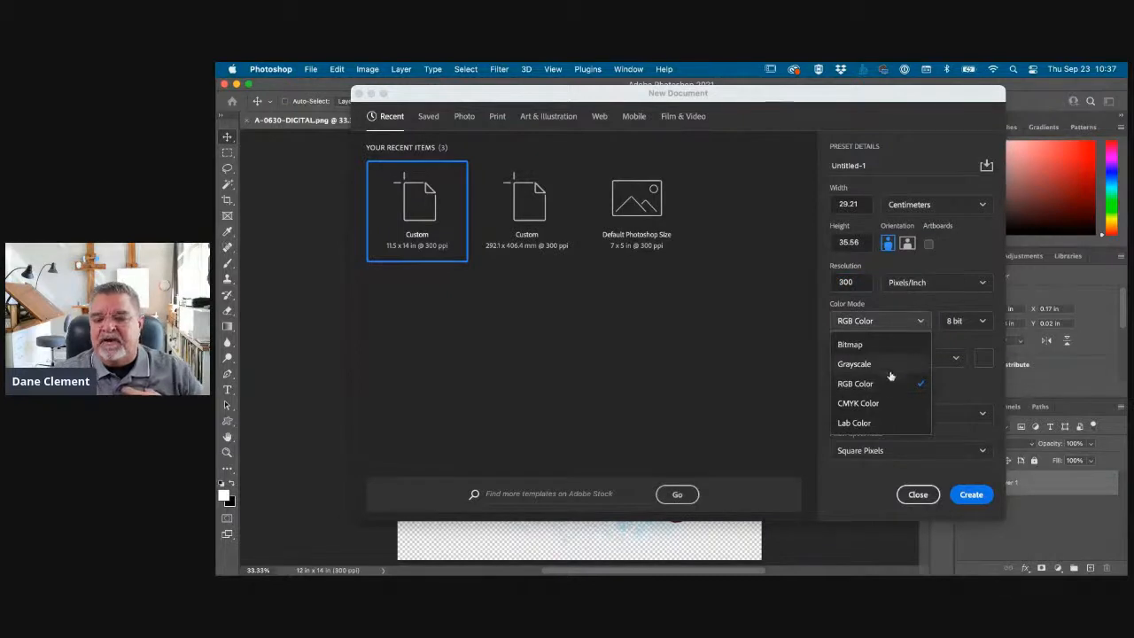
left_click(857, 386)
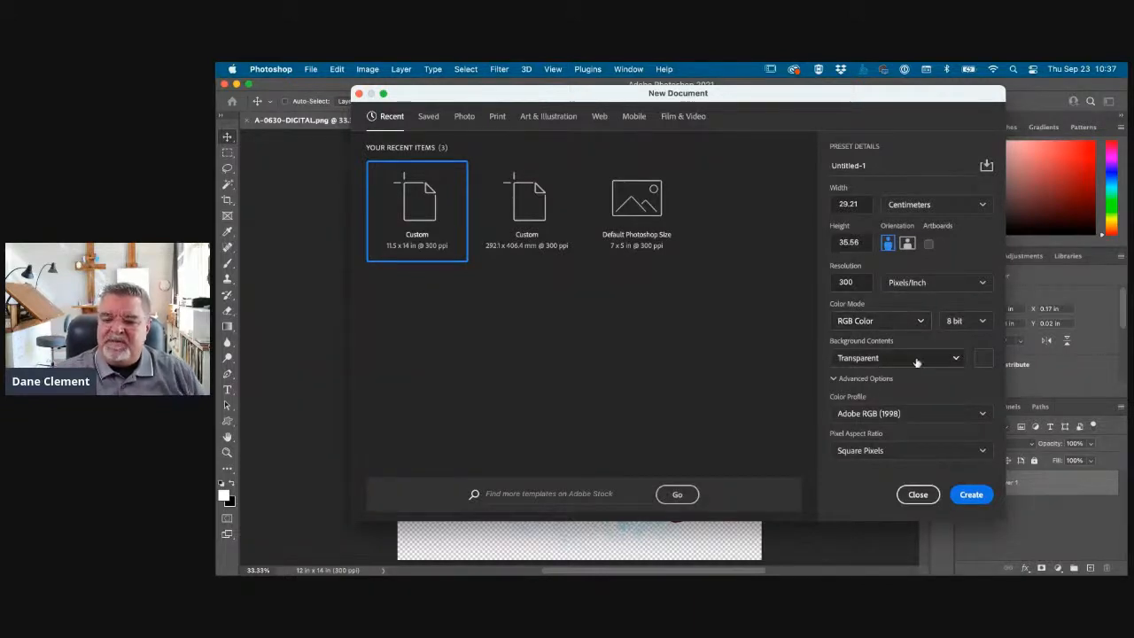
Create the document with transparent background contents and the Adobe RGB (1998) color profile
left_click(955, 360)
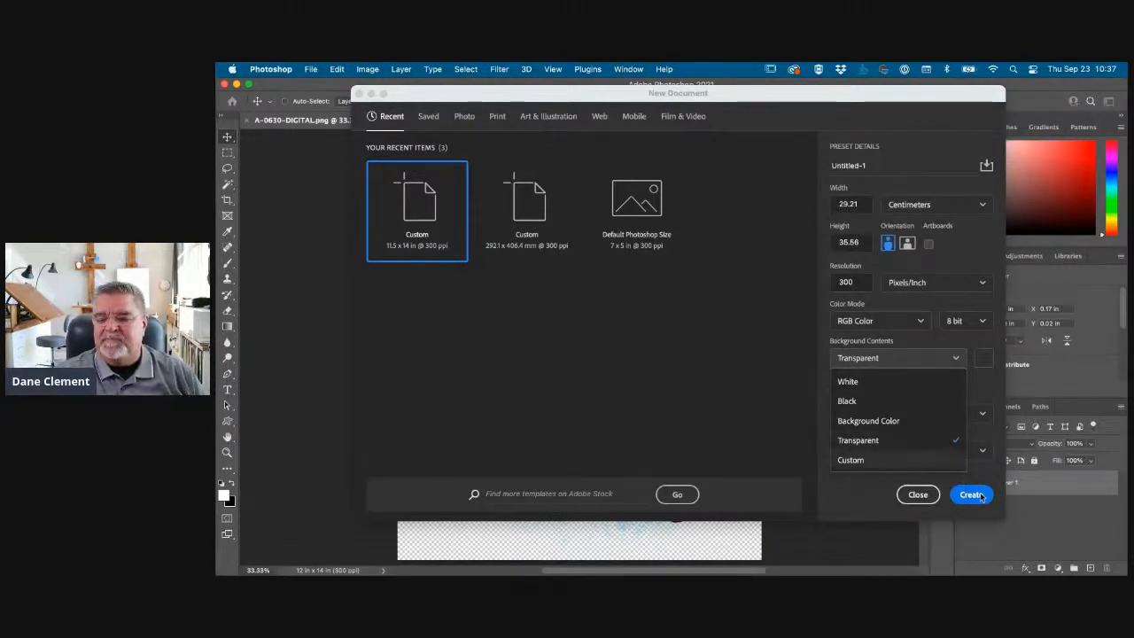
left_click(962, 353)
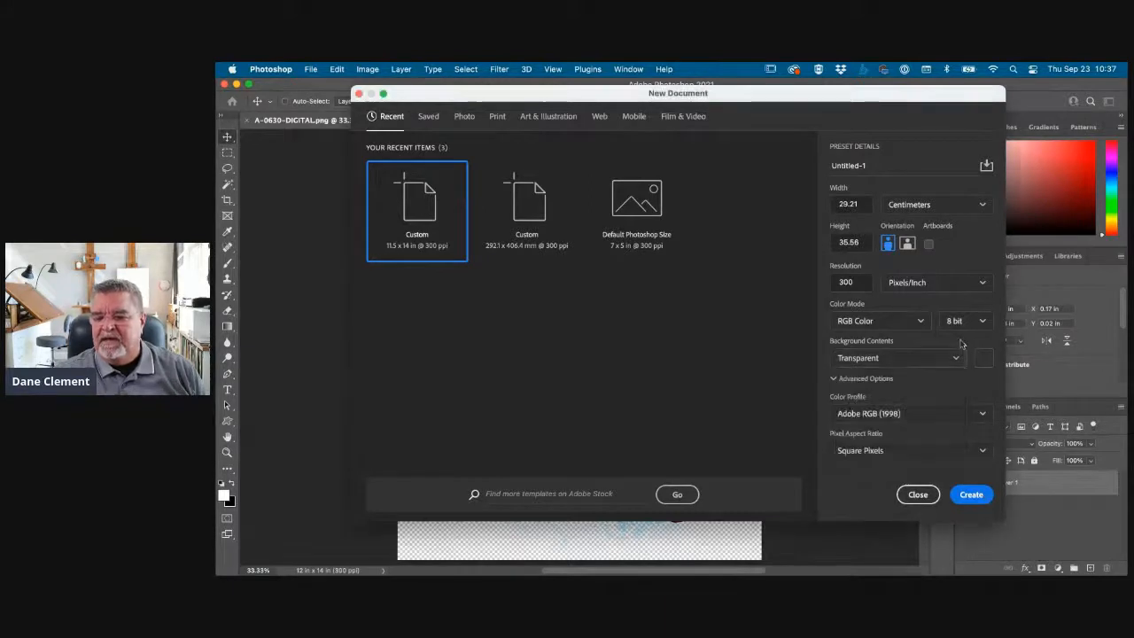
left_click(855, 413)
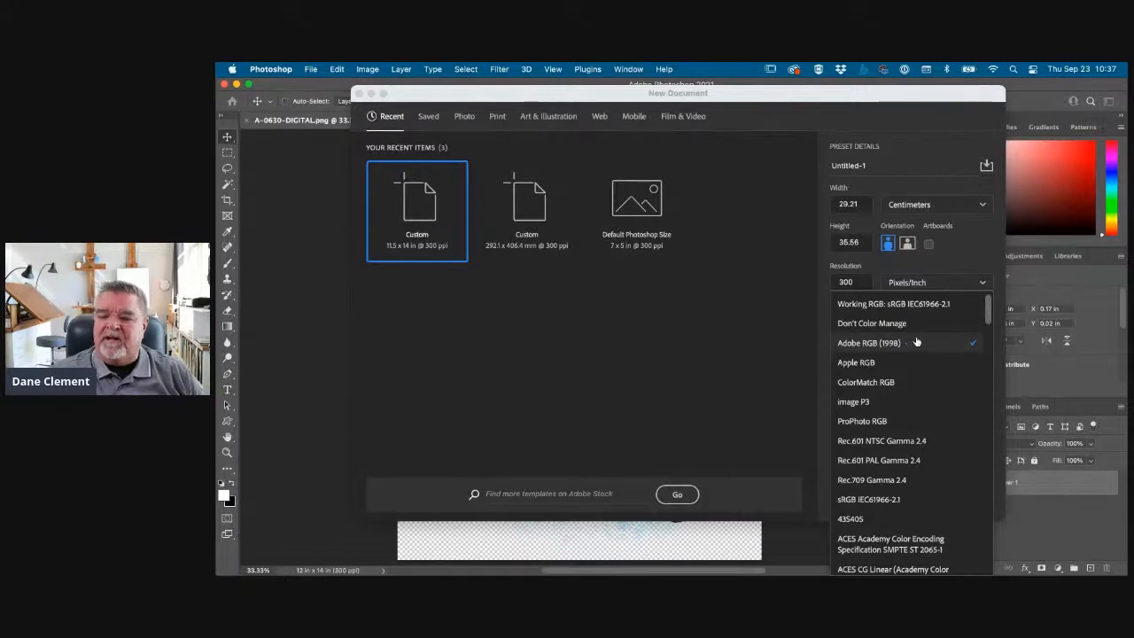
left_click(944, 264)
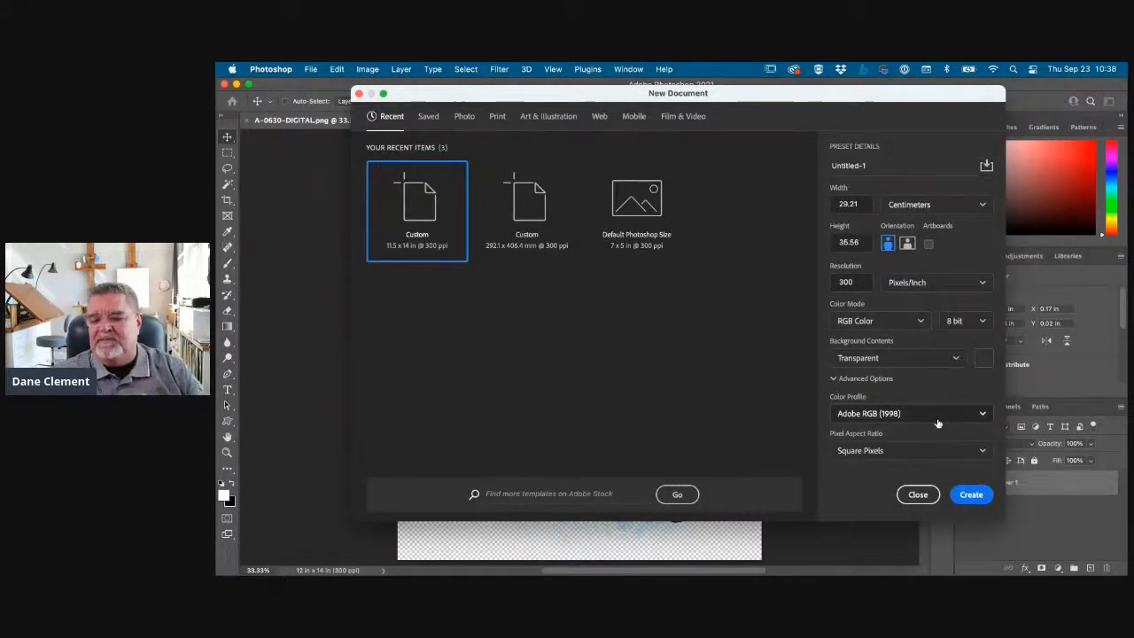
left_click(970, 495)
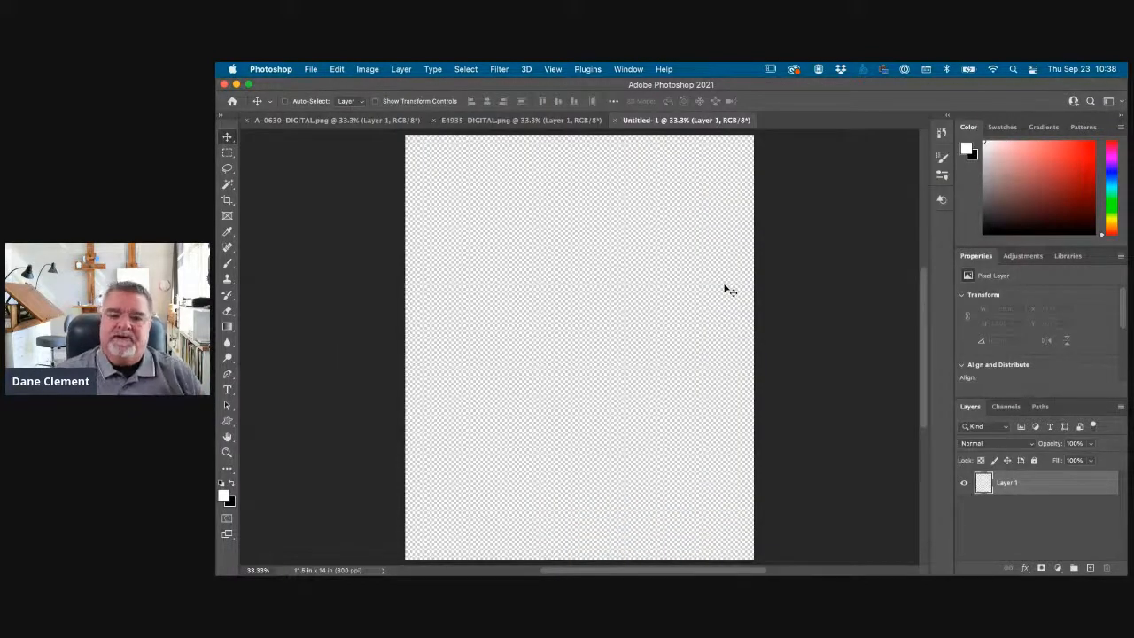
Copy the Merry Christmas artwork from A-0630-DIGITAL.png into the new document, then scale it down to about 6.61 by 7.9 in near the canvas center
left_click_drag(315, 126, 313, 277)
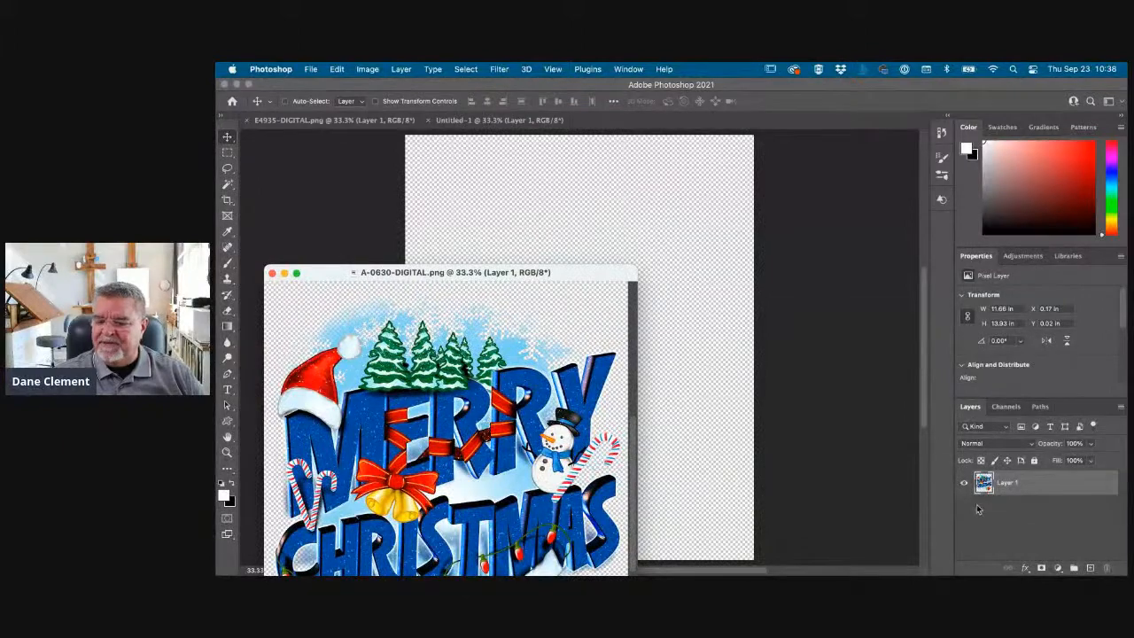
left_click_drag(983, 485, 571, 330)
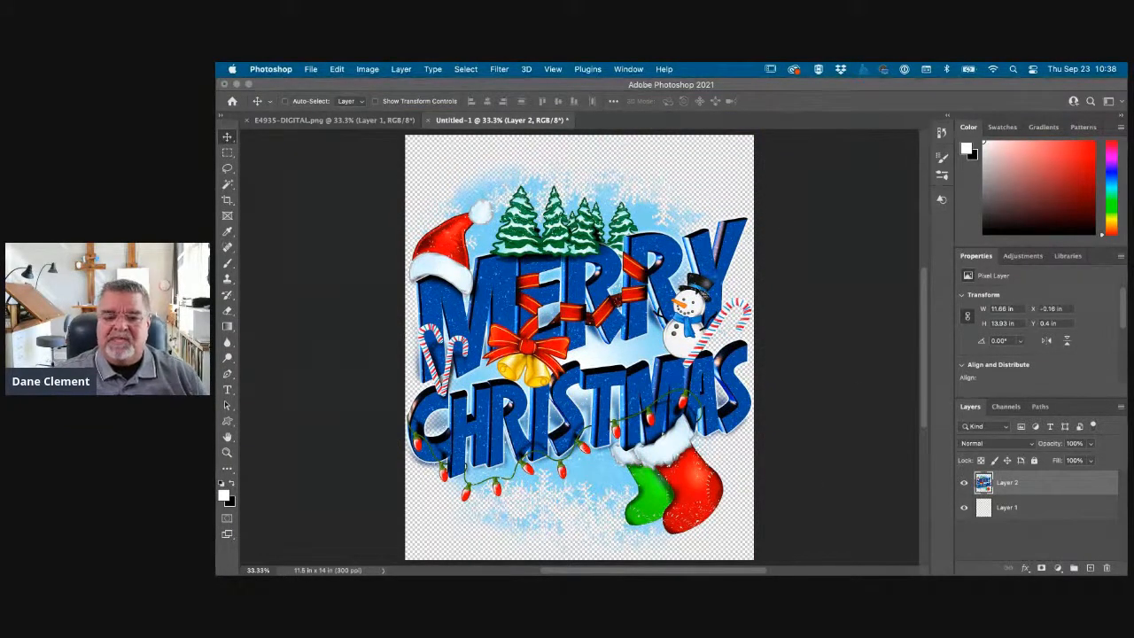
left_click(367, 70)
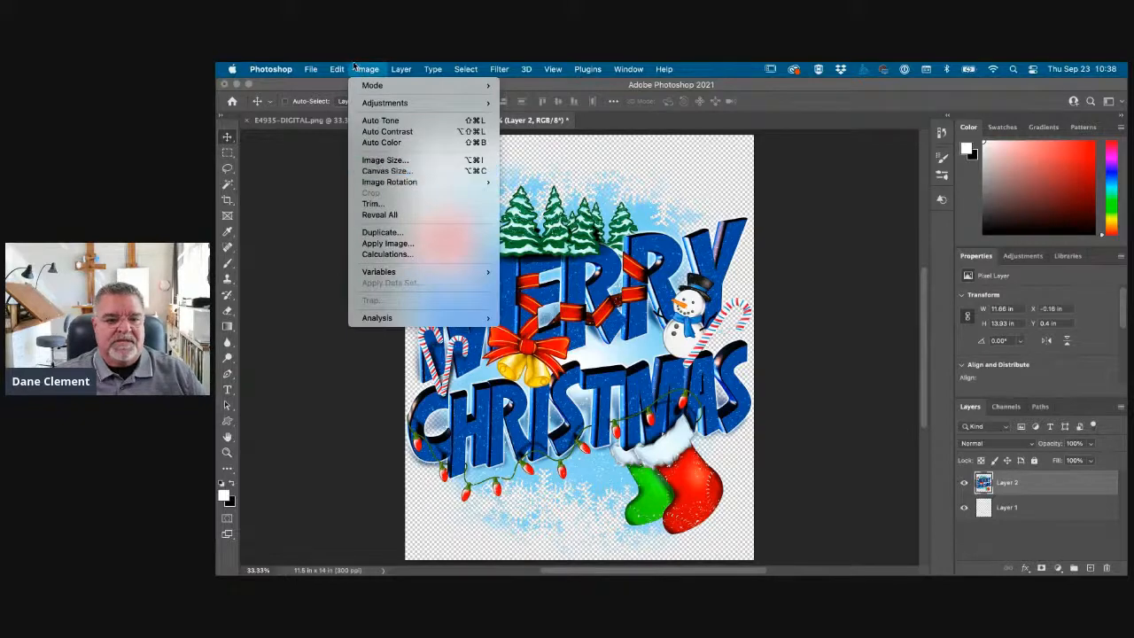
mouse_move(337, 69)
mouse_move(370, 338)
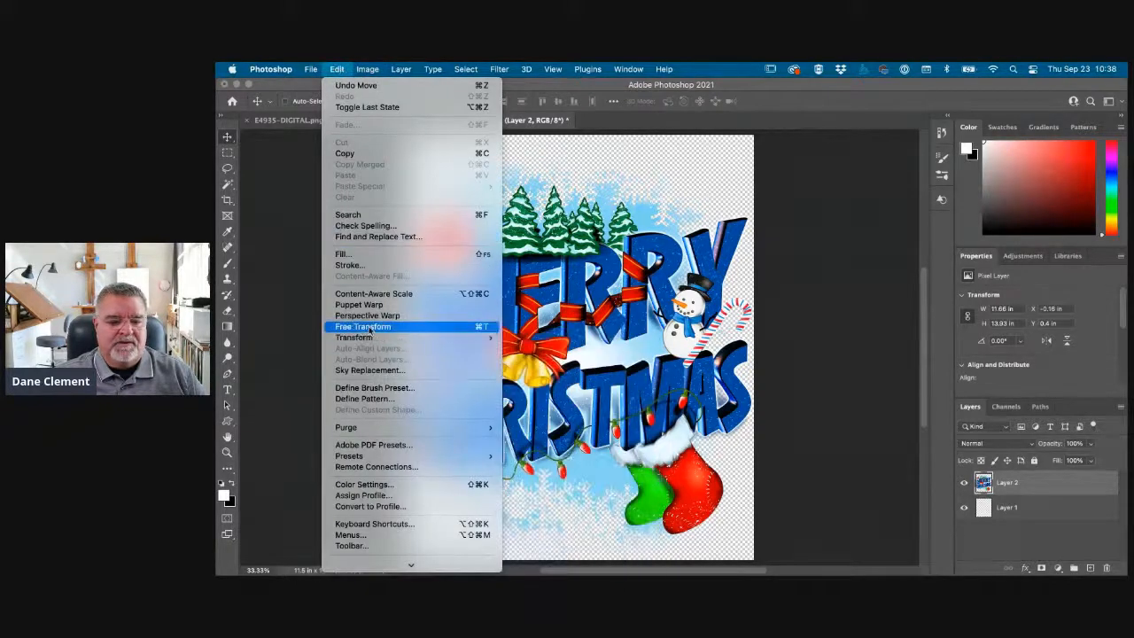
left_click(472, 327)
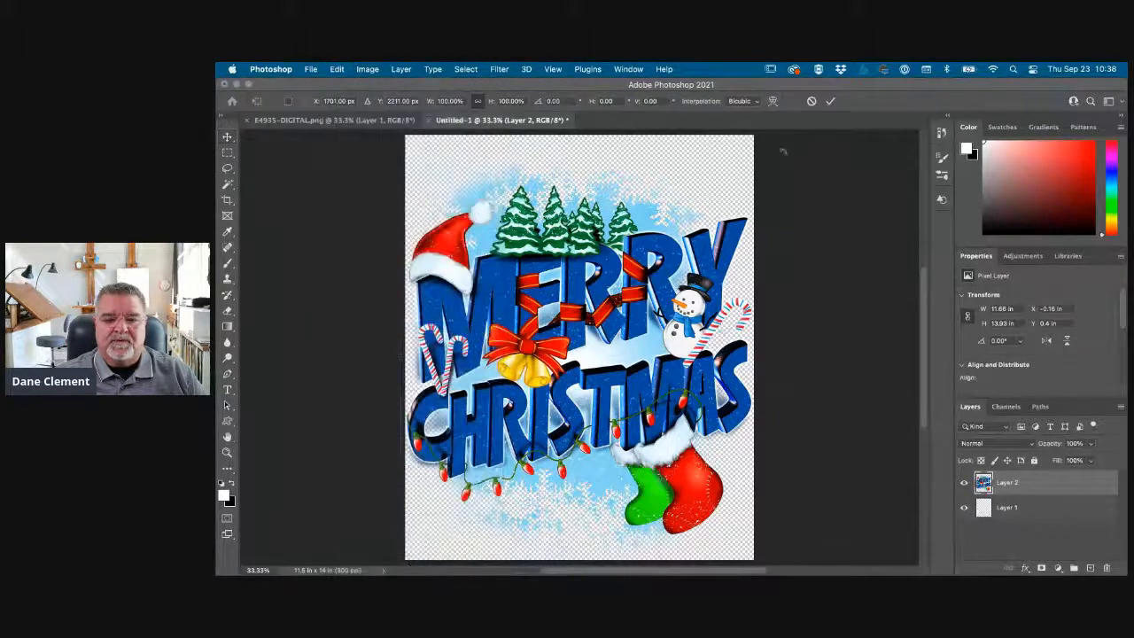
left_click_drag(755, 145, 697, 249)
left_click_drag(602, 371, 585, 344)
key("Return")
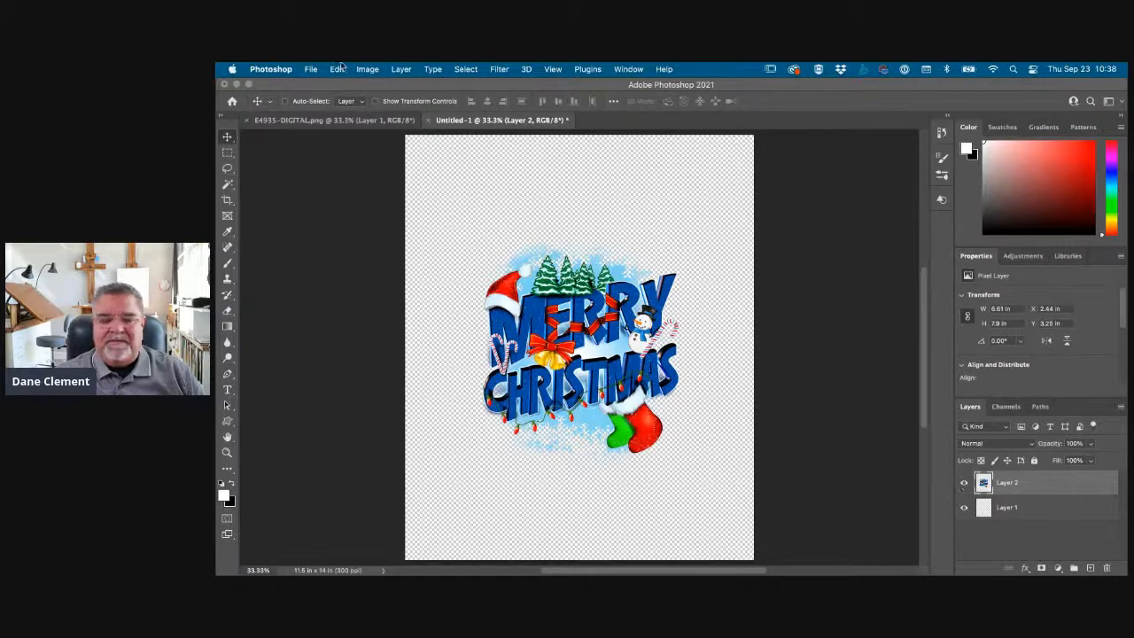
Preview Merry Christmas Design V2.png in the file browser without opening it, and return to the document
left_click(307, 70)
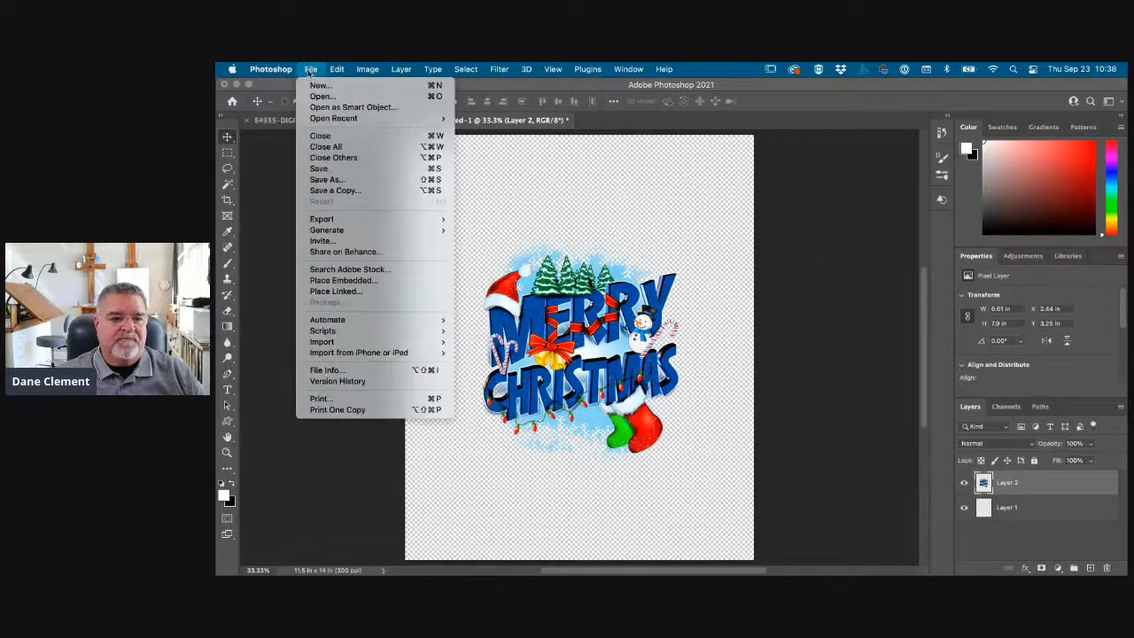
left_click(321, 96)
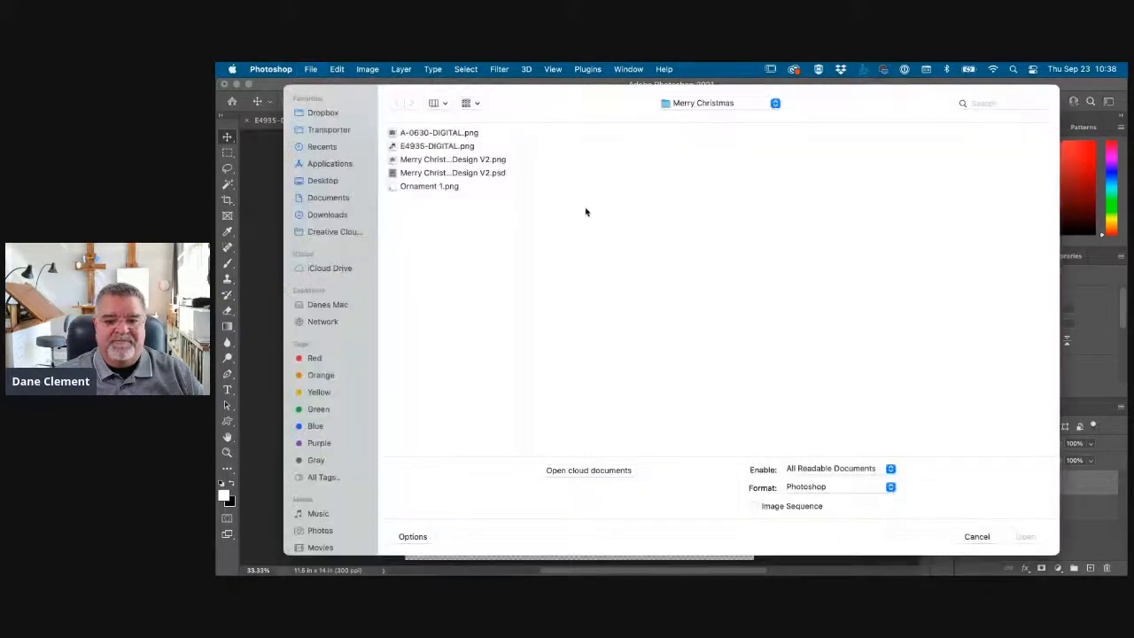
left_click(403, 160)
key("space")
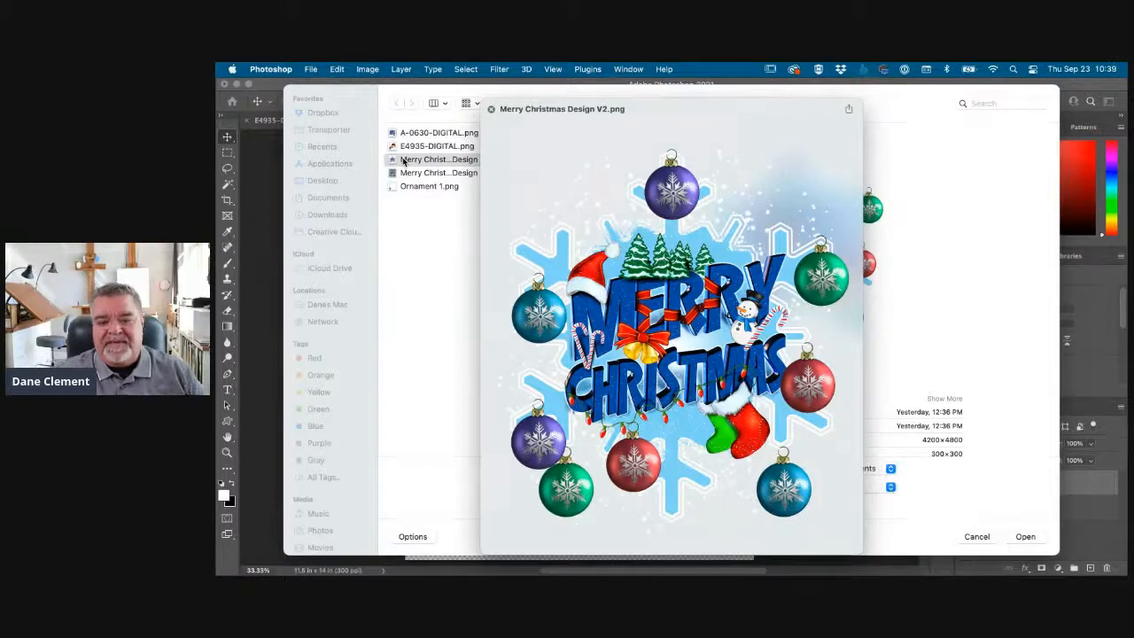
left_click(491, 110)
left_click(976, 536)
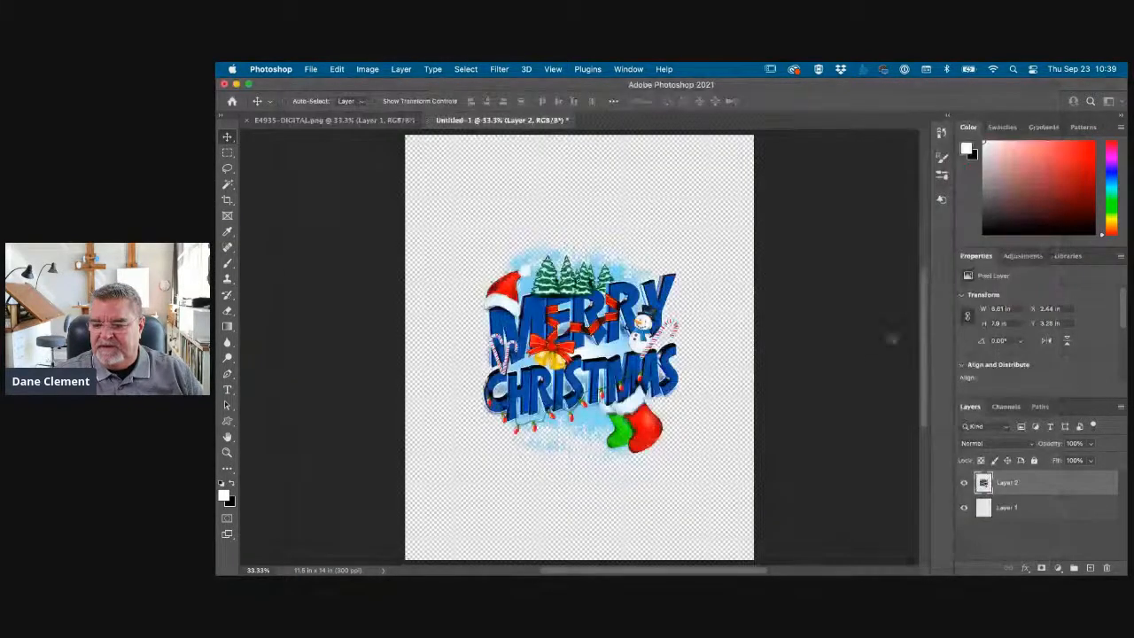
Add a new layer and bring up the Legacy Shapes and More collection for the Custom Shape tool
left_click(1090, 567)
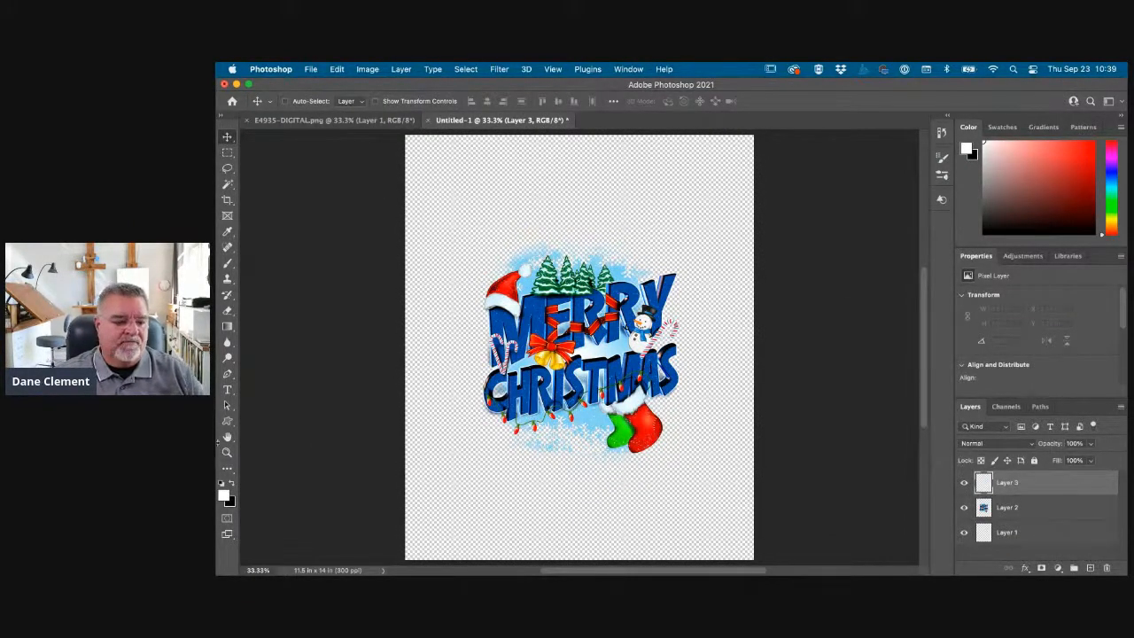
left_click(227, 423)
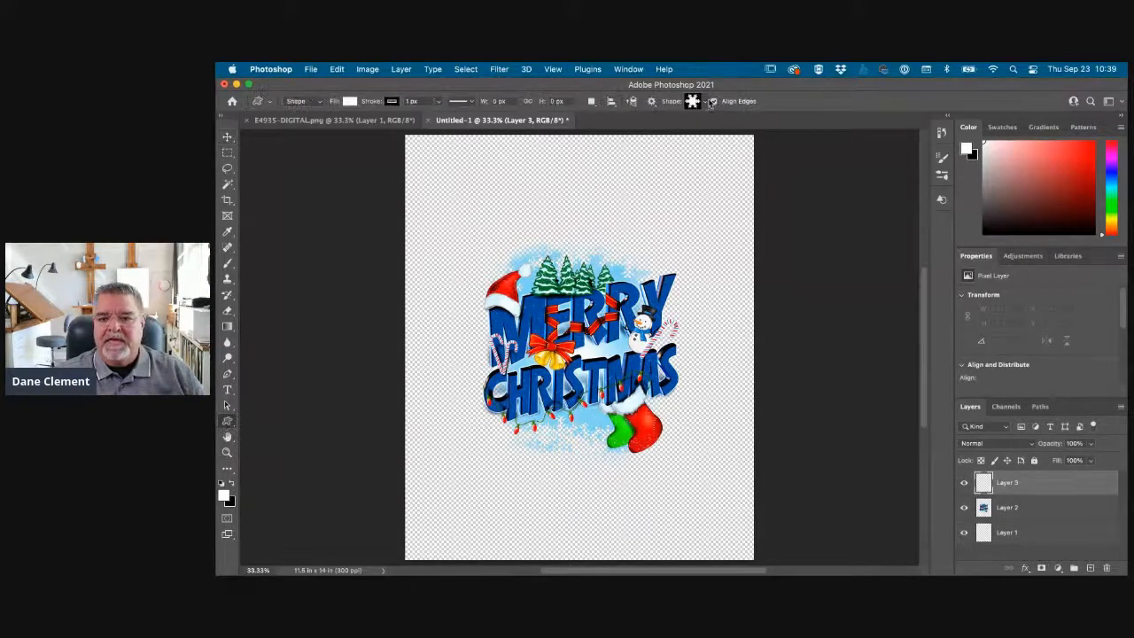
left_click(942, 201)
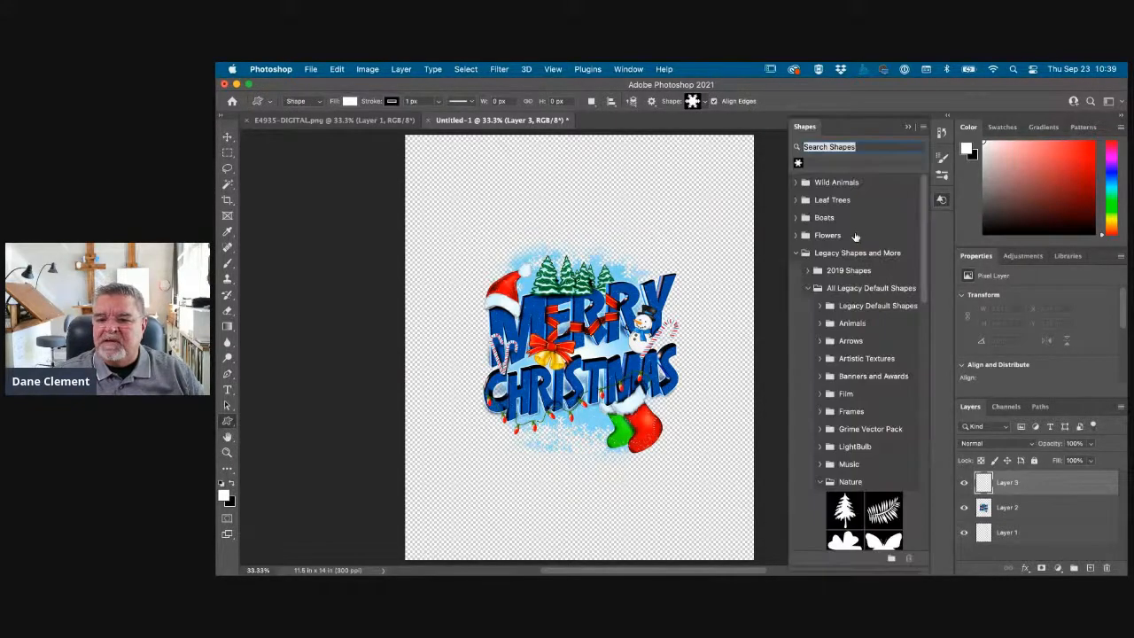
left_click(796, 254)
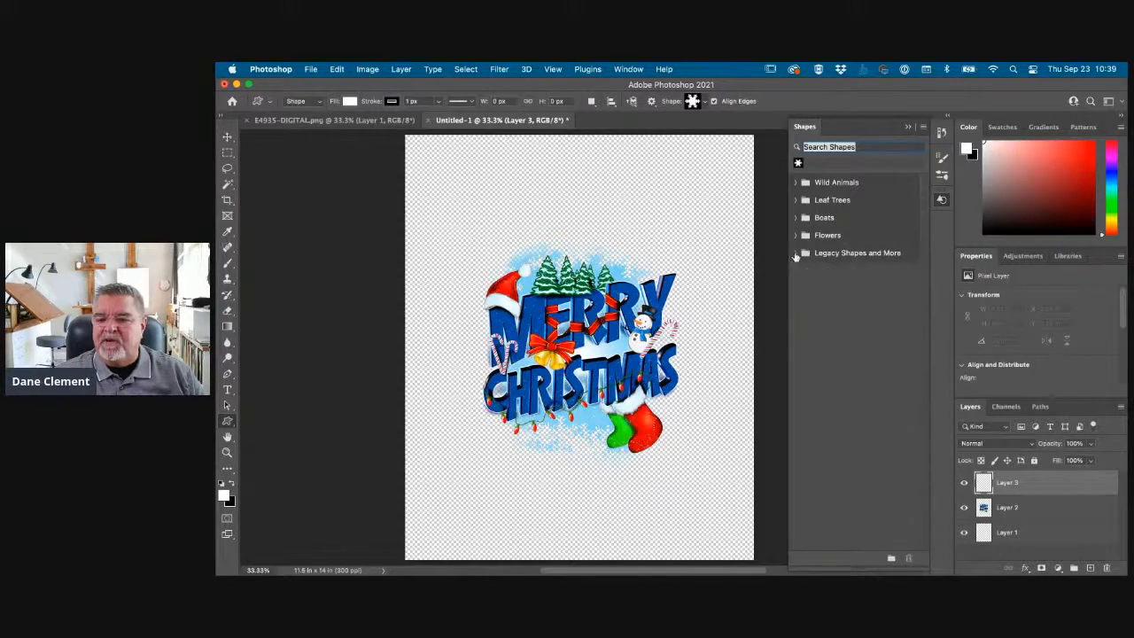
left_click(922, 130)
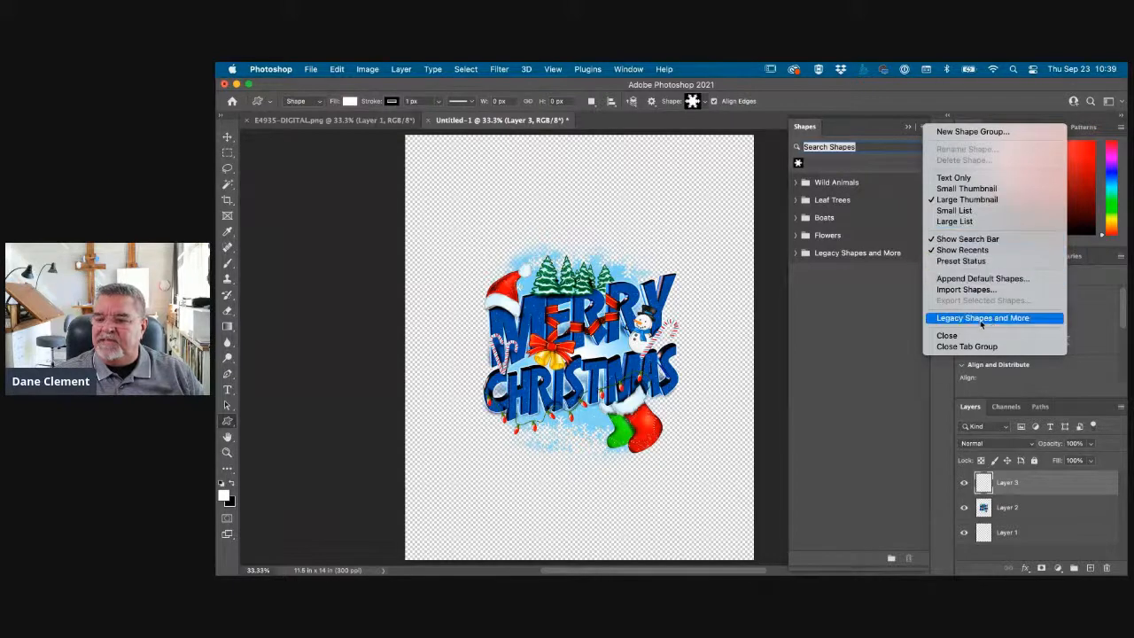
left_click(895, 311)
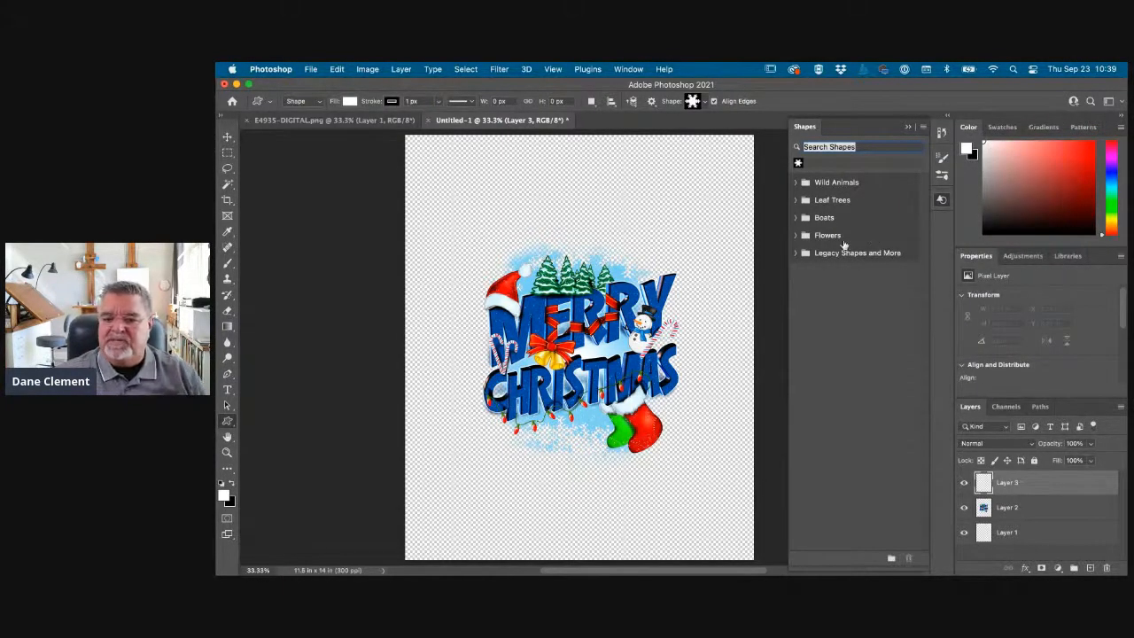
left_click(795, 253)
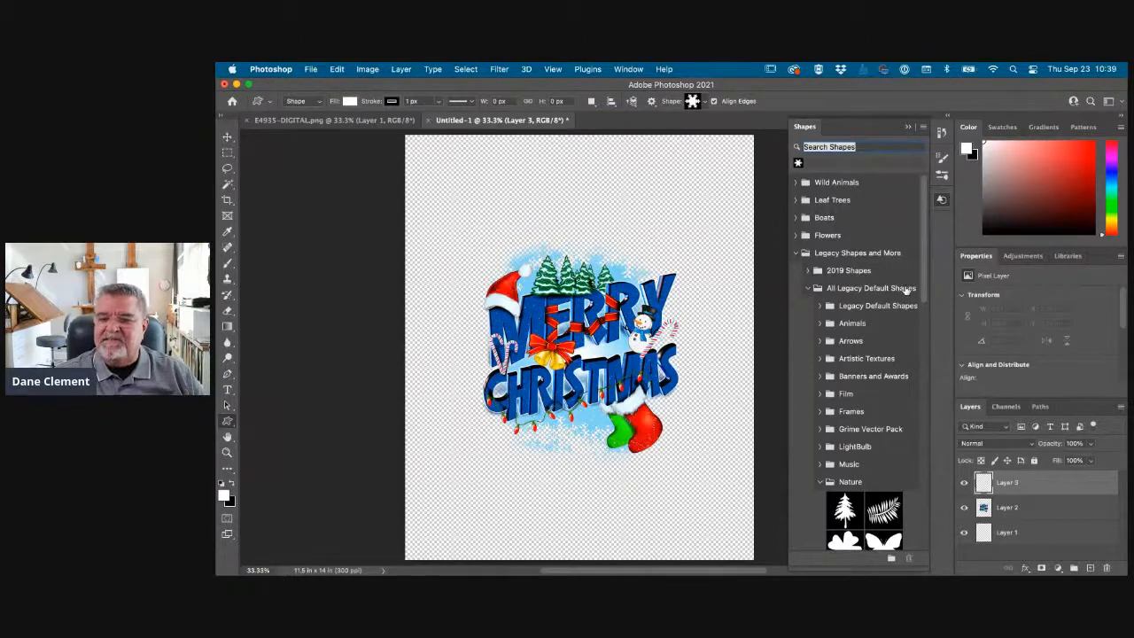
Draw a white snowflake about 10.39 by 9 in over the artwork, using the rounded solid-center snowflake from the legacy Nature shapes
scroll(870, 390, "down", 10)
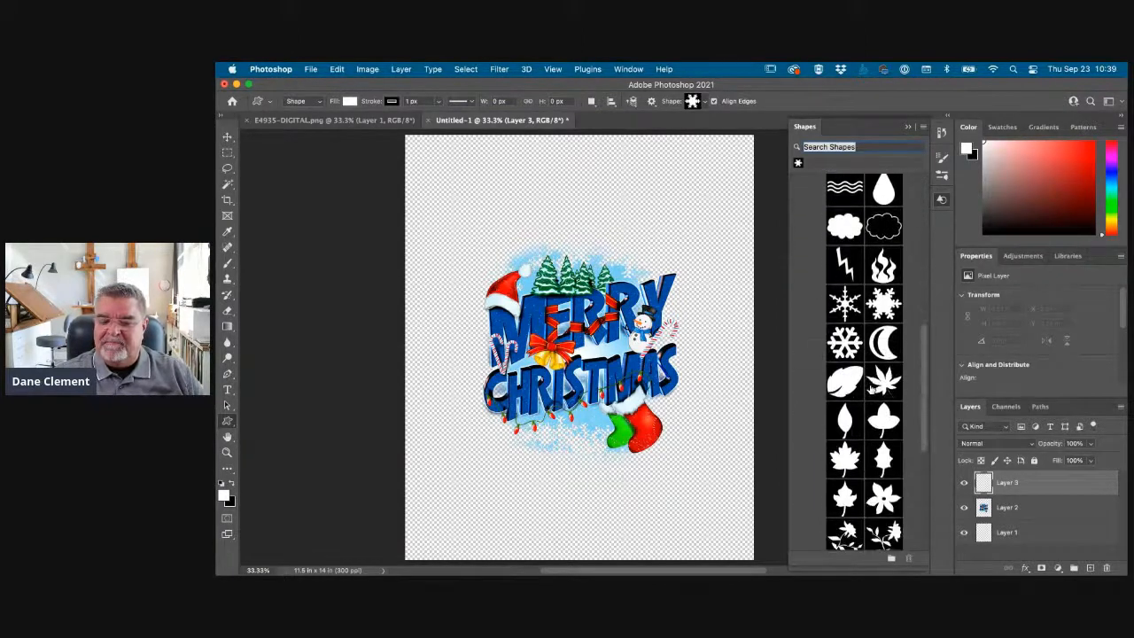
scroll(870, 387, "down", 2)
scroll(870, 390, "down", 5)
scroll(871, 390, "up", 15)
scroll(894, 441, "down", 4)
left_click(883, 387)
left_click_drag(437, 195, 746, 547)
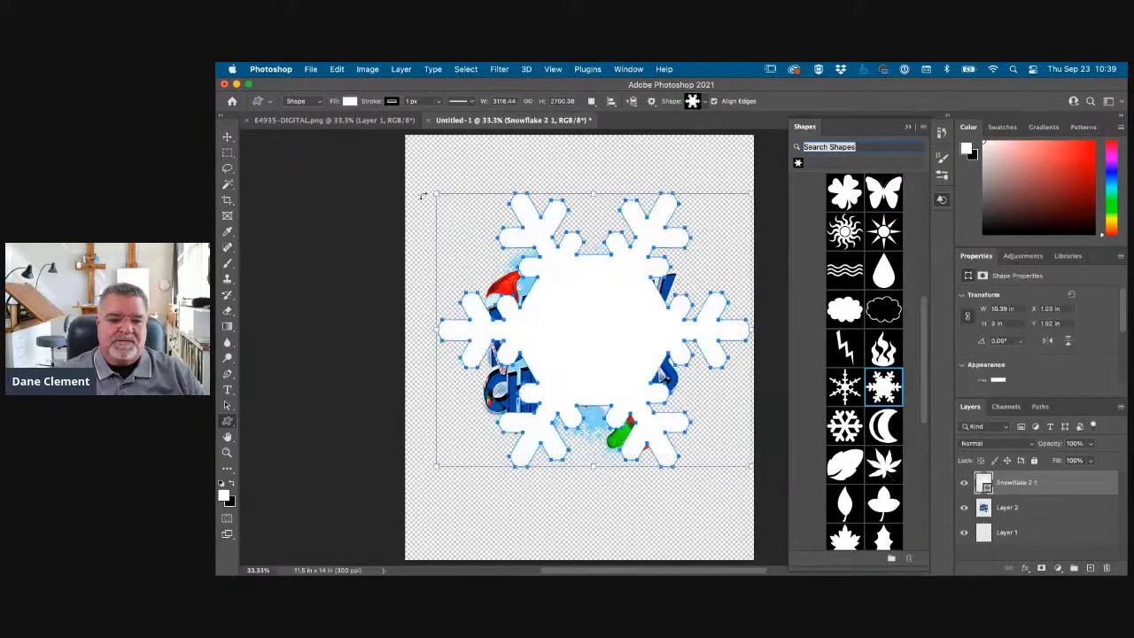
Rotate the snowflake 90° and enlarge it to about 10.7 by 12.46 in so it nearly fills the canvas
left_click_drag(434, 193, 411, 174)
left_click(910, 129)
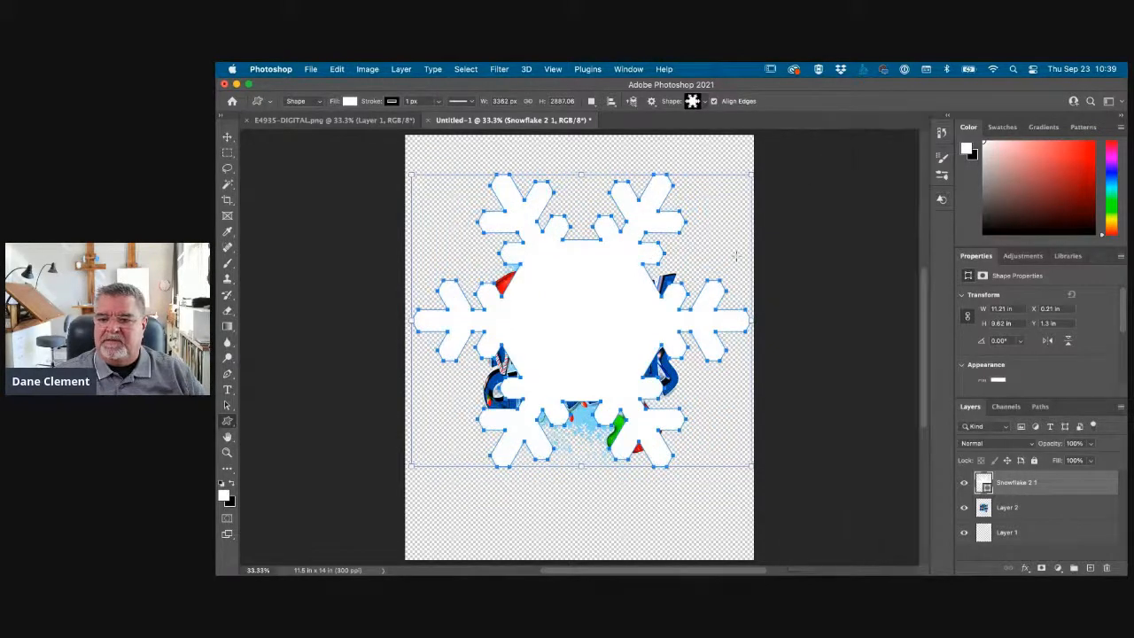
left_click_drag(759, 169, 727, 496)
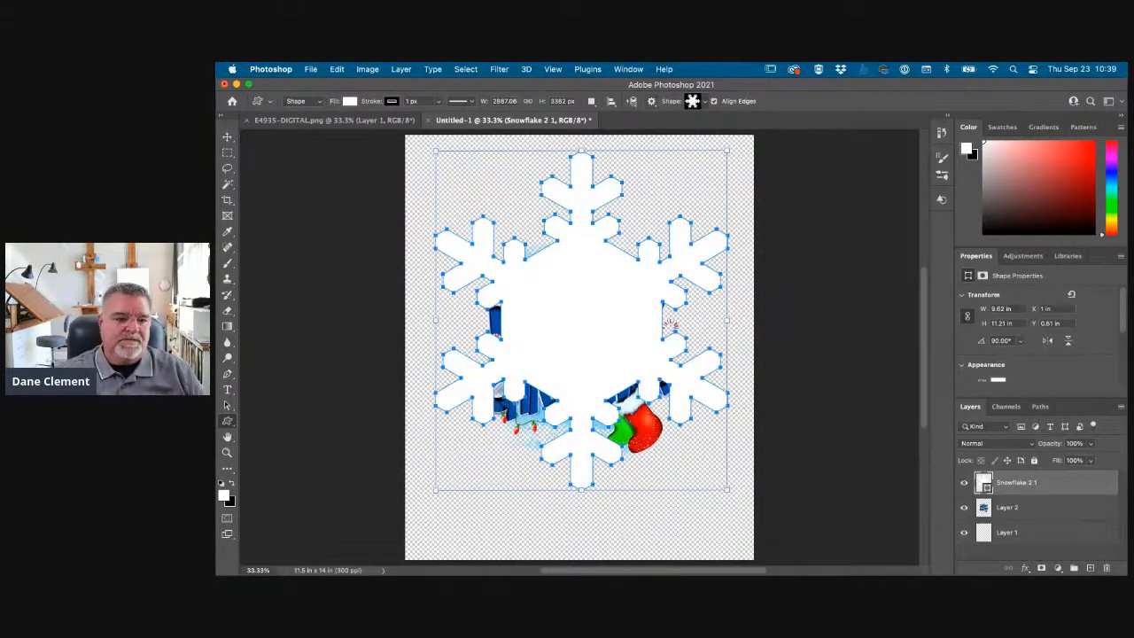
left_click_drag(436, 489, 414, 524)
mouse_move(724, 150)
left_mouse_down()
mouse_move(738, 144)
mouse_move(632, 329)
mouse_move(614, 328)
mouse_move(599, 358)
left_mouse_up()
key("super+z")
Switch to the Move tool and hide the Merry Christmas artwork layer, leaving the snowflake layer shown
left_click(227, 136)
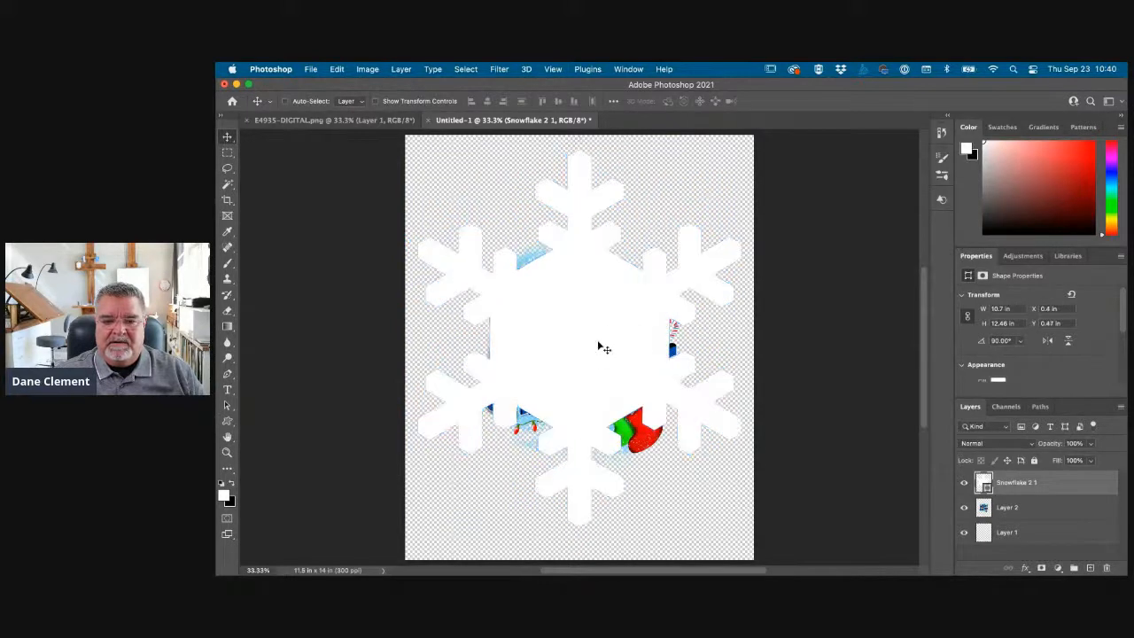
left_click(962, 508)
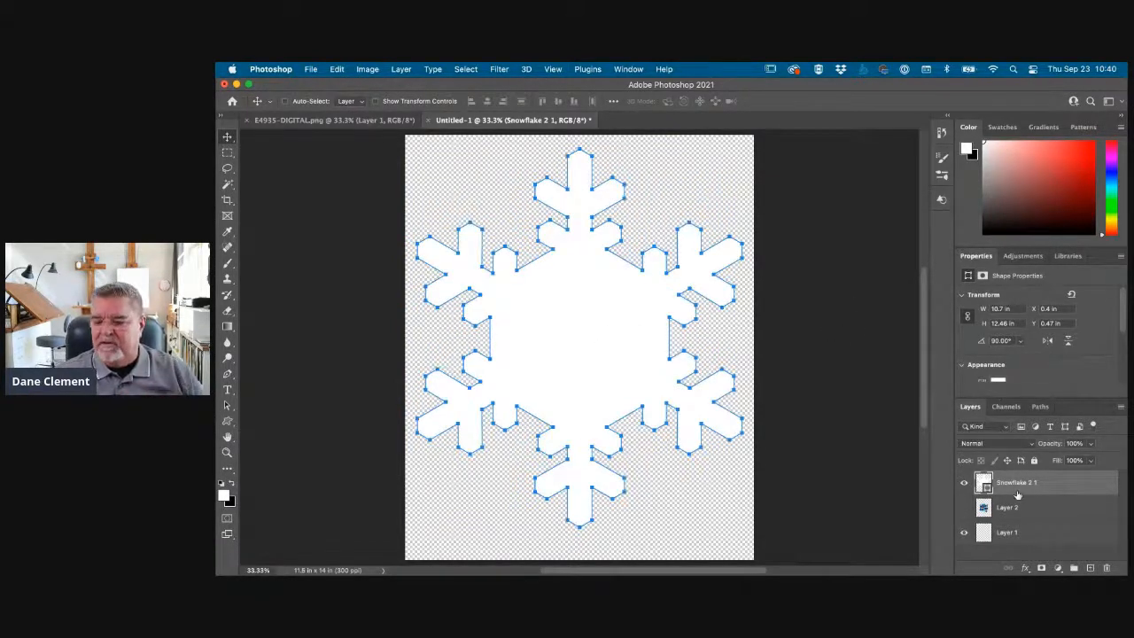
Add a new layer, fill it with white in the exact outline of the snowflake shape, and hide the Snowflake 2 1 layer
left_click(1090, 568)
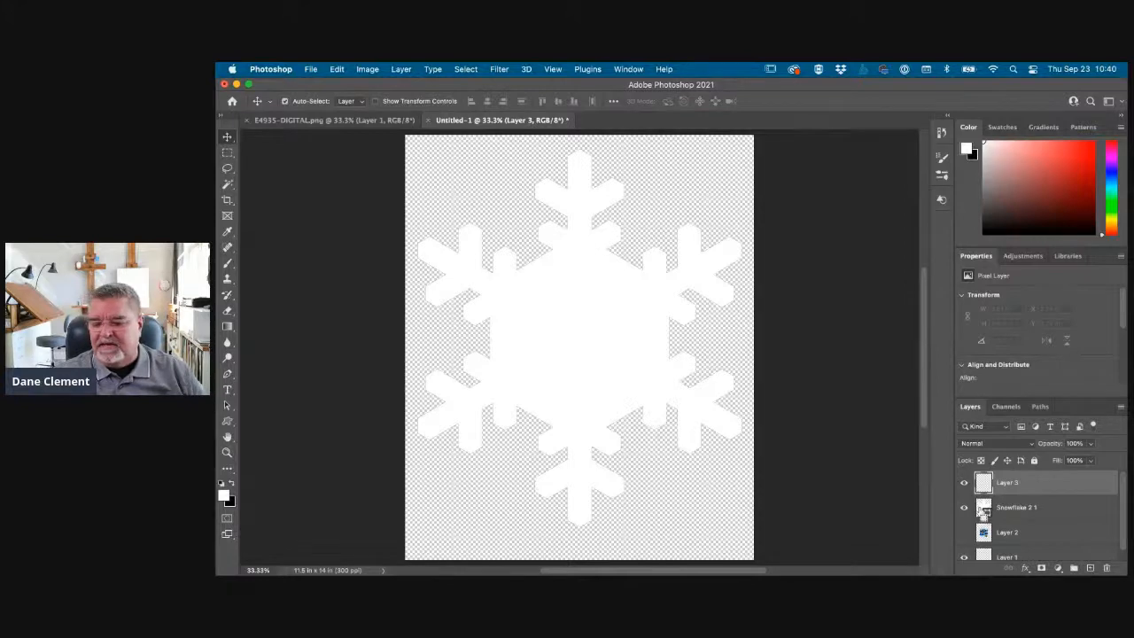
left_click(983, 512, "super")
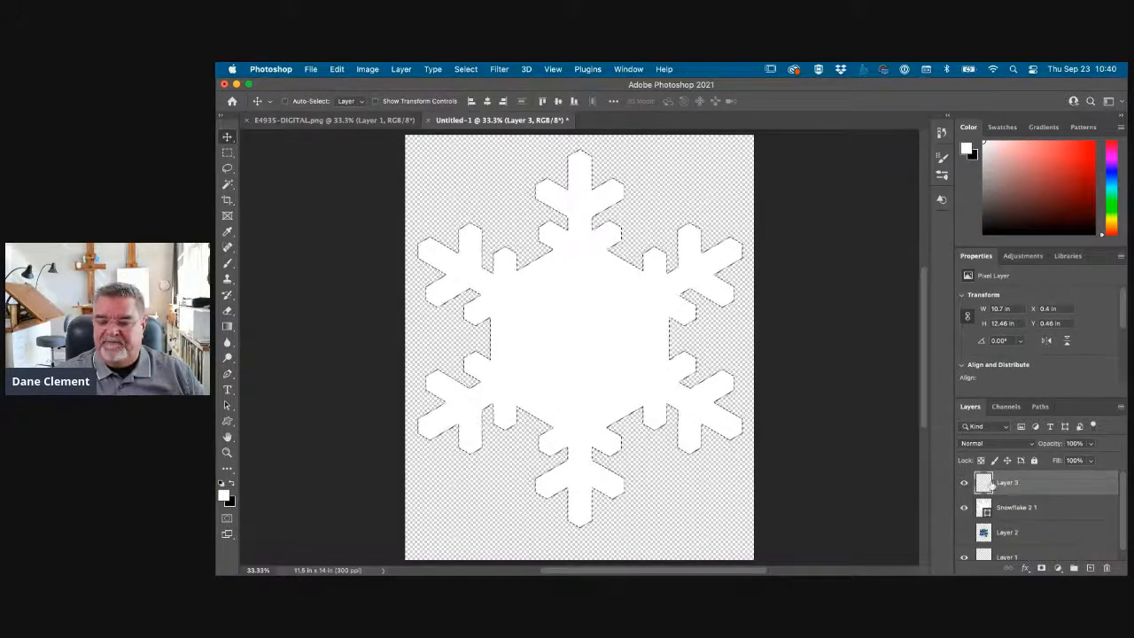
key("x")
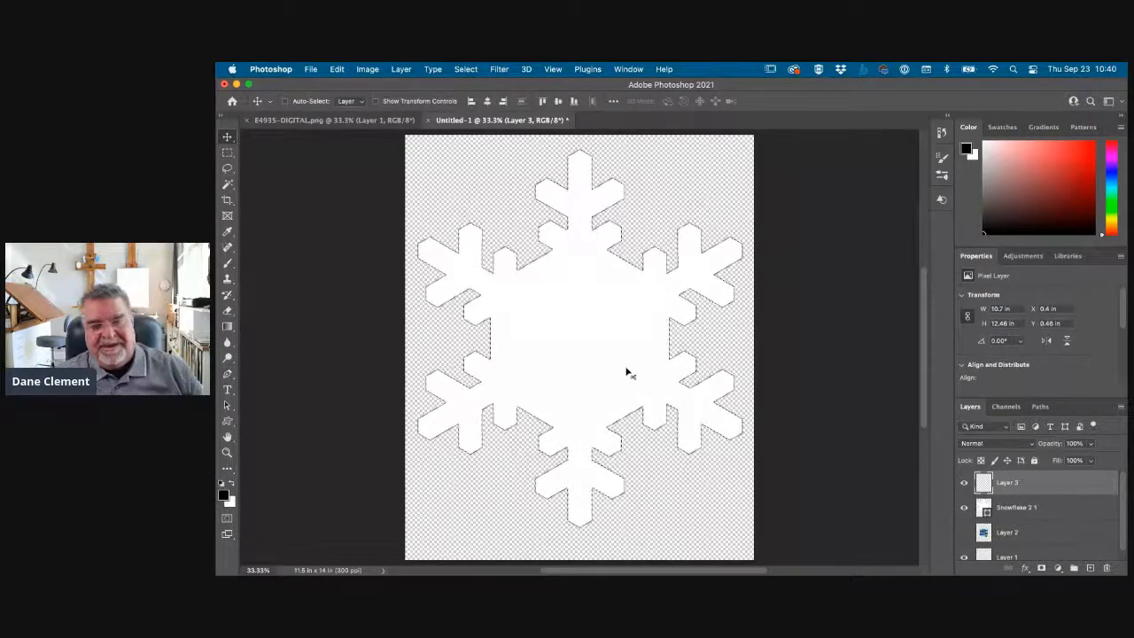
key("x")
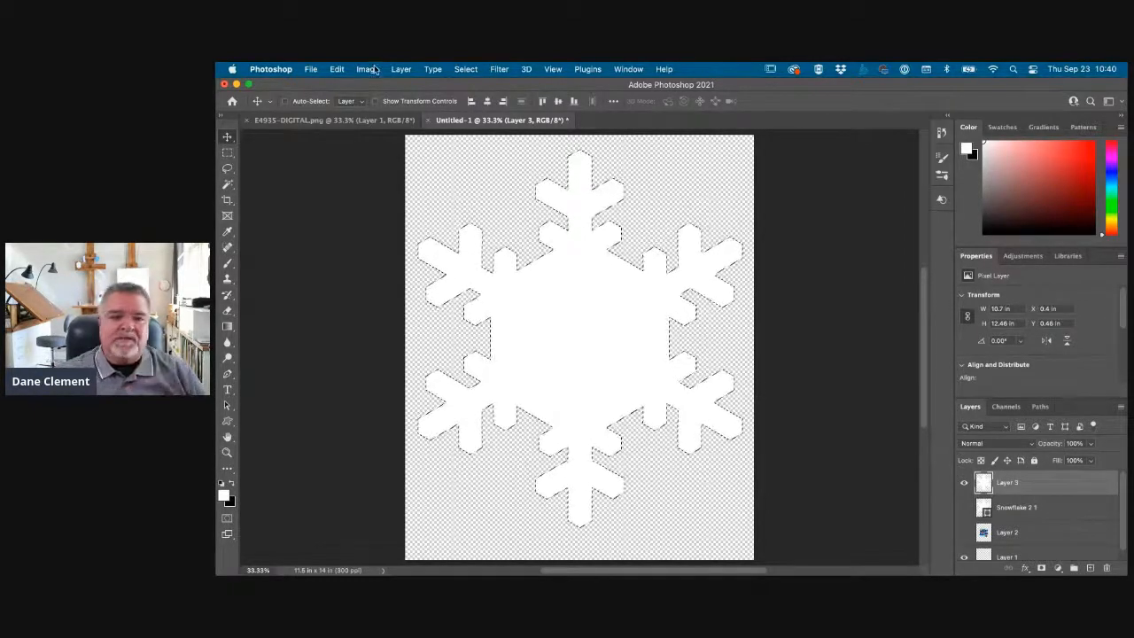
Contract the snowflake selection by 18 pixels and delete the white inside it on Layer 3, keeping a thin outline
left_click(468, 69)
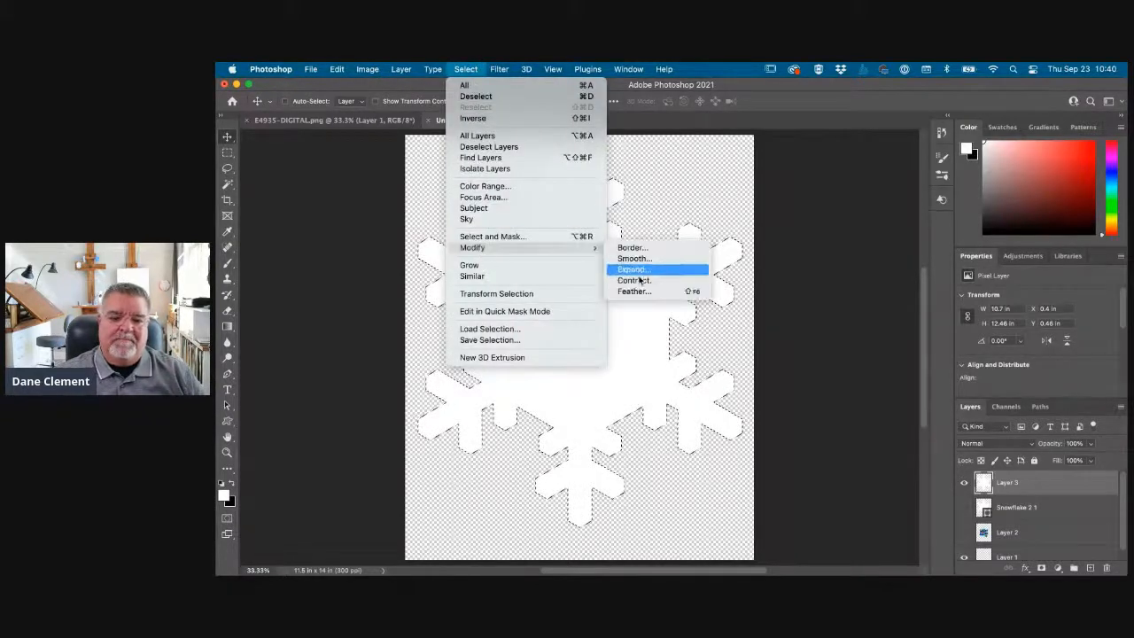
left_click(635, 281)
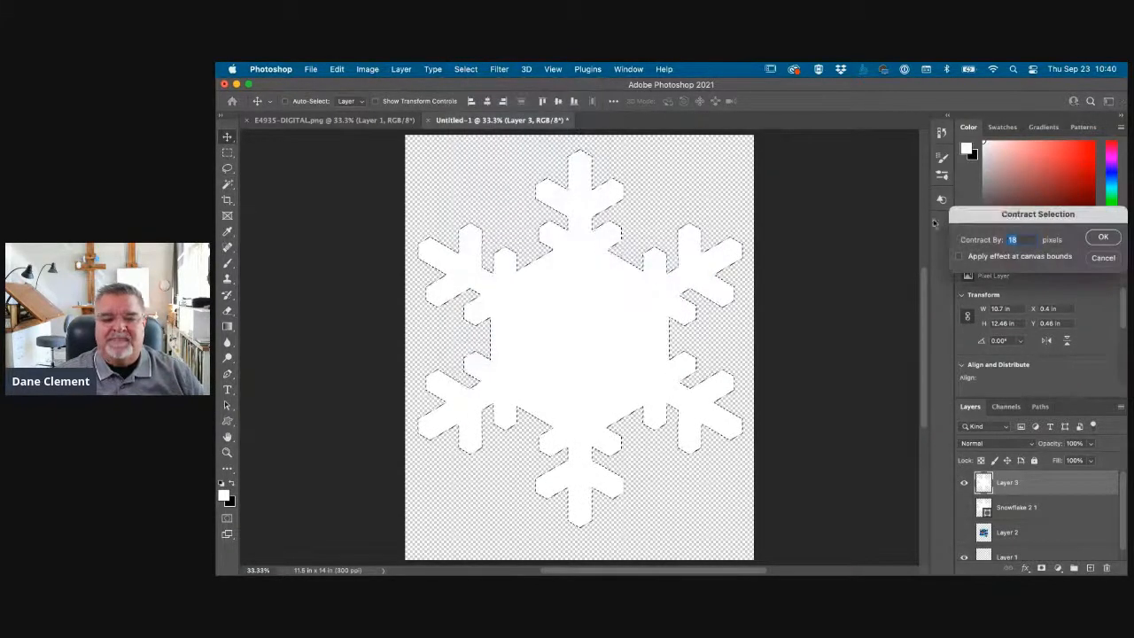
left_click_drag(990, 217, 791, 172)
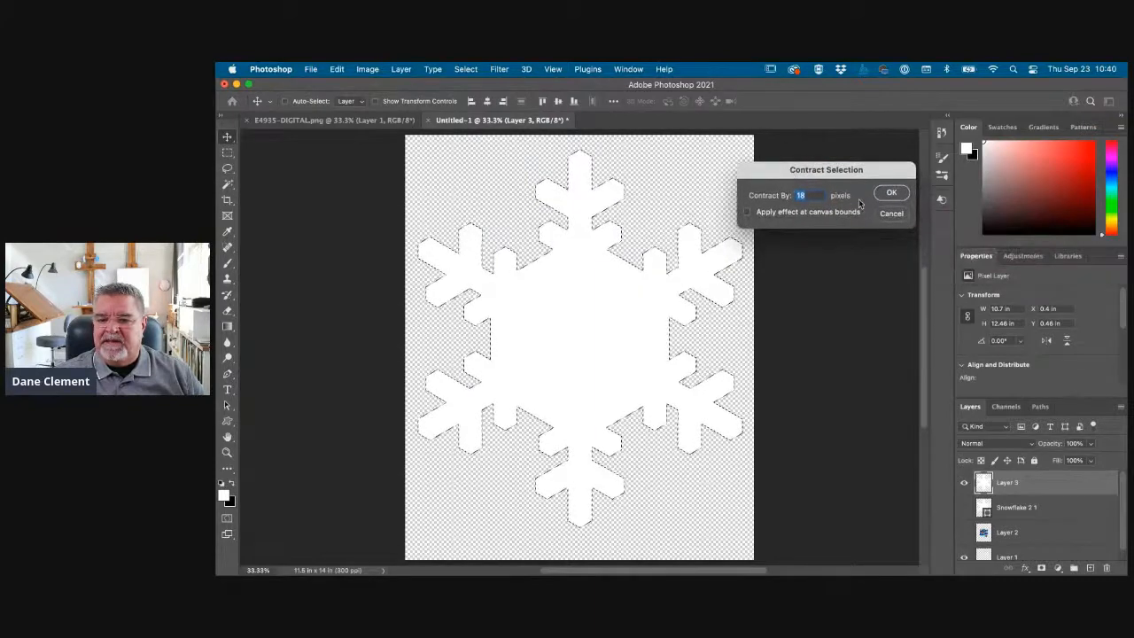
left_click(891, 192)
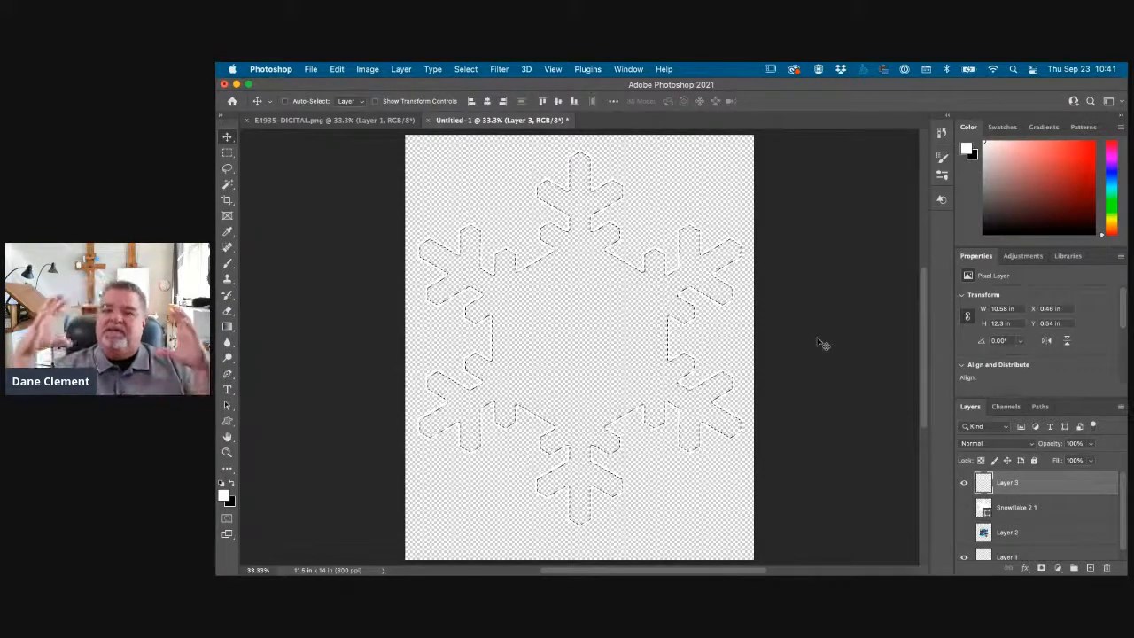
key("super+d")
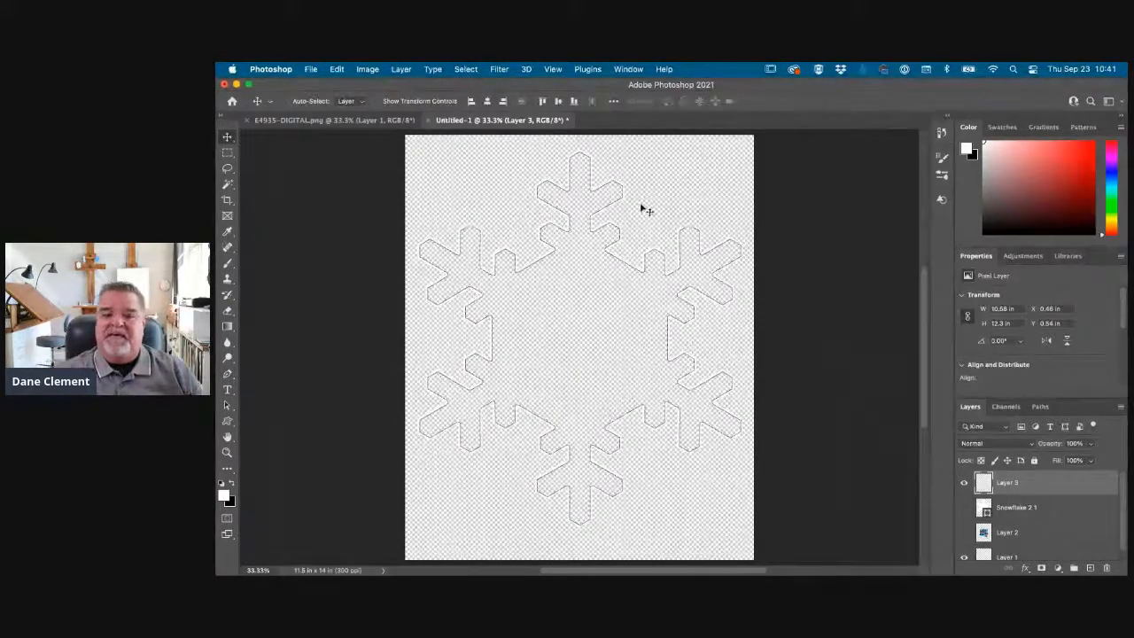
Contract the selection by a further 24 pixels, fill it with white as an inner snowflake, and deselect
left_click(464, 68)
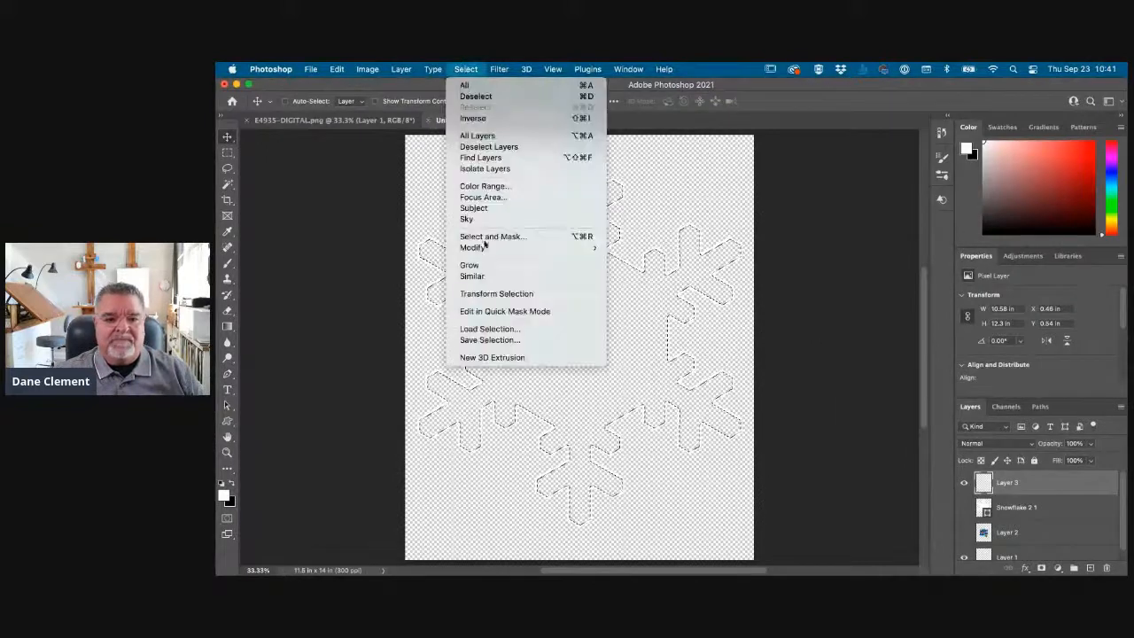
left_click(645, 280)
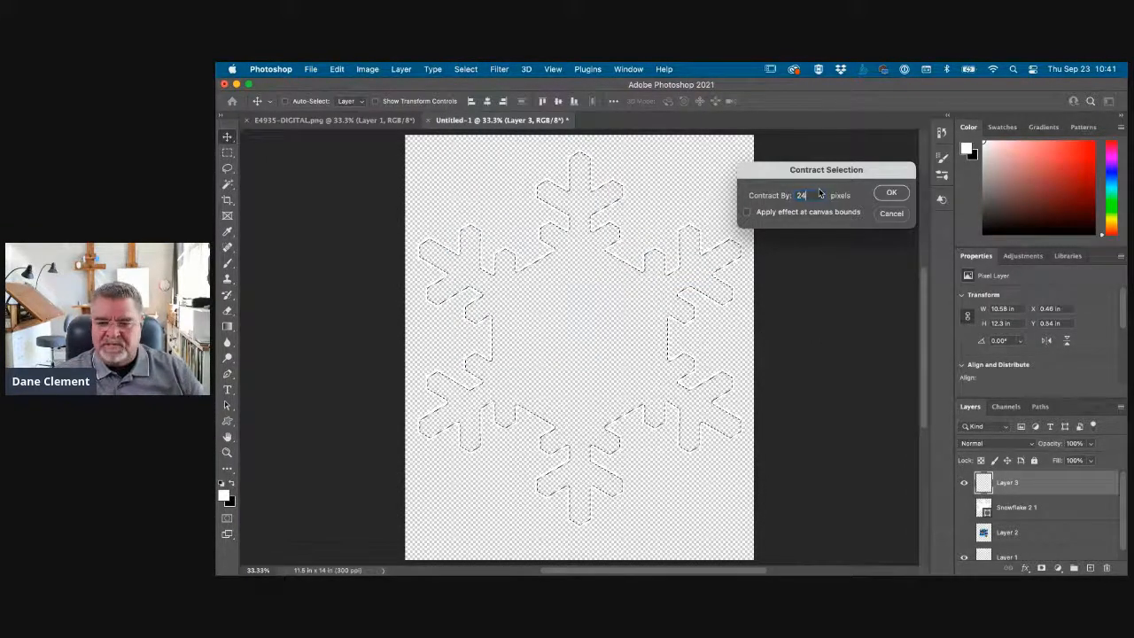
left_click(893, 193)
key("Return")
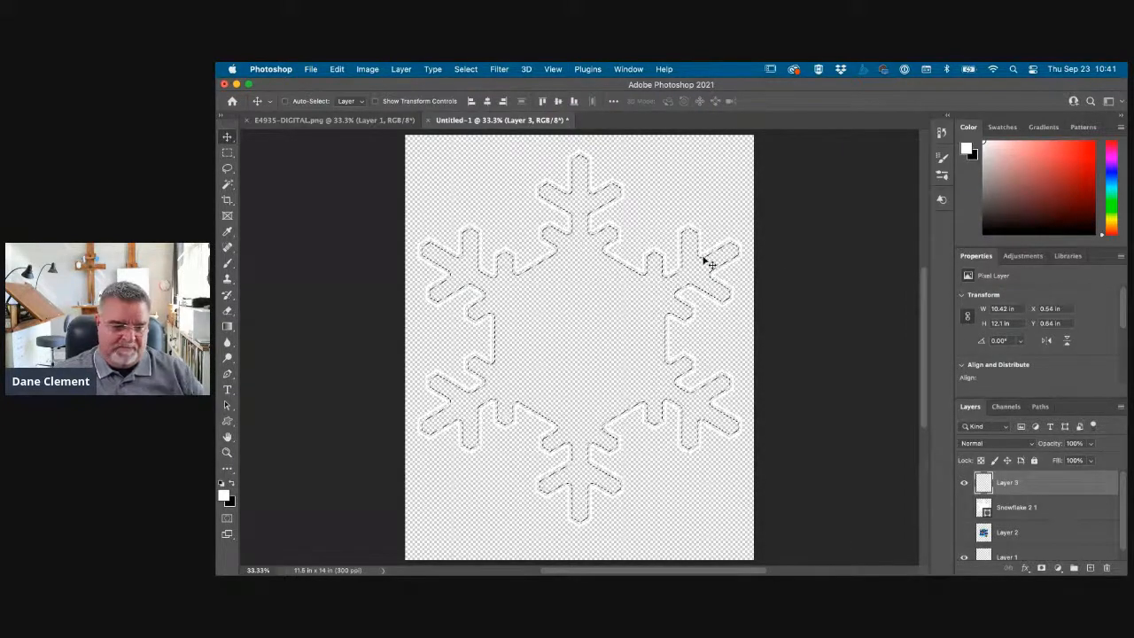
key("alt+BackSpace")
key("super+d")
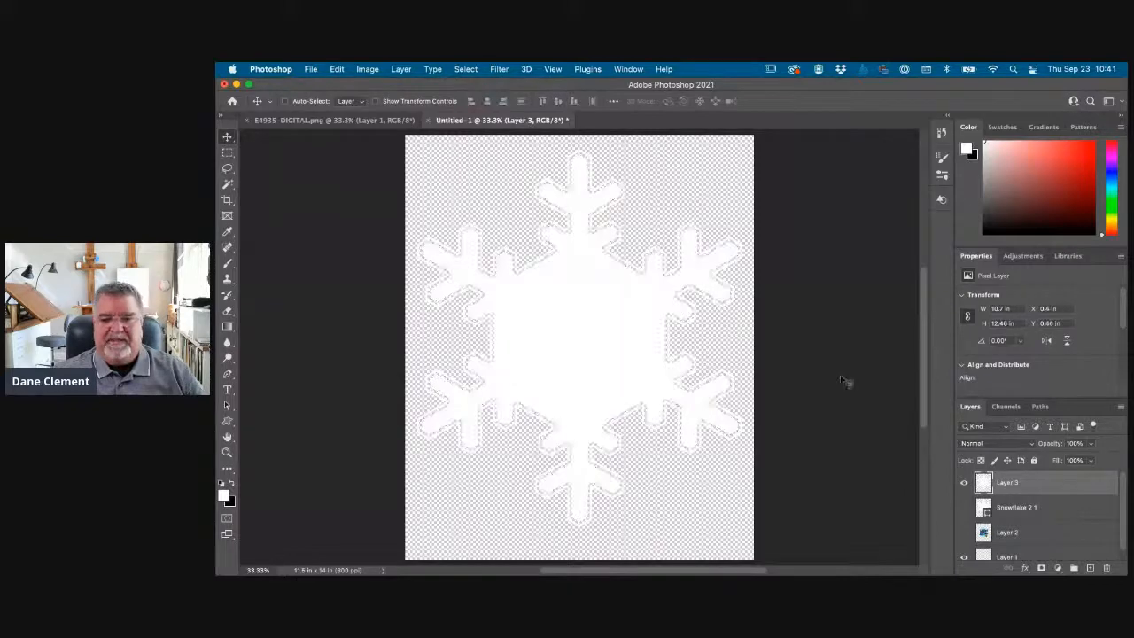
Add a new layer beneath the Merry Christmas artwork layer and fill it with medium gray as a backdrop
scroll(1031, 519, "down", 1)
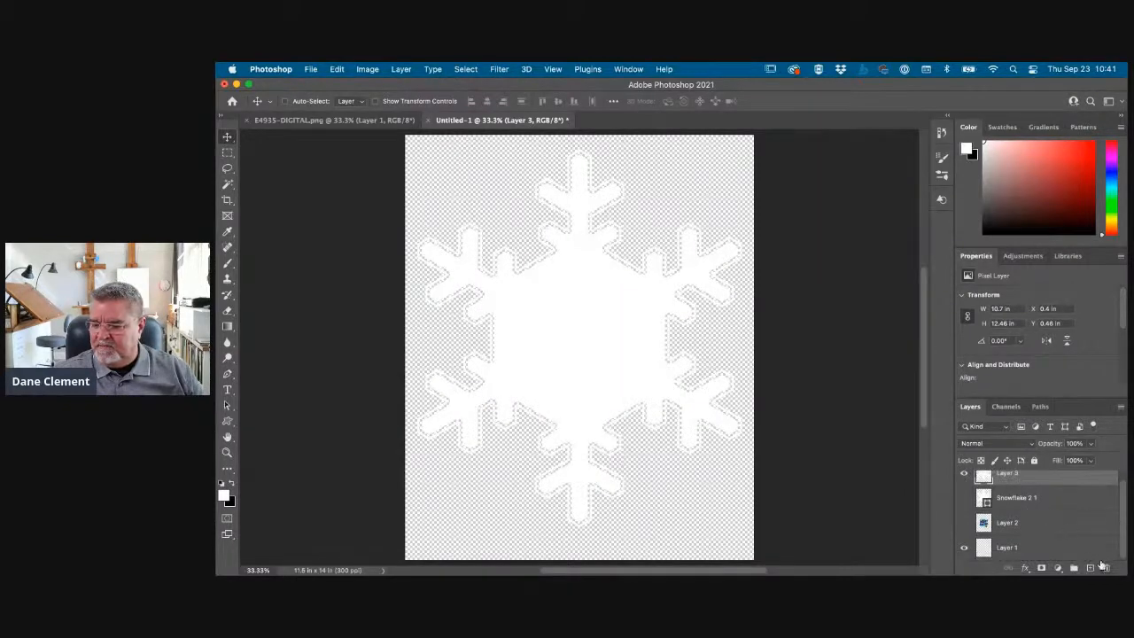
left_click(1090, 568)
left_click_drag(985, 485, 983, 531)
left_click(981, 177)
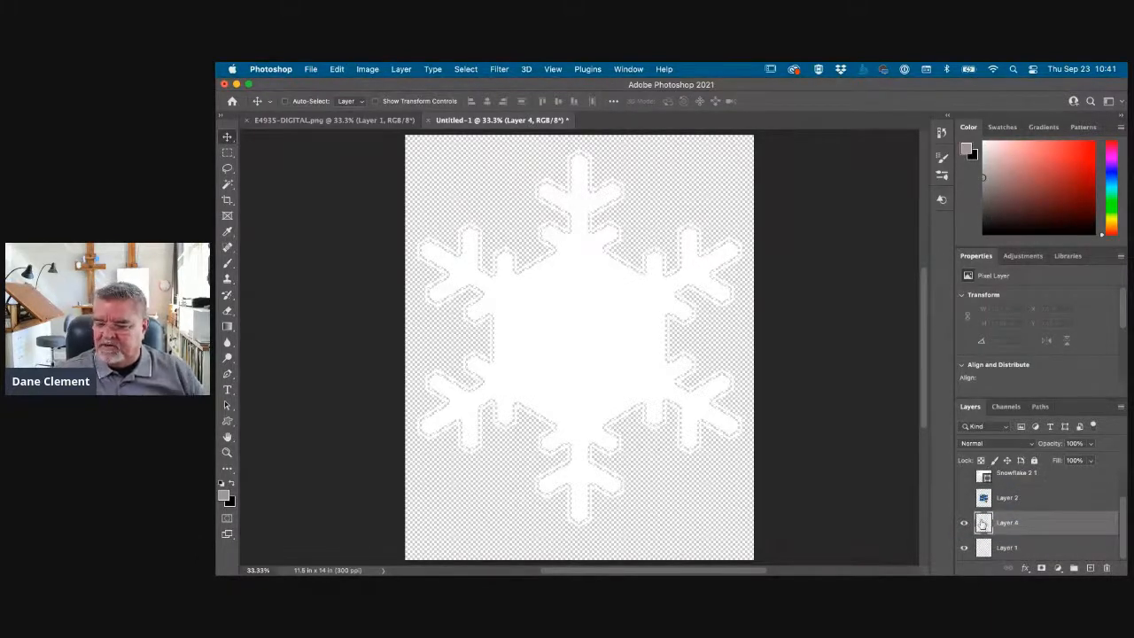
key("alt+BackSpace")
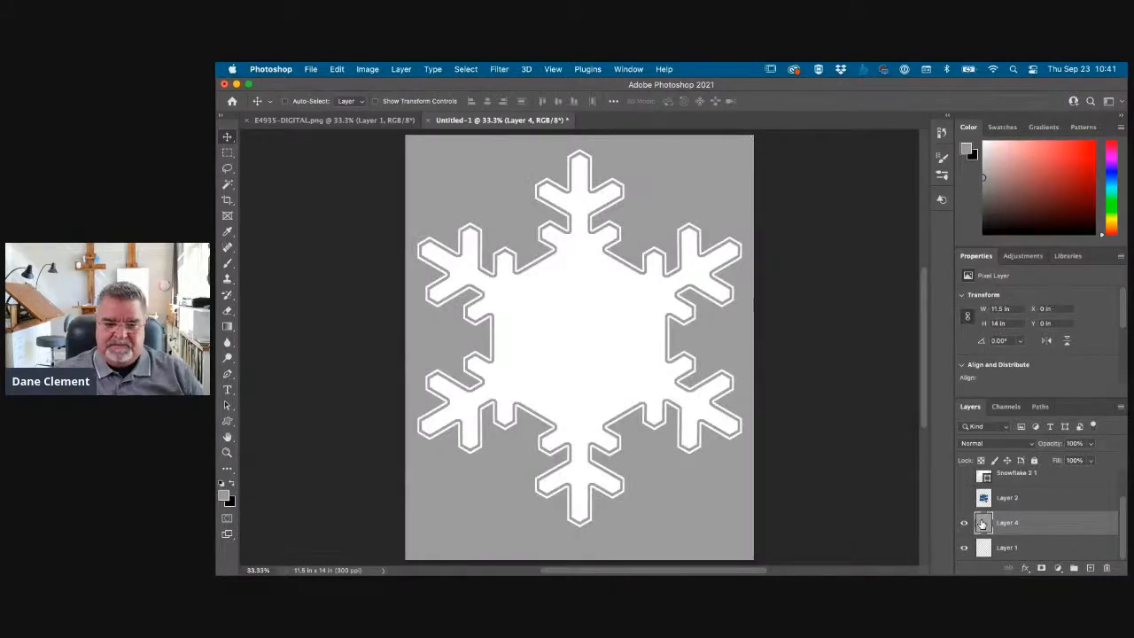
Select only the inner white snowflake on Layer 3 using the Magic Wand with Contiguous enabled
scroll(992, 496, "up", 2)
left_click(986, 479)
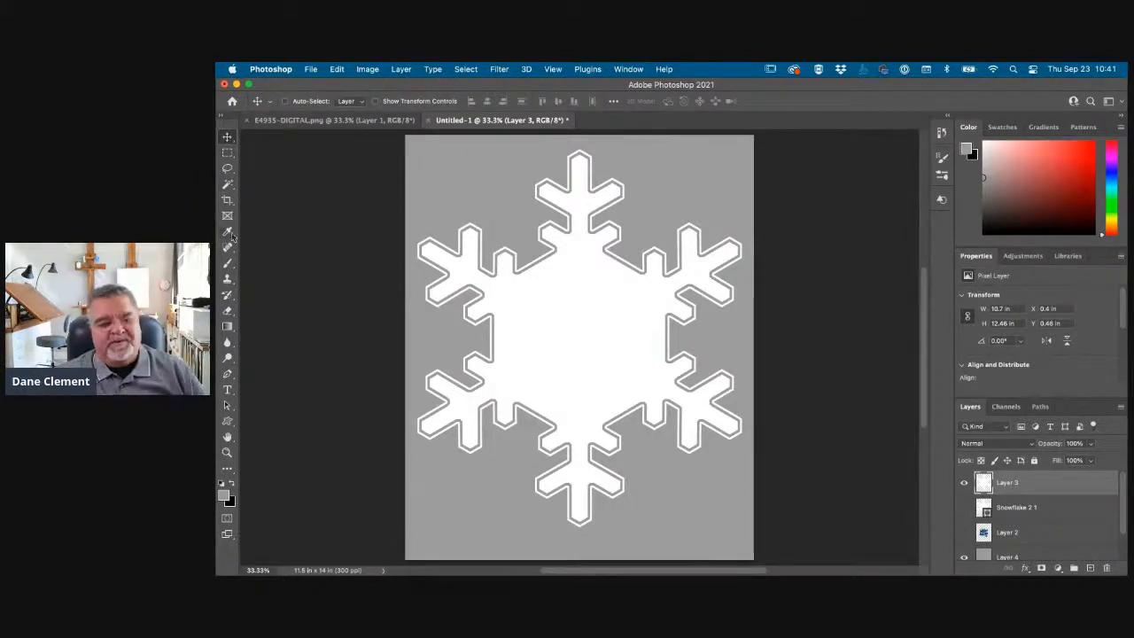
left_click(229, 185)
left_click(228, 186)
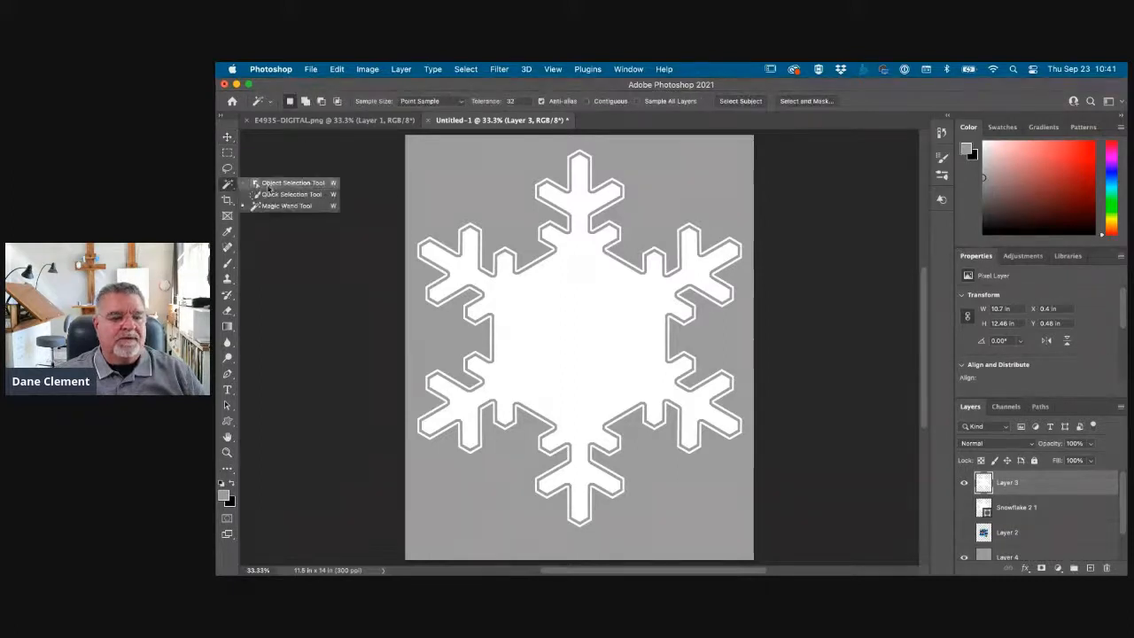
left_click(281, 205)
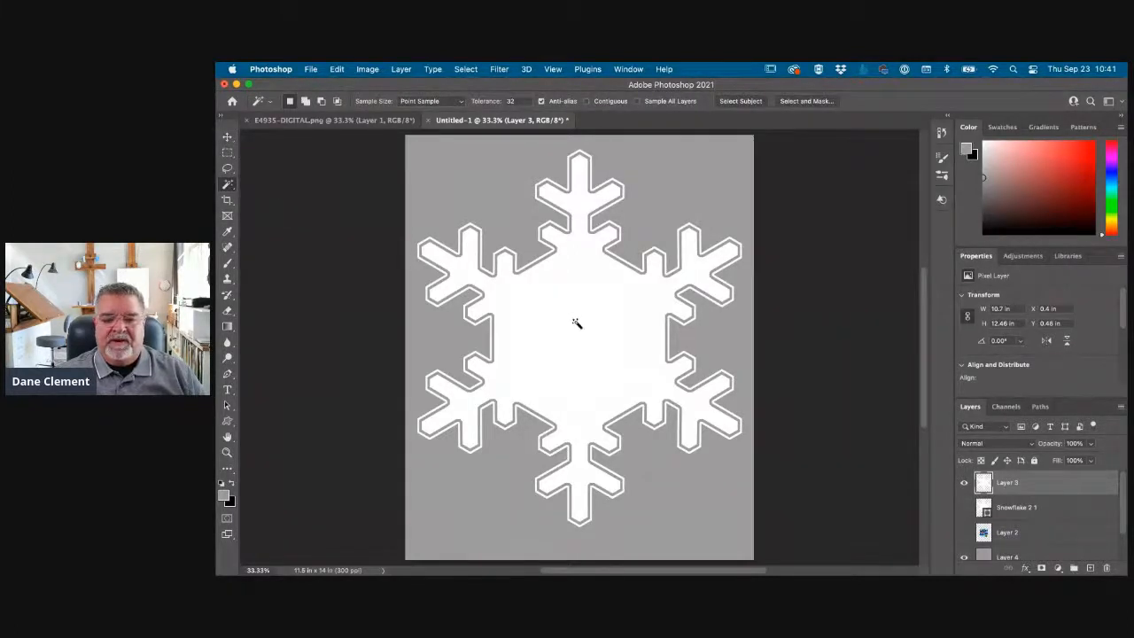
left_click(577, 324)
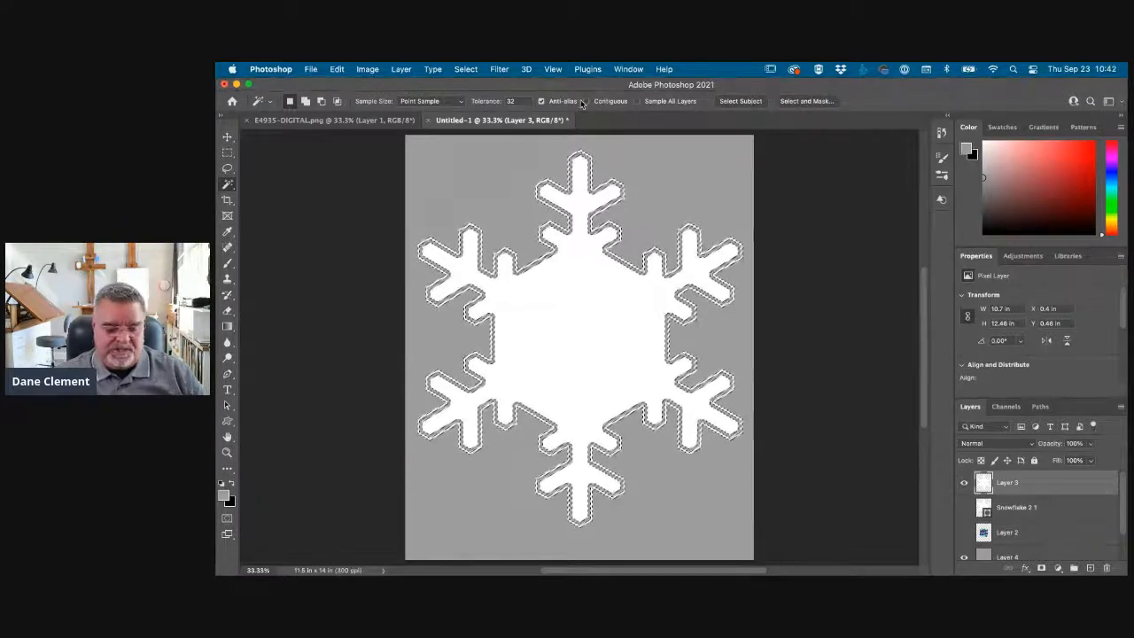
key("super+d")
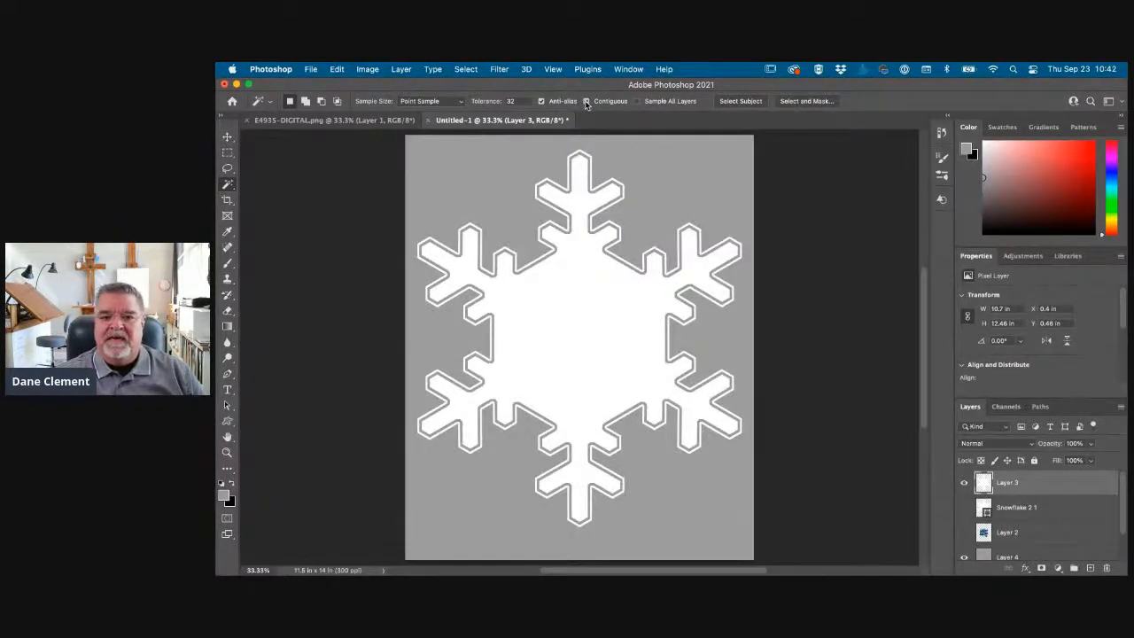
left_click(583, 290)
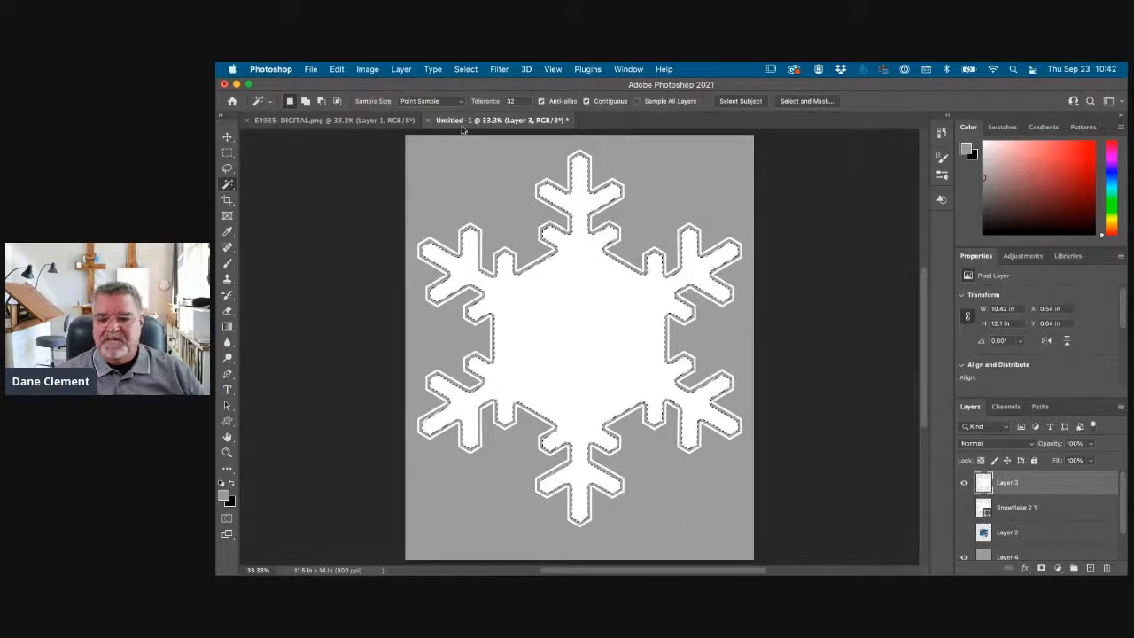
Contract the inner snowflake selection by 18 pixels
left_click(466, 69)
mouse_move(549, 247)
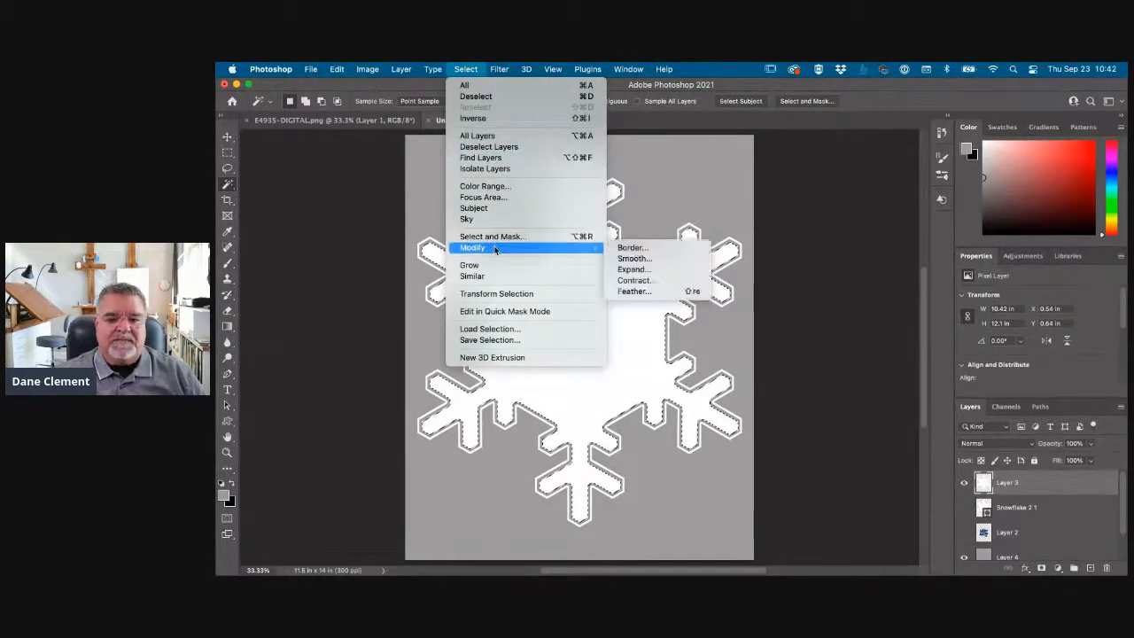
left_click(654, 280)
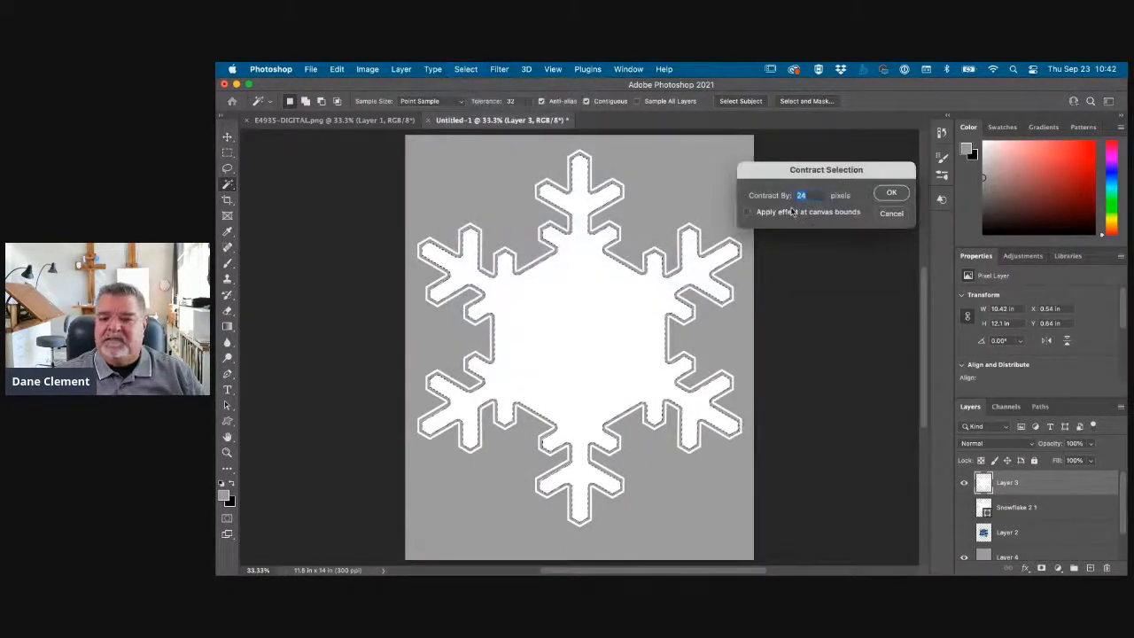
type("18")
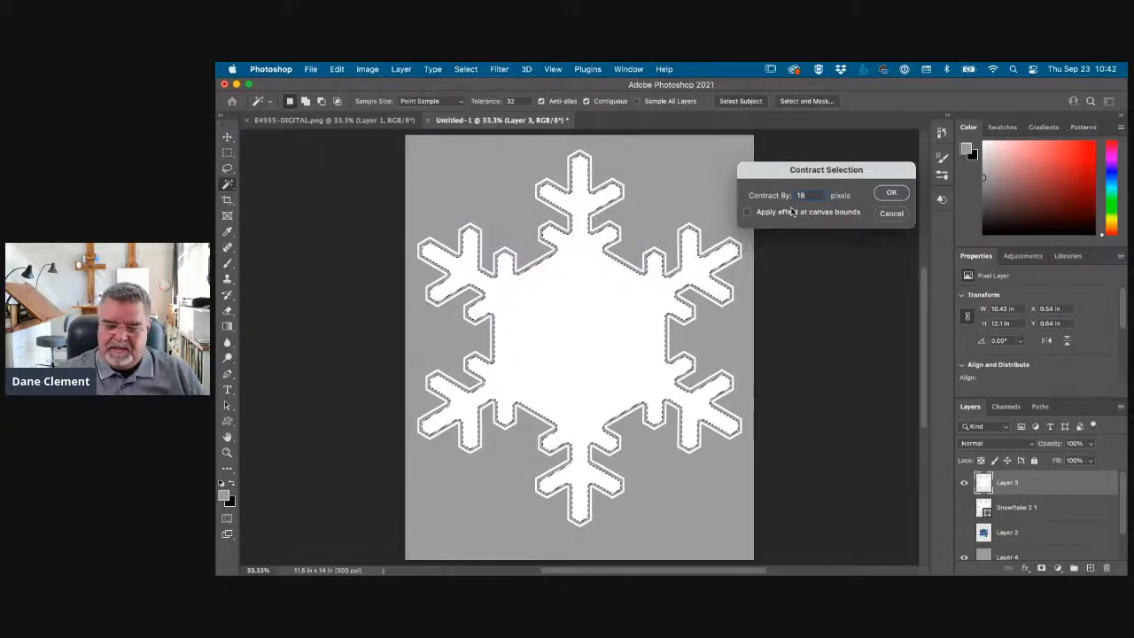
key("Return")
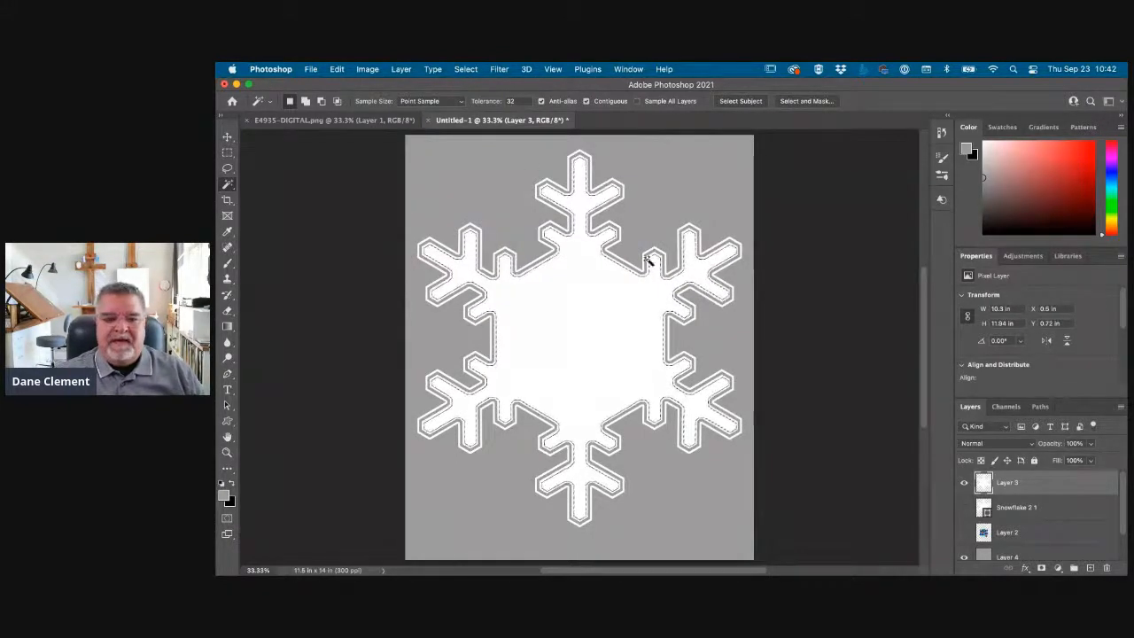
Look at the artwork in E4935-DIGITAL.png and return to the untitled snowflake document
left_click(629, 69)
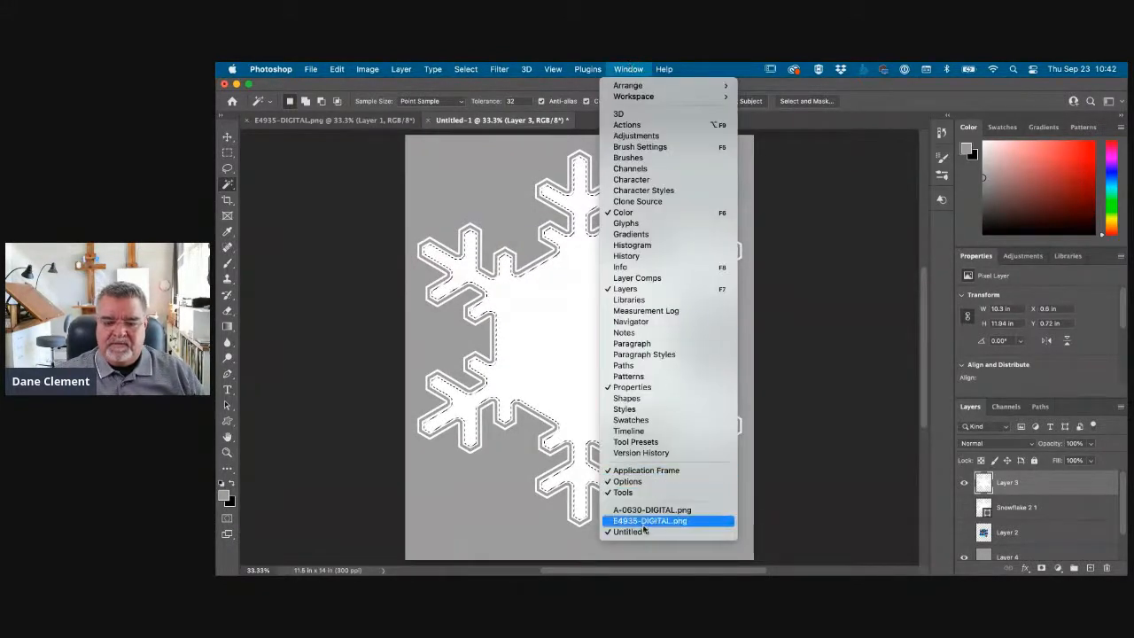
left_click(301, 126)
left_click(301, 122)
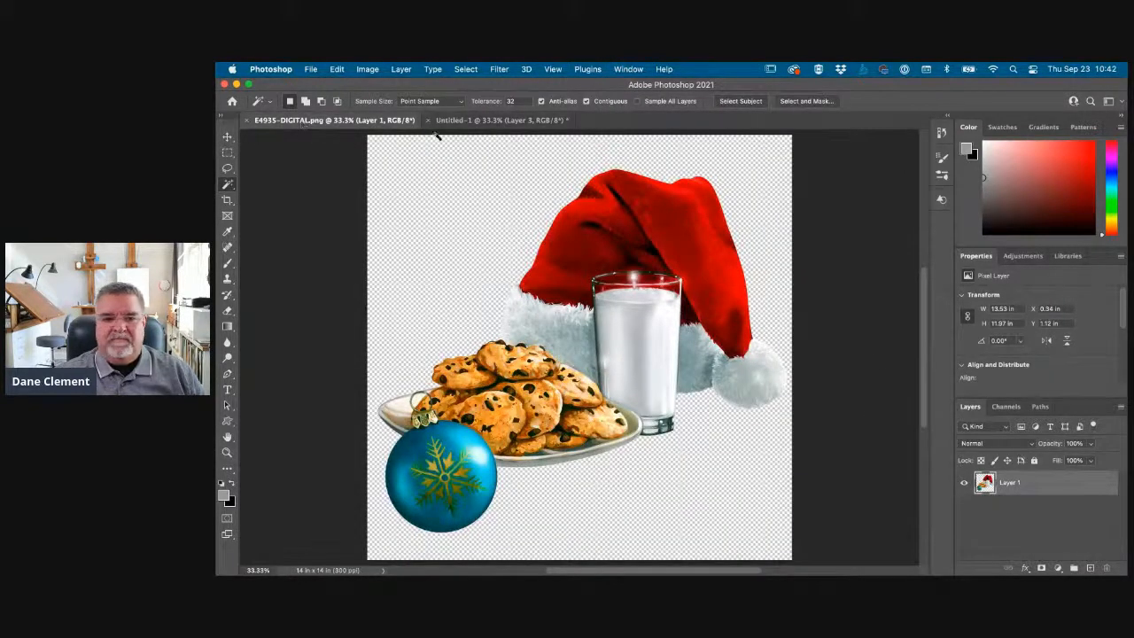
left_click(476, 120)
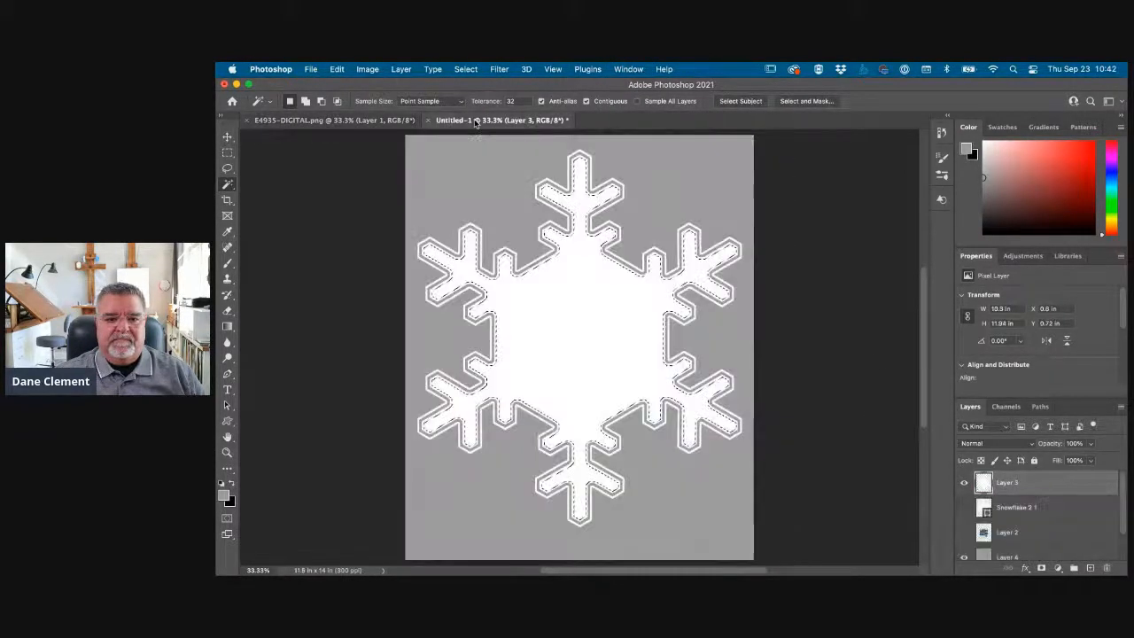
Show the Merry Christmas artwork with Layer 3 hidden, and sample the light blue of its background with the Eyedropper
left_click(962, 533)
left_click(983, 534)
left_click(963, 482)
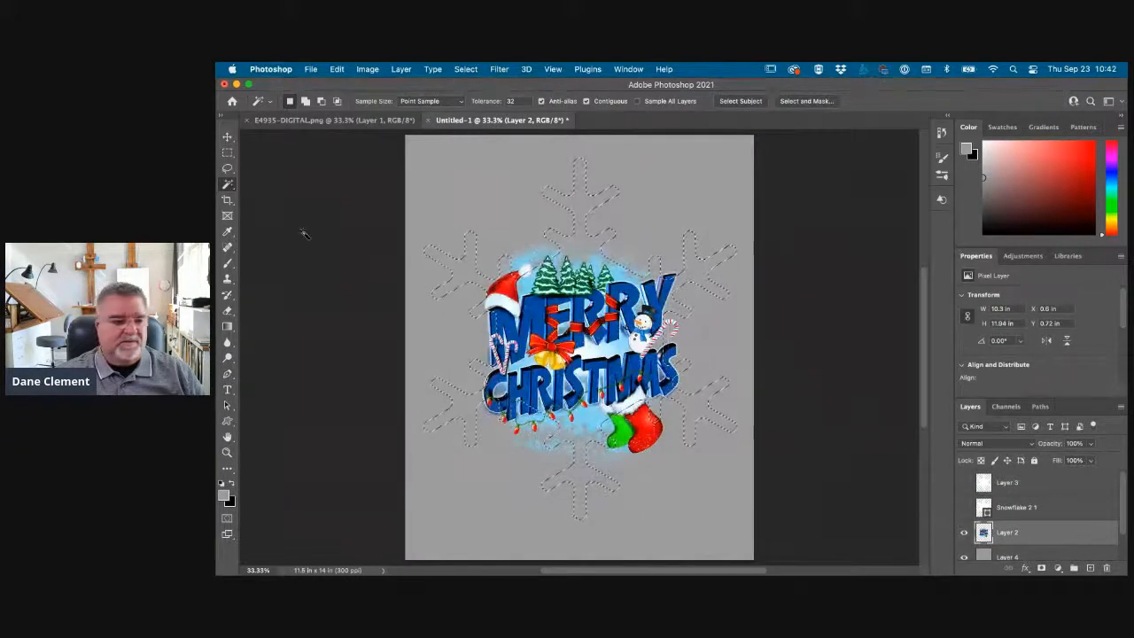
left_click(226, 233)
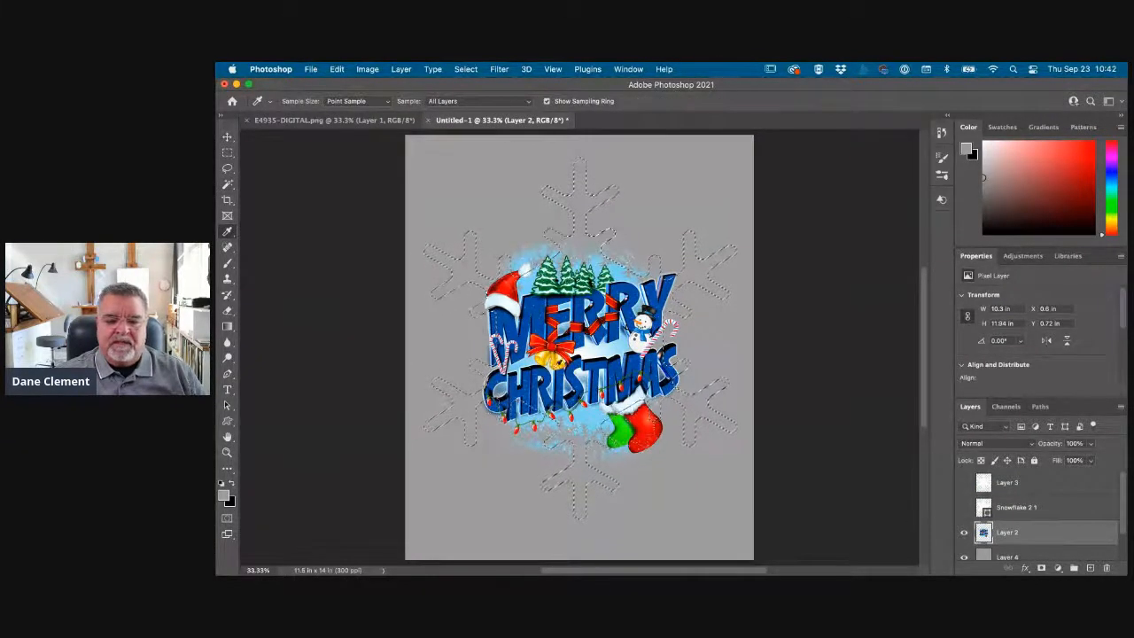
left_click(564, 434)
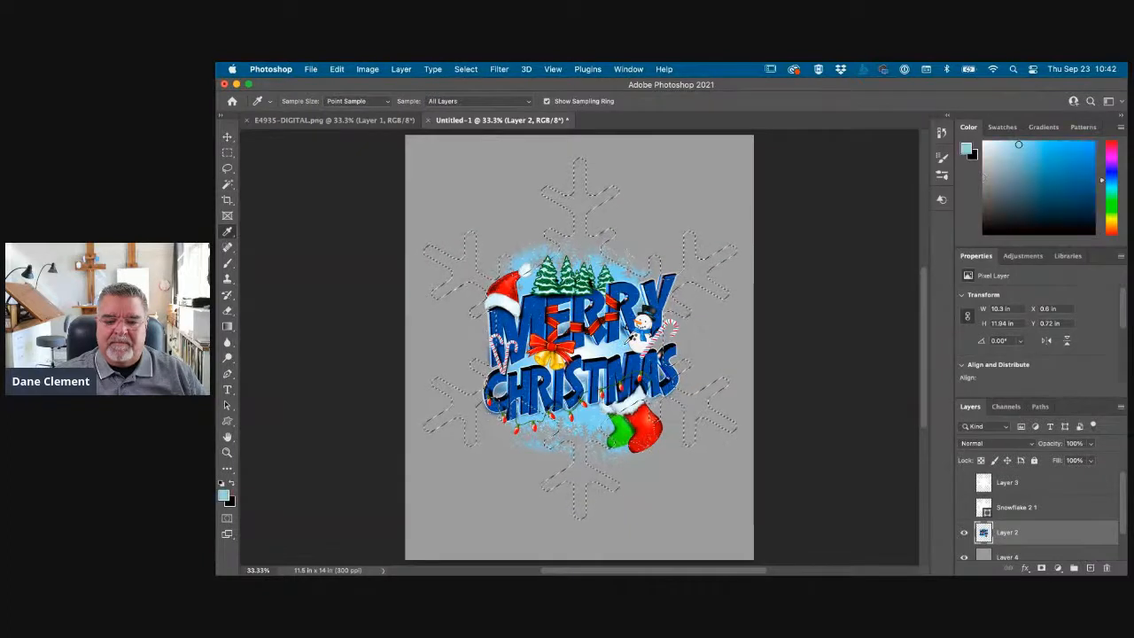
Show Layer 3 again, fill its selected inner snowflake area with light blue, deselect, and leave the Merry Christmas artwork layer shown
left_click(986, 483)
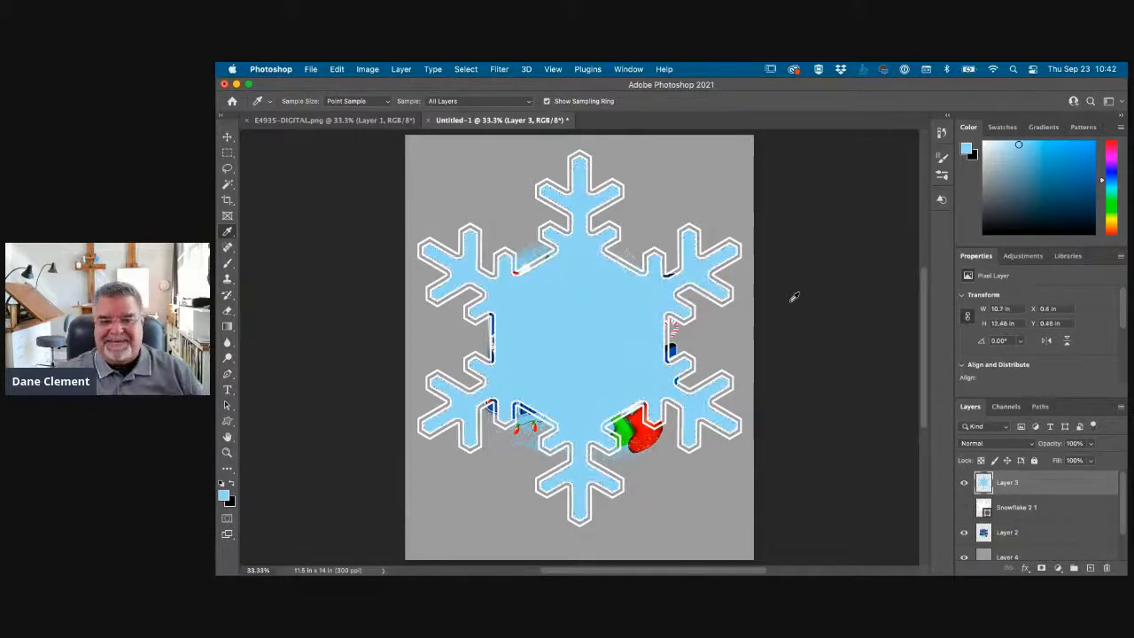
left_click(962, 534)
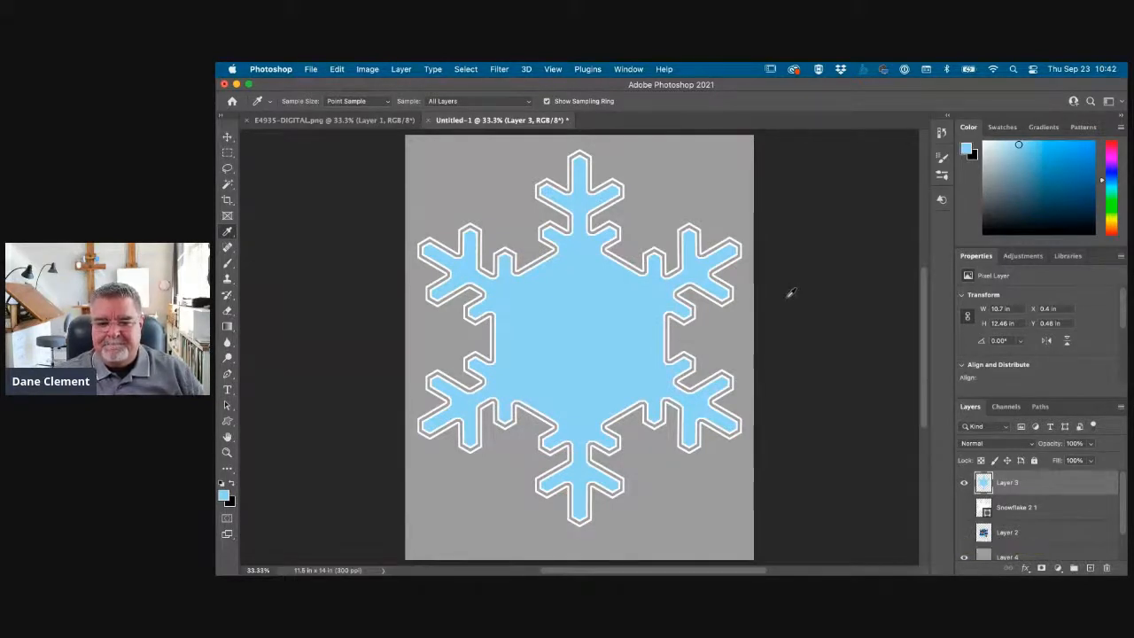
left_click(963, 532)
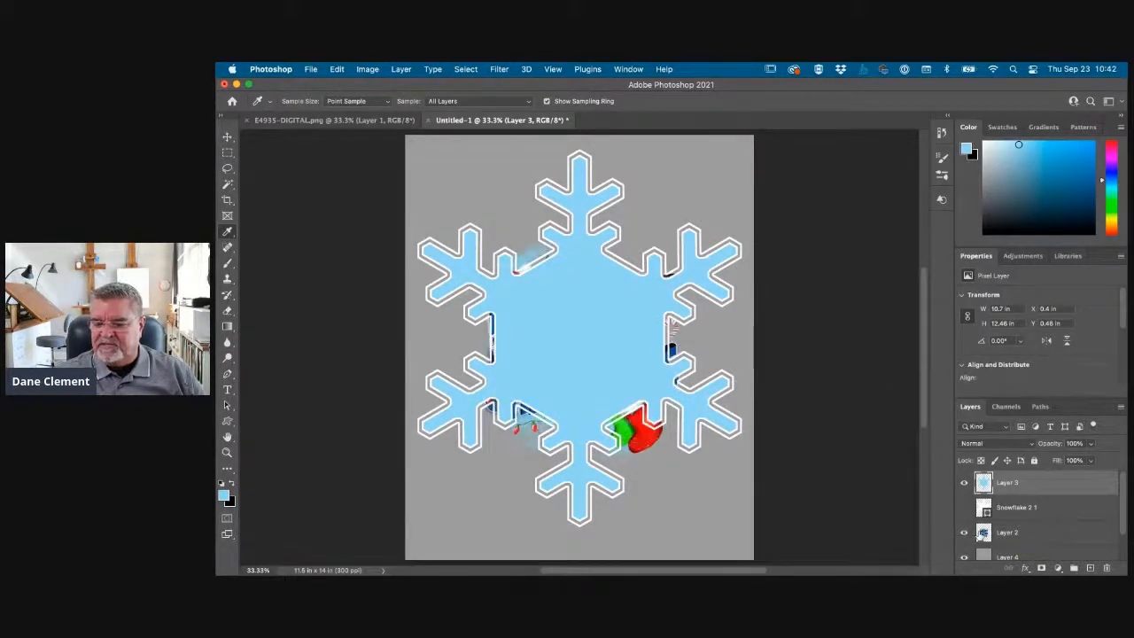
Move the Merry Christmas artwork above Layer 3 and free transform it to about 6.4 by 7.92 in over the snowflake's centre
left_click_drag(983, 532, 978, 479)
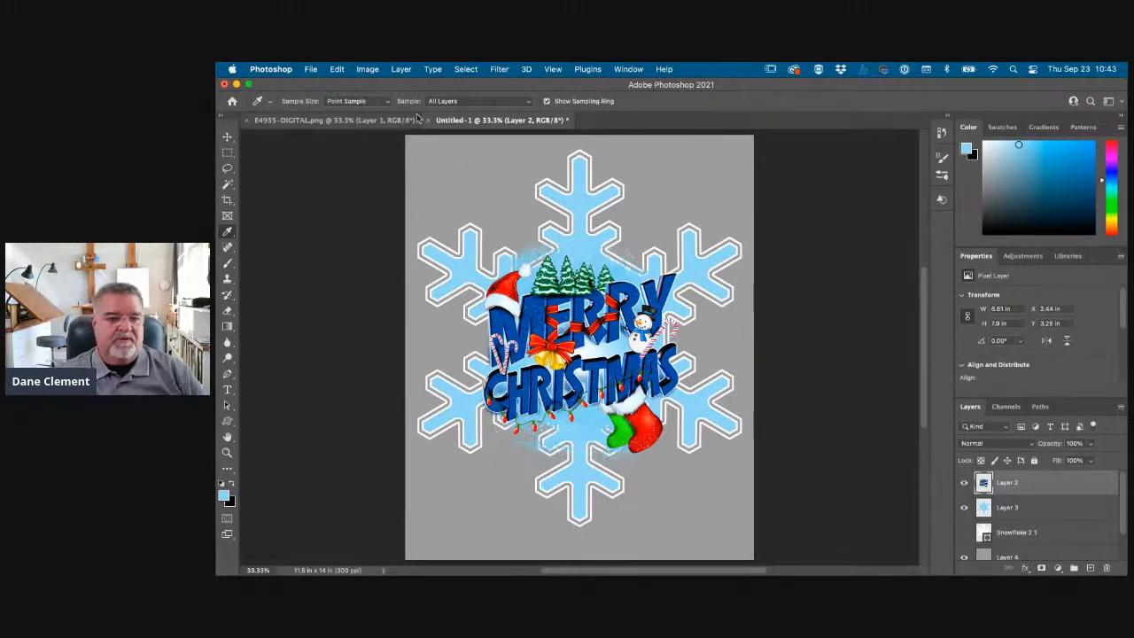
left_click(336, 68)
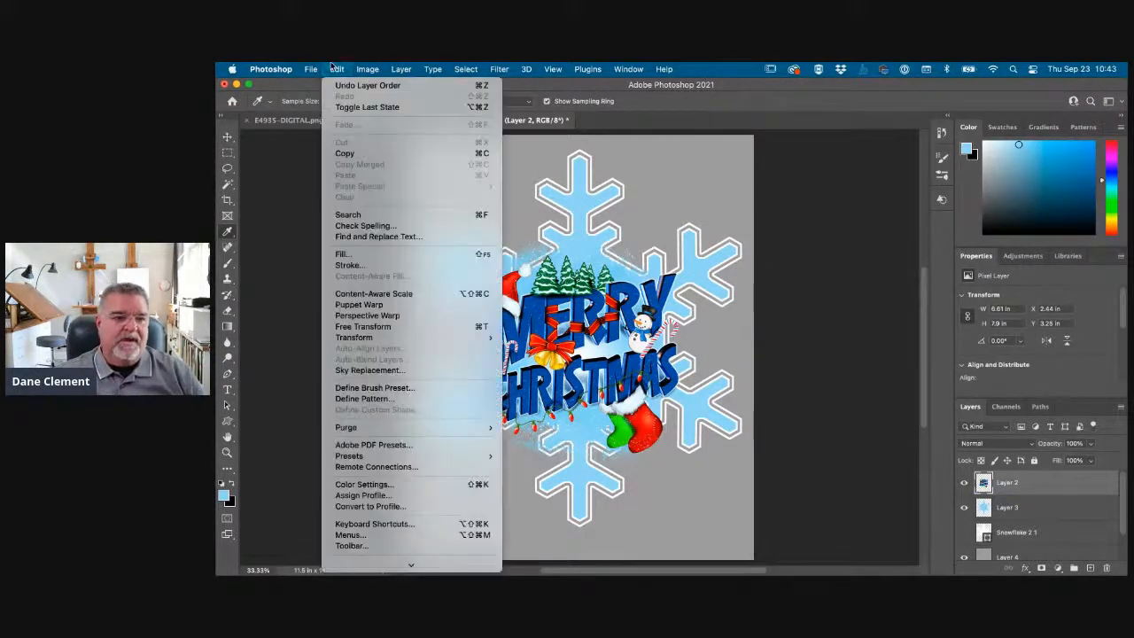
left_click(372, 326)
left_click_drag(681, 237, 666, 251)
left_click_drag(585, 337, 572, 310)
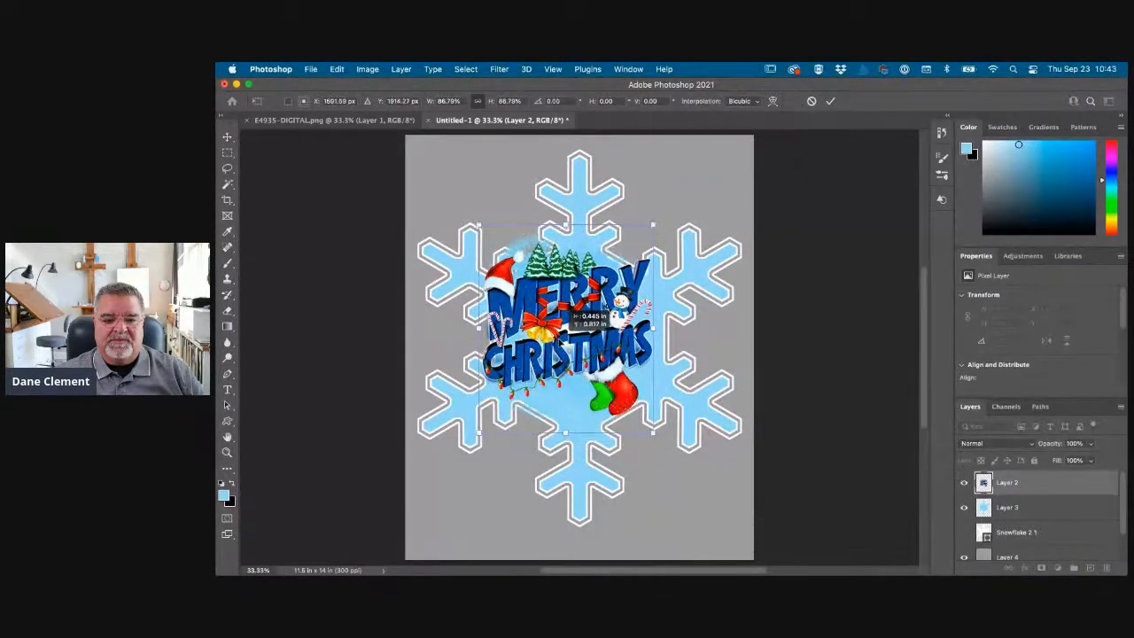
left_click_drag(652, 432, 668, 458)
left_click_drag(614, 414, 614, 410)
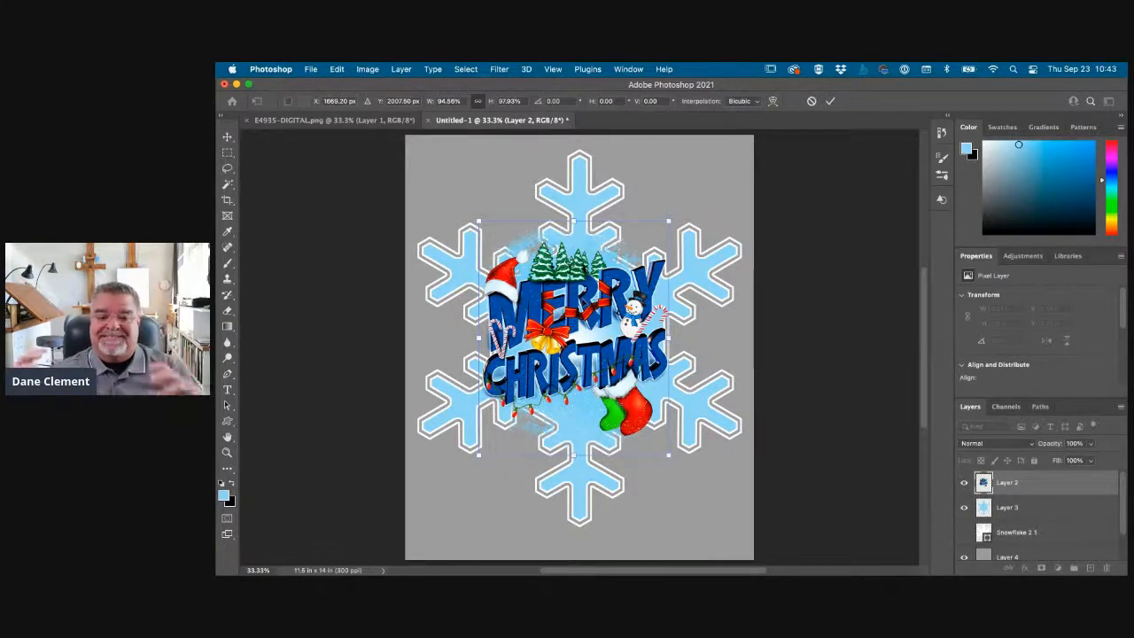
mouse_move(597, 287)
left_mouse_down()
mouse_move(603, 296)
mouse_move(594, 287)
left_mouse_up()
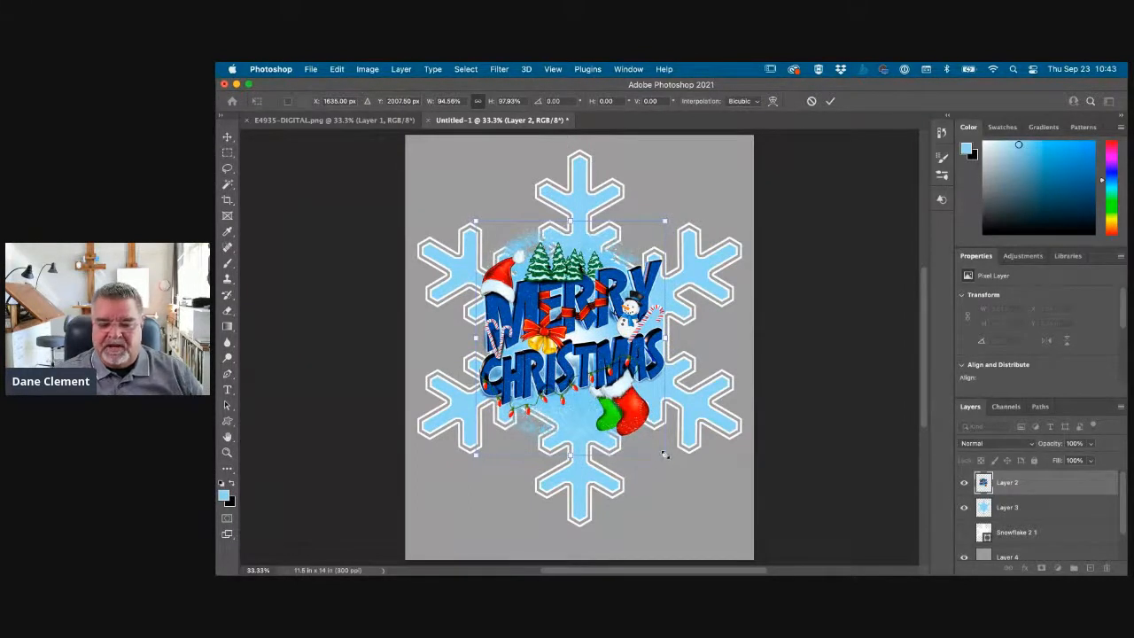
left_click_drag(664, 455, 671, 460)
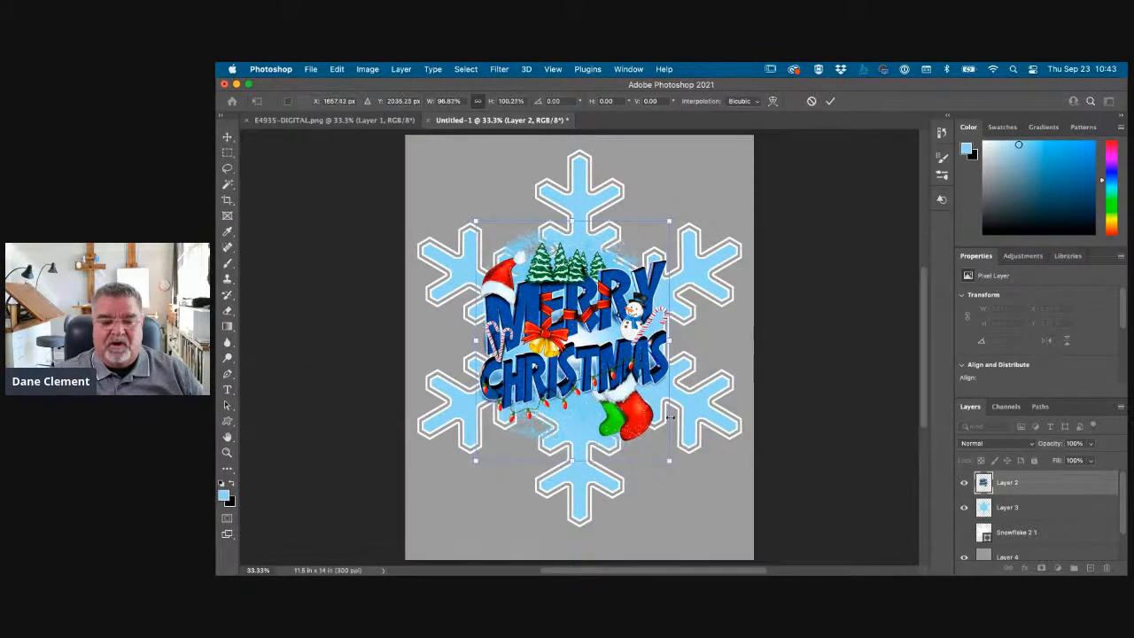
key("Return")
Sample the pale blue between the words MERRY and CHRISTMAS with the Eyedropper, and switch to the Move tool
key("i")
left_click(597, 340)
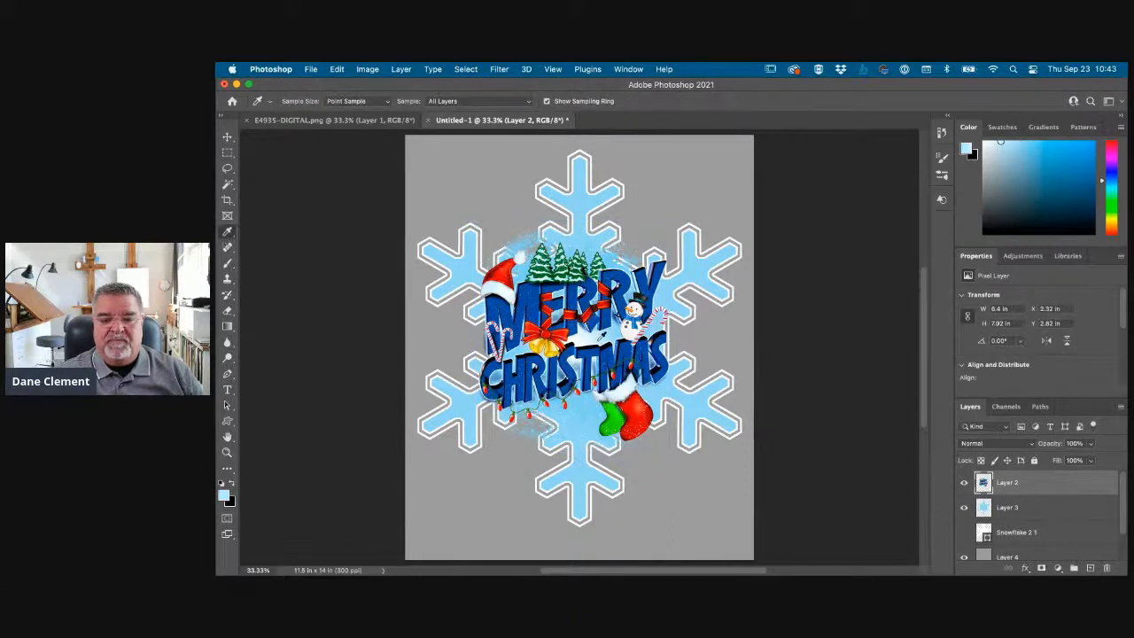
left_click(227, 137)
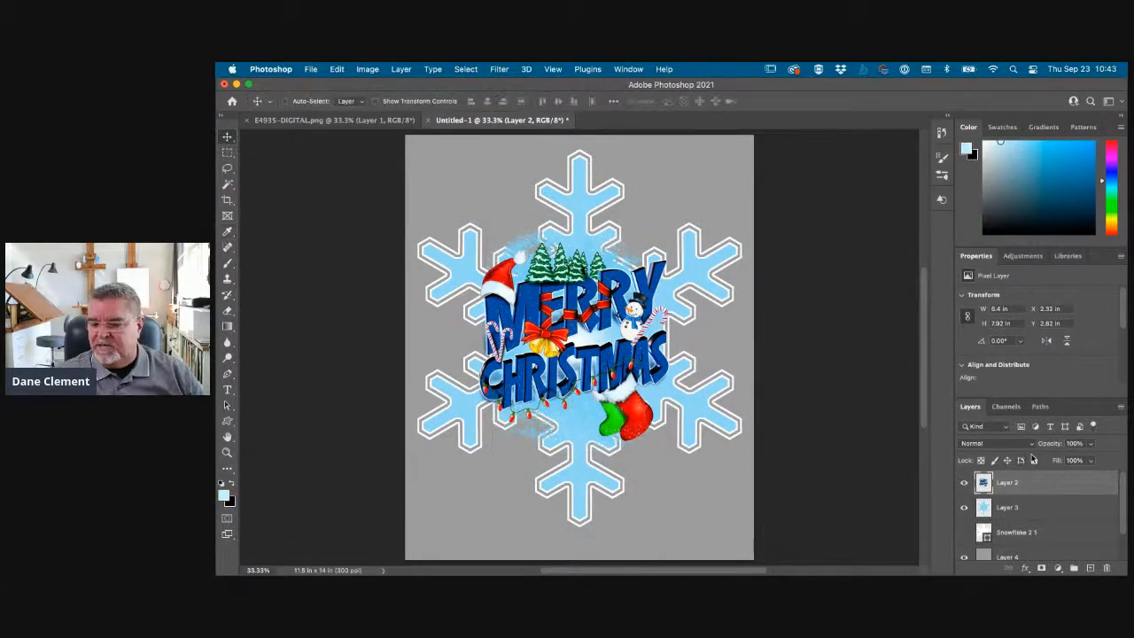
Load Layer 3's outline as a selection, and duplicate Layer 2 with the original hidden
left_click(983, 507, "super")
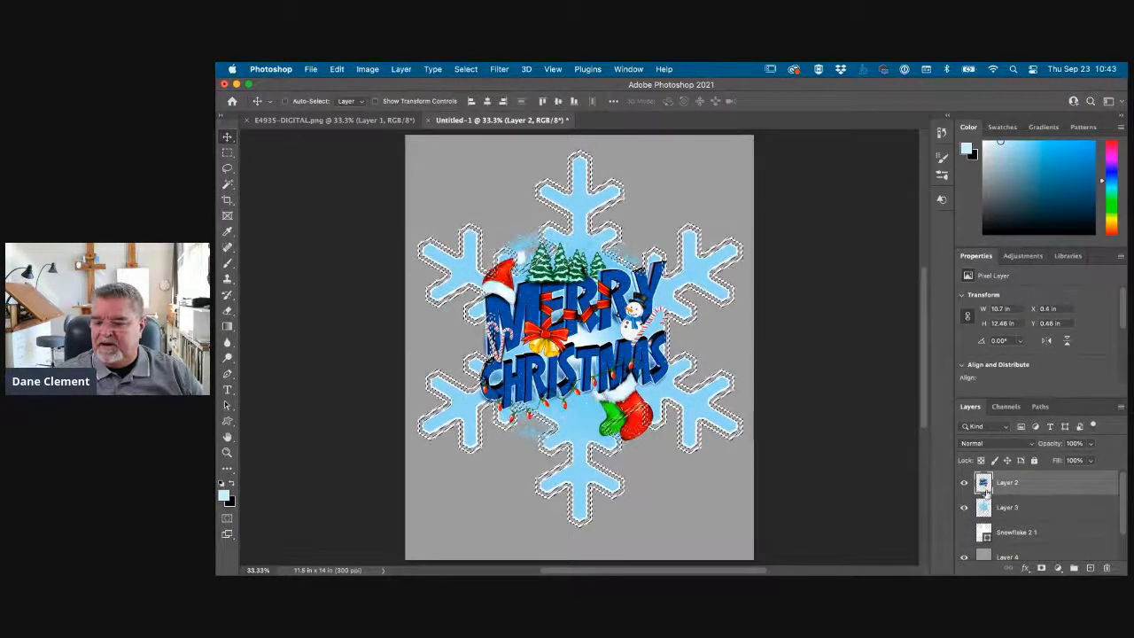
left_click_drag(983, 483, 1089, 567)
left_click(964, 507)
Place the hidden original Layer 2 beneath the gray Layer 4, and make Layer 2 copy the active layer
scroll(1007, 536, "down", 2)
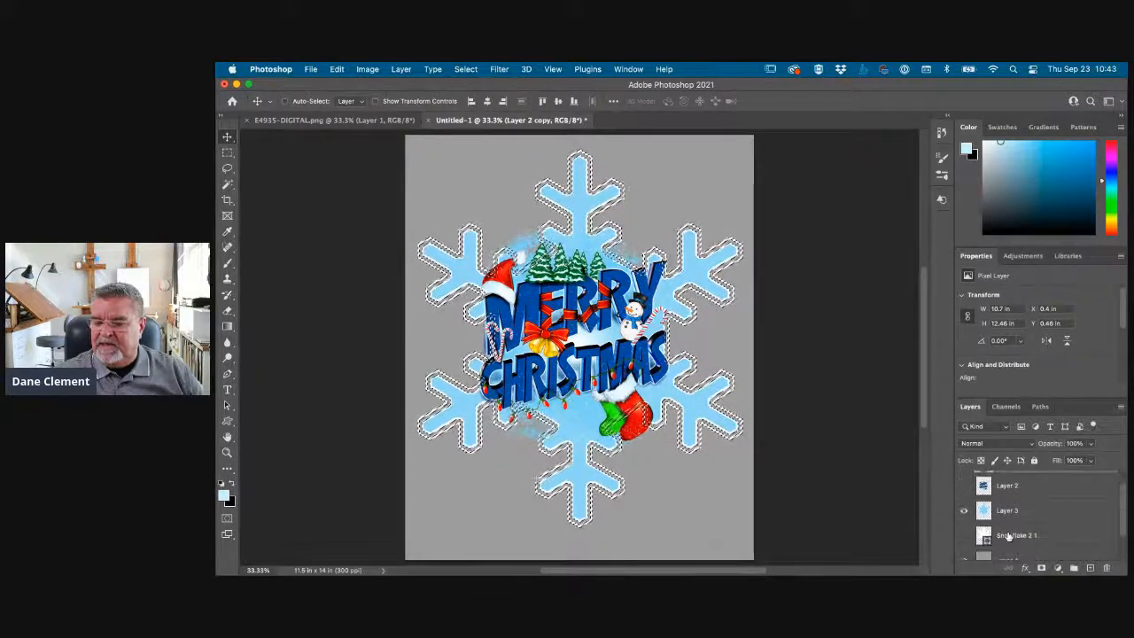
left_click_drag(992, 486, 1001, 532)
scroll(983, 531, "down", 1)
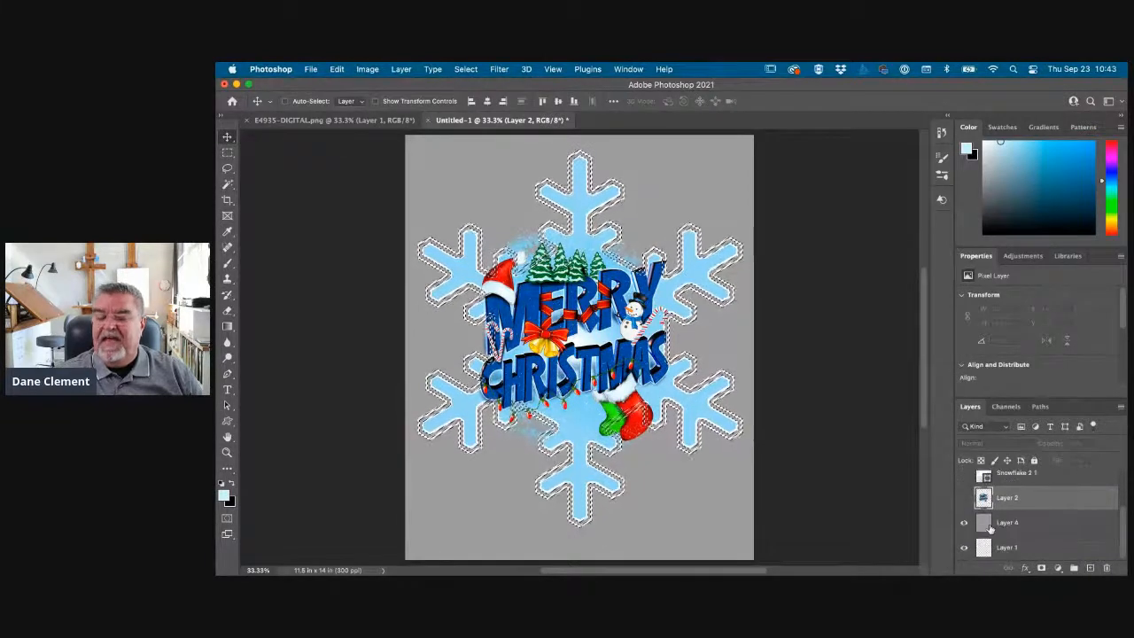
left_click_drag(993, 522, 985, 497)
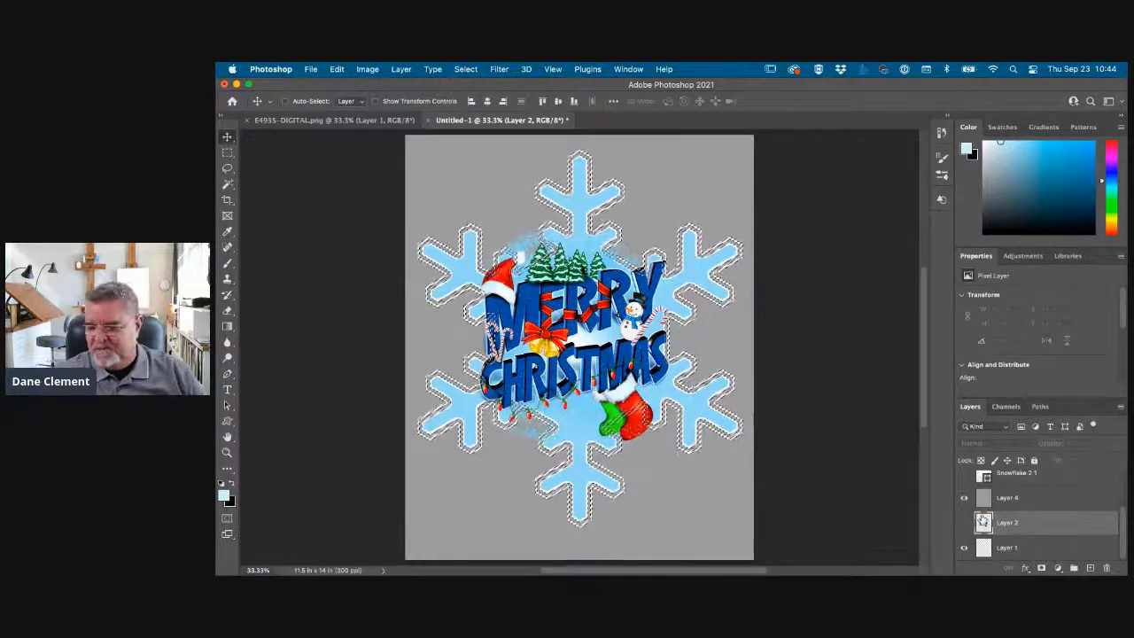
scroll(981, 519, "up", 3)
left_click(1005, 482)
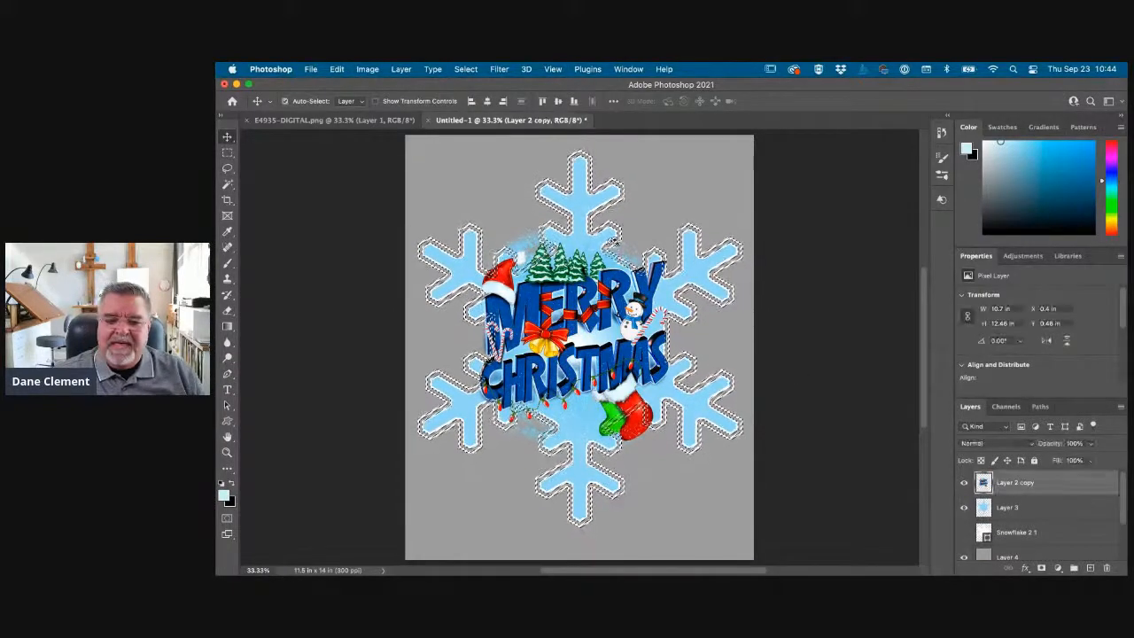
Choose the Eraser and invert the selection to cover the area outside the snowflake shape
scroll(624, 259, "up", 1)
scroll(628, 267, "up", 2)
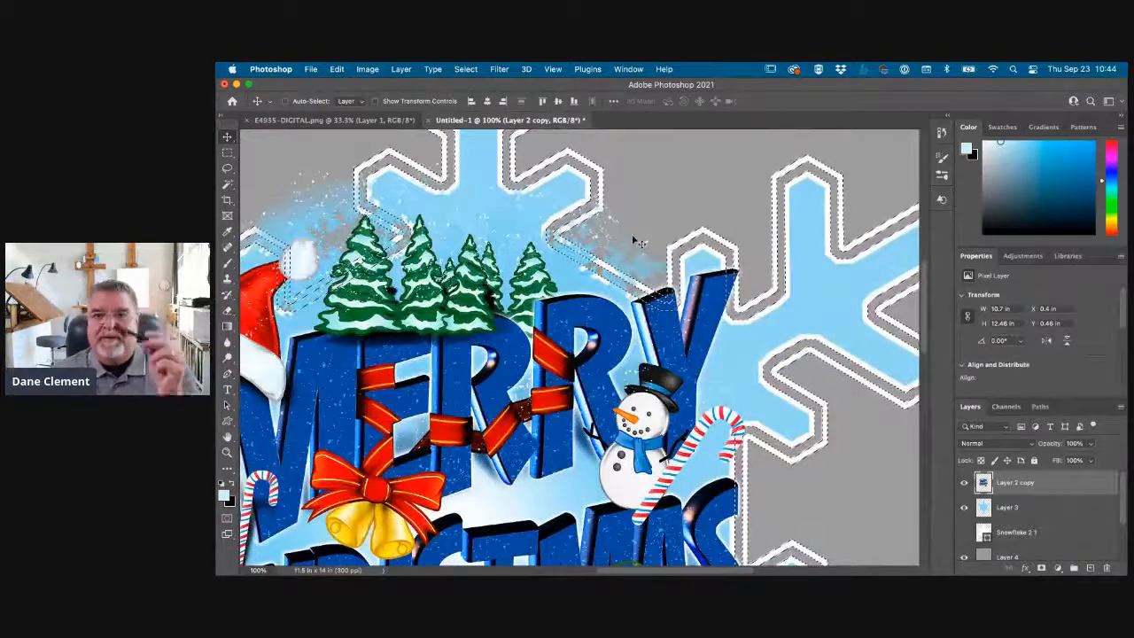
key("e")
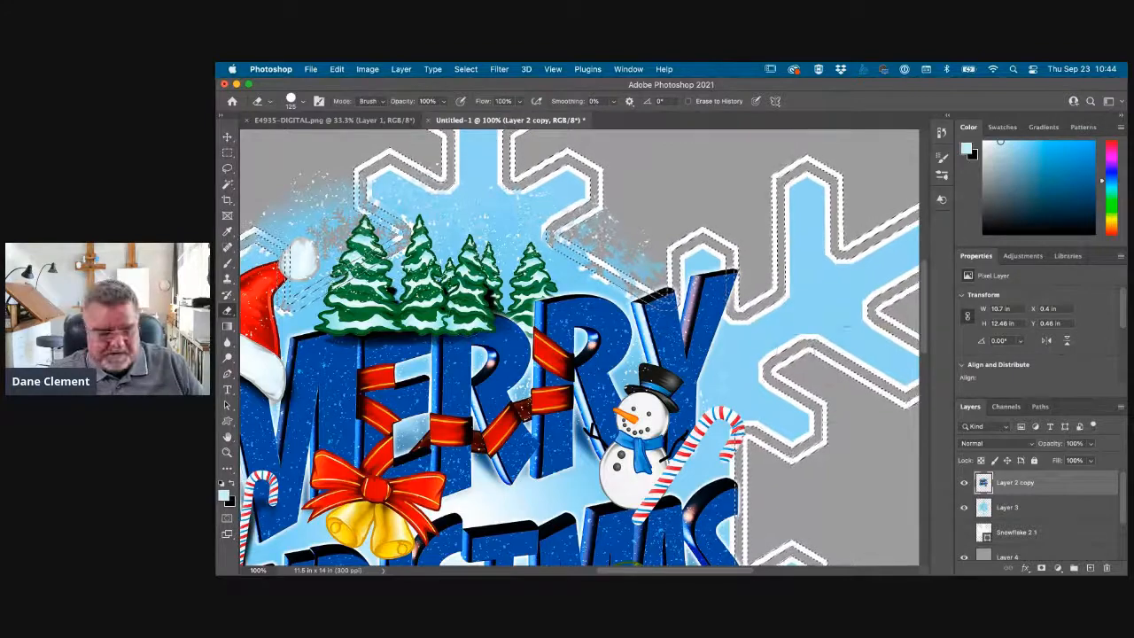
key("super+minus")
key("super+minus")
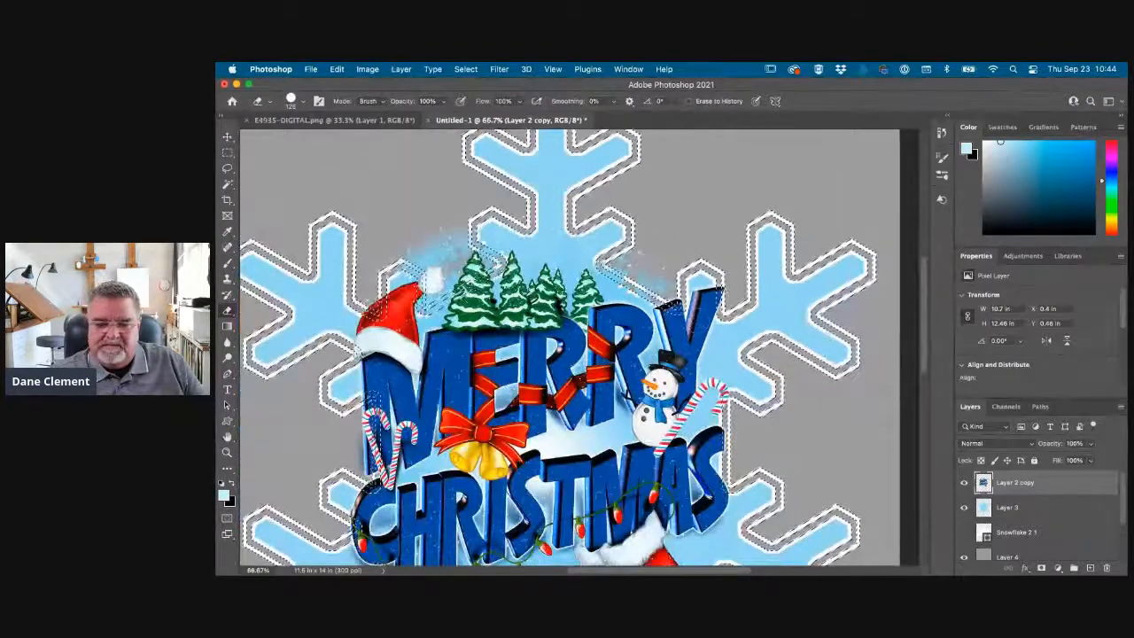
key("super+0")
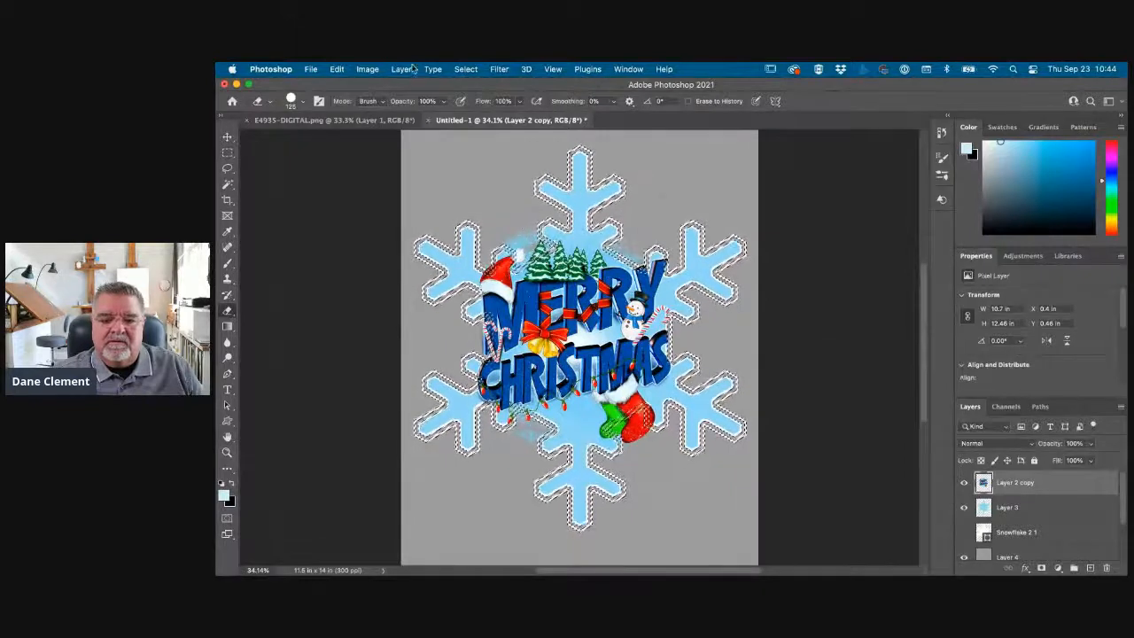
left_click(466, 70)
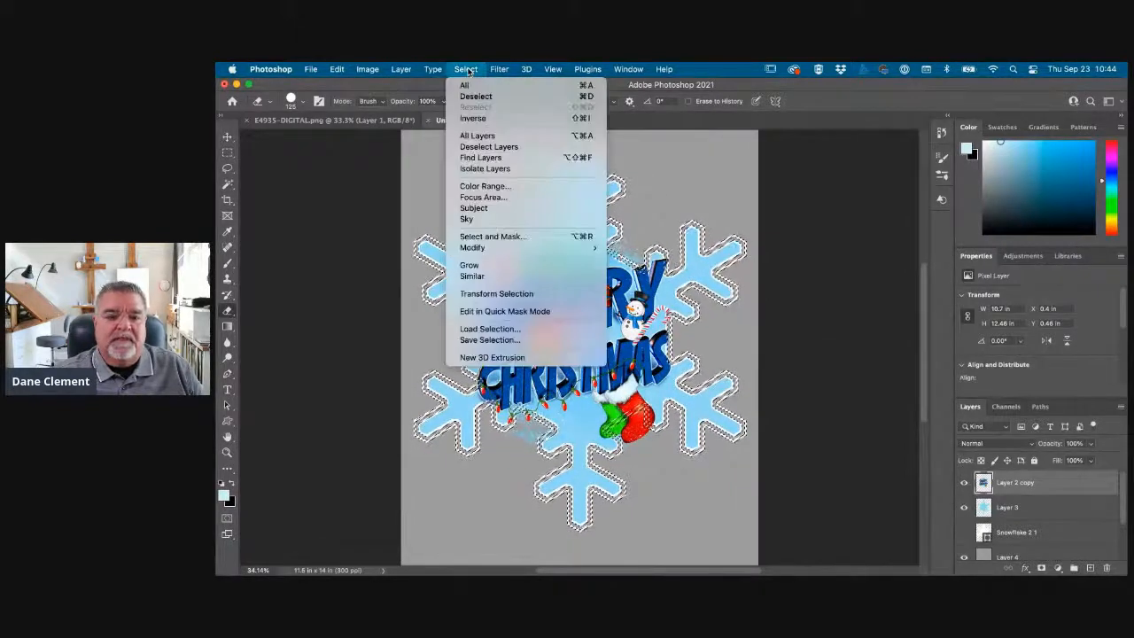
left_click(472, 118)
Erase the blue spray outside the snowflake between the trees and the Y of MERRY, reducing the Eraser to 50 px
key("super+equal")
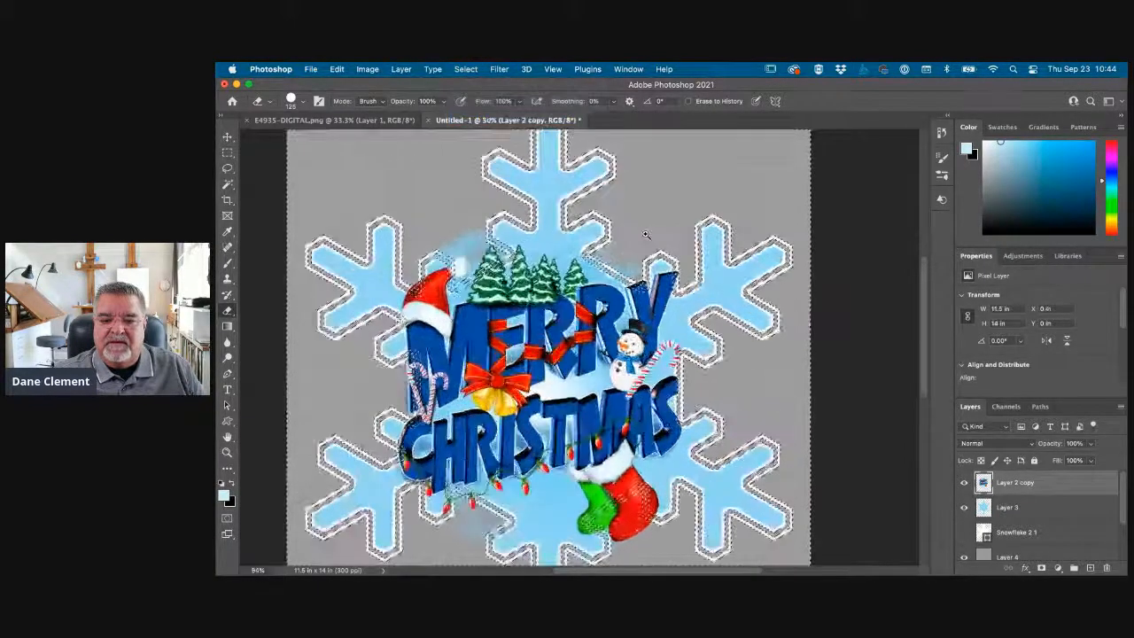
key("super+equal")
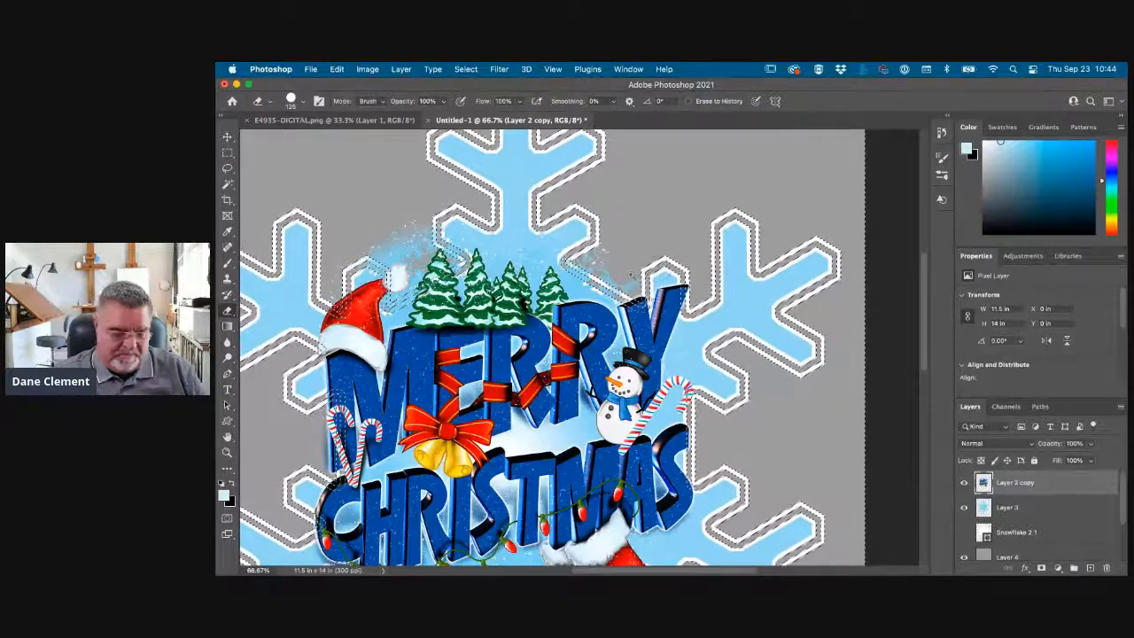
scroll(630, 276, "up", 1)
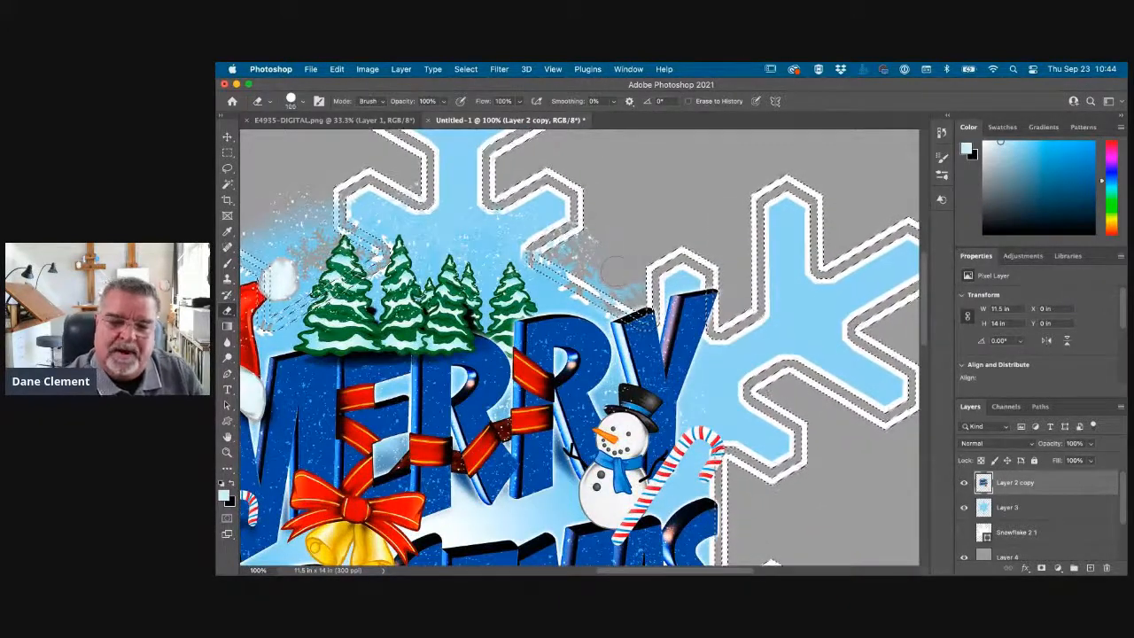
key("bracketleft")
key("bracketleft")
key("bracketleft")
key("bracketleft")
key("bracketleft")
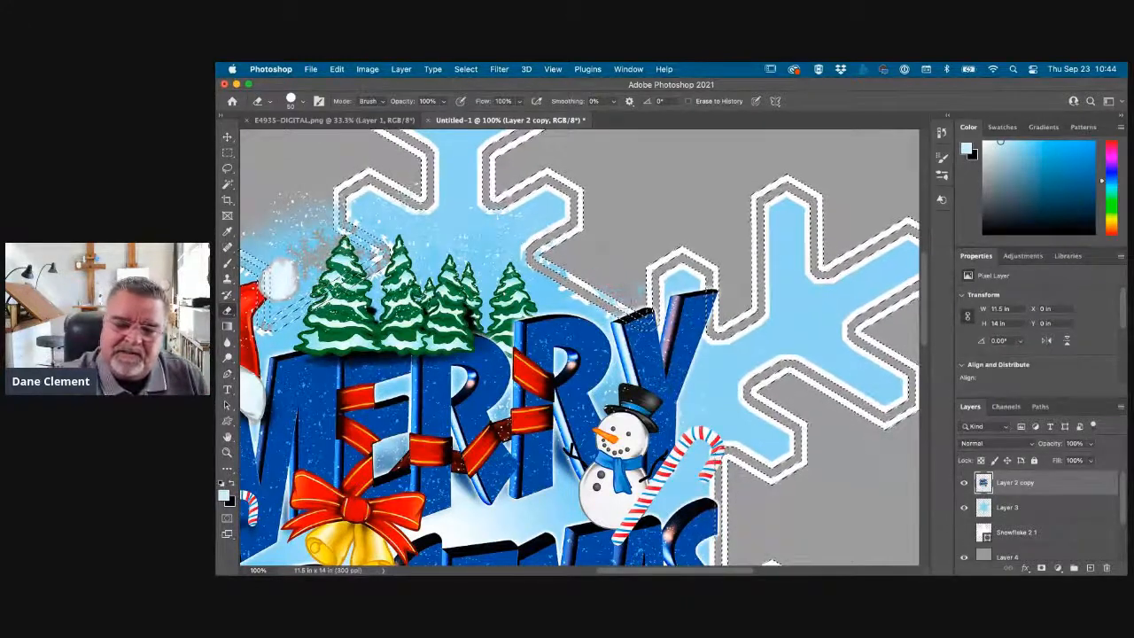
Clean the pale glow around the top of the Y in MERRY outside the snowflake with a 15 px Eraser
left_click(653, 297, "super")
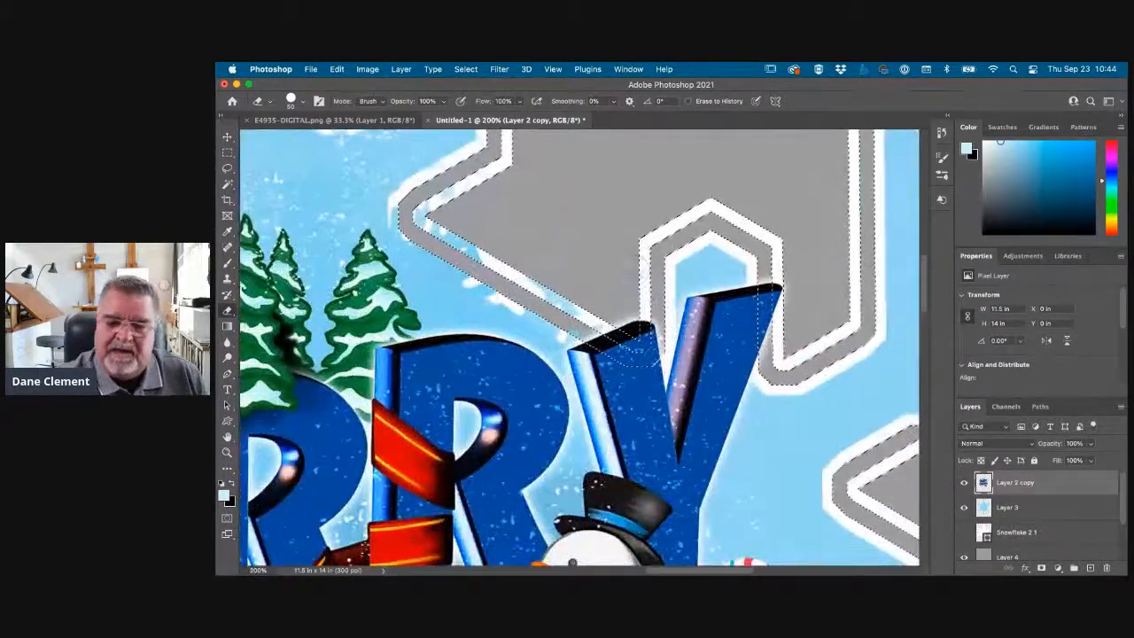
key("bracketleft")
key("bracketleft")
key("bracketleft")
key("bracketleft")
key("bracketleft")
key("bracketleft")
key("bracketleft")
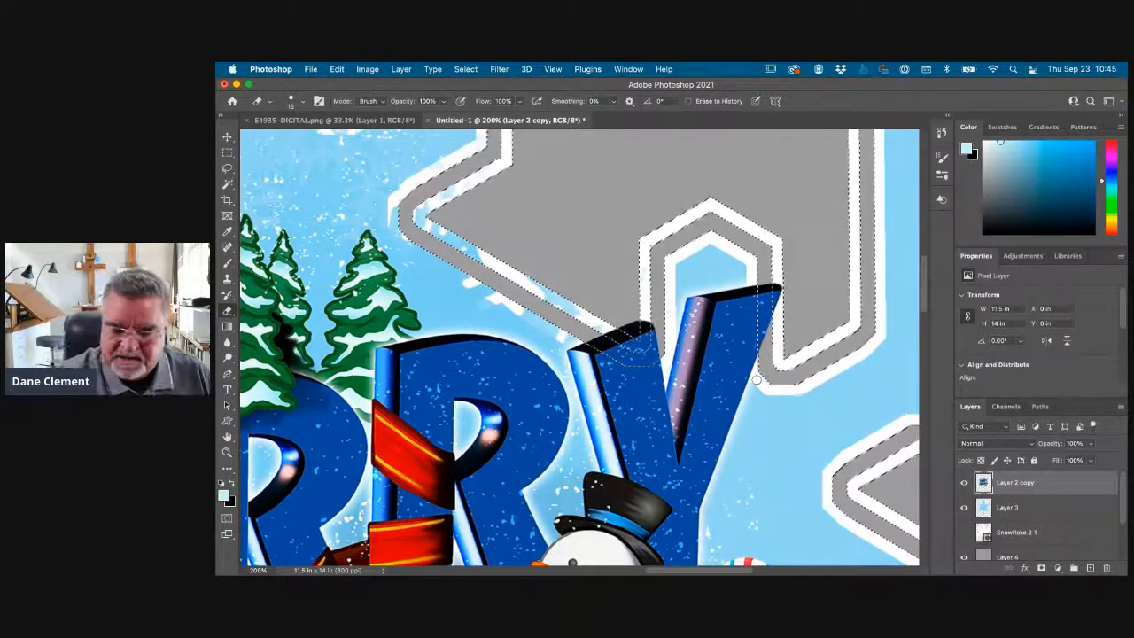
Erase the blue and snow fringe from the snowflake's outline gap above and around the leftmost pine trees
scroll(755, 379, "up", 5)
scroll(755, 379, "left", 3)
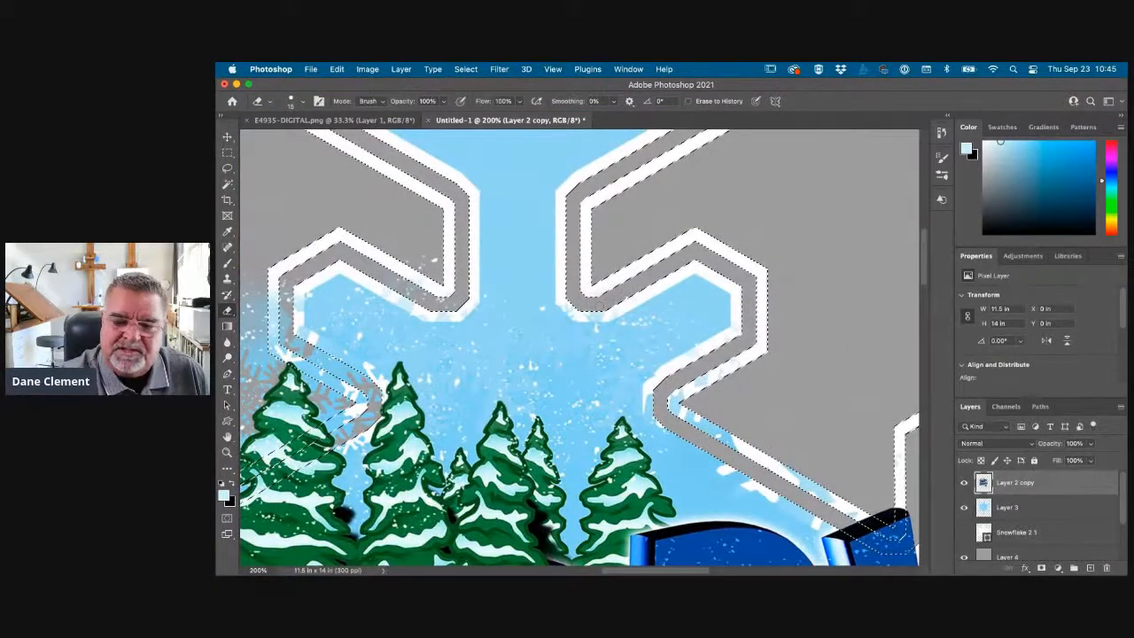
scroll(608, 282, "left", 5)
scroll(607, 282, "up", 1)
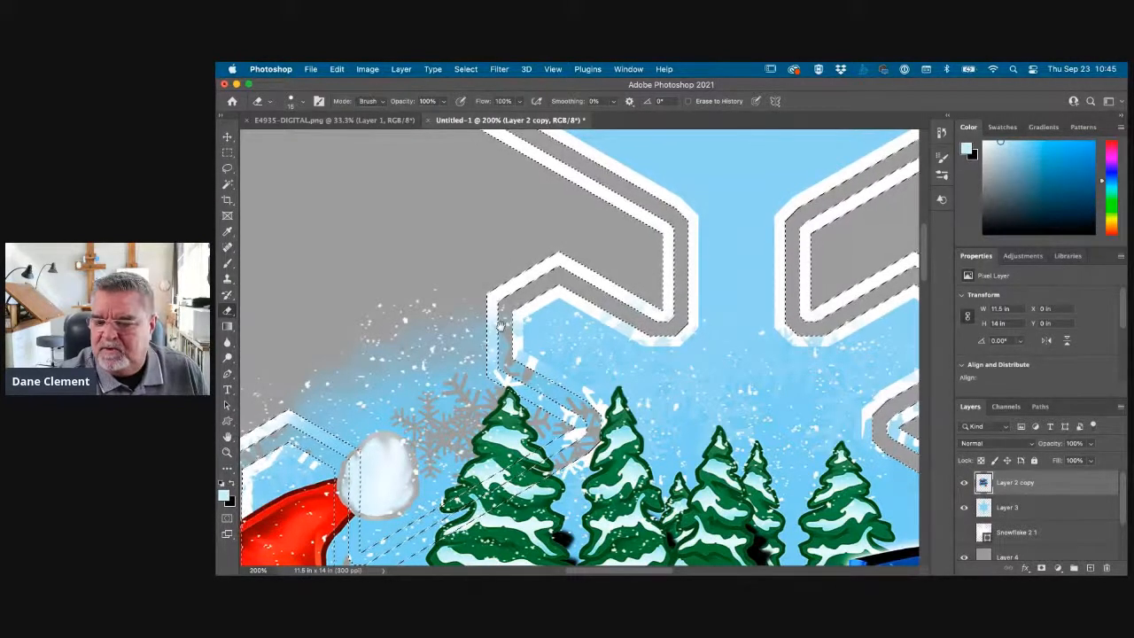
scroll(579, 347, "down", 3)
scroll(578, 347, "left", 4)
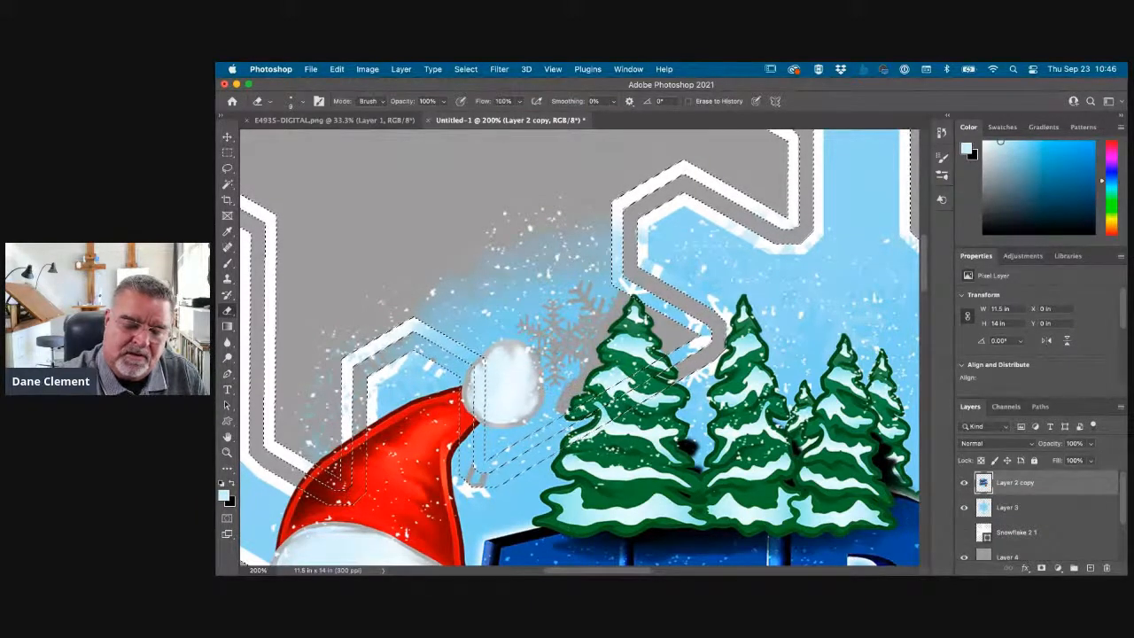
Erase a loose scribble through the blue spray above the Santa hat's pom-pom
left_click_drag(540, 399, 615, 296)
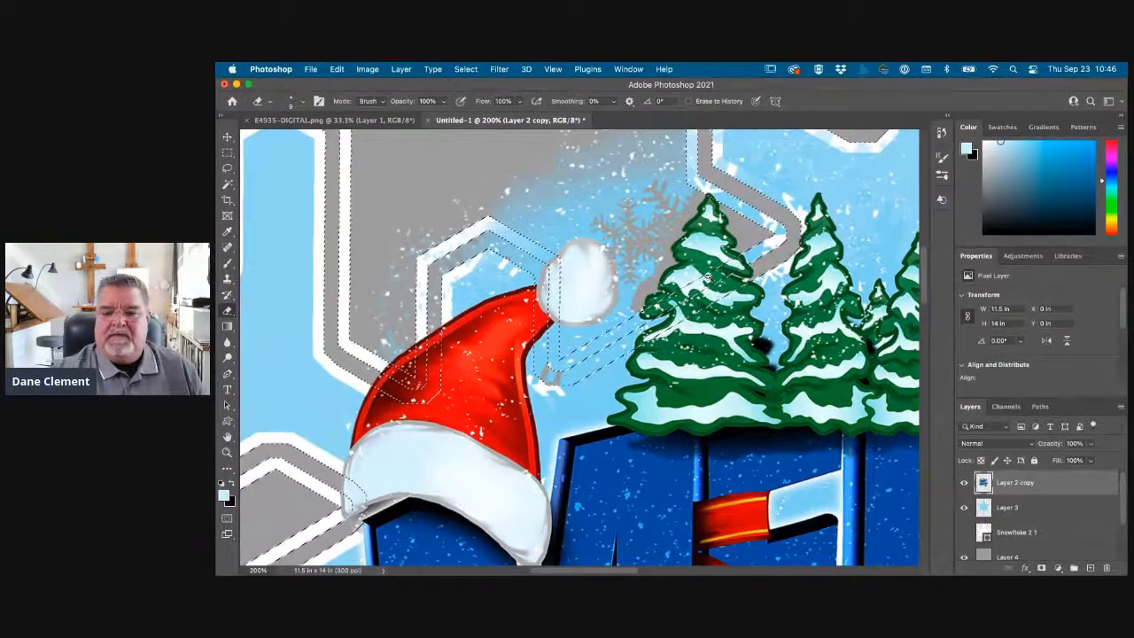
key("super+minus")
key("super+minus")
left_click_drag(682, 271, 584, 290)
scroll(585, 290, "up", 3)
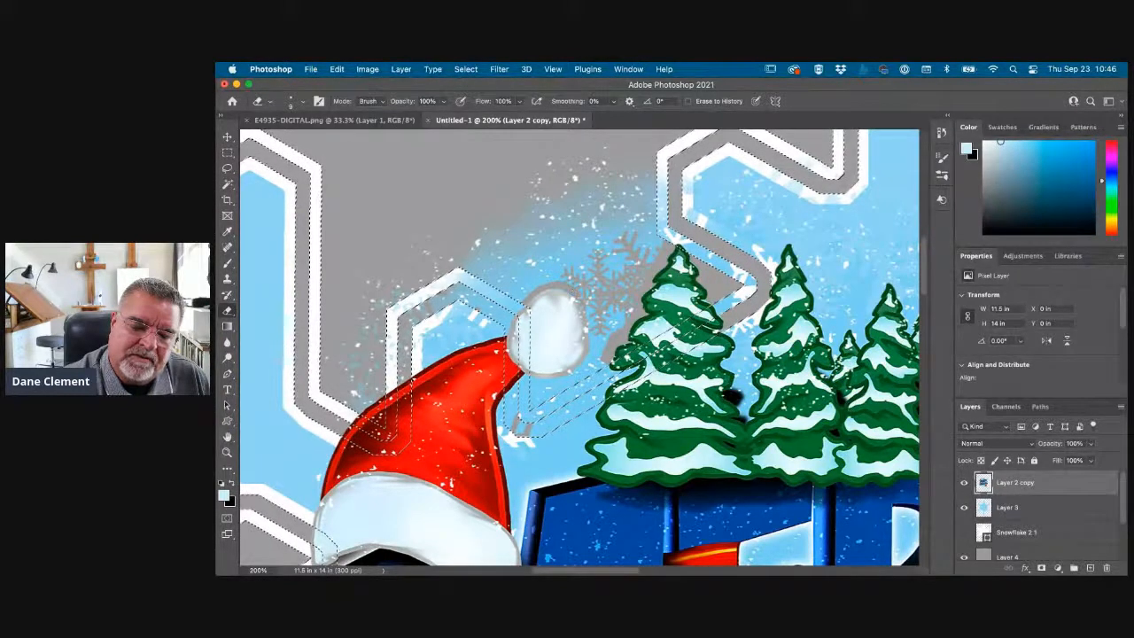
mouse_move(507, 232)
left_mouse_down()
mouse_move(565, 232)
mouse_move(600, 227)
left_mouse_up()
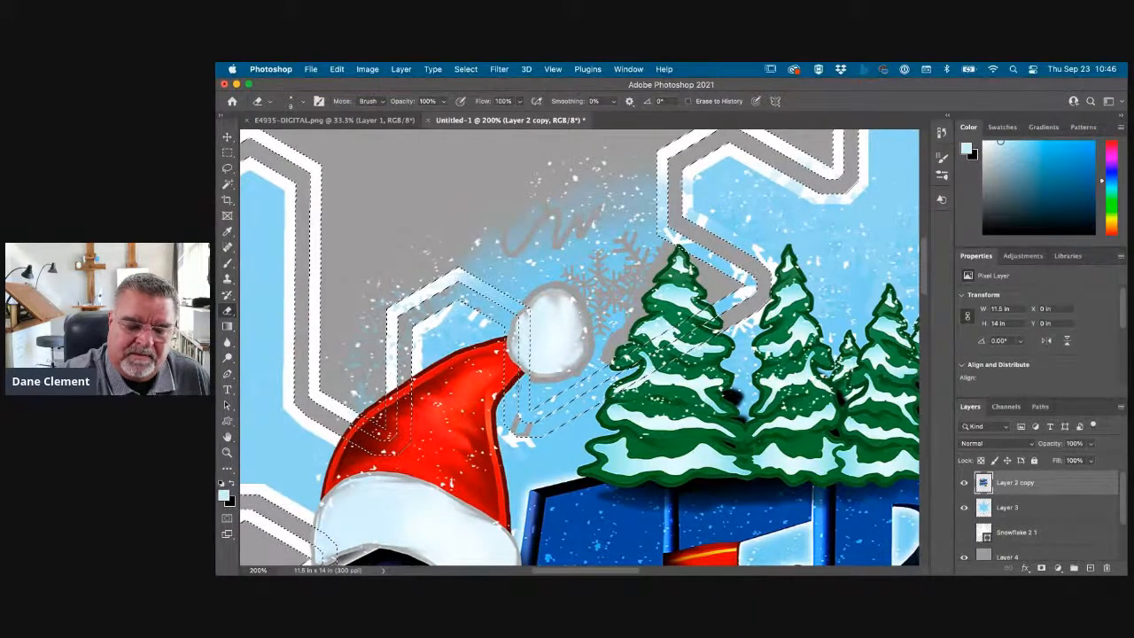
Enlarge the Eraser to 25 px and clear the bend of the snowflake's outline gap below the pom-pom
key("bracketright")
key("bracketright")
key("bracketright")
key("bracketright")
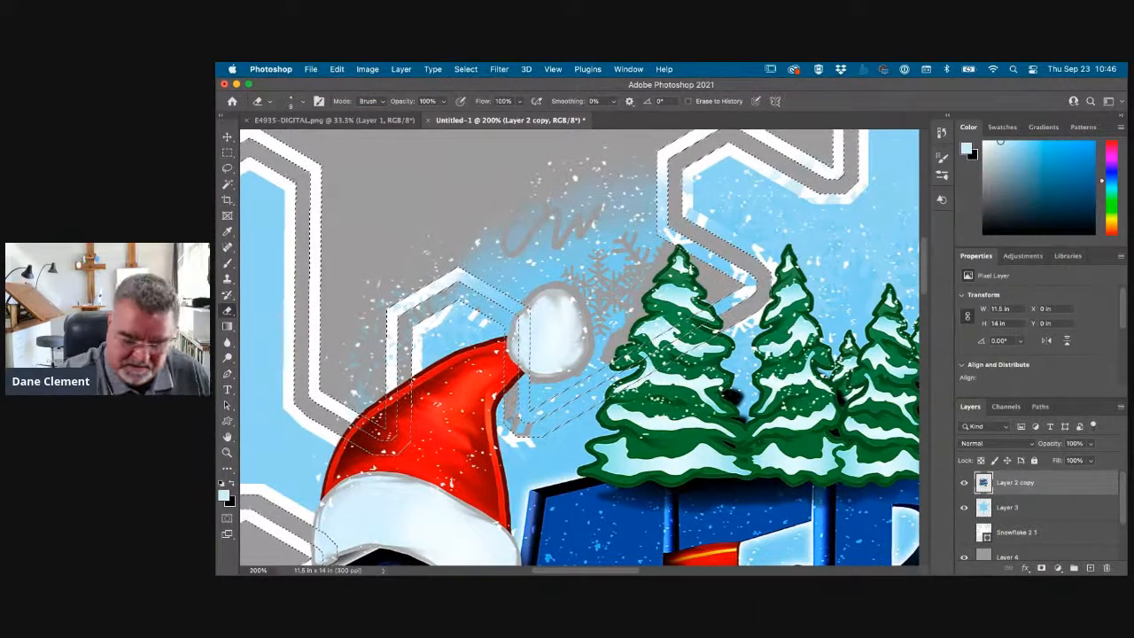
left_click_drag(515, 414, 532, 428)
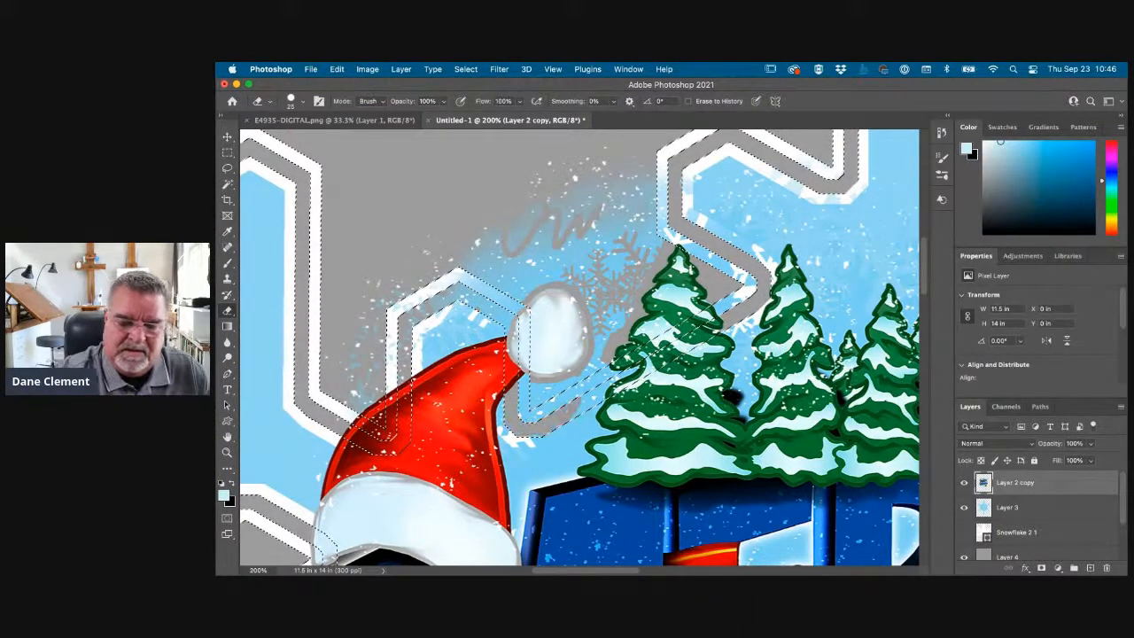
Clear the rest of the outline gap between the pom-pom and the leftmost tree with a finer Eraser
key("bracketleft")
key("bracketleft")
key("bracketleft")
key("bracketleft")
key("bracketleft")
key("bracketleft")
key("bracketleft")
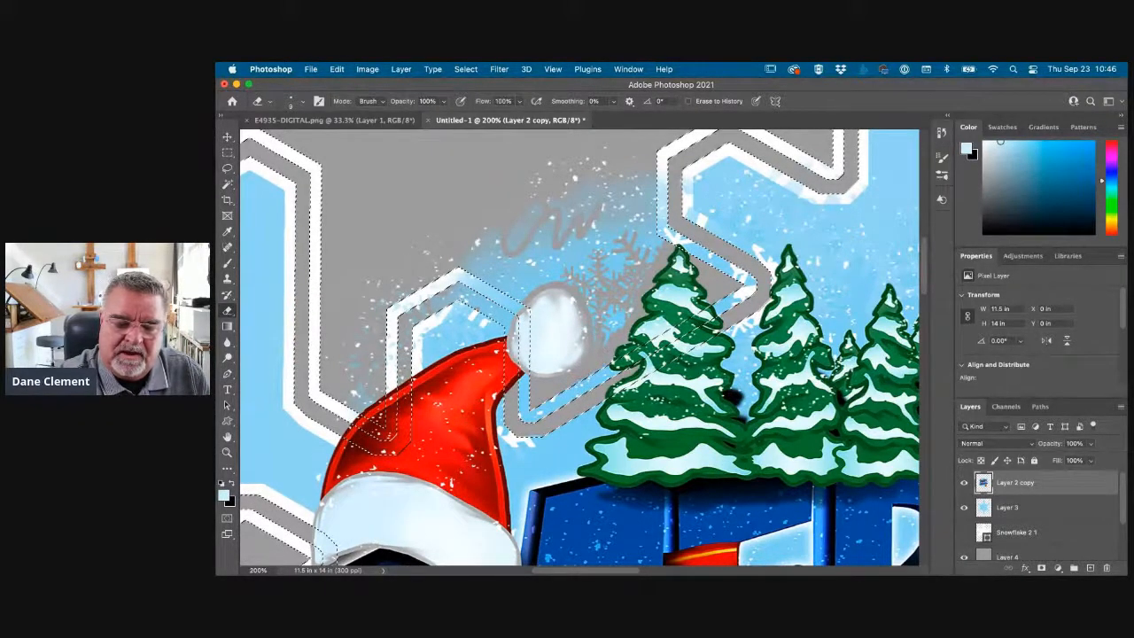
Erase the blue spray and small snowflake above the Santa hat and leftmost tree with progressively larger Eraser sizes
key("bracketright")
key("bracketright")
key("bracketright")
key("bracketright")
key("bracketright")
mouse_move(624, 317)
left_mouse_down()
mouse_move(629, 266)
mouse_move(653, 257)
mouse_move(653, 195)
mouse_move(597, 170)
left_mouse_up()
mouse_move(488, 247)
left_mouse_down()
mouse_move(476, 268)
mouse_move(510, 291)
mouse_move(536, 265)
mouse_move(504, 259)
mouse_move(549, 200)
mouse_move(563, 226)
mouse_move(626, 218)
mouse_move(593, 274)
mouse_move(576, 237)
mouse_move(594, 205)
mouse_move(714, 182)
left_mouse_up()
key("bracketright")
key("bracketright")
key("bracketright")
mouse_move(561, 266)
left_mouse_down()
mouse_move(632, 244)
mouse_move(678, 282)
left_mouse_up()
Reduce the Eraser and clean the leftover spray close to the pom-pom and the outline above the hat
key("bracketleft")
key("bracketleft")
key("bracketleft")
key("bracketleft")
key("bracketleft")
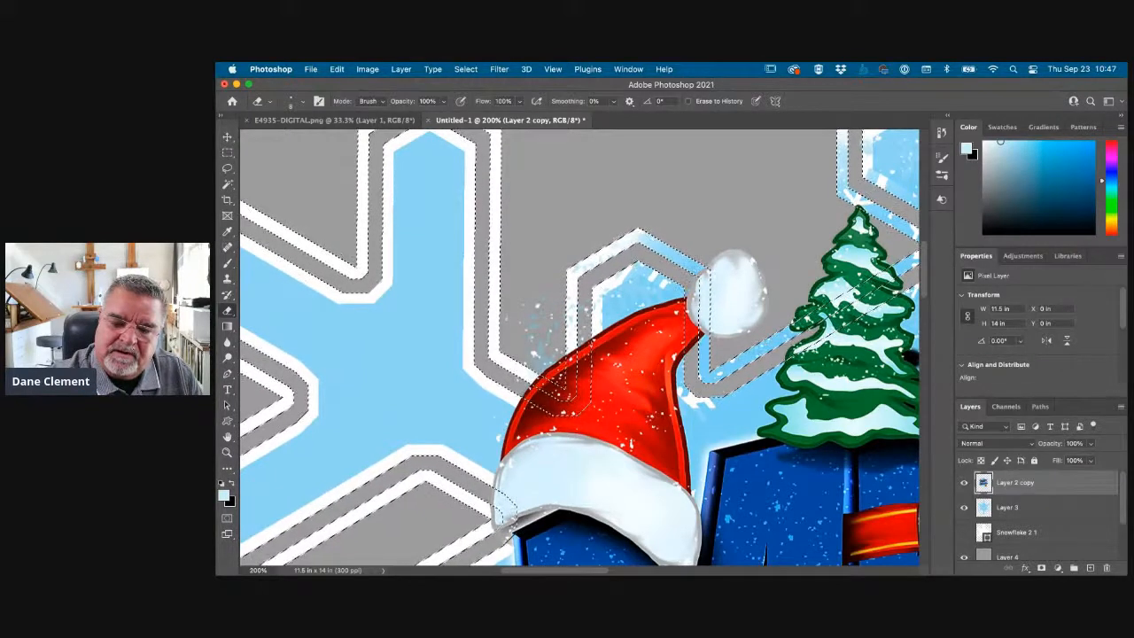
Erase the remaining blue spray and specks beside the Santa hat, adjusting the Eraser size as needed
key("bracketright")
key("bracketright")
key("bracketright")
key("bracketleft")
key("bracketleft")
key("bracketleft")
key("bracketright")
key("bracketright")
key("bracketright")
key("bracketright")
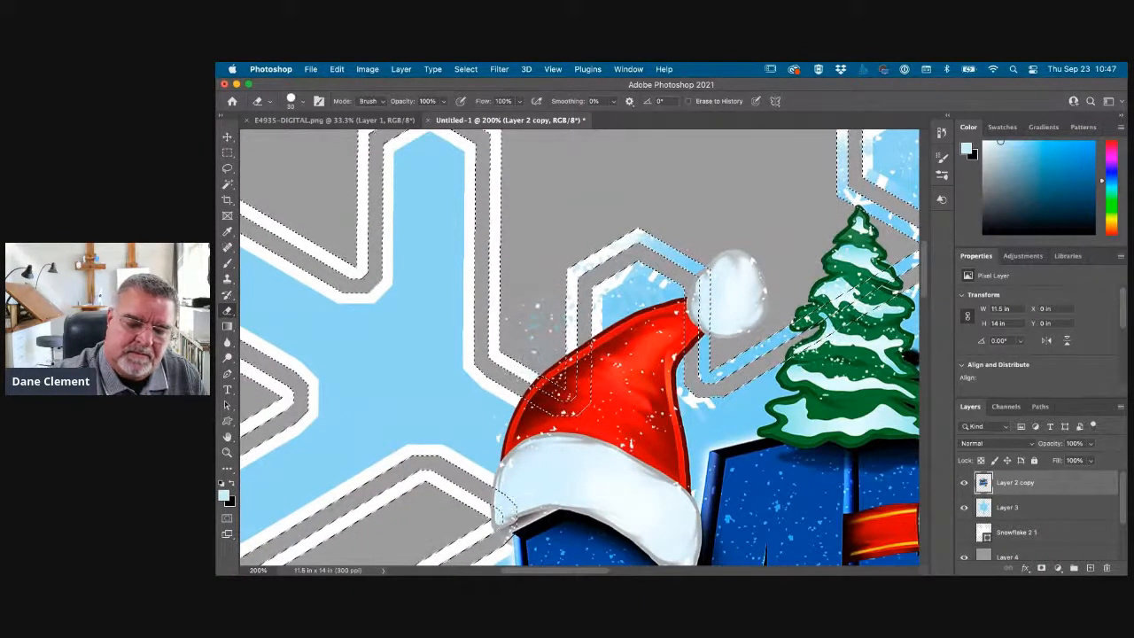
scroll(577, 253, "down", 3)
scroll(576, 254, "left", 2)
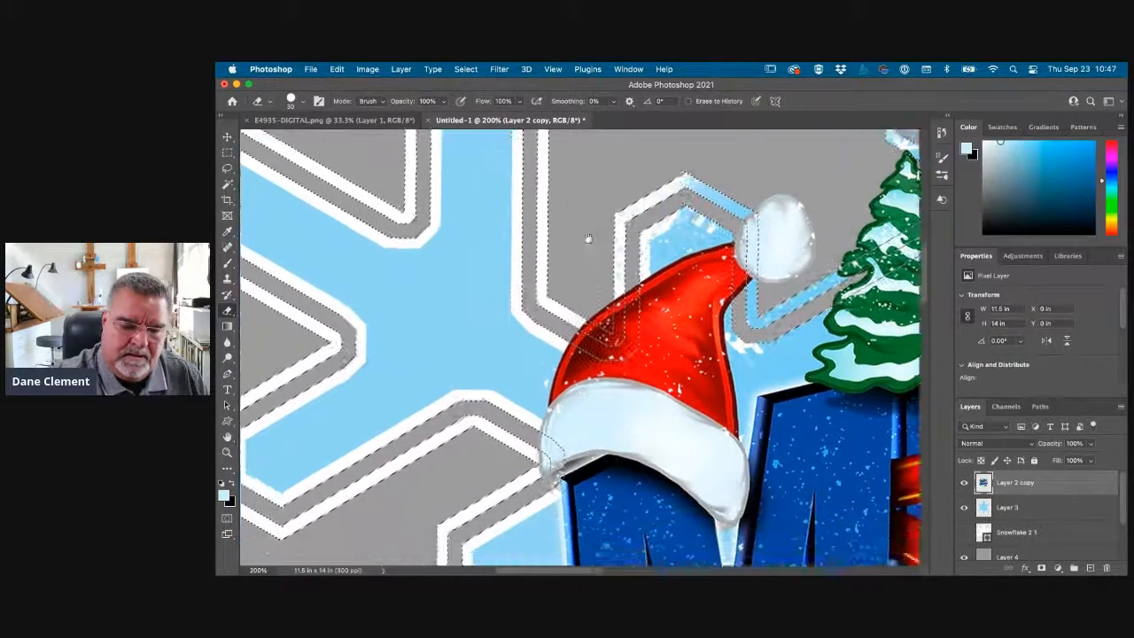
Enlarge the Eraser to 25 px and remove the snow specks and glow outside the snowflake beside the M's candy canes
left_click_drag(459, 357, 432, 124)
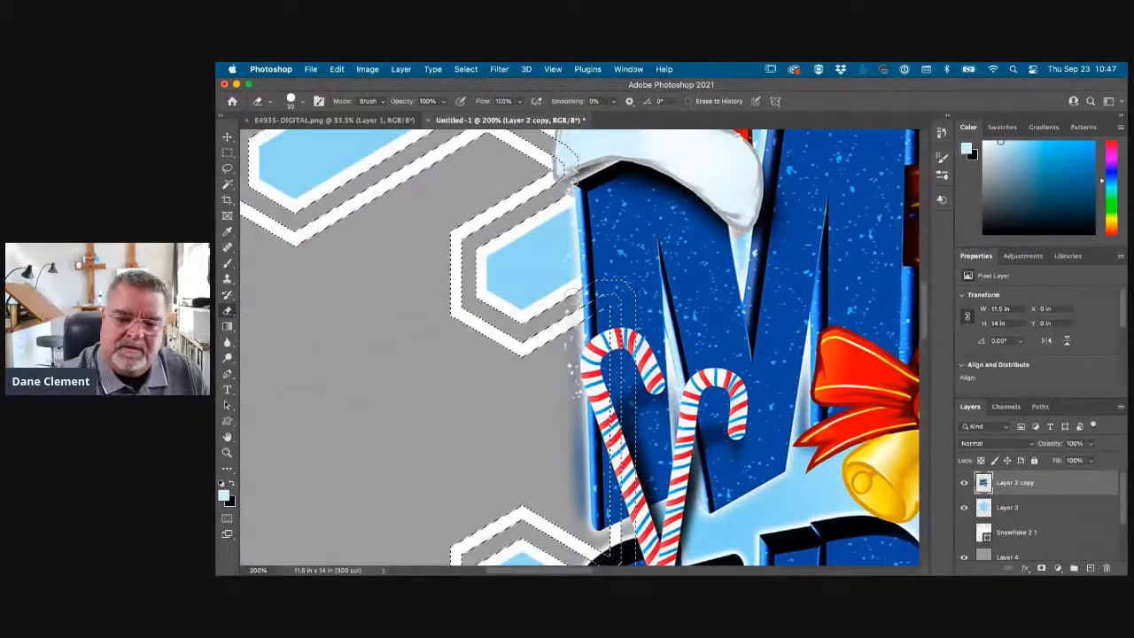
key("p")
key("b")
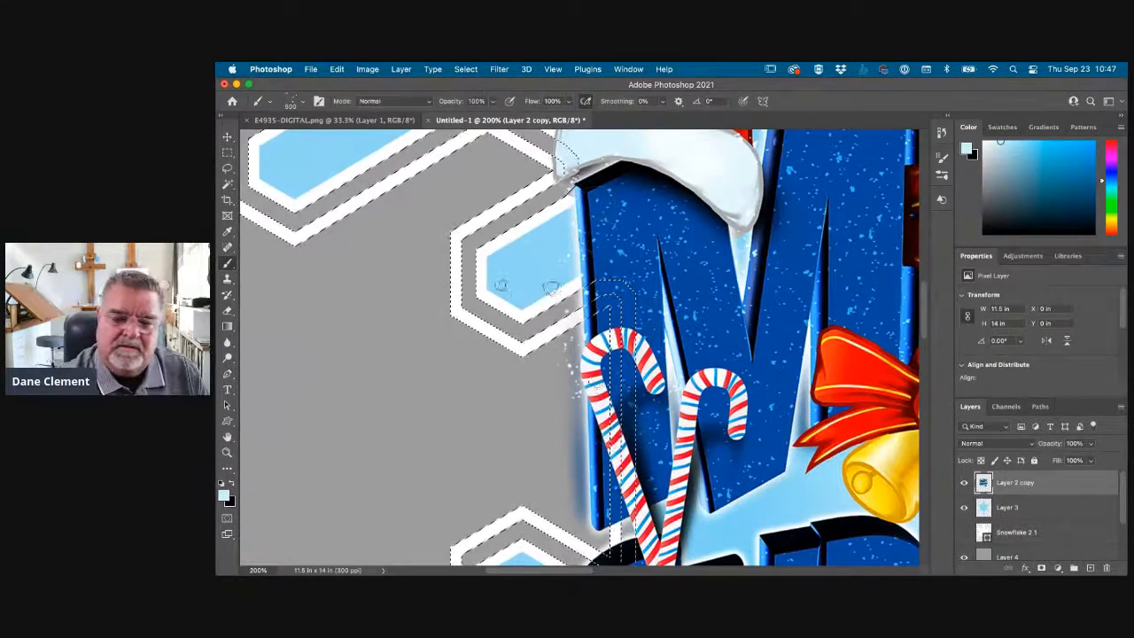
key("e")
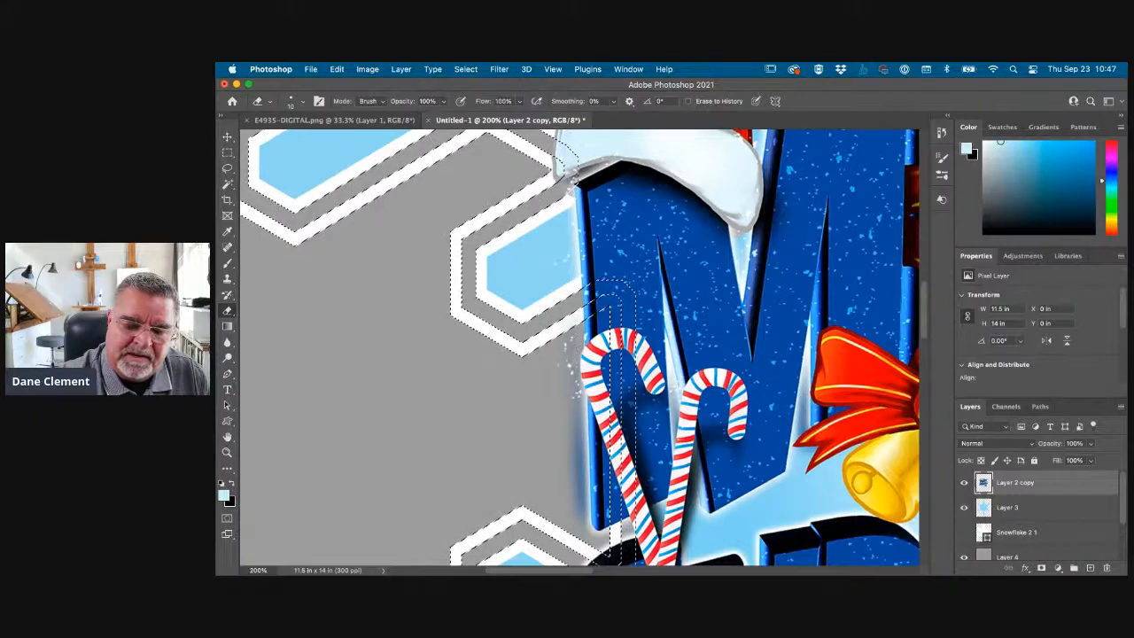
key("]")
key("]")
key("]")
left_click_drag(569, 339, 559, 362)
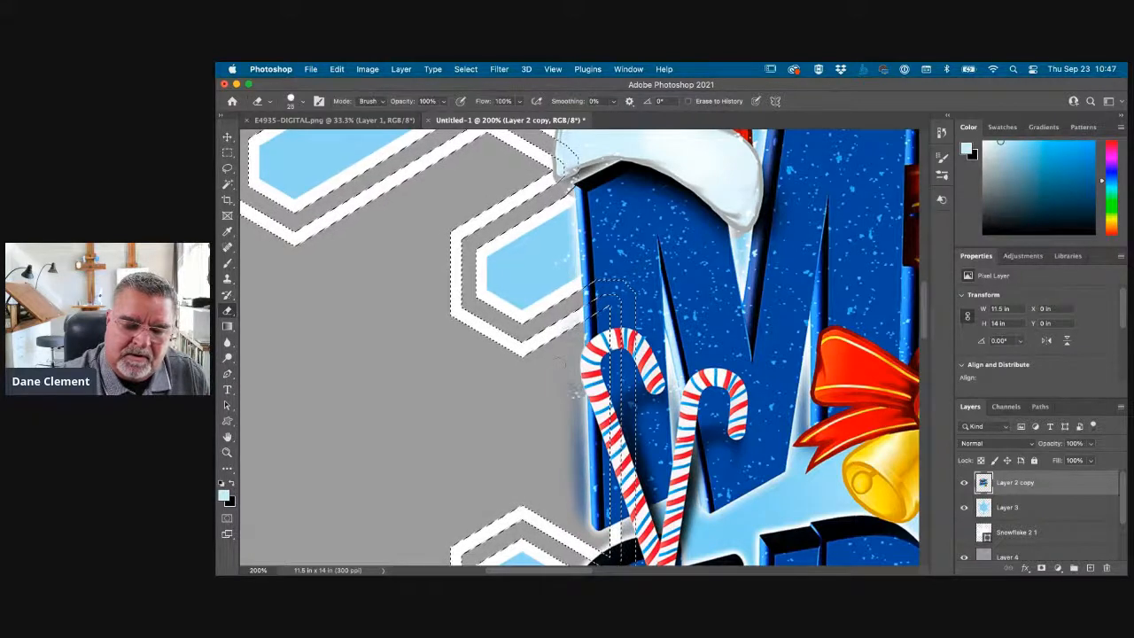
Clear the snowflake's outline gap between the M and the C and below the C with a 9 px Eraser
scroll(576, 396, "down", 5)
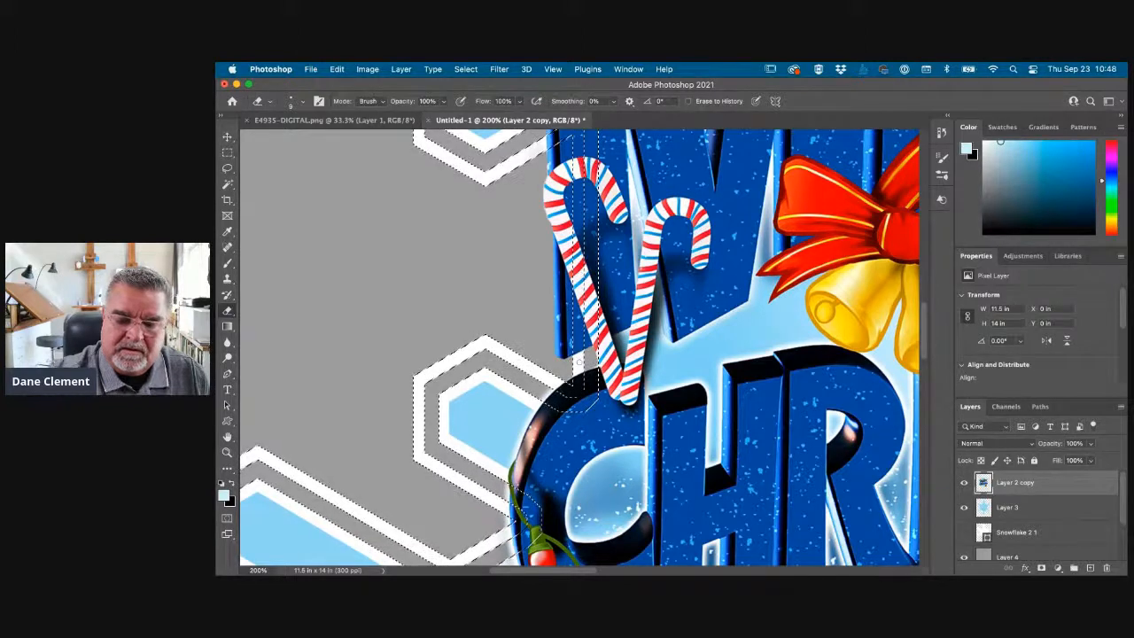
left_click_drag(546, 357, 670, 204)
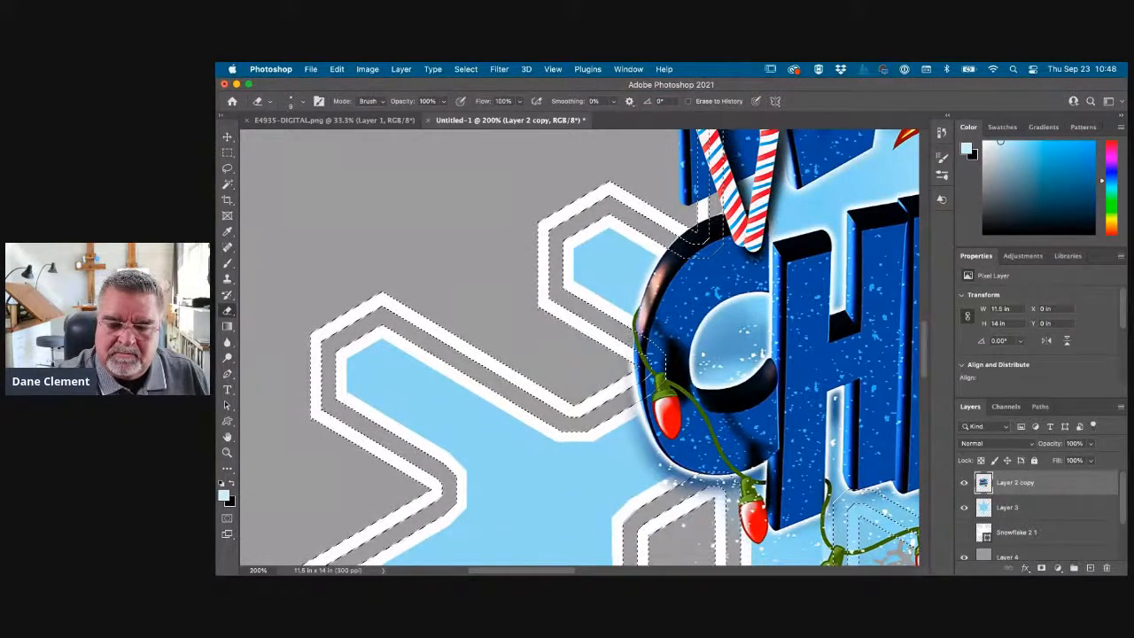
left_click_drag(626, 365, 533, 202)
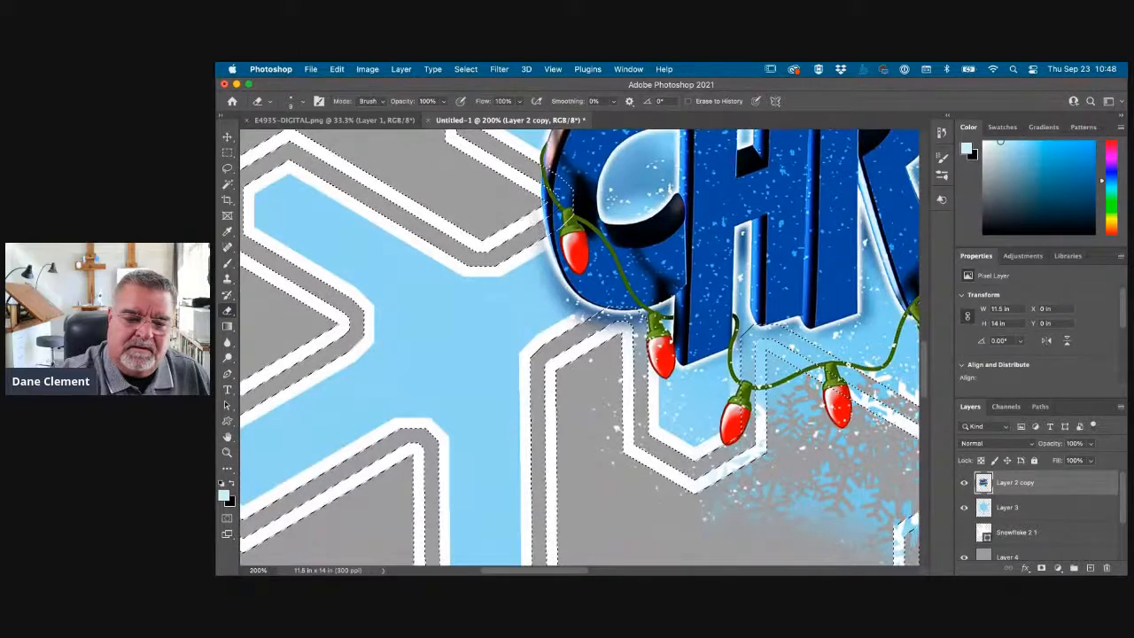
left_click_drag(627, 316, 558, 244)
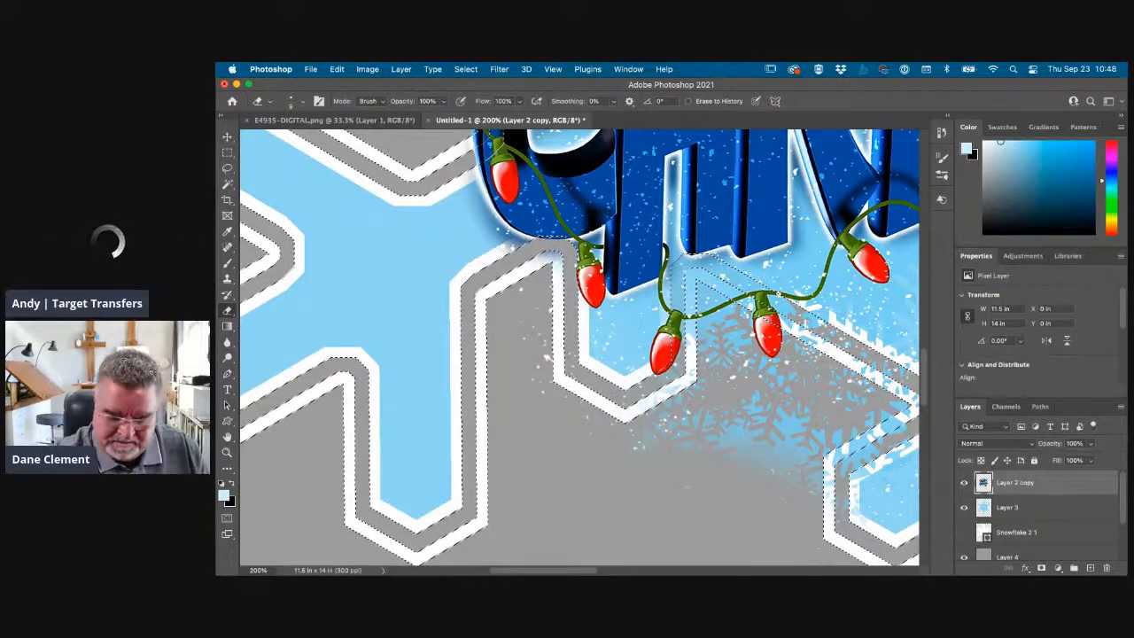
Enlarge the Eraser to 20 px and remove the snow specks outside the snowflake outline below the C
key("bracketright")
key("bracketright")
key("bracketright")
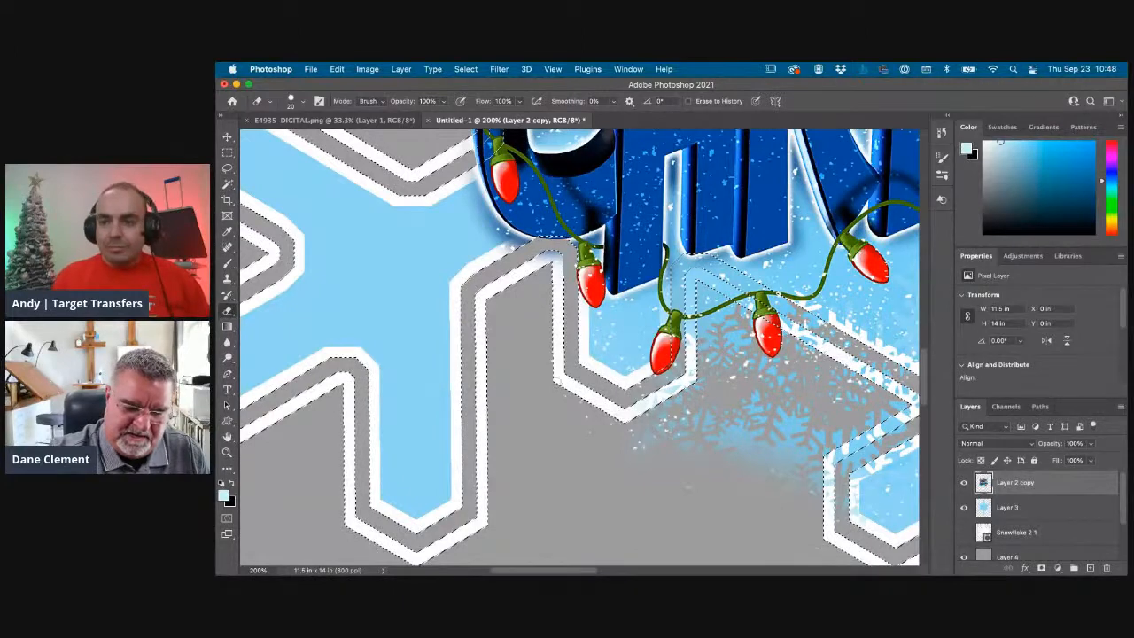
scroll(624, 435, "down", 5)
scroll(625, 435, "right", 5)
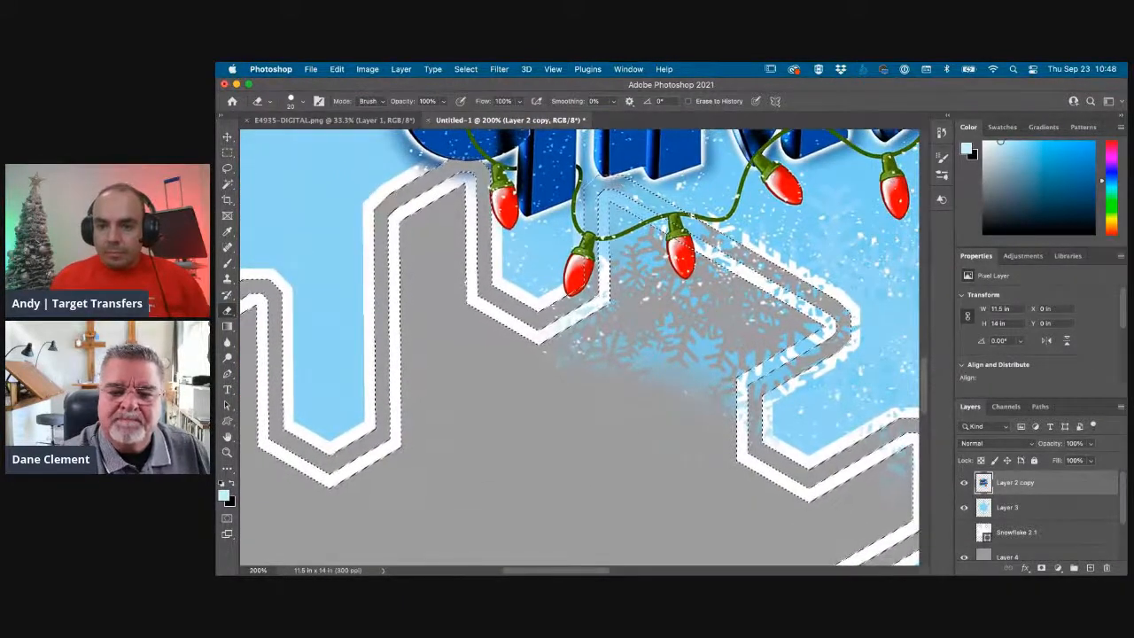
Clear the bend of the snowflake's outline gap beneath the letter H with a finer Eraser
mouse_move(606, 184)
left_mouse_down()
mouse_move(588, 224)
mouse_move(598, 227)
mouse_move(599, 202)
left_mouse_up()
key("bracketleft")
key("bracketleft")
key("bracketleft")
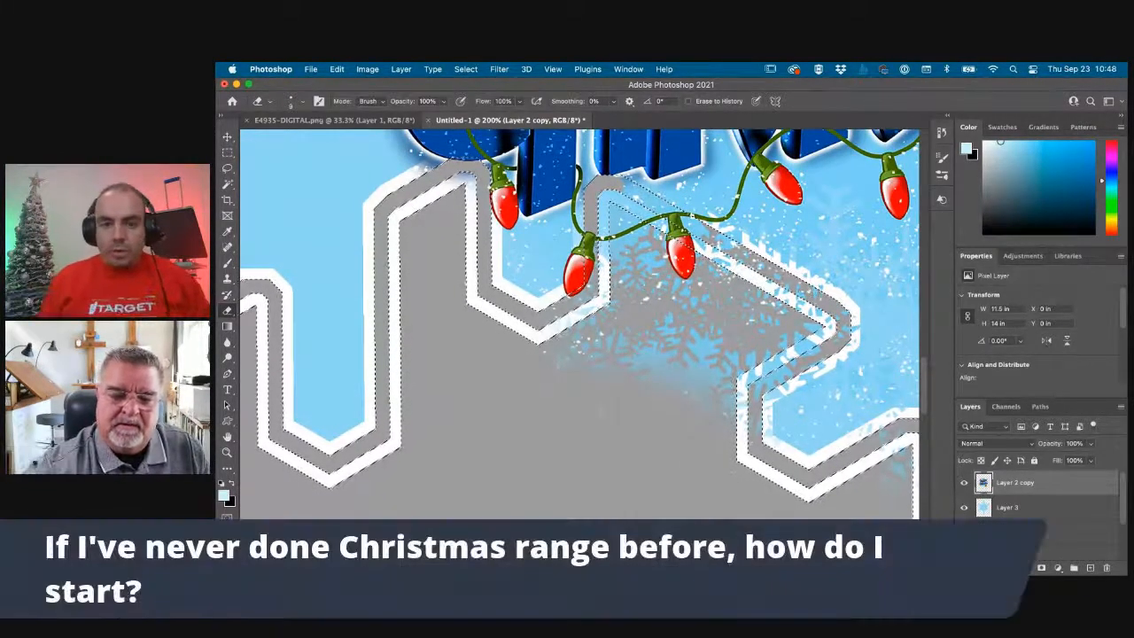
key("bracketleft")
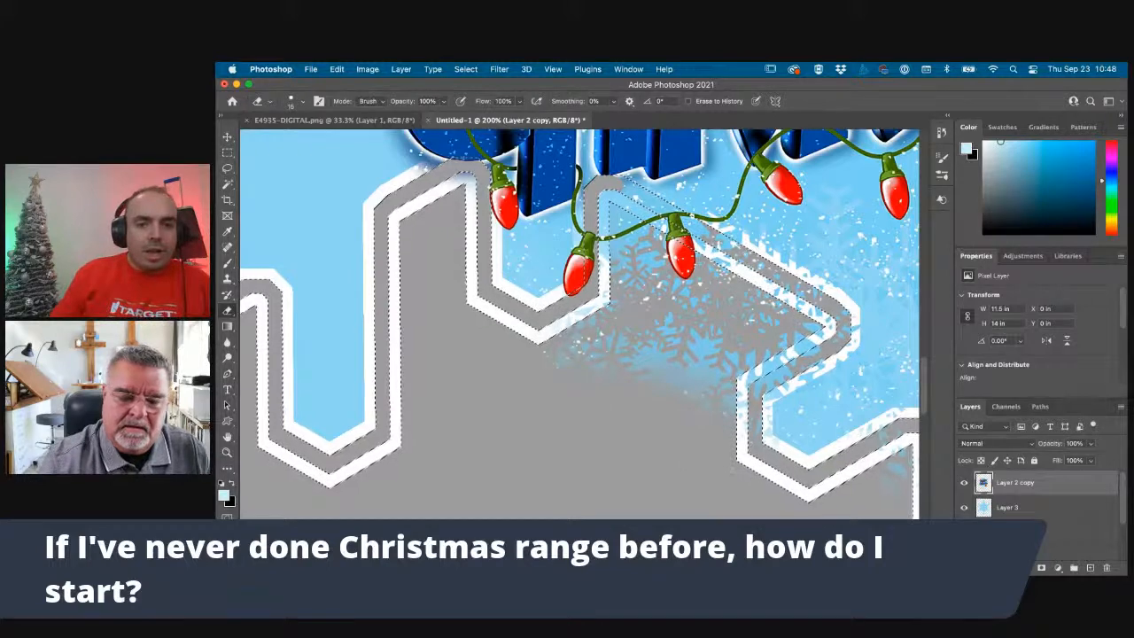
Enlarge the Eraser and remove the outermost specks of spray beside the outline tip below the first hanging bulbs
key("bracketright")
key("bracketright")
key("bracketright")
key("bracketright")
key("bracketright")
key("bracketright")
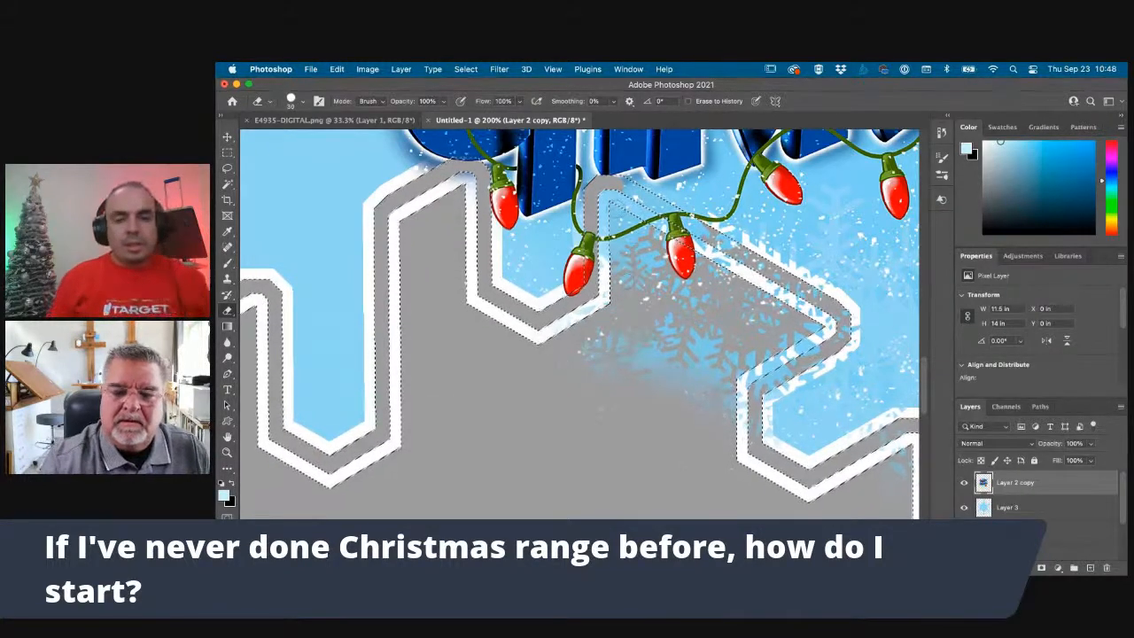
Reduce the Eraser and clear the spray around the hanging bulbs and the outline gap under the light string
key("bracketleft")
key("bracketleft")
key("bracketleft")
key("bracketleft")
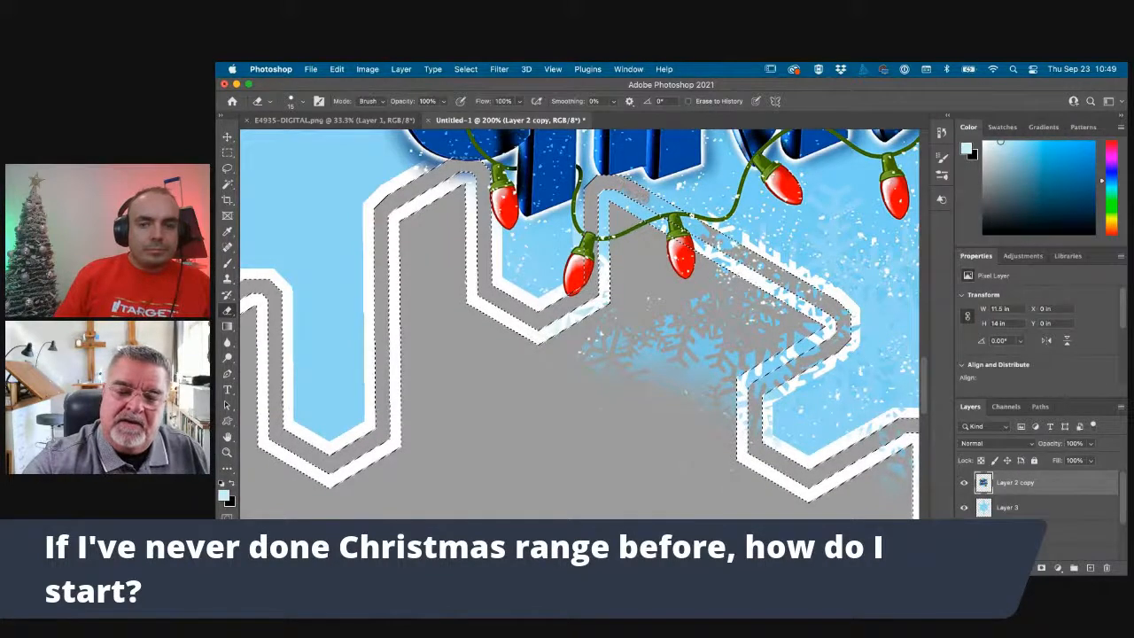
left_click_drag(652, 268, 544, 317)
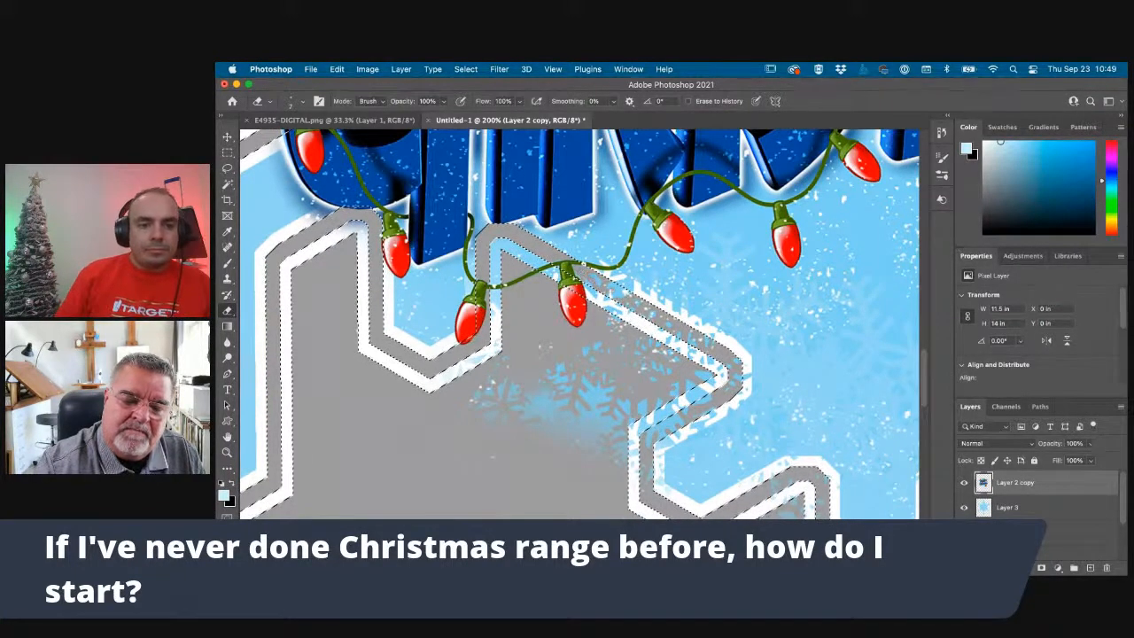
Enlarge the Eraser to 30 px and clear the diagonal outline gap from the hanging bulb down to the snowflake's inner corner
key("bracketright")
key("bracketright")
key("bracketright")
mouse_move(595, 285)
left_mouse_down()
mouse_move(703, 344)
mouse_move(688, 408)
mouse_move(649, 434)
left_mouse_up()
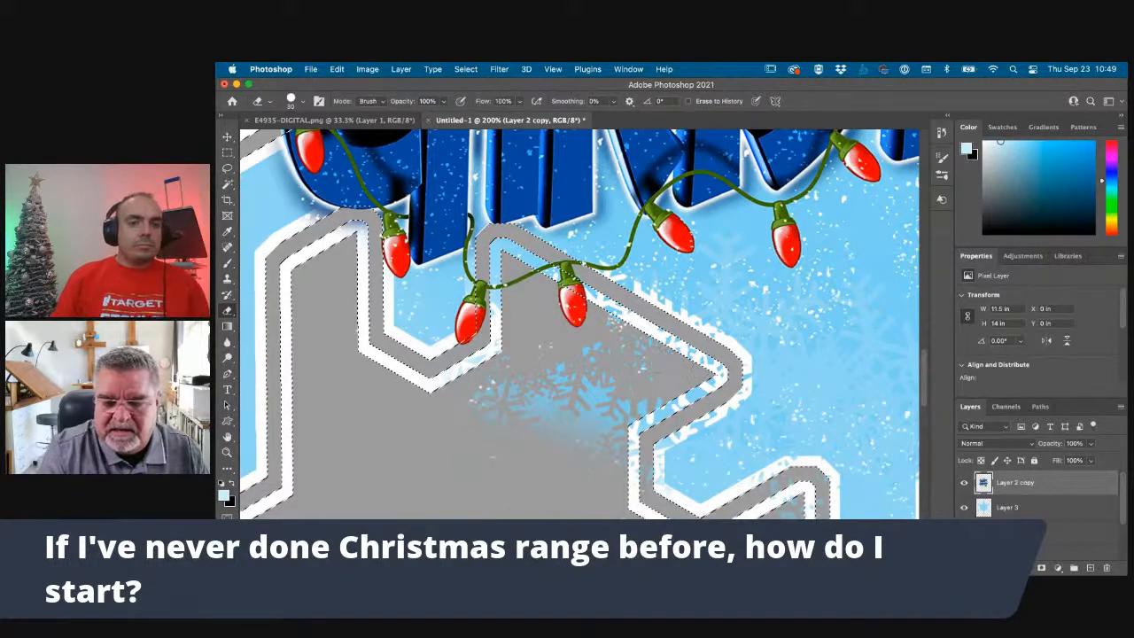
Erase the rest of the blue snowflake spray outside the outline below the light string, enlarging the Eraser to 45 px
mouse_move(580, 361)
left_mouse_down()
mouse_move(515, 373)
mouse_move(523, 410)
mouse_move(532, 393)
mouse_move(558, 409)
mouse_move(588, 386)
mouse_move(564, 419)
mouse_move(586, 439)
mouse_move(620, 406)
mouse_move(639, 423)
left_mouse_up()
key("bracketright")
key("bracketright")
key("bracketright")
left_click_drag(783, 333, 568, 211)
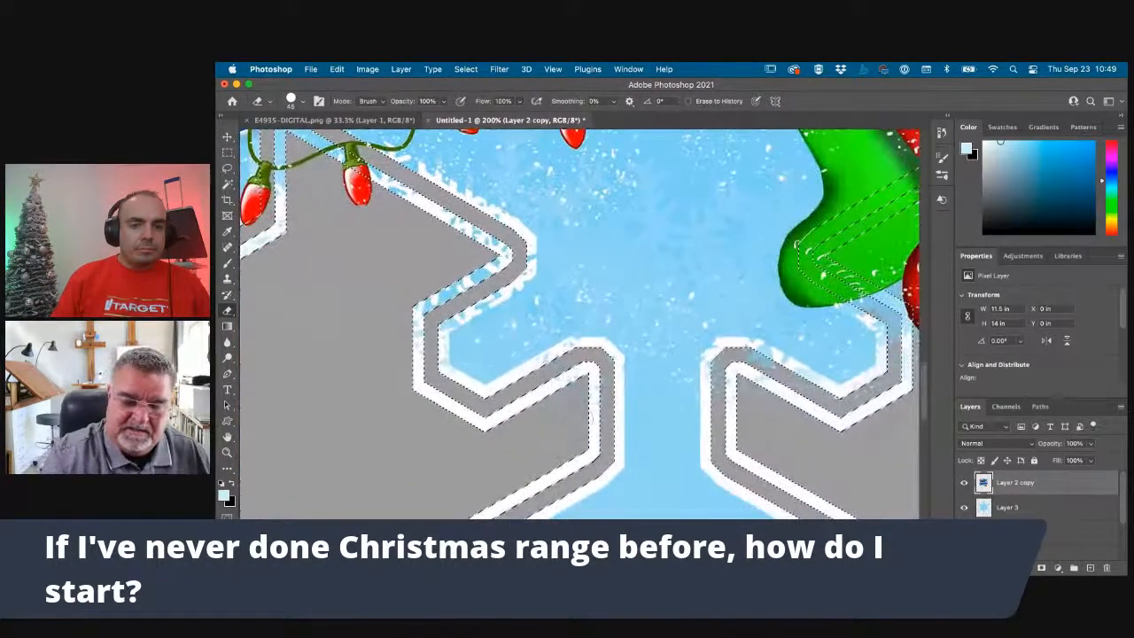
Clean the art's edges around the stockings and up past the S to the candy cane, and deselect the outline selection
left_click_drag(544, 455, 310, 400)
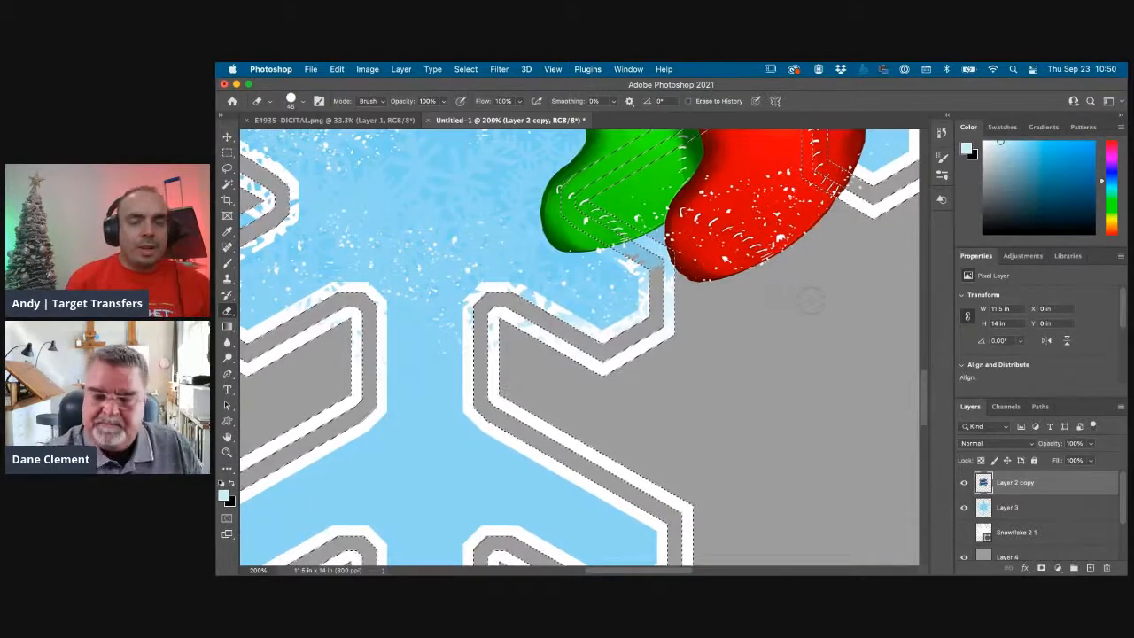
left_click_drag(847, 257, 618, 340)
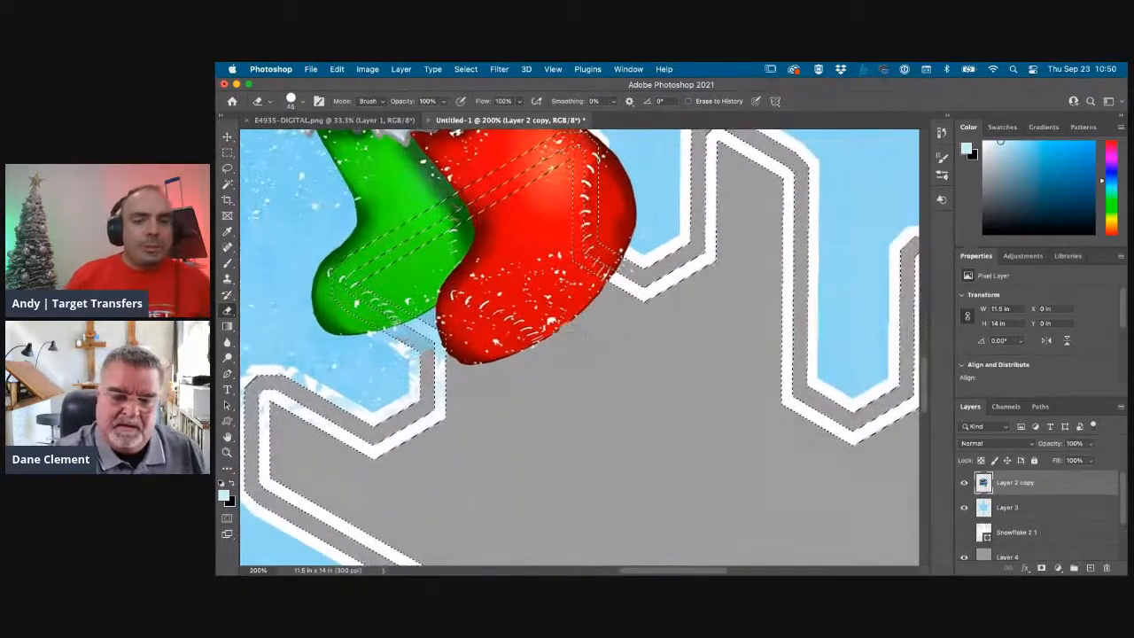
mouse_move(711, 282)
left_mouse_down()
mouse_move(699, 304)
mouse_move(687, 505)
left_mouse_up()
mouse_move(771, 217)
left_mouse_down()
mouse_move(653, 390)
mouse_move(731, 433)
mouse_move(758, 432)
left_mouse_up()
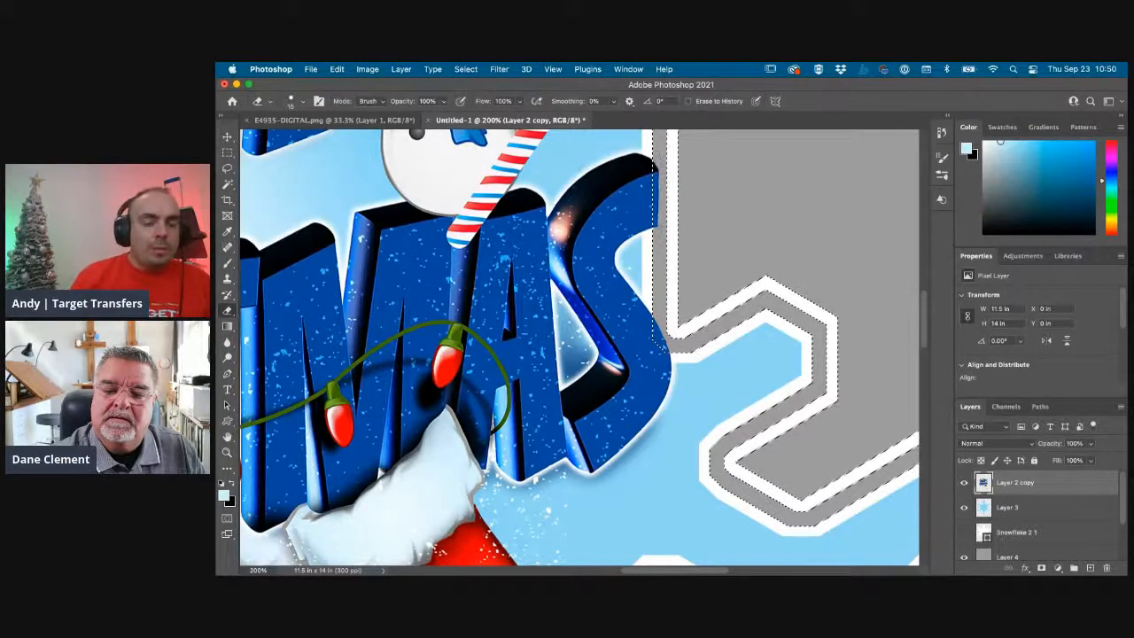
left_click_drag(699, 223, 780, 409)
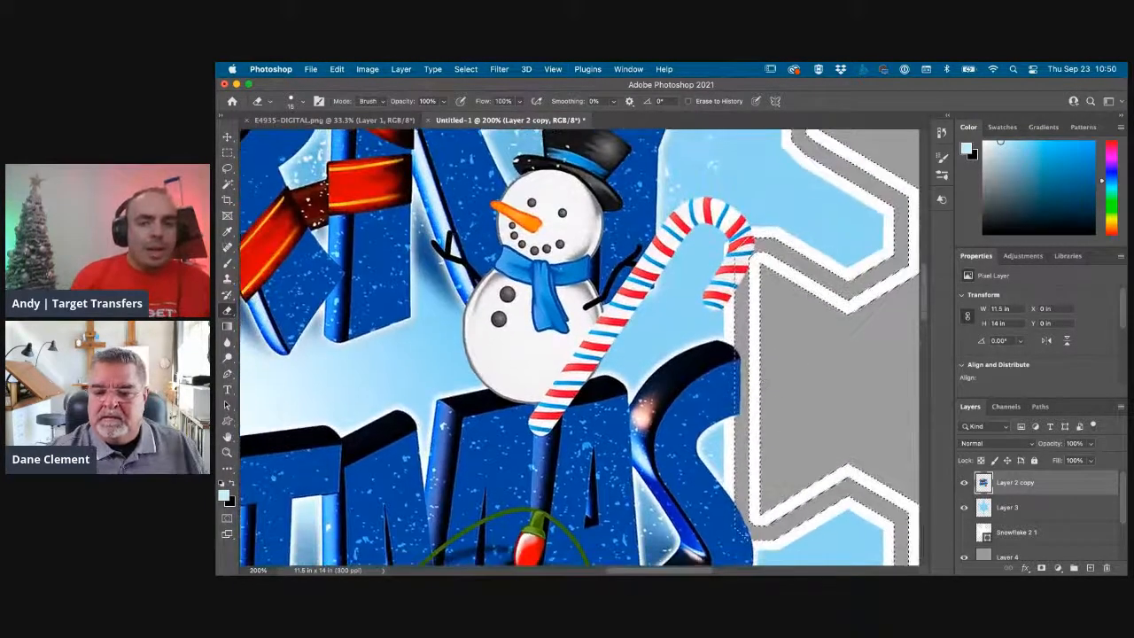
key("super+0")
key("super+d")
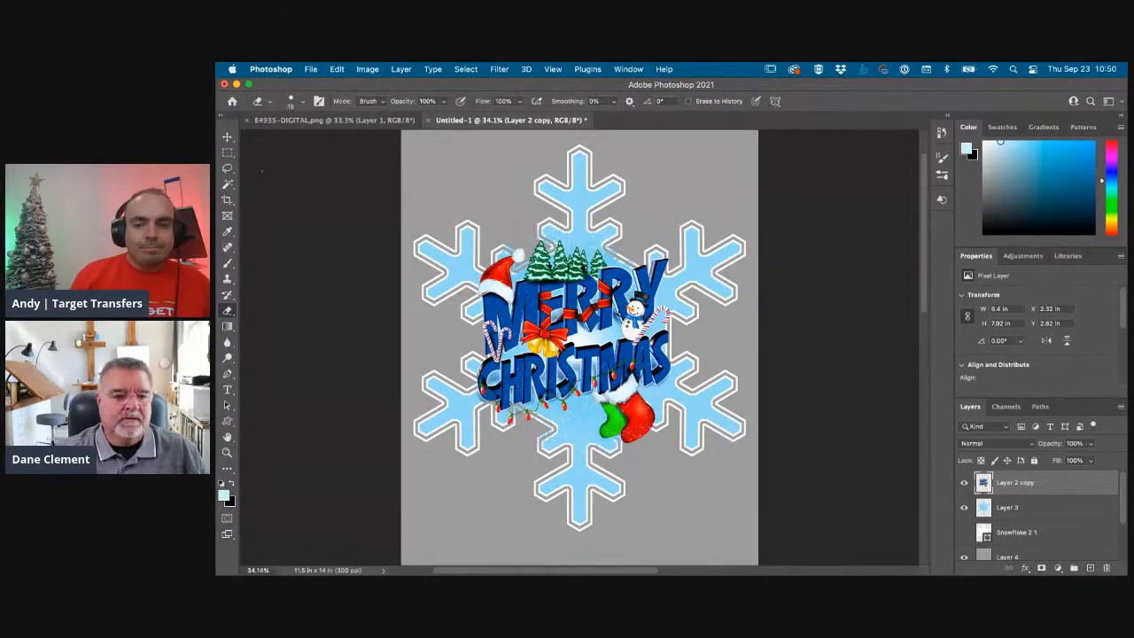
Switch to the E4935-DIGITAL.png document and bring its blue ornament into close view at 100%
left_click(327, 121)
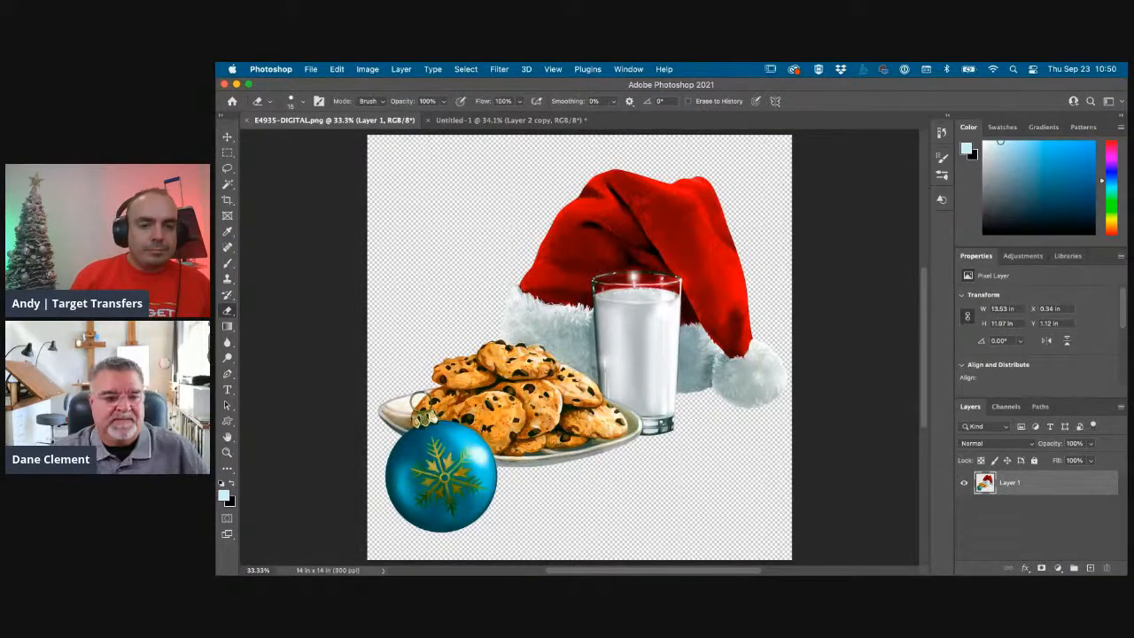
left_click(465, 484, "super")
left_click(465, 484, "super")
left_click_drag(466, 474, 627, 351)
left_click(609, 307, "super")
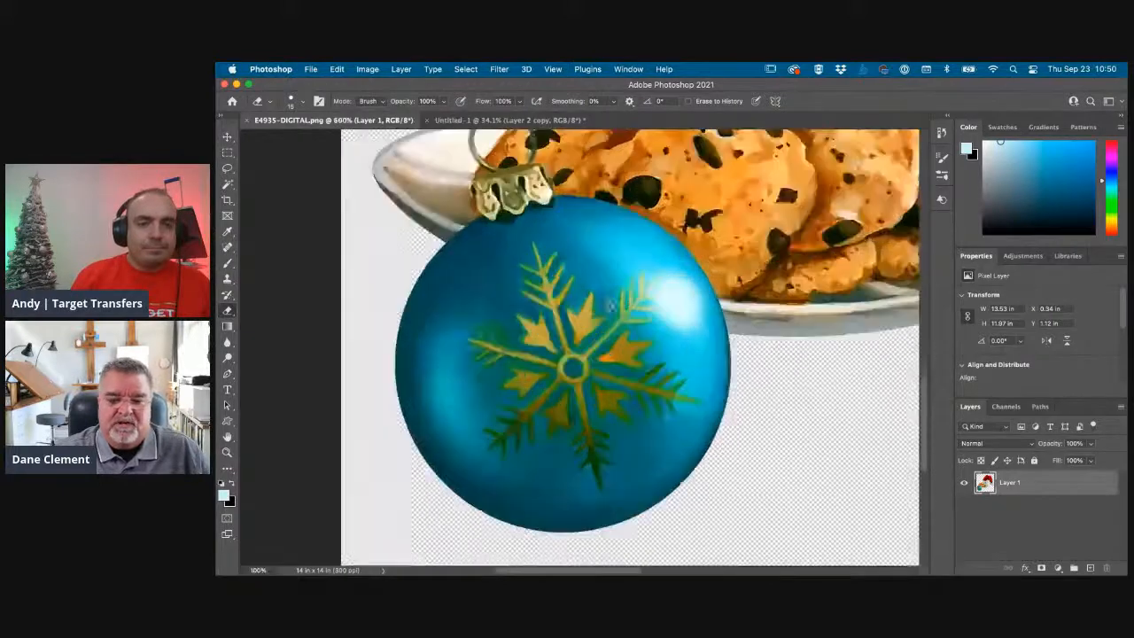
Select the blue ornament ball with the Quick Selection tool, using a larger brush
left_click(228, 183)
left_click(266, 194)
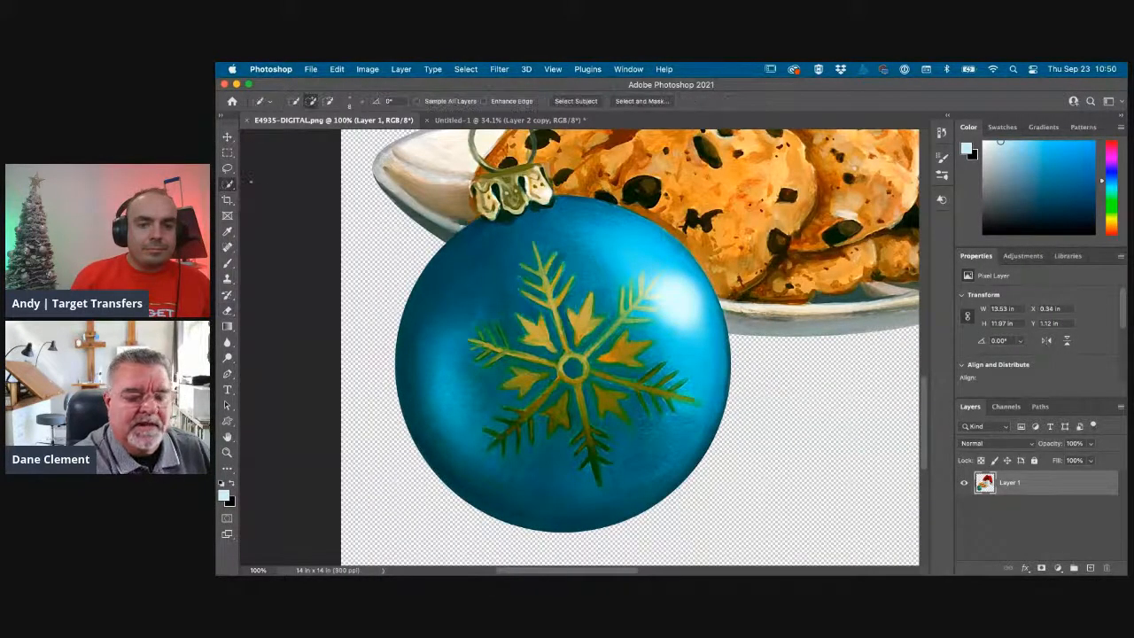
key("bracketright")
key("bracketright")
key("bracketright")
key("bracketright")
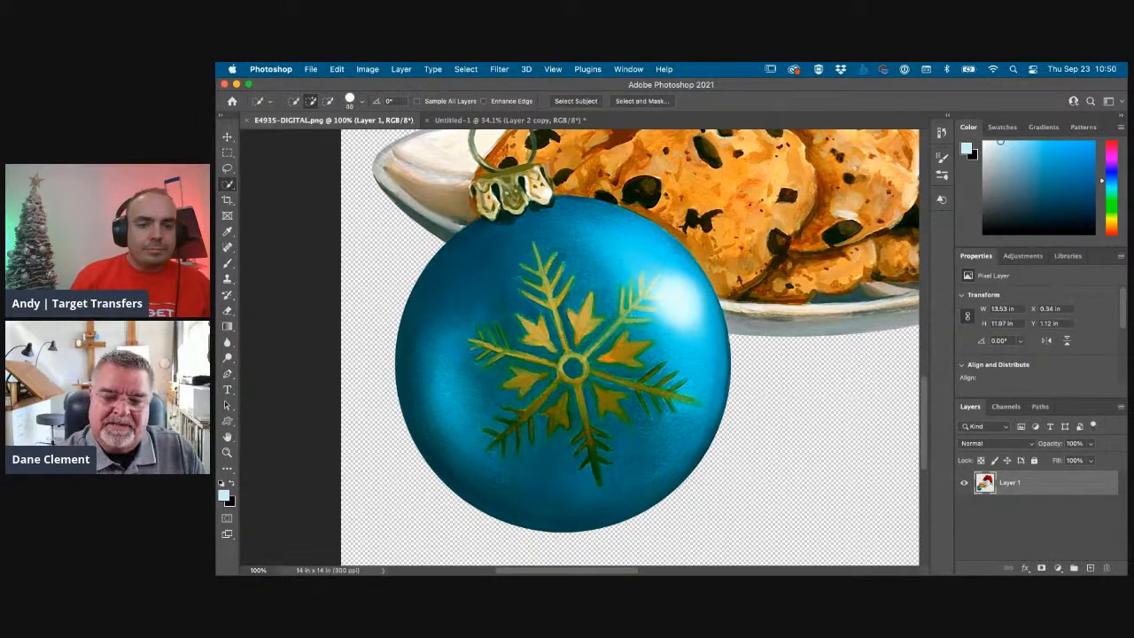
key("bracketright")
key("bracketright")
key("bracketright")
left_click(637, 467)
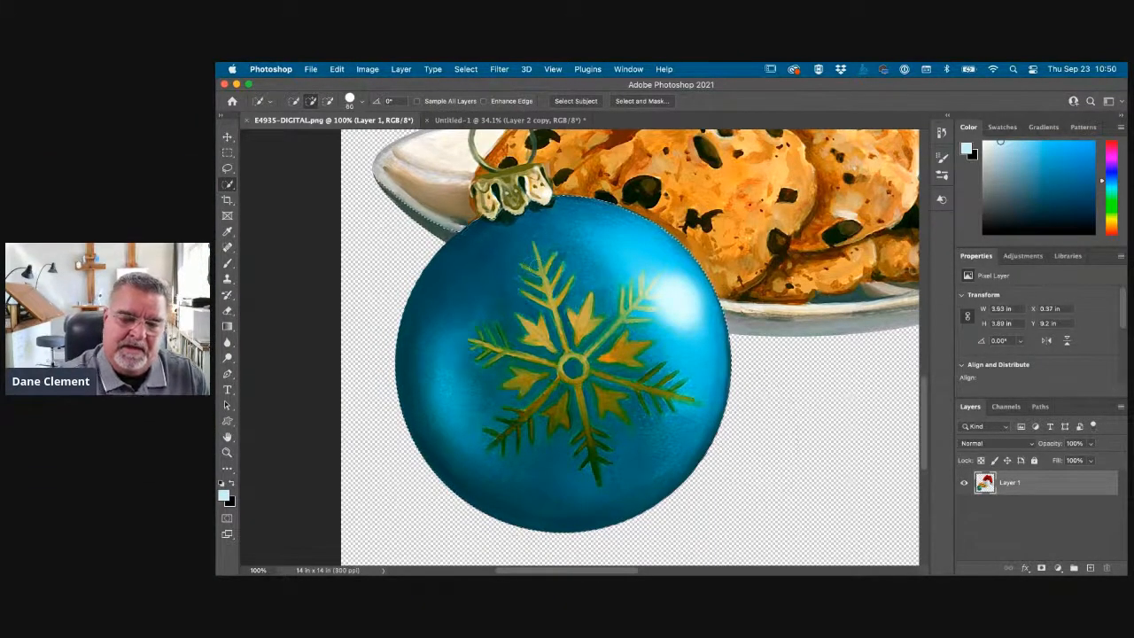
Add the ornament's metal cap and hanging ring to the selection with a smaller Quick Selection brush
scroll(630, 347, "up", 5)
left_click(521, 239)
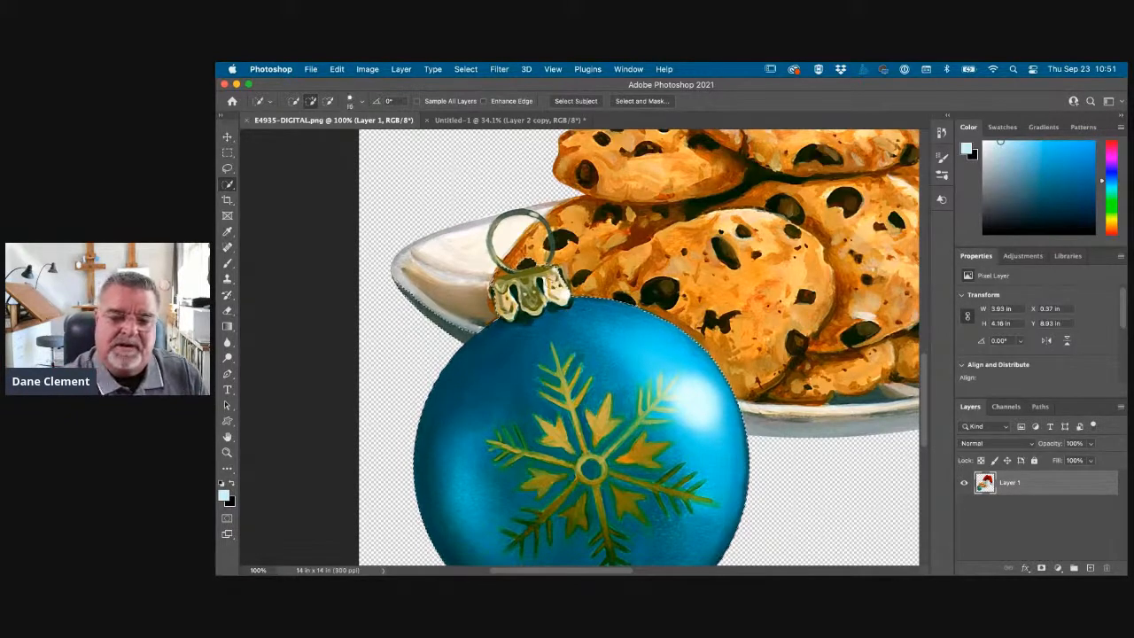
mouse_move(522, 213)
left_mouse_down()
mouse_move(493, 232)
mouse_move(496, 258)
left_mouse_up()
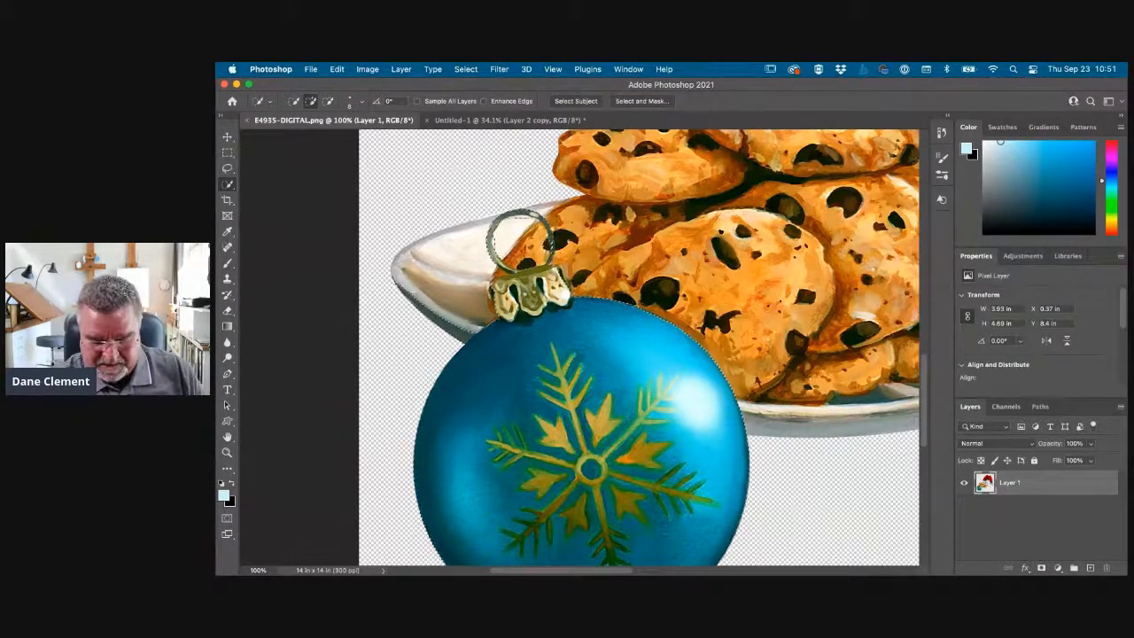
Subtract the strip of plate edge beside the ornament from the selection with the Lasso tool
key("l")
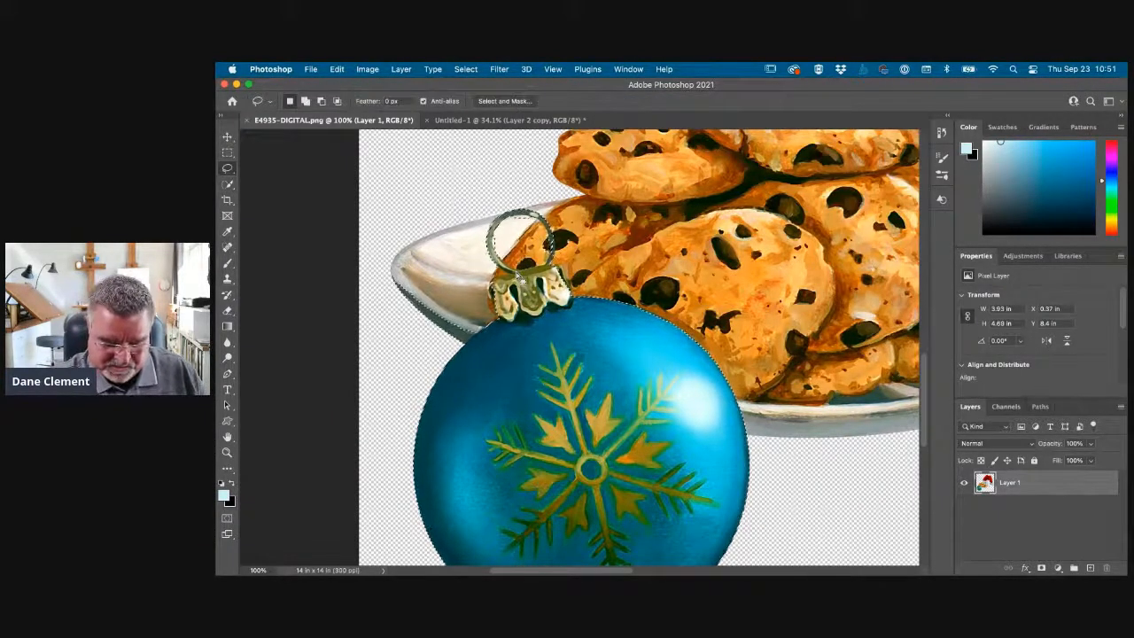
key("alt")
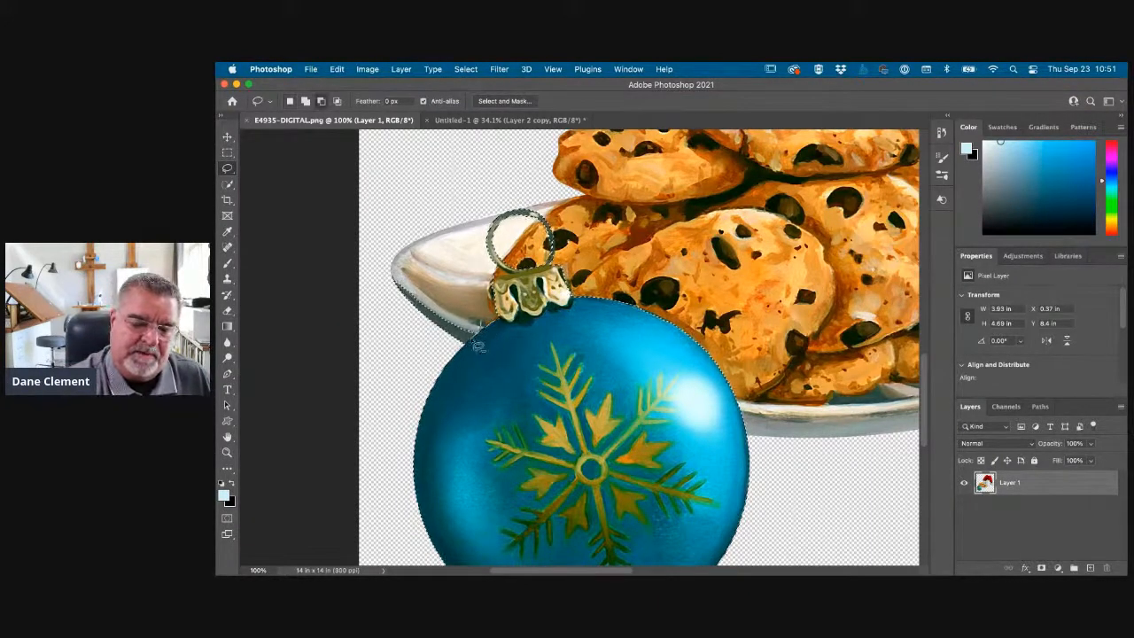
mouse_move(440, 348)
left_mouse_down()
mouse_move(416, 246)
mouse_move(479, 226)
left_mouse_up()
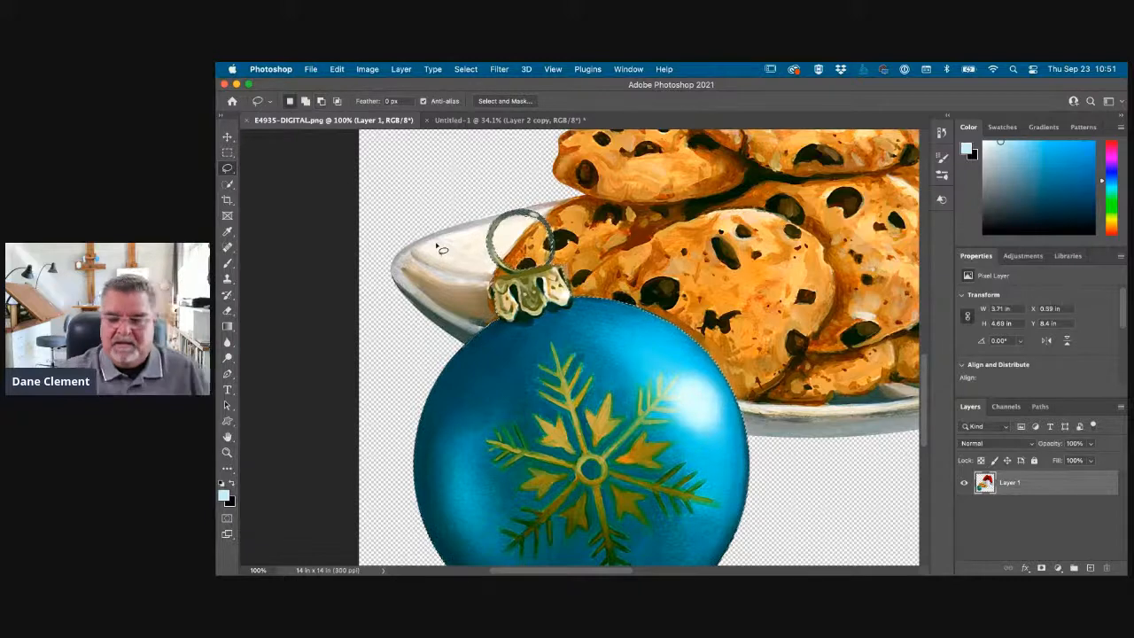
key("super+minus")
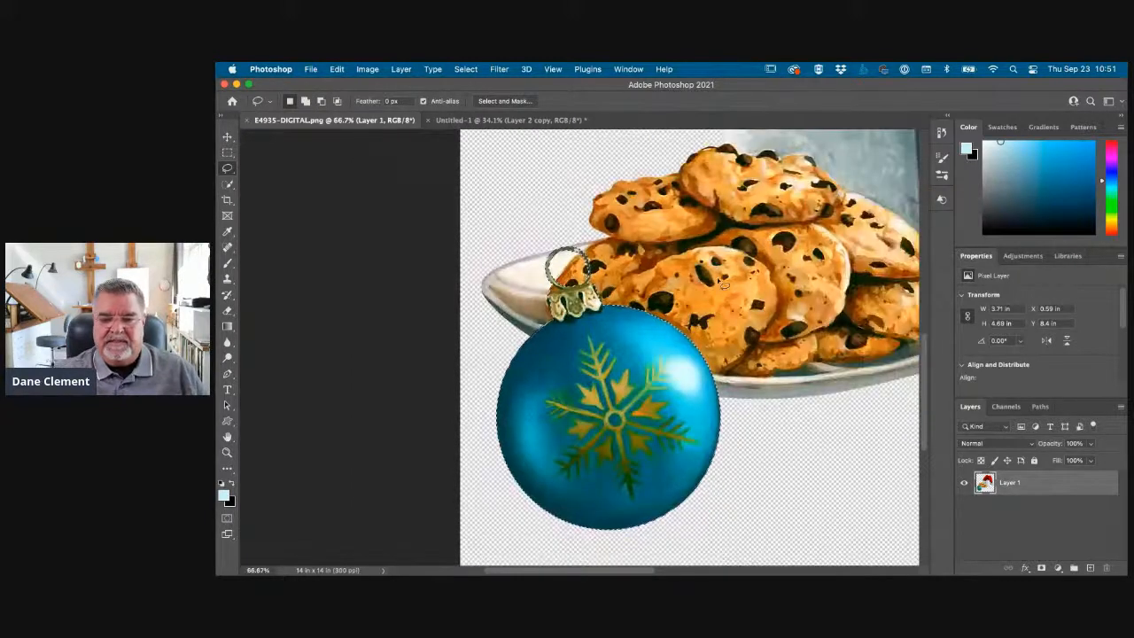
Copy the selected ornament into the Untitled-1 document and move it over the upper arm of the snowflake
key("super+minus")
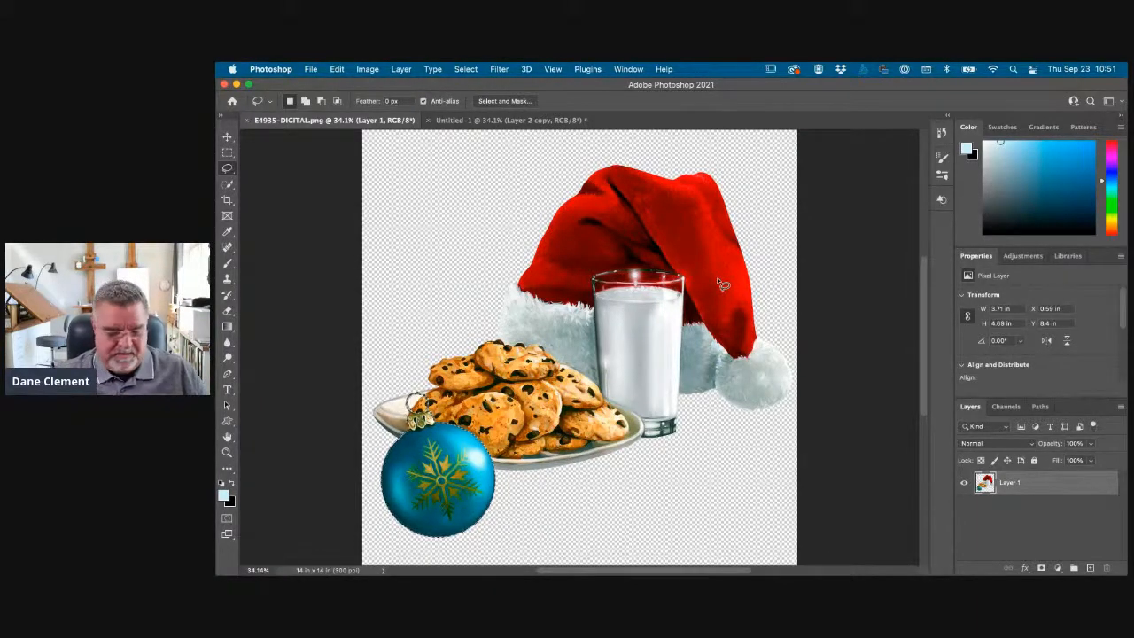
left_click(456, 119)
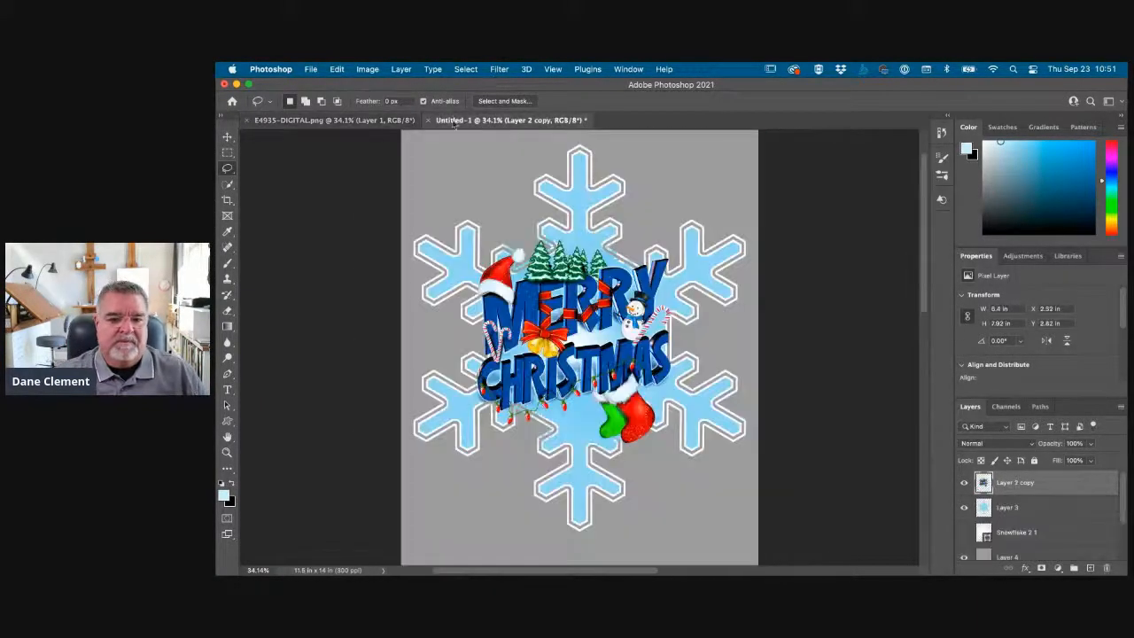
key("super+v")
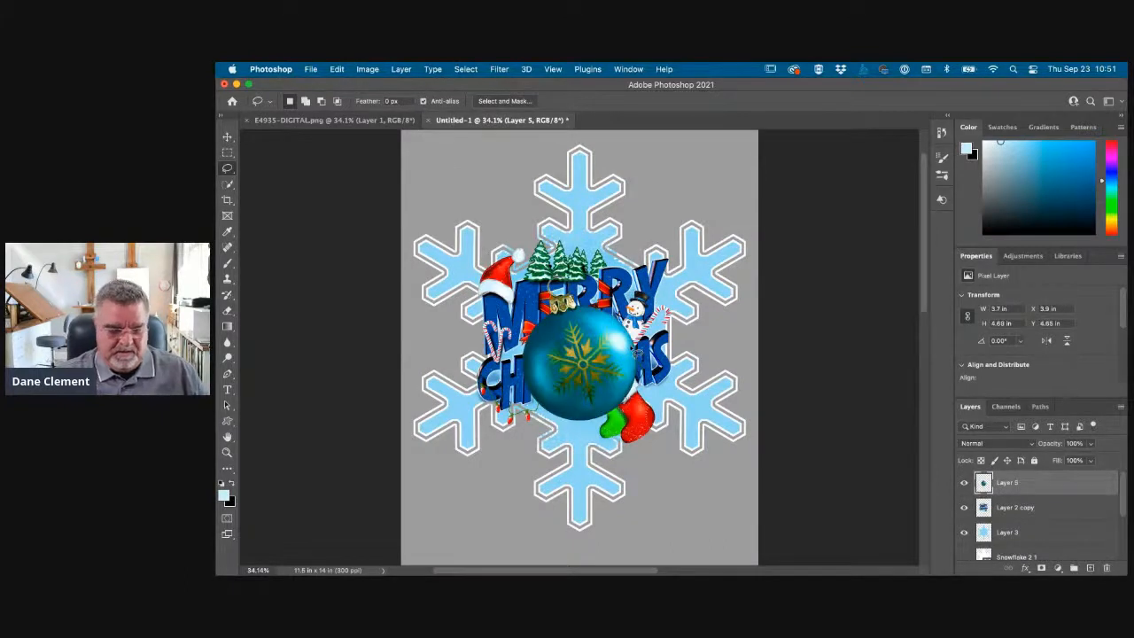
key("v")
mouse_move(593, 382)
left_mouse_down()
mouse_move(645, 348)
mouse_move(608, 248)
left_mouse_up()
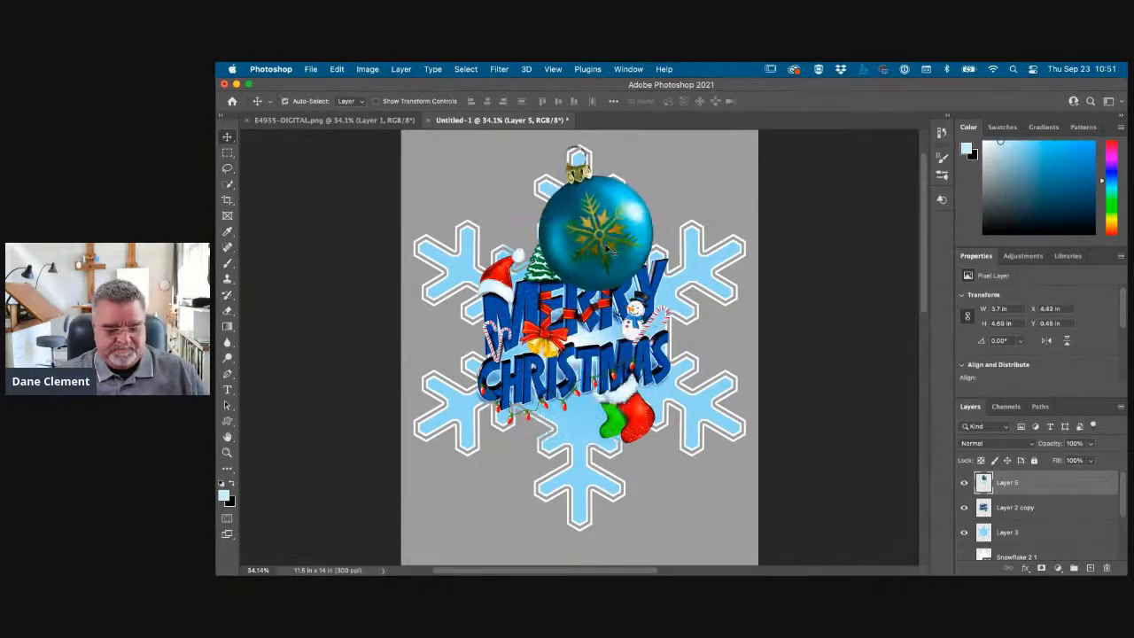
Rotate the pasted ornament slightly clockwise with Free Transform so that it hangs upright
key("super+t")
left_click_drag(657, 312, 658, 301)
key("Return")
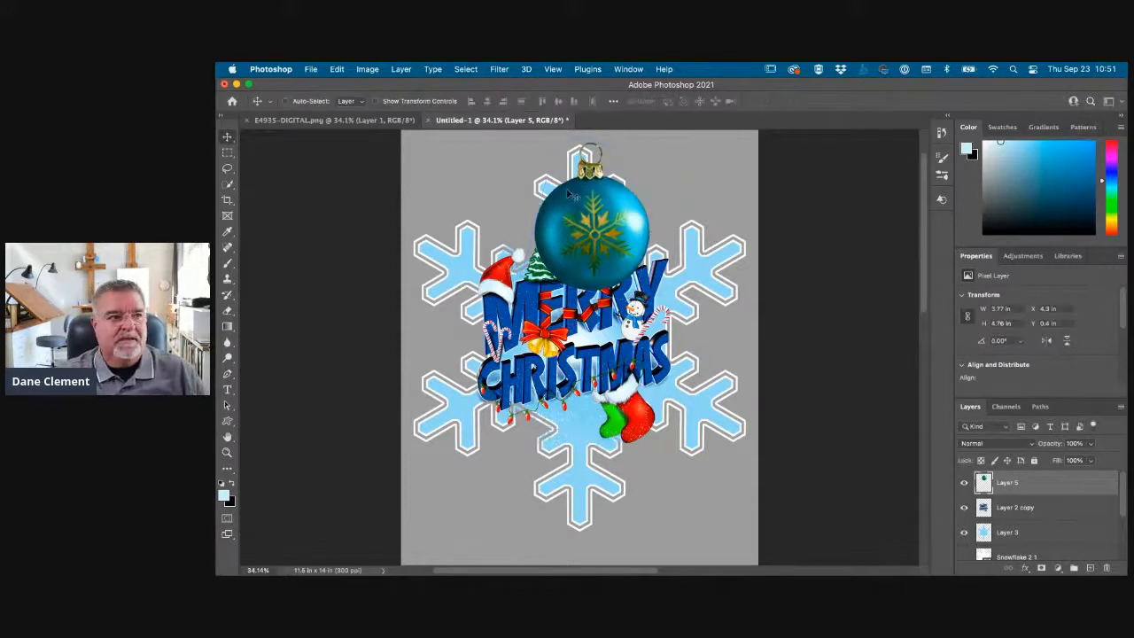
left_click(337, 69)
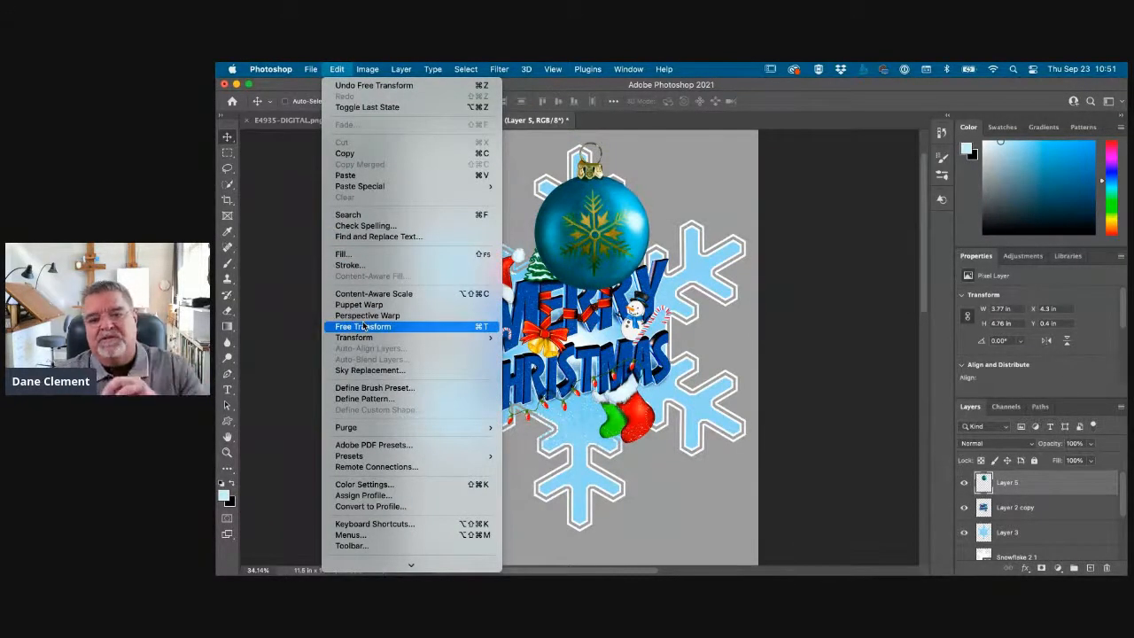
left_click(786, 276)
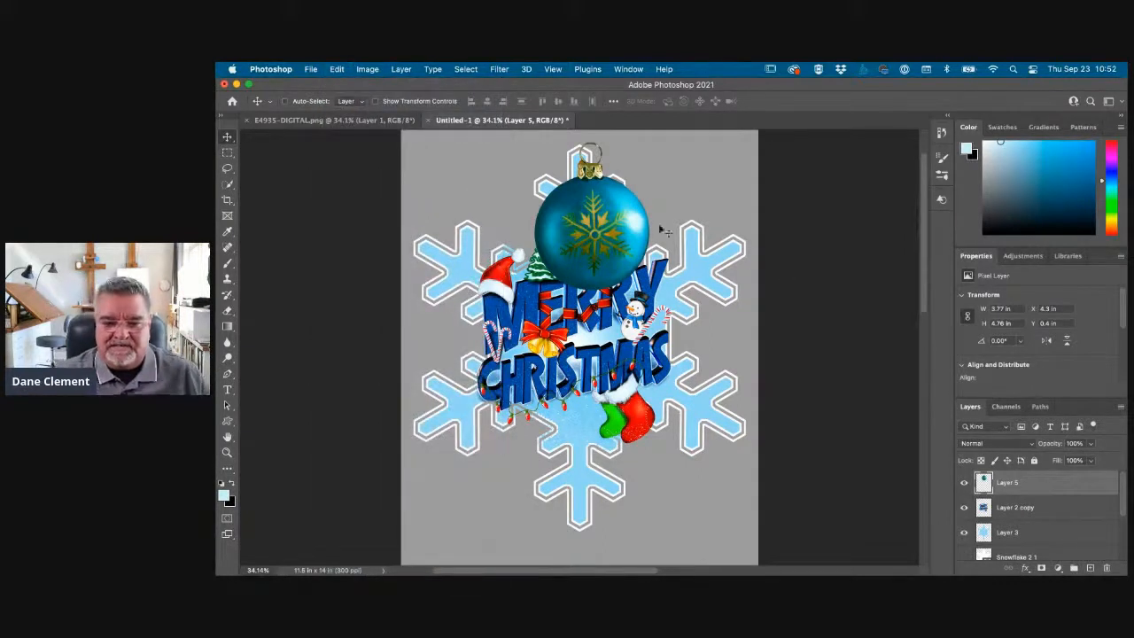
Hide the Layer 2 copy and Layer 3 artwork to isolate the ornament, and bring it into close view at 66.7%
left_click(963, 507)
left_click(964, 531)
scroll(1037, 523, "down", 3)
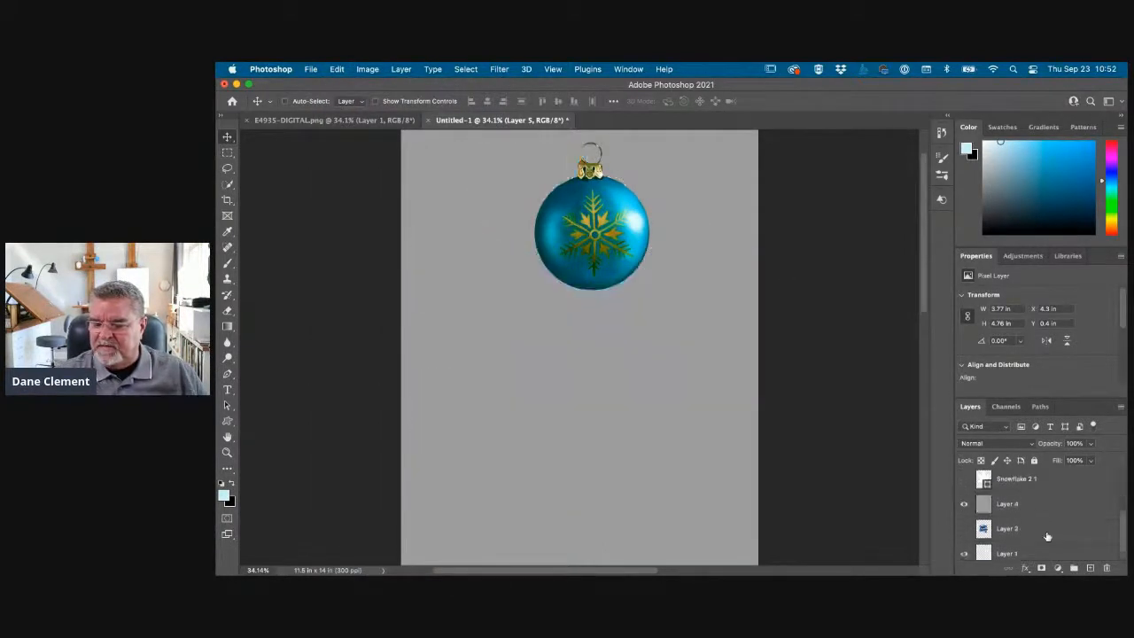
scroll(1048, 504, "up", 3)
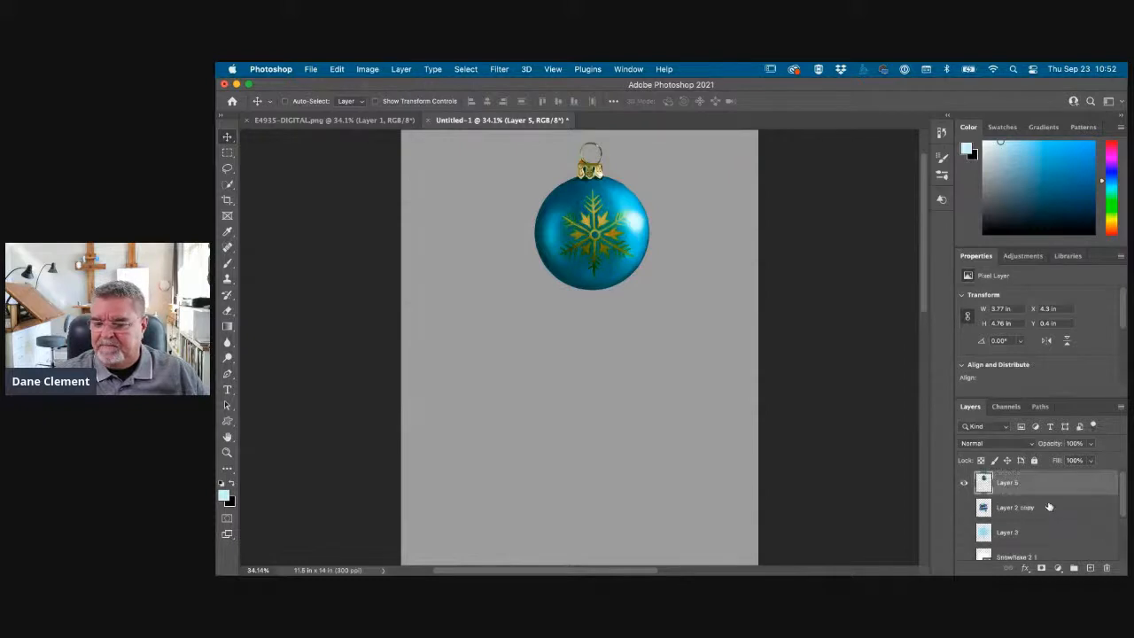
left_click(619, 242, "super")
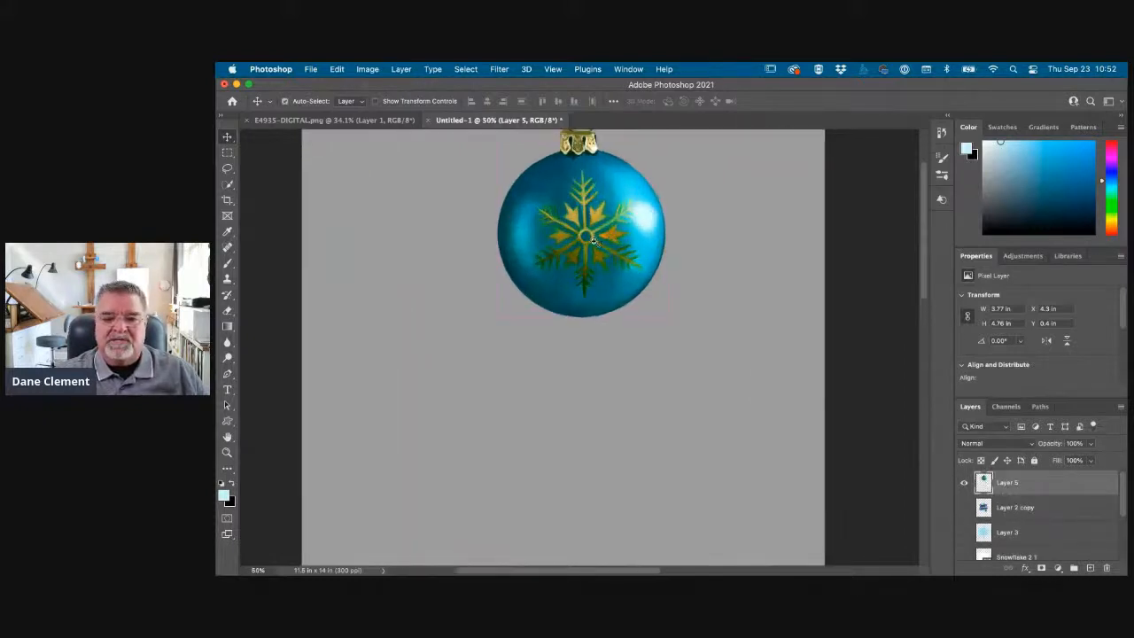
left_click(602, 235, "super")
left_click_drag(599, 204, 592, 330)
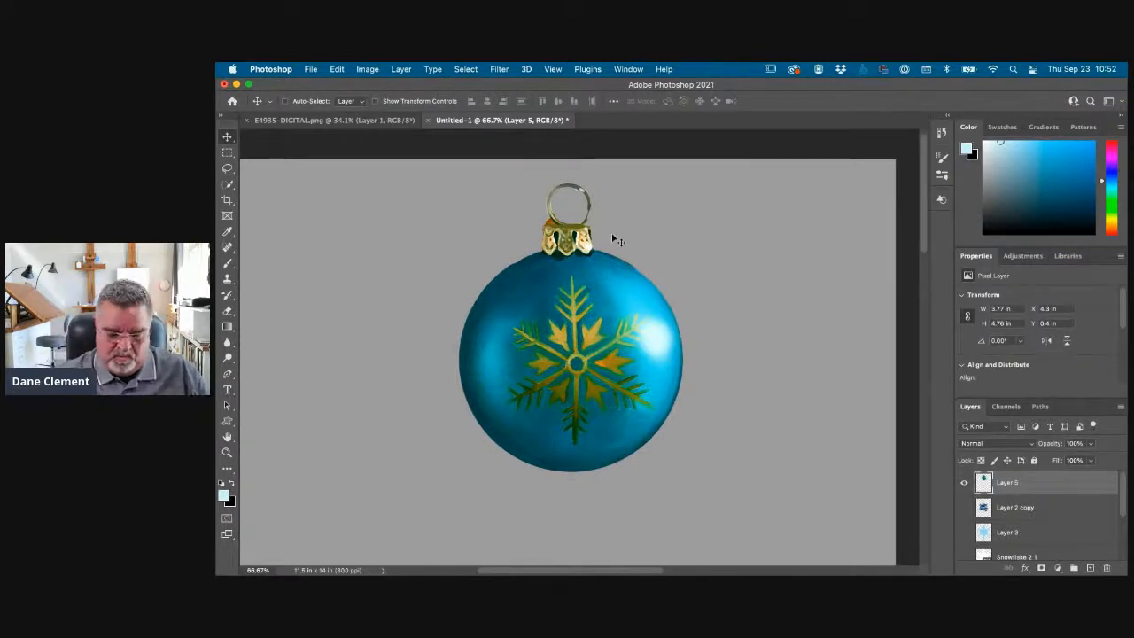
Lasso the ornament ball without its metal cap and raise the lightness of its Reds to the maximum with Hue/Saturation
key("l")
mouse_move(602, 247)
left_mouse_down()
mouse_move(453, 293)
mouse_move(583, 496)
mouse_move(670, 281)
mouse_move(605, 243)
left_mouse_up()
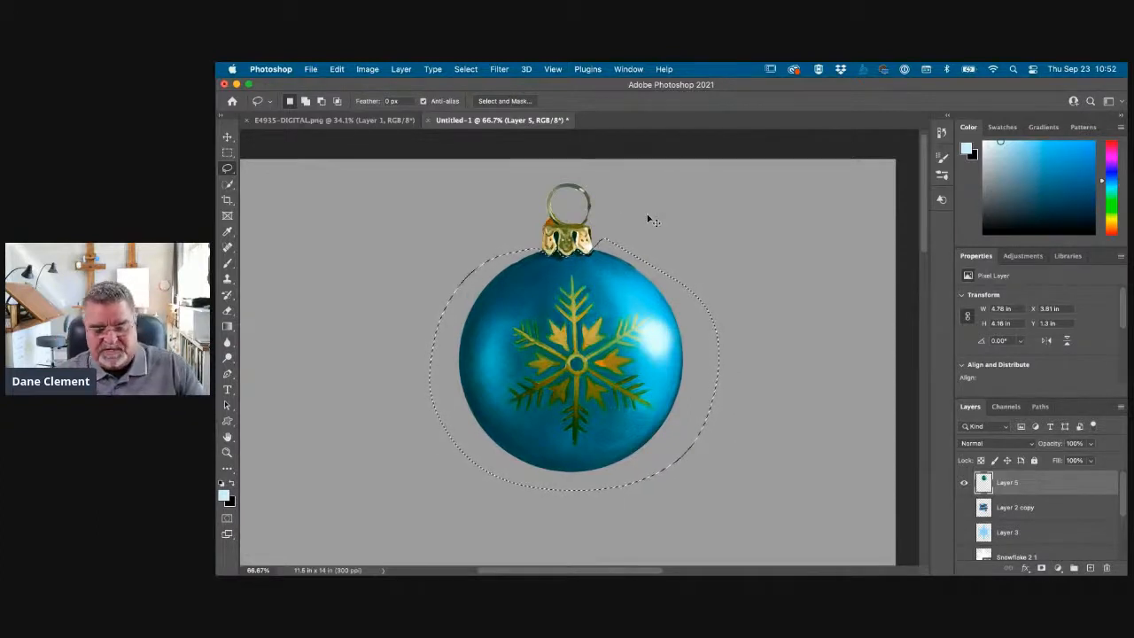
key("super+u")
left_click_drag(652, 163, 824, 118)
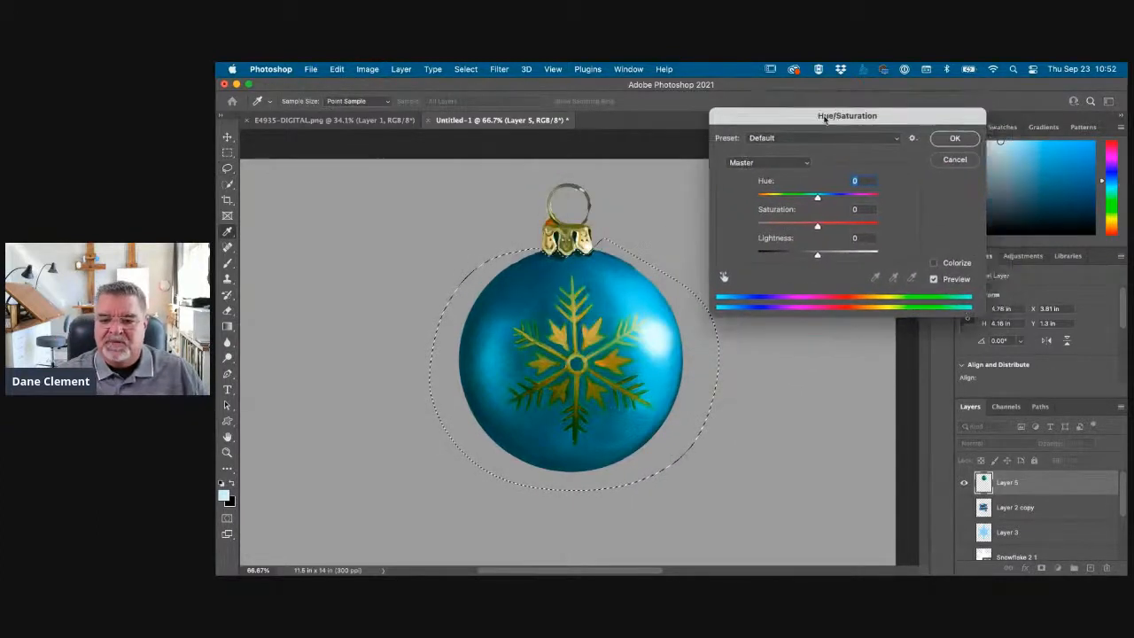
left_click(779, 167)
left_click(768, 174)
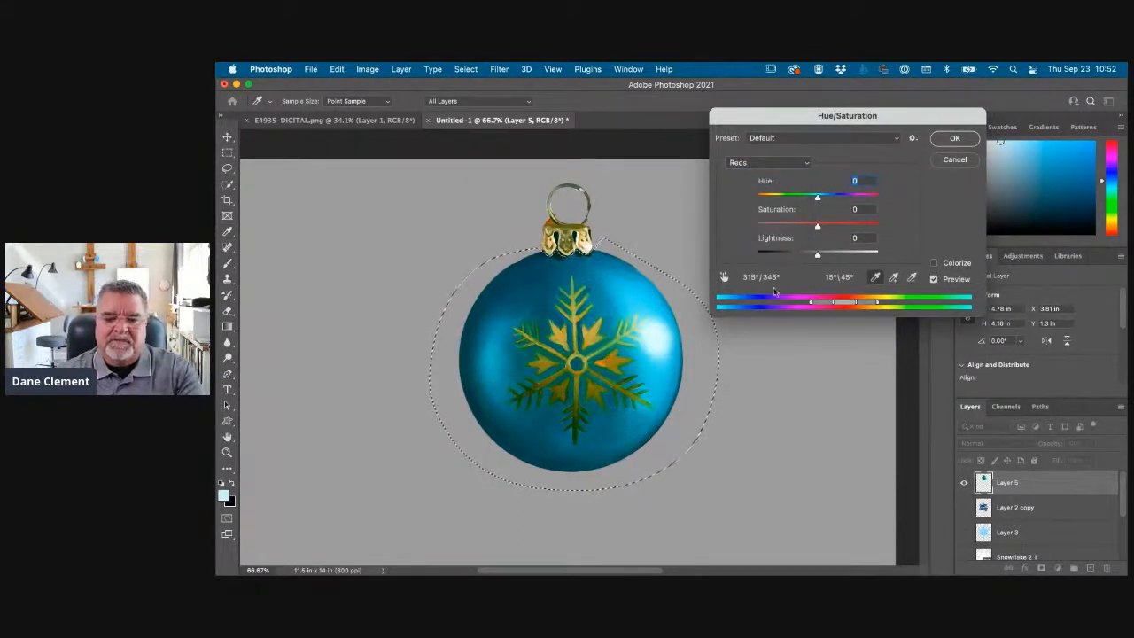
left_click_drag(817, 256, 937, 259)
Set the lightness of the Yellows and Greens to +100, apply the Hue/Saturation adjustment and clear the selection
left_click(782, 166)
left_click(771, 174)
left_click_drag(817, 256, 925, 257)
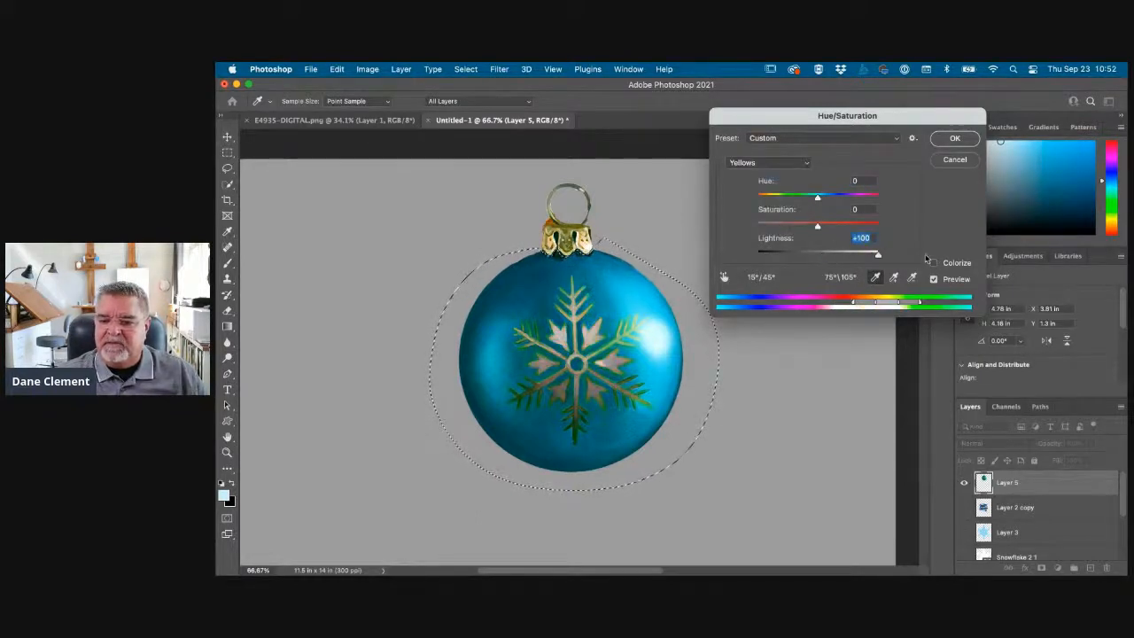
left_click(769, 162)
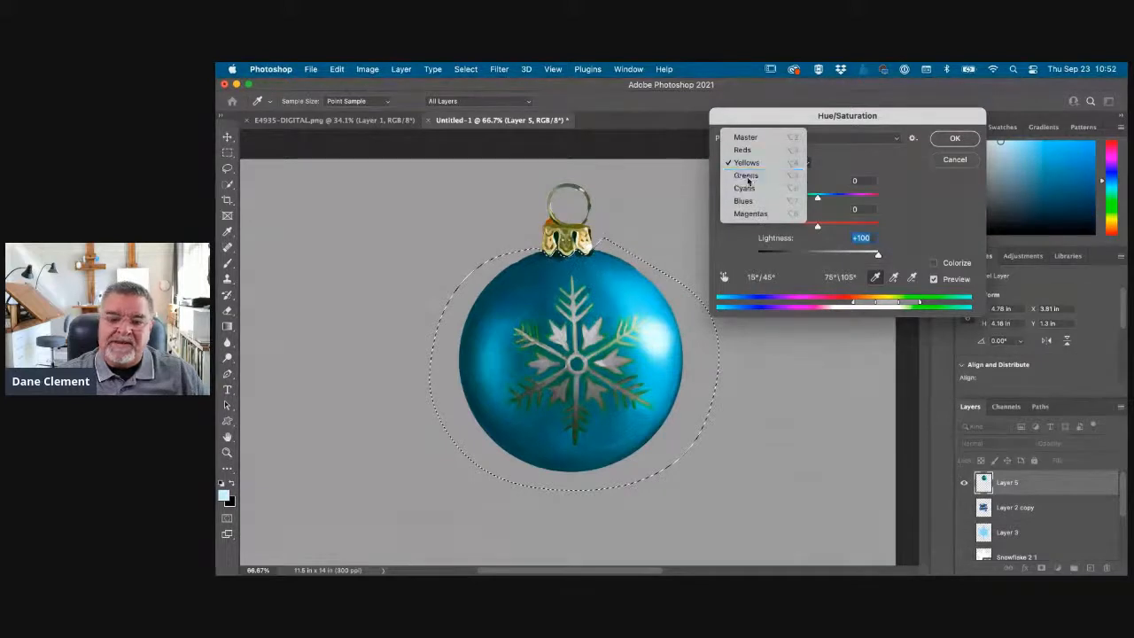
left_click(751, 184)
left_click_drag(817, 256, 995, 255)
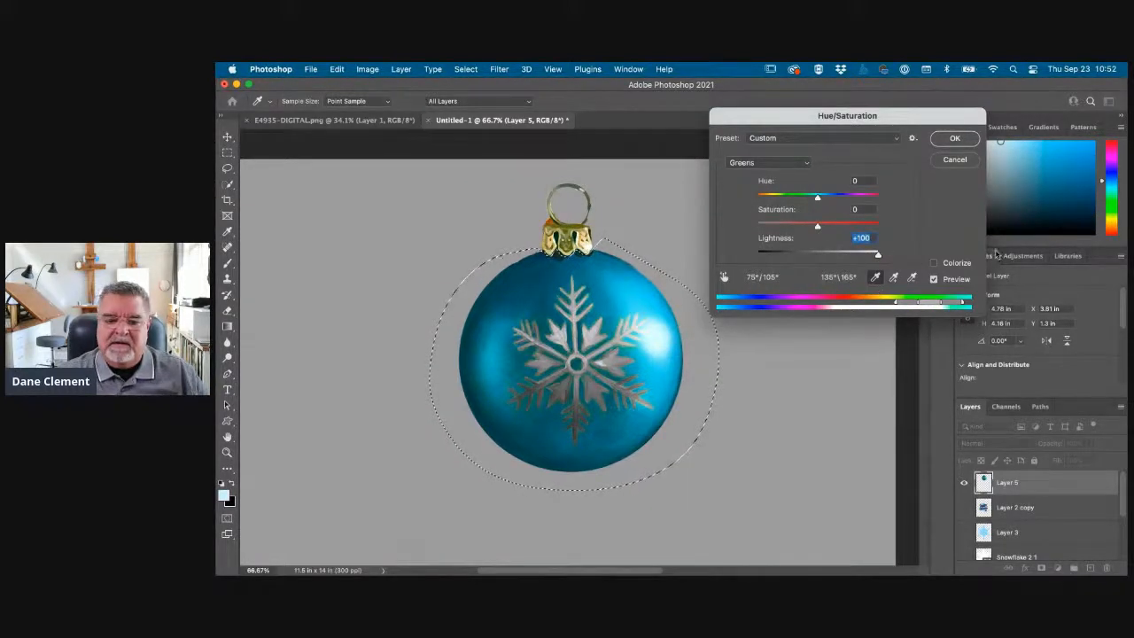
left_click(955, 138)
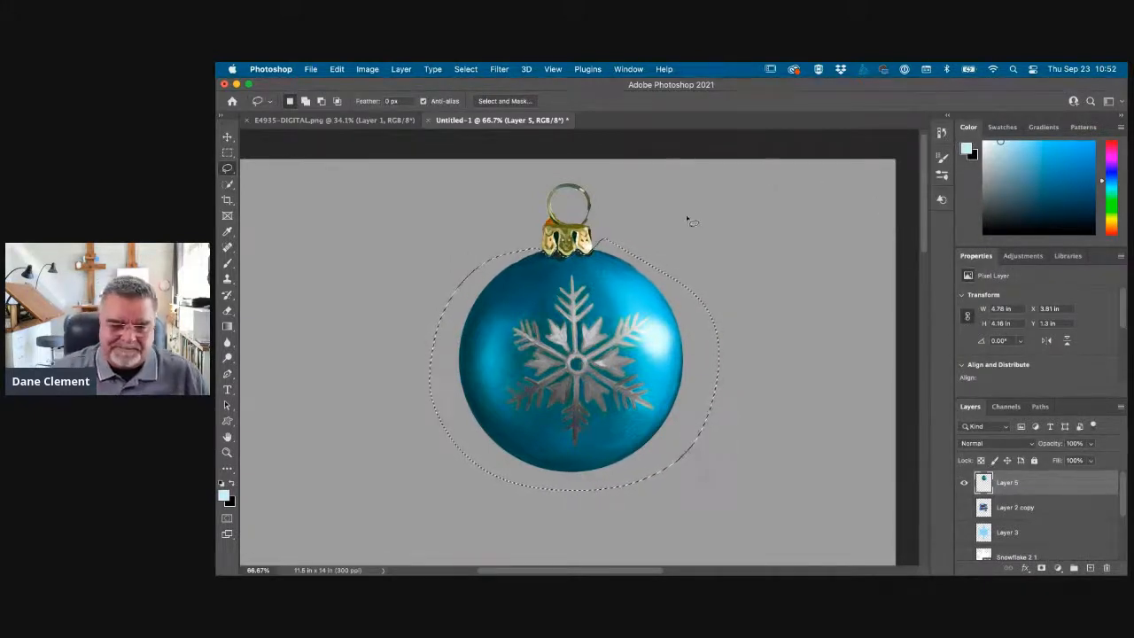
key("super+d")
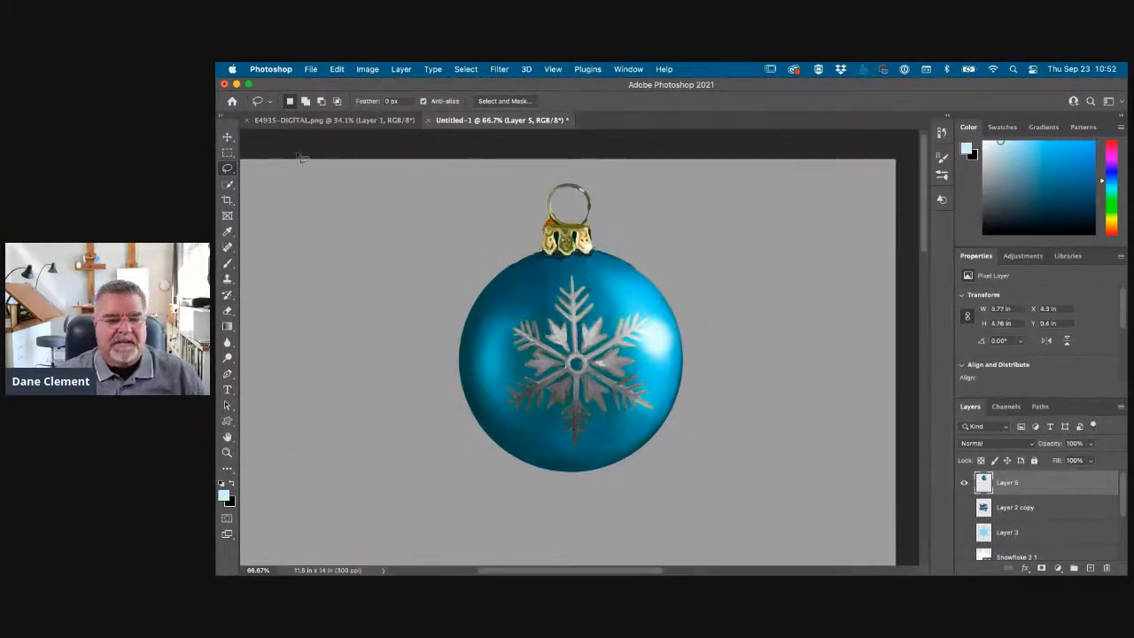
Select the ornament's whole snowflake motif with the Magic Wand tool, adding the missing arms to the selection
left_click(228, 189)
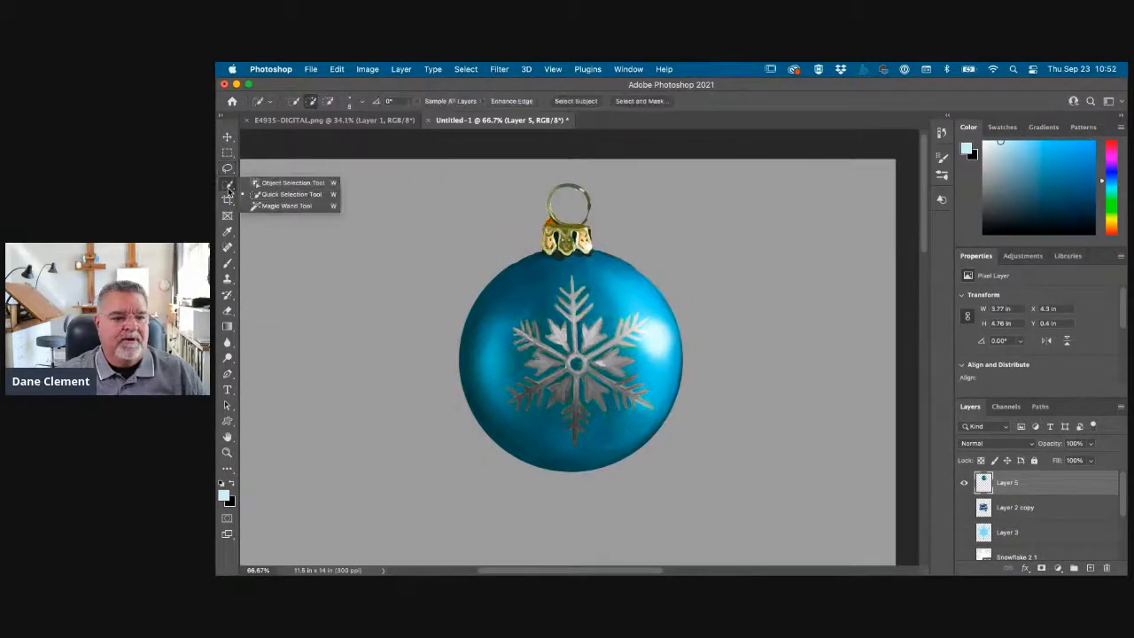
left_click(275, 209)
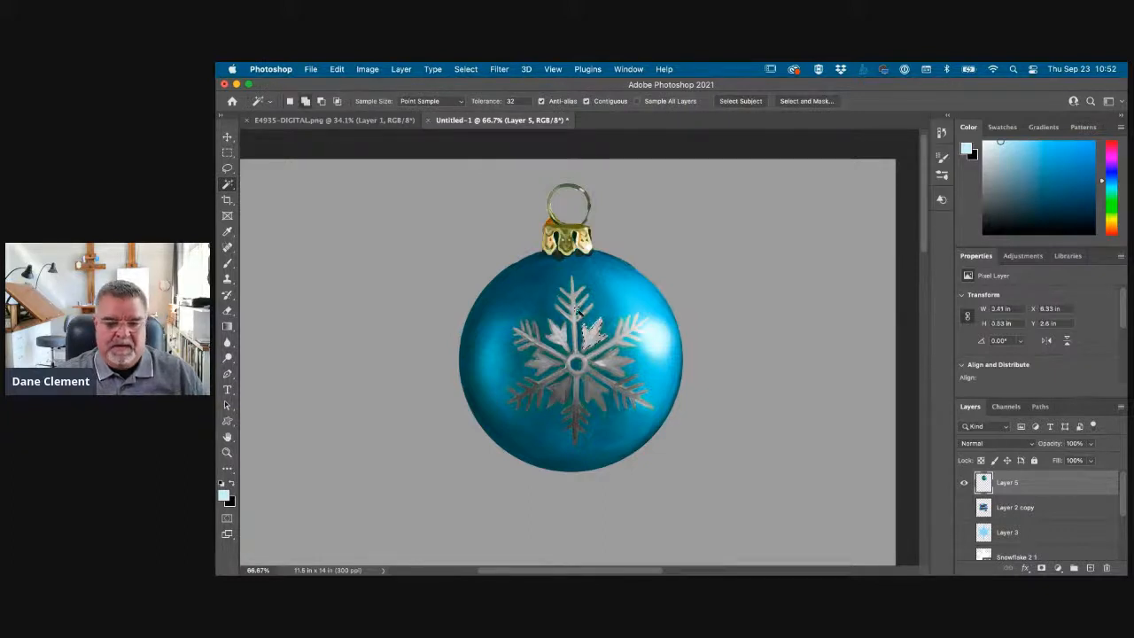
left_click(573, 309)
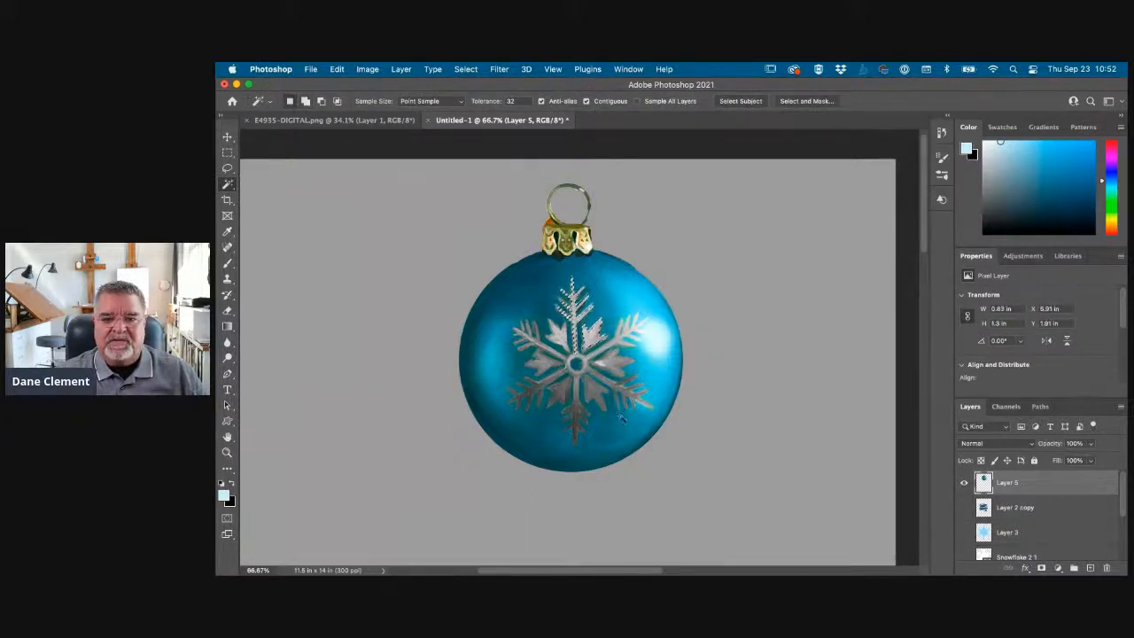
left_click(592, 390)
left_click(618, 343)
left_click(635, 333, "shift")
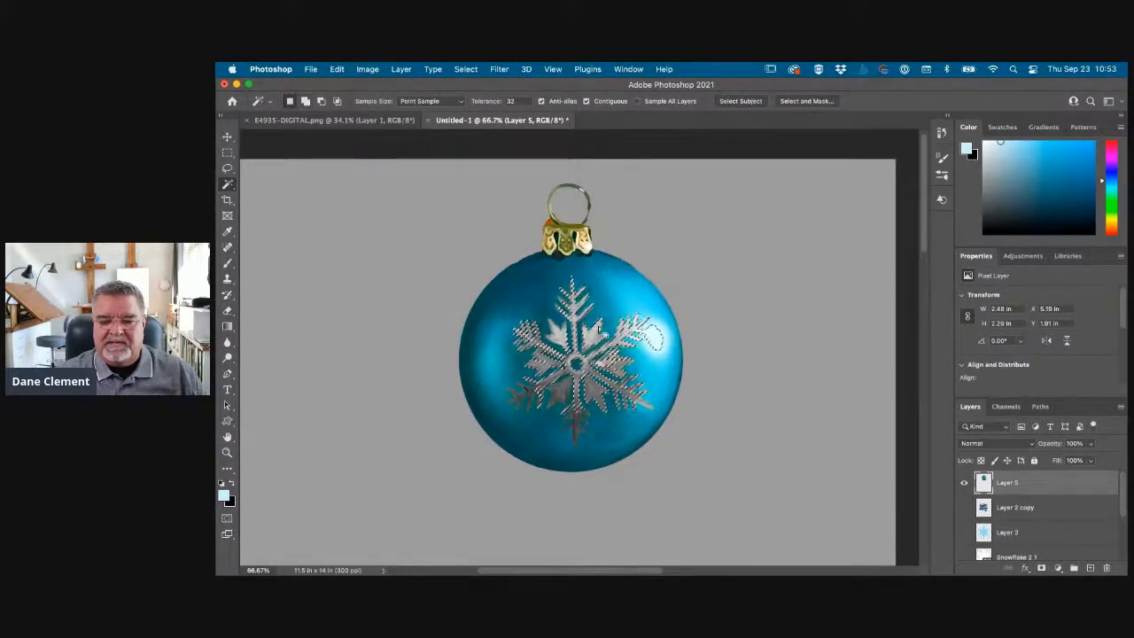
left_click(530, 400, "shift")
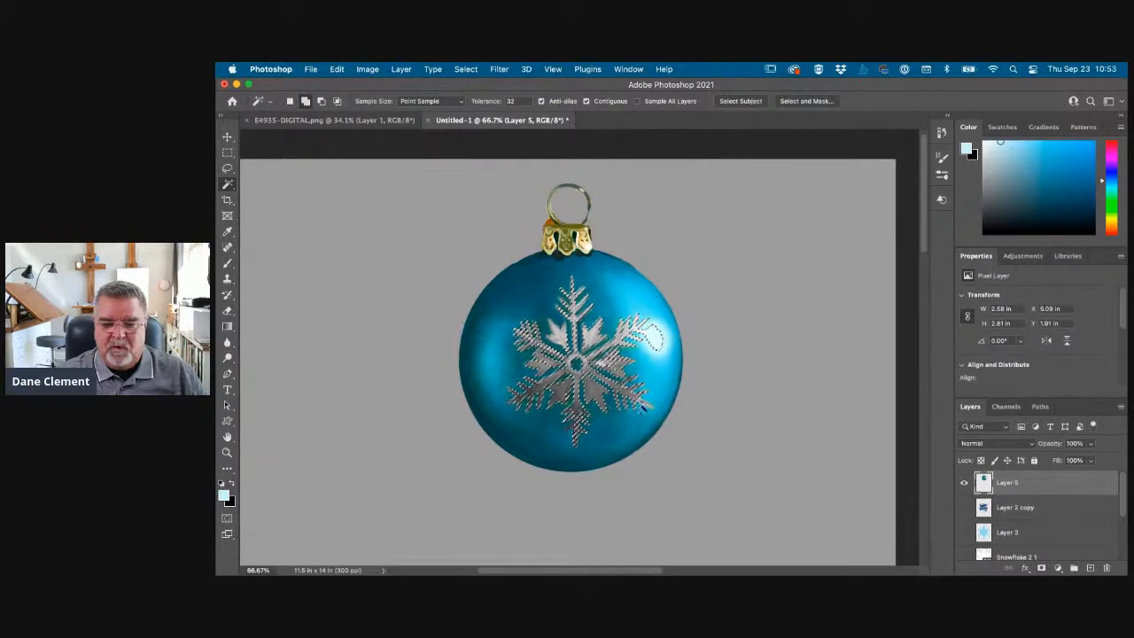
left_click(644, 404, "shift")
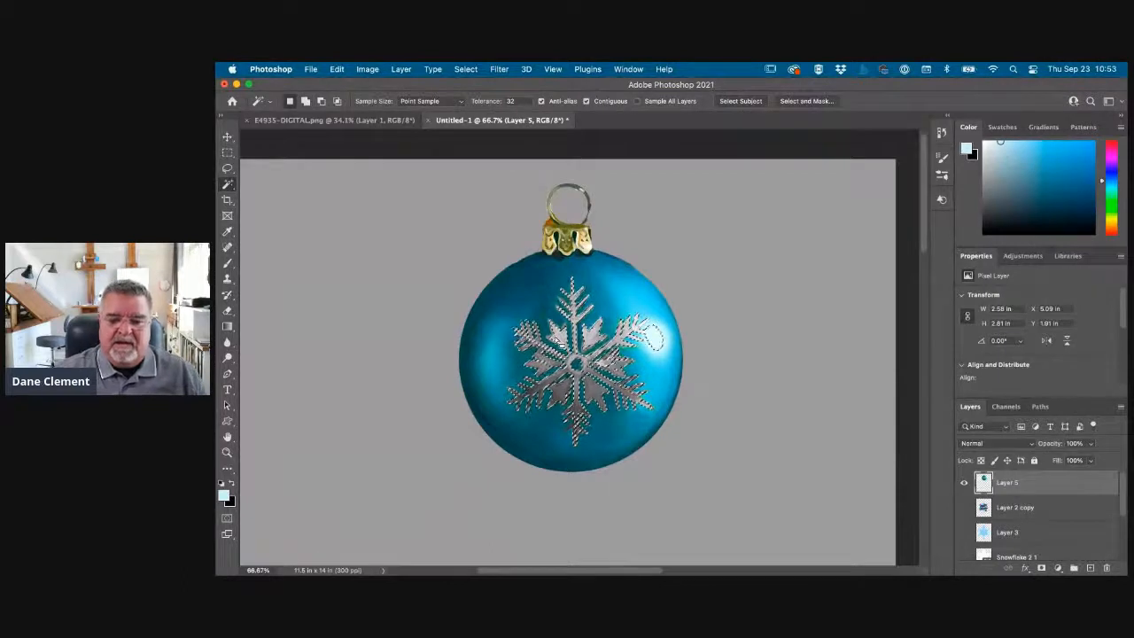
Subtract the stray highlight patch from the snowflake selection with the Lasso tool and hide the selection outline
key("l")
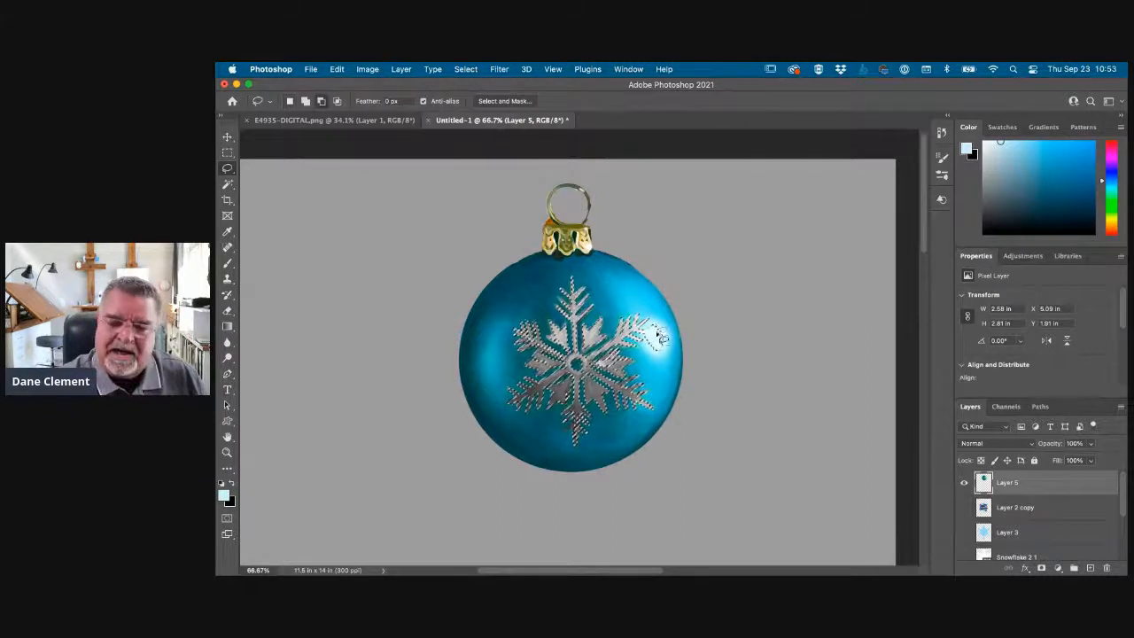
mouse_move(655, 325)
left_mouse_down()
mouse_move(649, 335)
mouse_move(656, 325)
left_mouse_up()
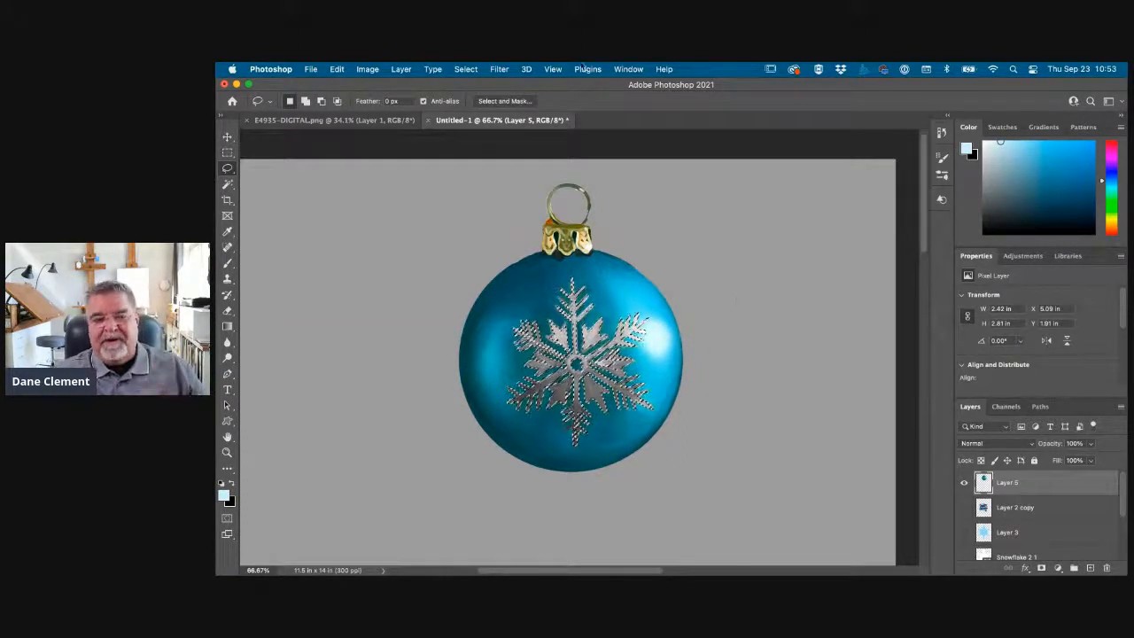
left_click(544, 68)
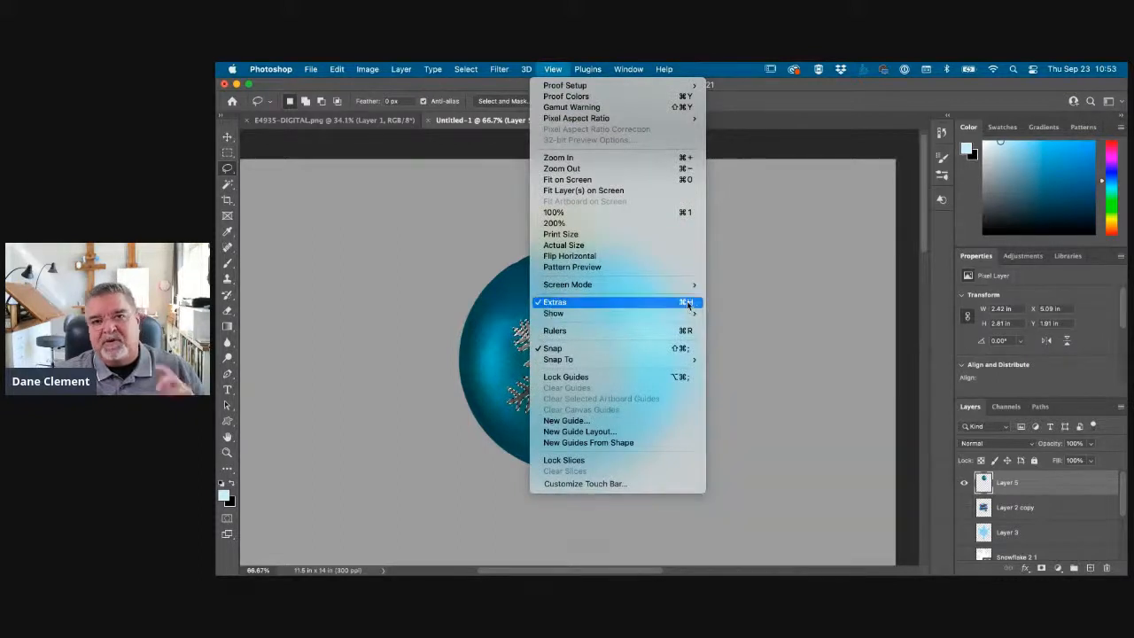
left_click(557, 302)
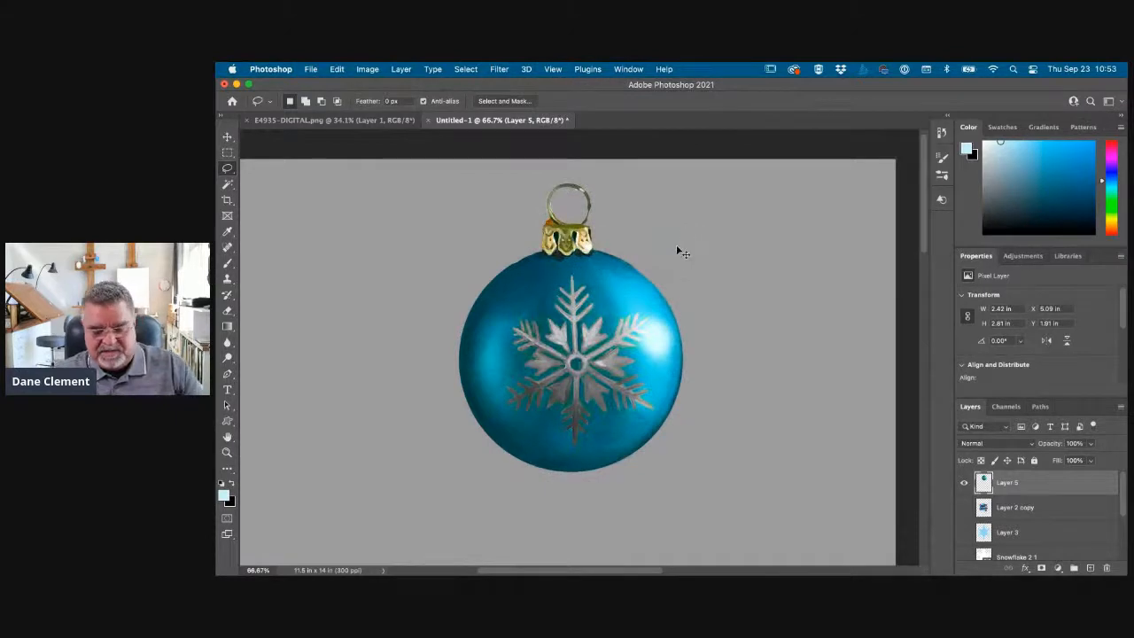
Brighten the selected snowflake motif with Levels, setting the midtone input to 1.33 and the white input to 208
key("super+l")
left_click_drag(692, 170, 835, 131)
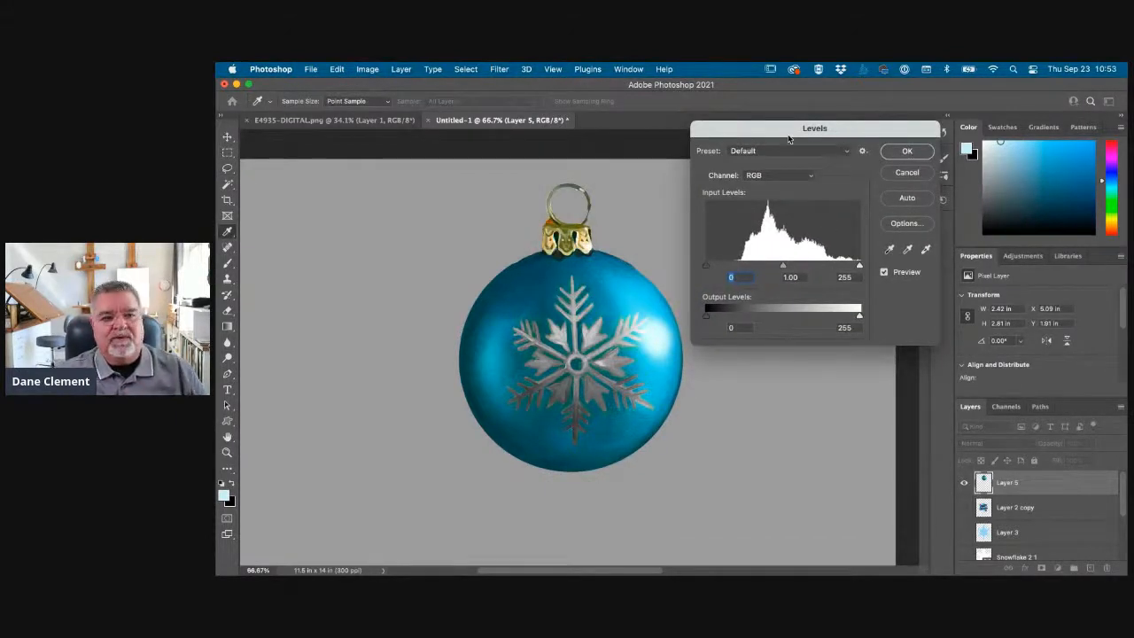
left_click_drag(860, 267, 755, 269)
left_click(756, 269)
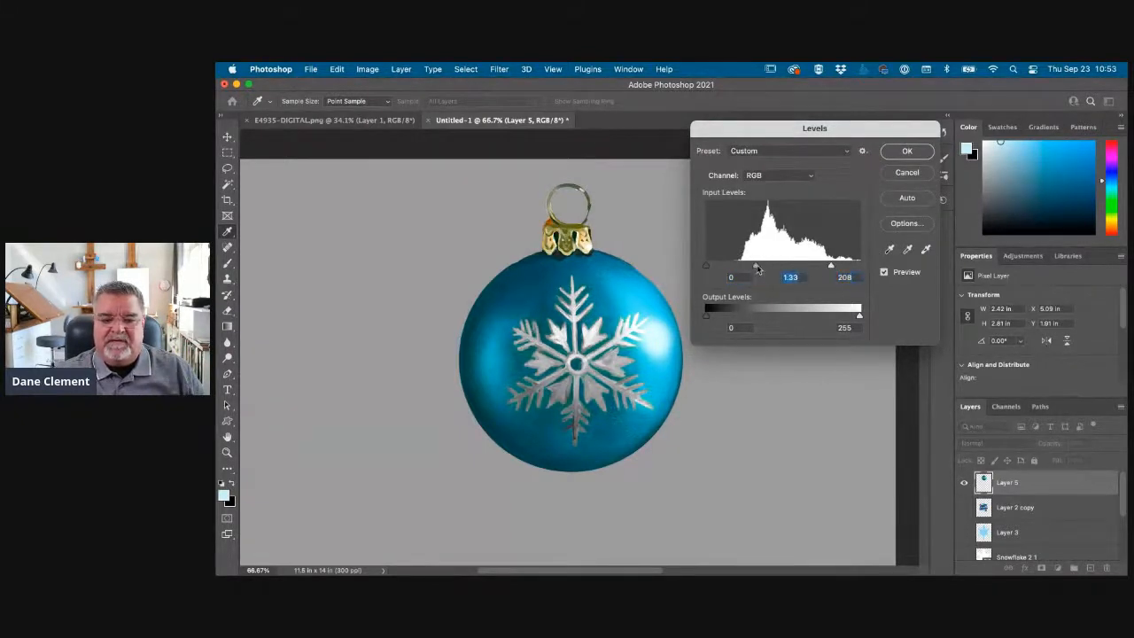
left_click(921, 155)
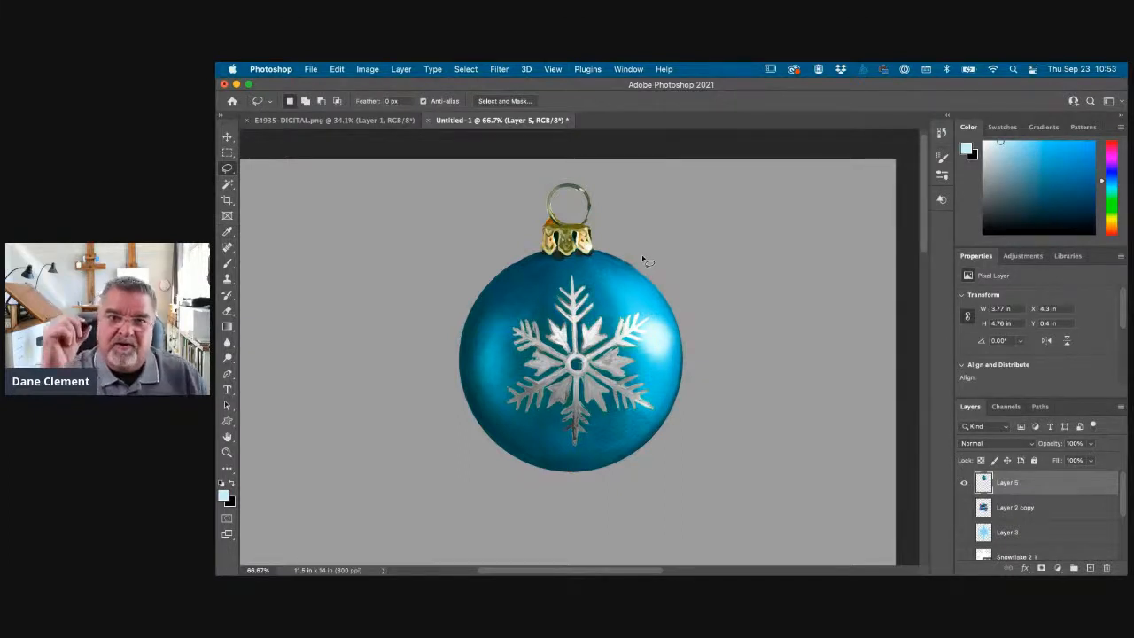
Select the ornament's ball below the gold cap with the Lasso tool and hide the selection outline
mouse_move(606, 239)
left_mouse_down()
mouse_move(511, 252)
mouse_move(449, 322)
mouse_move(450, 409)
mouse_move(500, 464)
mouse_move(575, 483)
mouse_move(671, 446)
mouse_move(704, 357)
mouse_move(654, 271)
mouse_move(610, 255)
left_mouse_up()
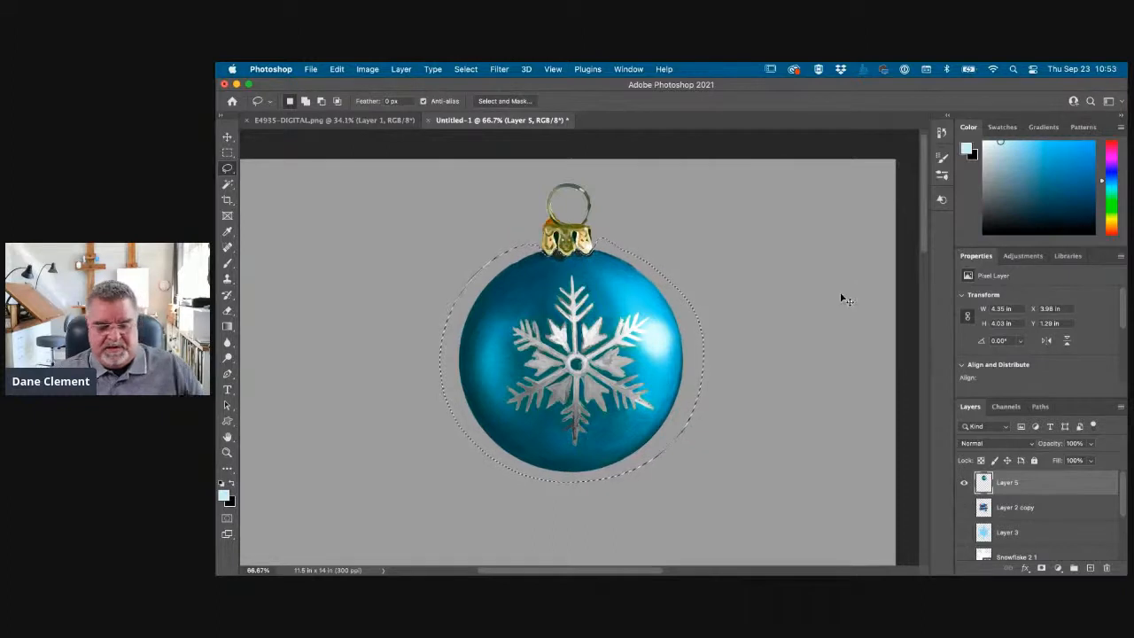
key("super+d")
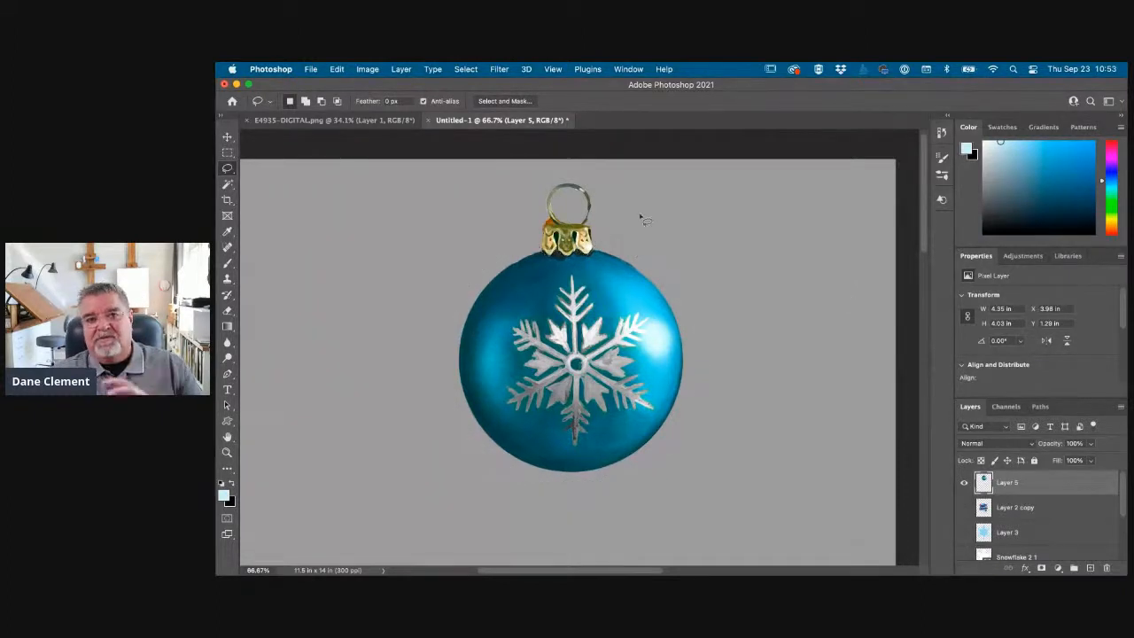
left_click(550, 69)
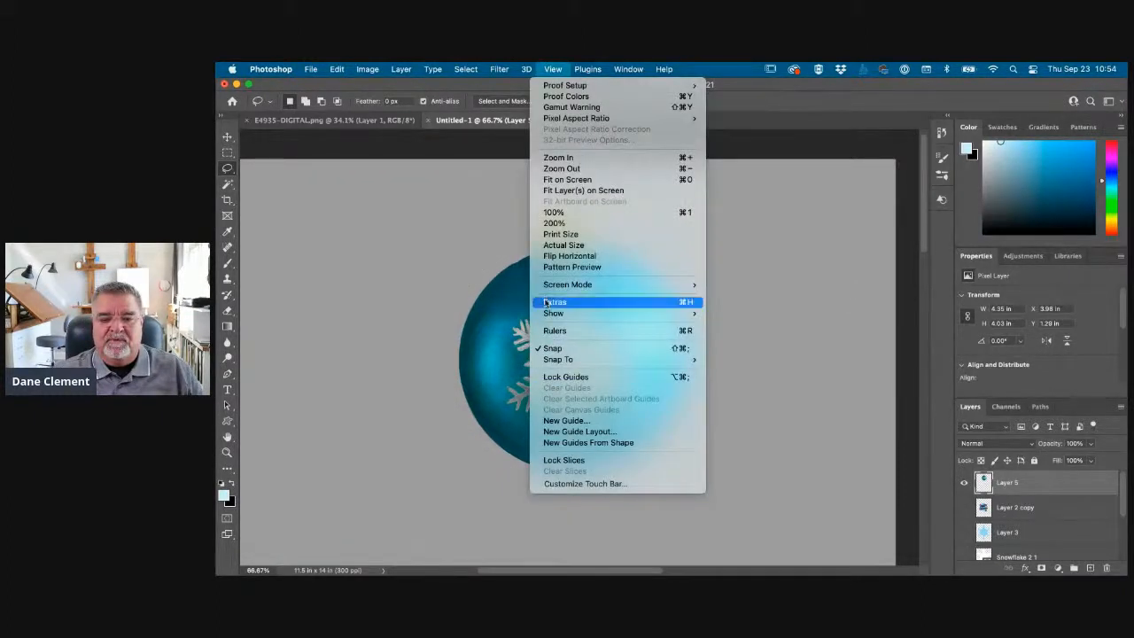
left_click(426, 270)
Recolour the selected ball from teal to red by shifting its hue with Hue/Saturation
key("super+u")
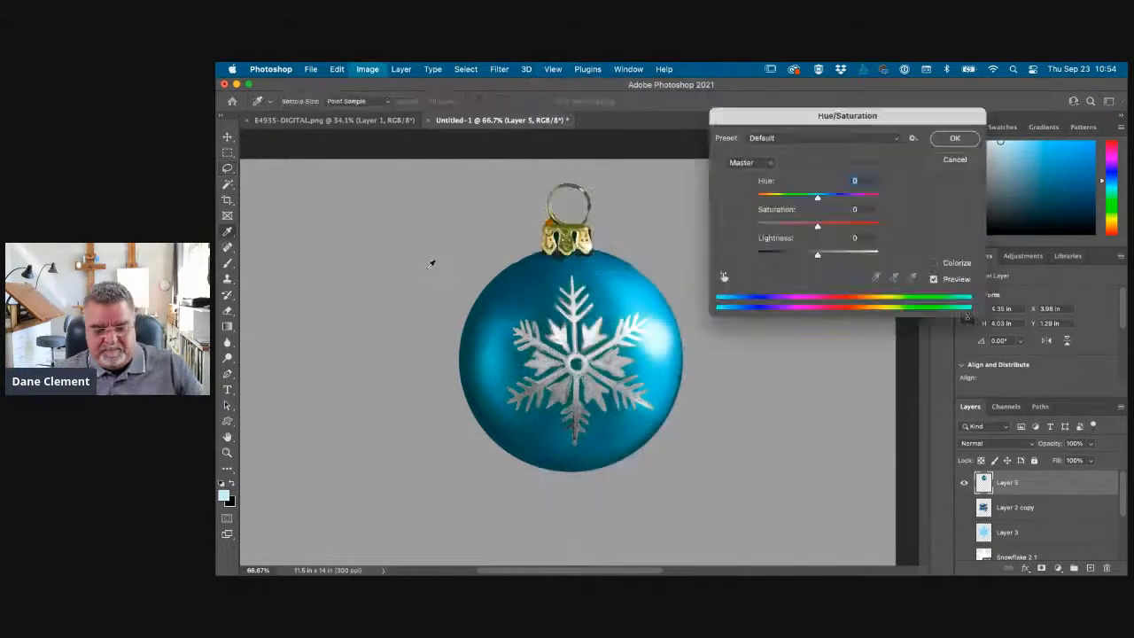
left_click_drag(841, 116, 854, 100)
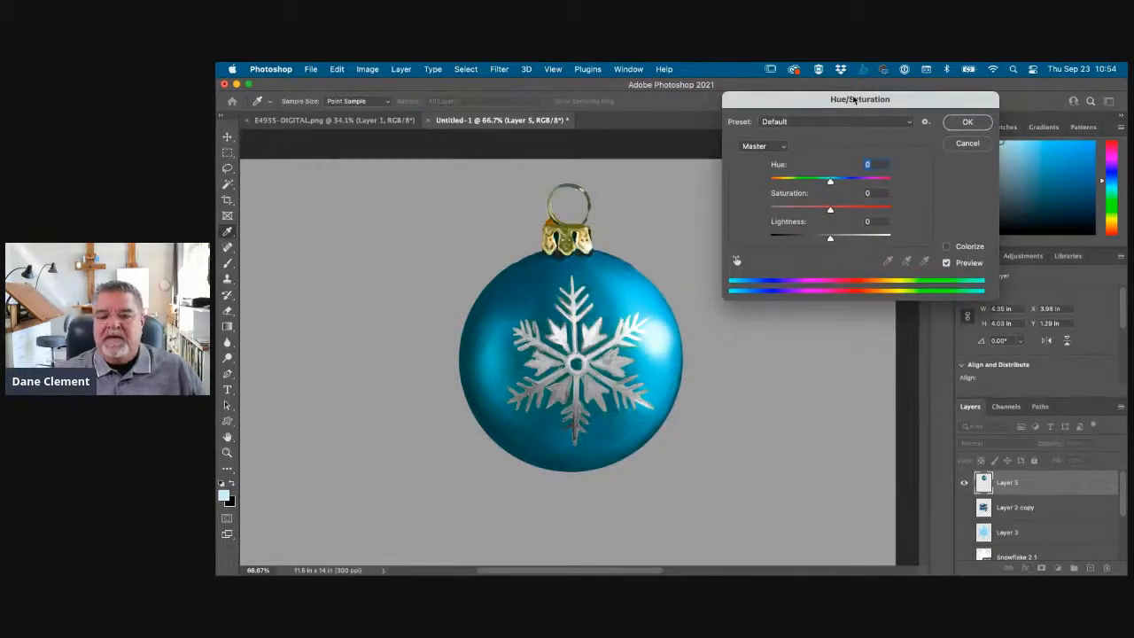
left_click_drag(829, 181, 856, 210)
left_click(968, 130)
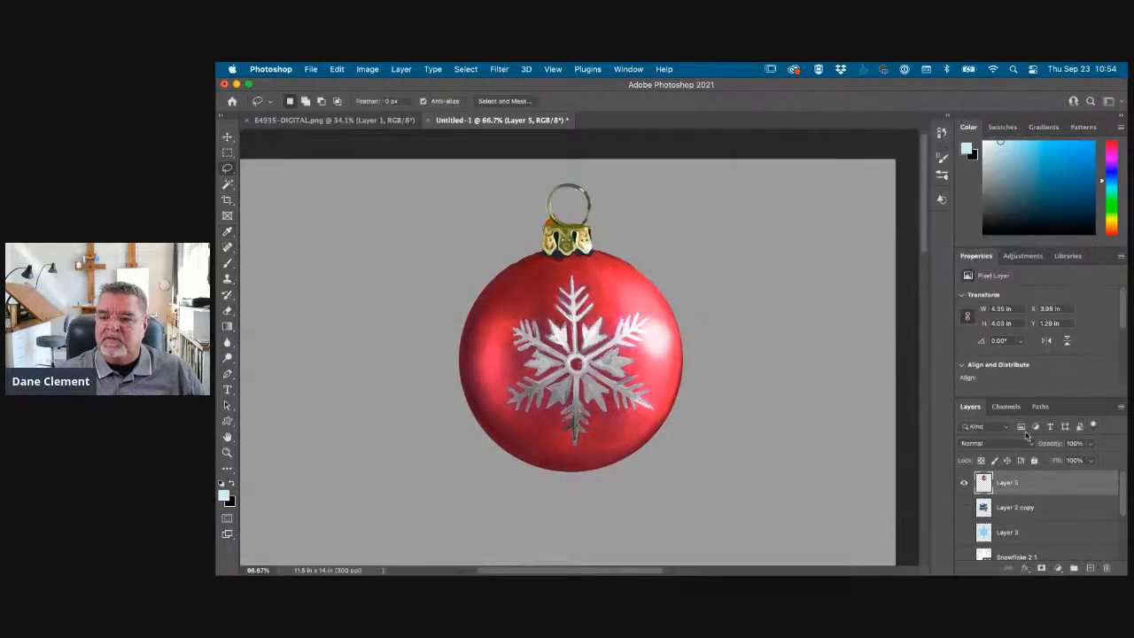
Duplicate the red ornament layer and turn the copy's ball green with a Hue/Saturation hue of +108
left_click_drag(983, 481, 1091, 570)
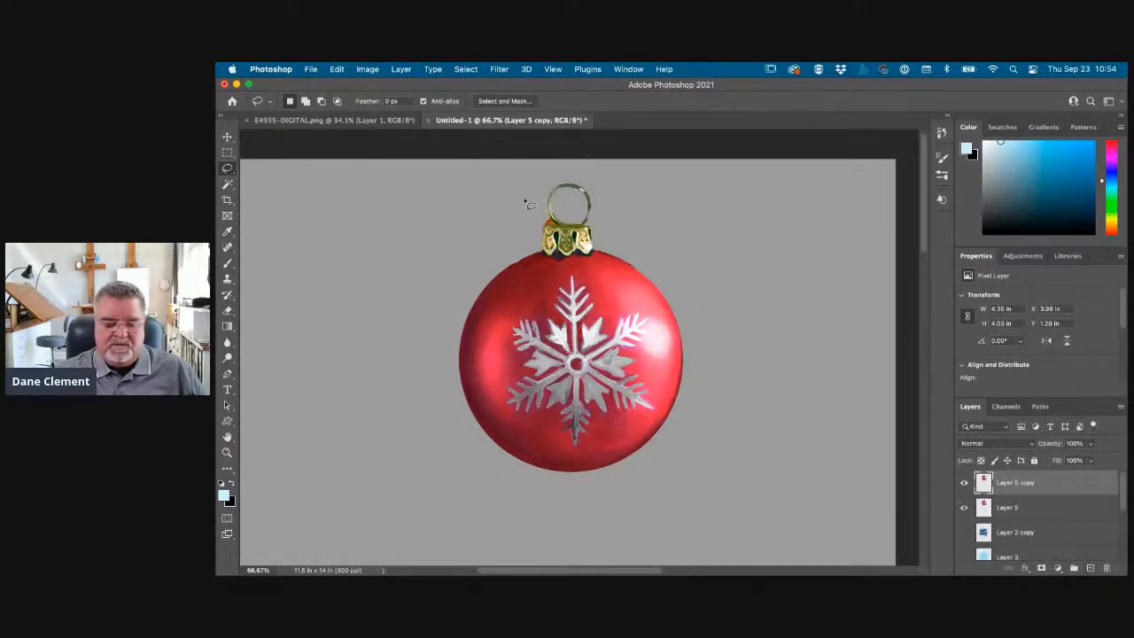
key("super+u")
left_click_drag(830, 182, 873, 181)
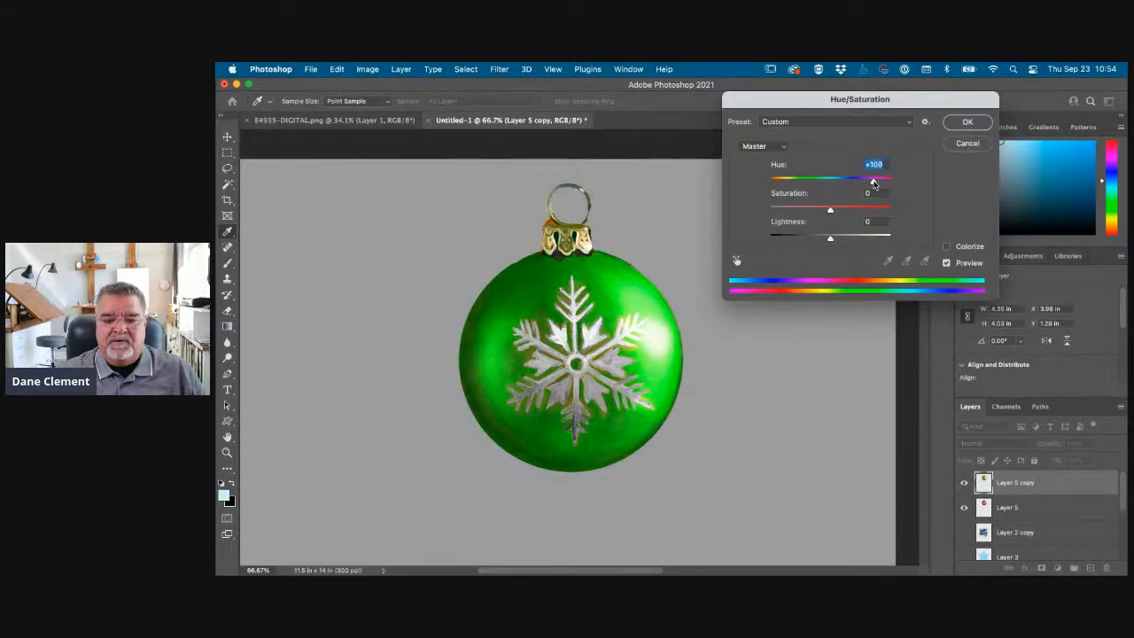
left_click(975, 122)
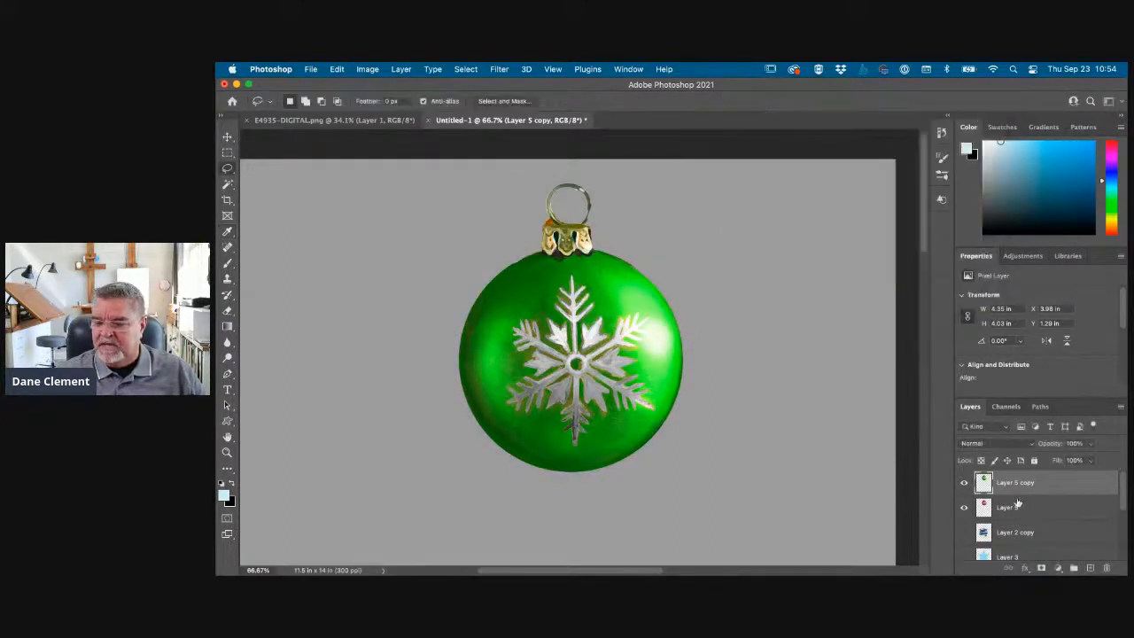
Duplicate the green ornament layer and shift the hue of the copy's ball to purple
left_click_drag(1009, 483, 1090, 568)
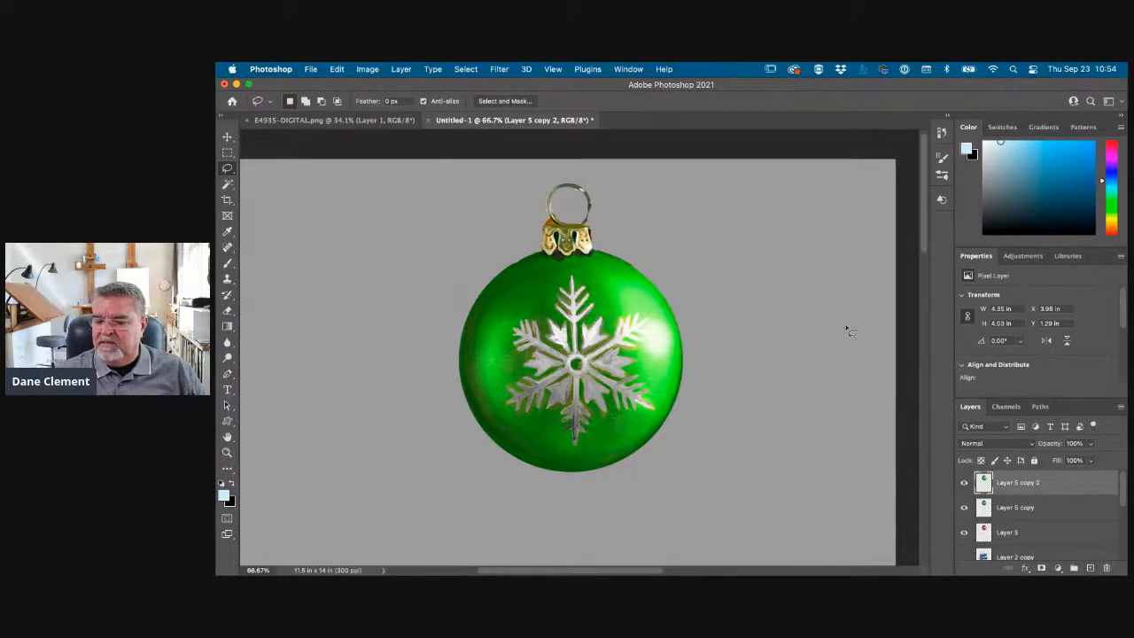
key("super+u")
left_click_drag(830, 181, 885, 183)
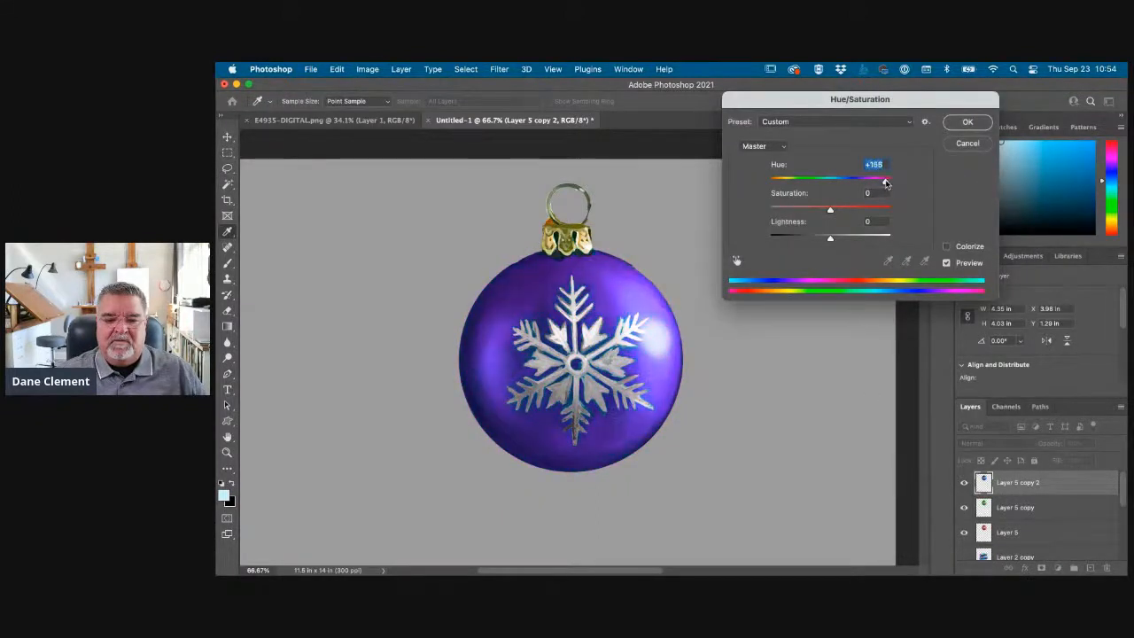
left_click(967, 122)
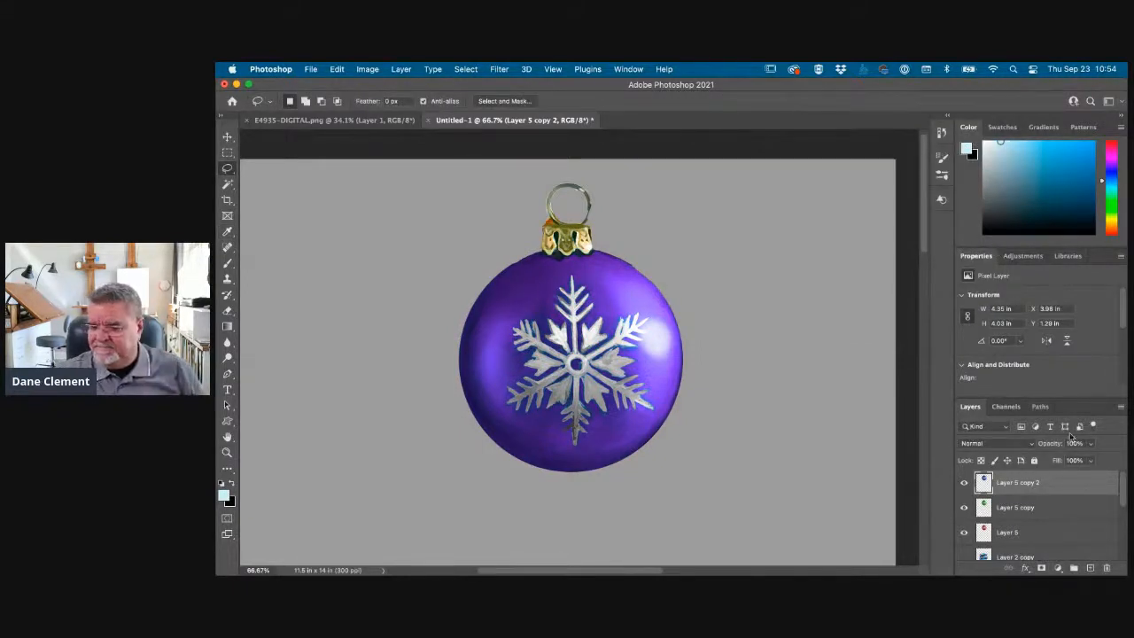
Duplicate the purple ornament layer and turn the copy's ball blue with a Hue/Saturation hue of -40
left_click_drag(993, 485, 1089, 566)
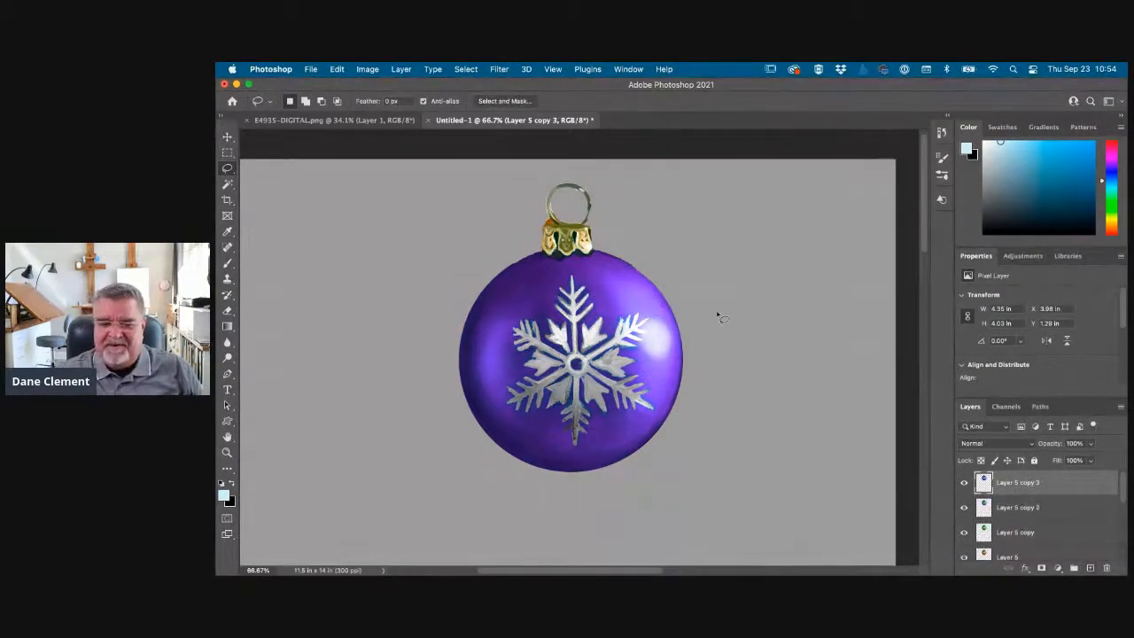
key("super+u")
left_click_drag(829, 182, 805, 182)
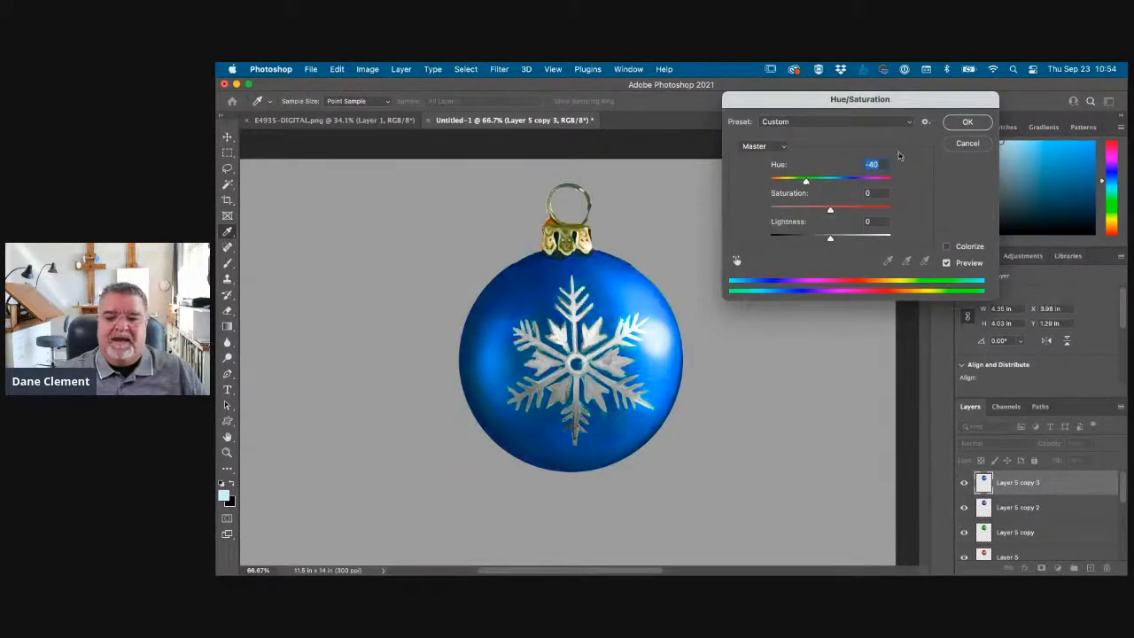
left_click(964, 121)
key("l")
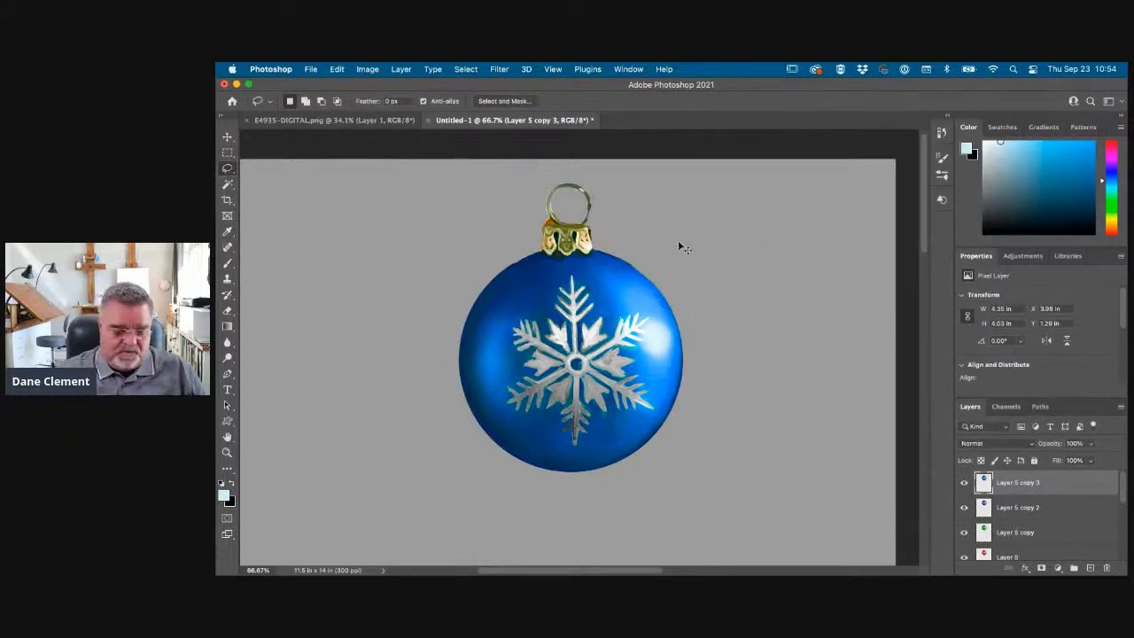
Show the Merry Christmas artwork and the large blue snowflake layers again beneath the ornaments
key("super+0")
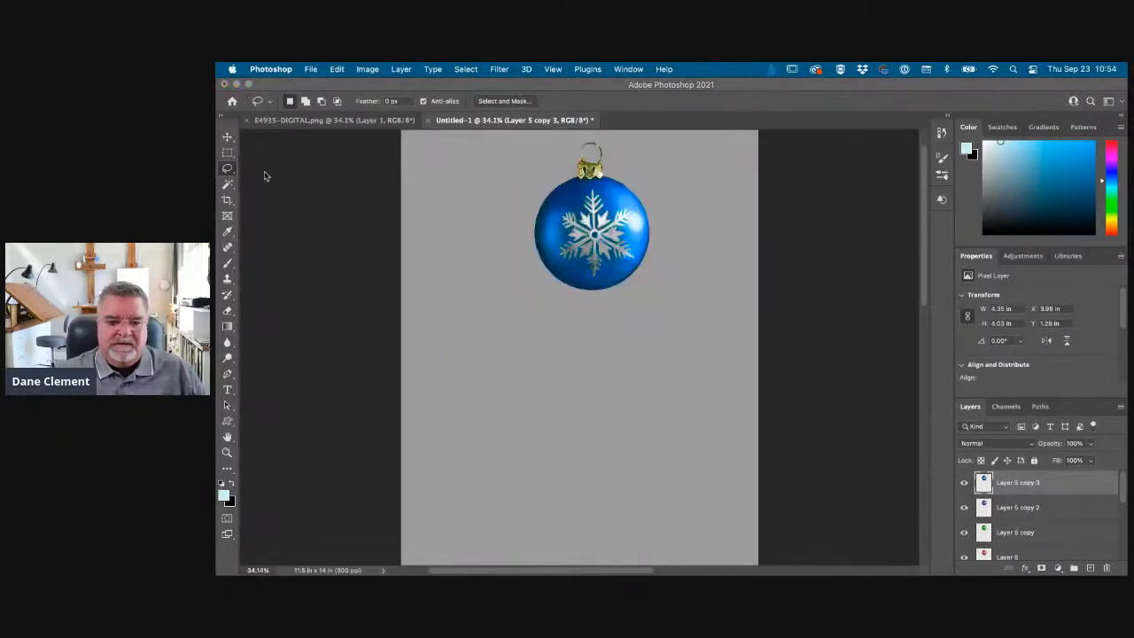
scroll(1023, 513, "down", 3)
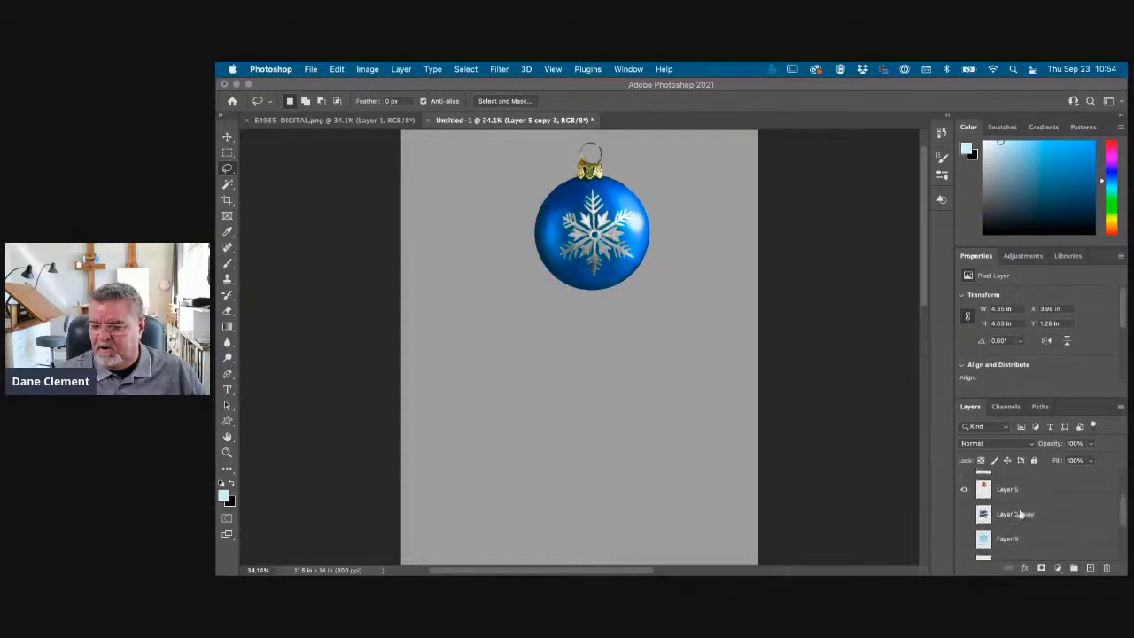
left_click(963, 500)
left_click(963, 526)
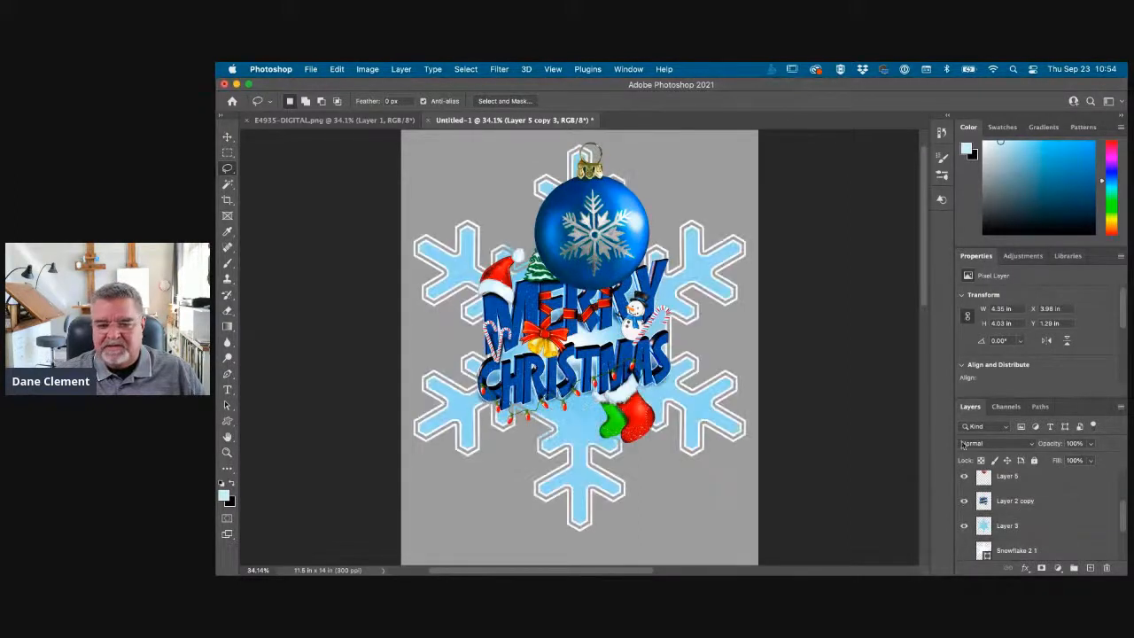
scroll(1031, 478, "up", 3)
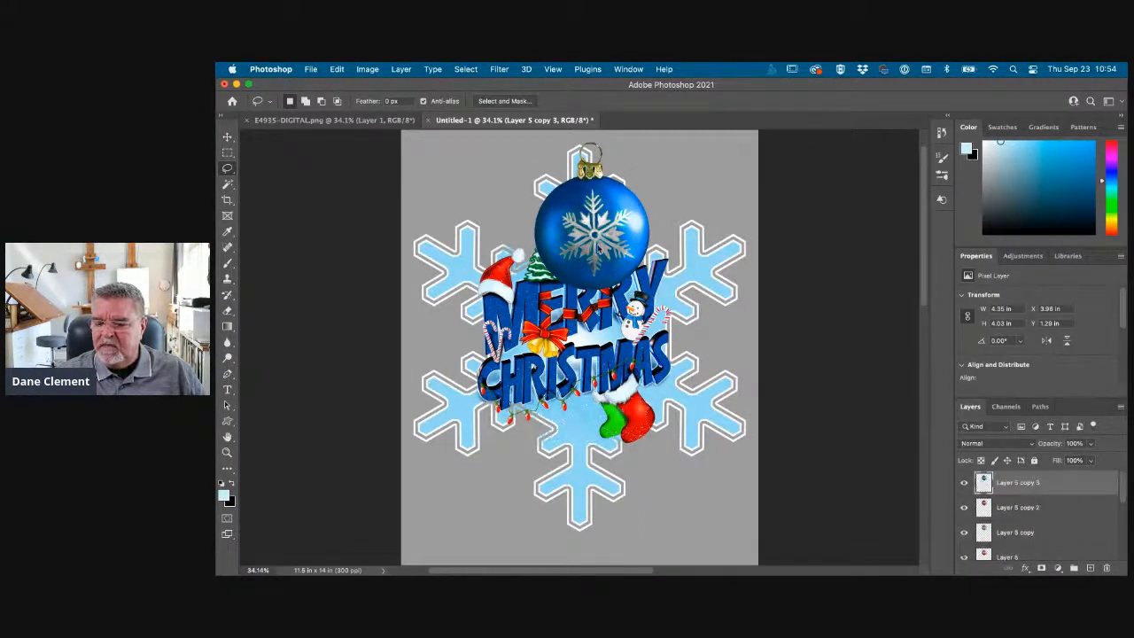
Scale all four ornament layers together to 53.87% with Free Transform and move them onto the snowflake's top arm
key("v")
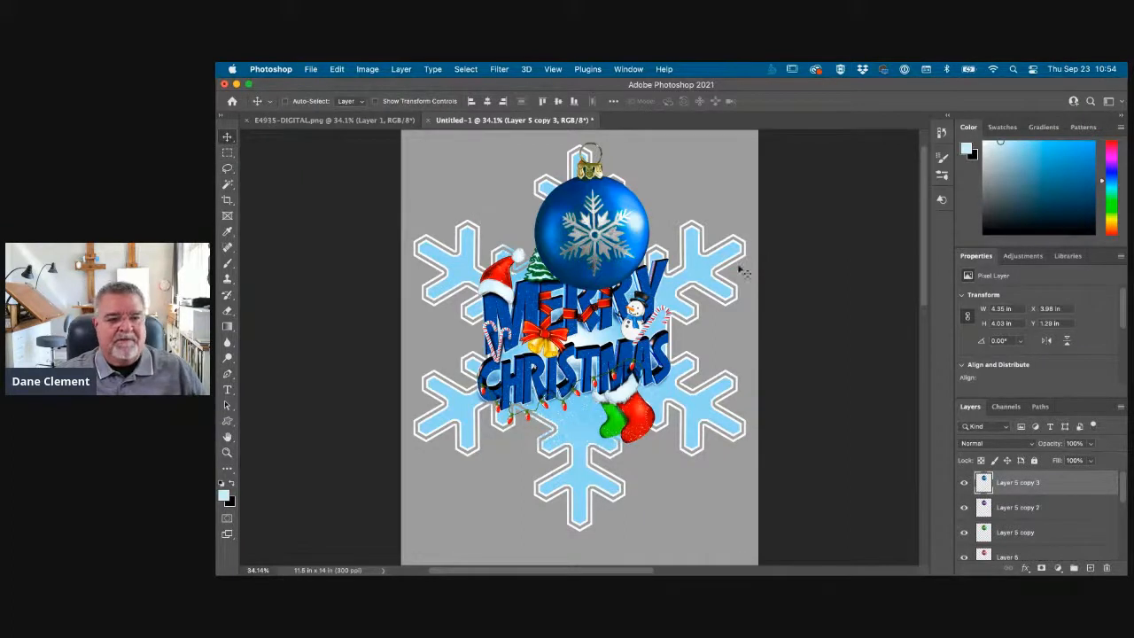
left_click(988, 512, "shift")
left_click(986, 534, "shift")
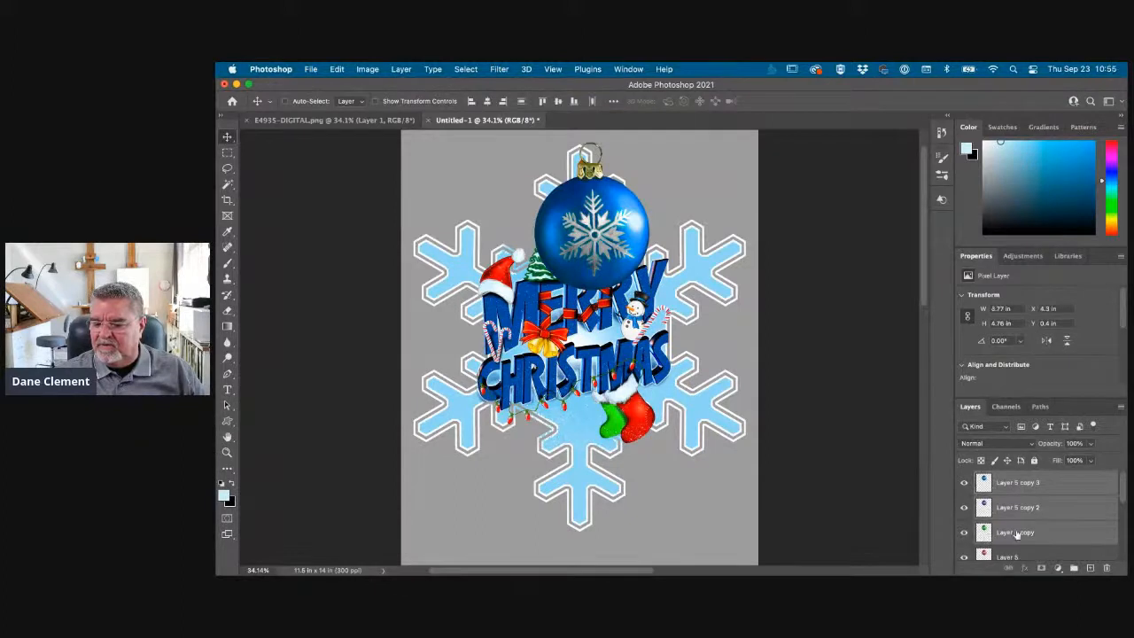
scroll(985, 540, "down", 1)
left_click(985, 544, "shift")
scroll(985, 532, "down", 2)
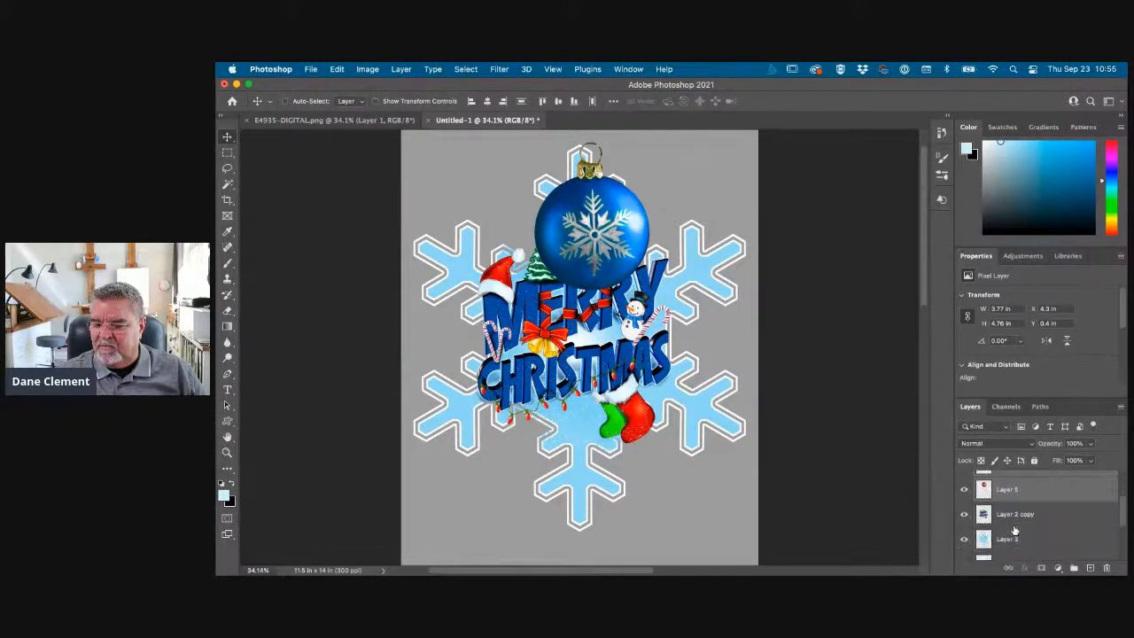
left_click(335, 69)
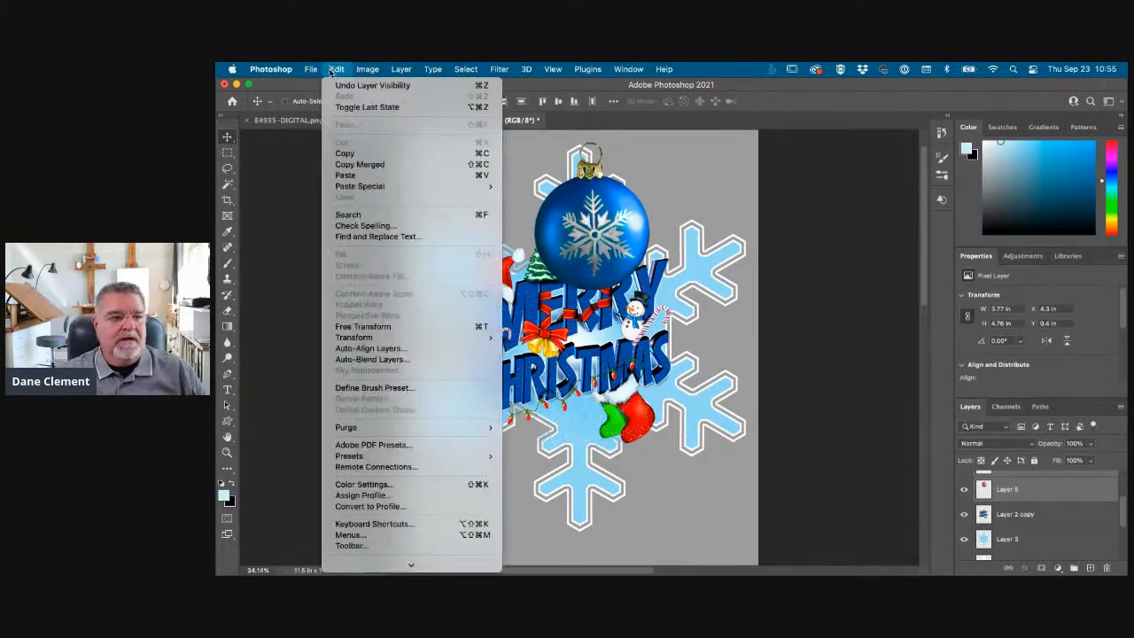
left_click(362, 326)
left_click_drag(650, 287, 624, 255)
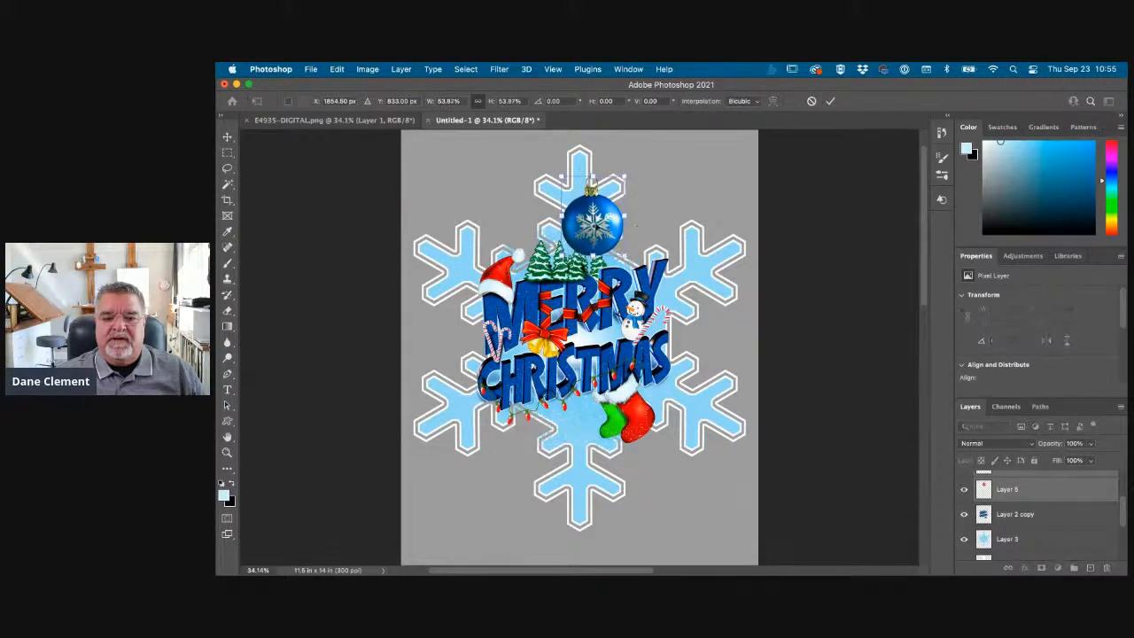
key("Return")
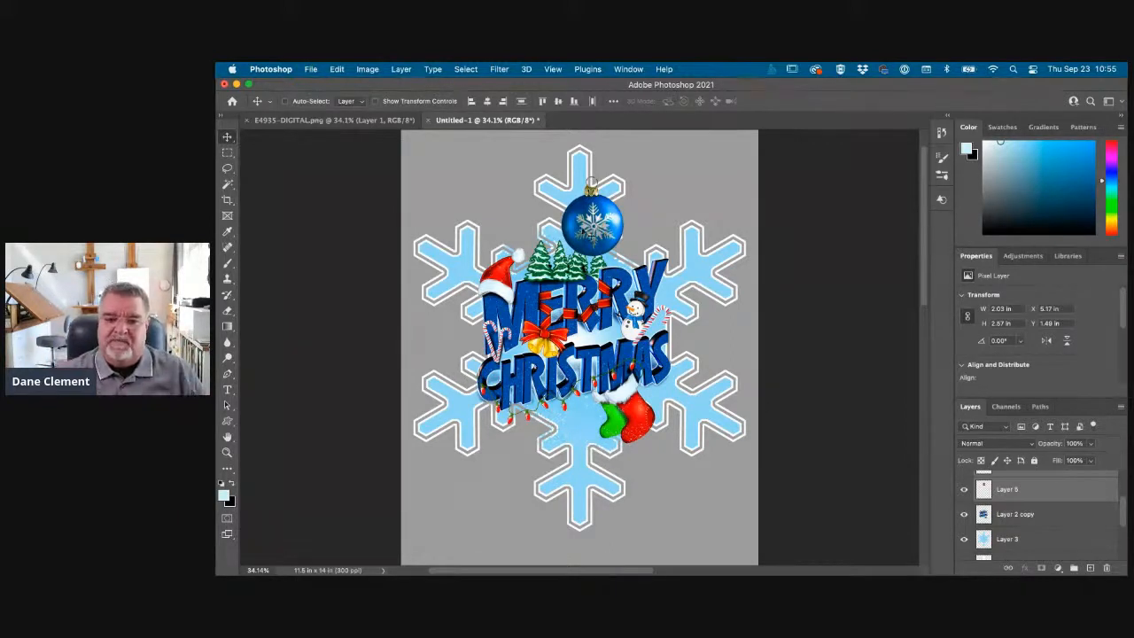
left_click_drag(604, 231, 595, 195)
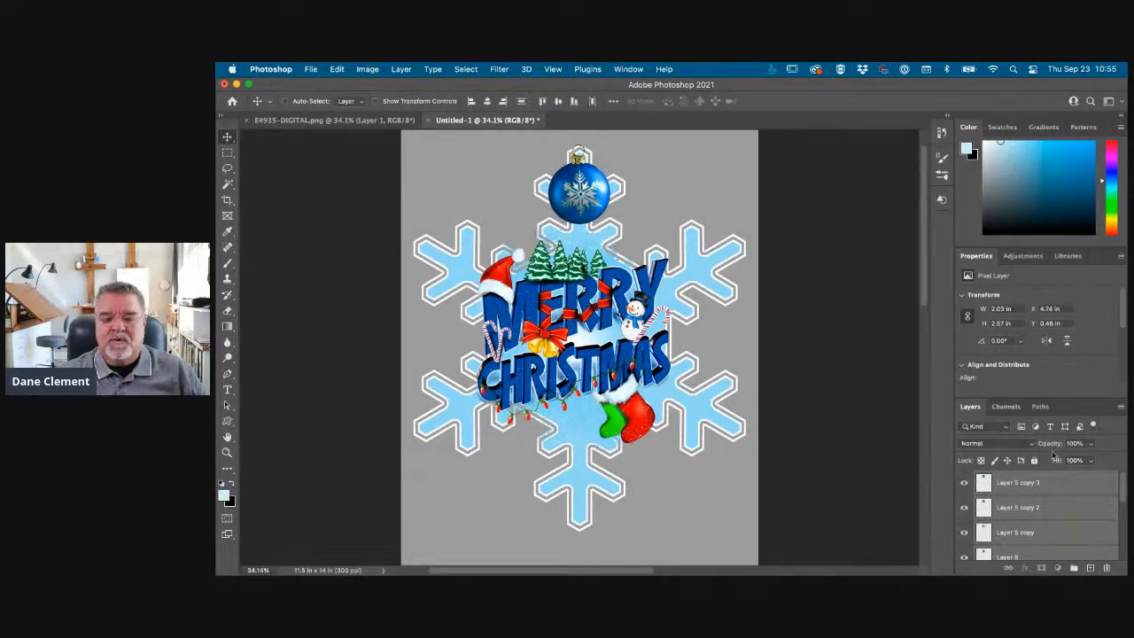
Move the purple ornament to the snowflake's lower-left arm and place the green ornament just below and to its right
left_click(984, 505)
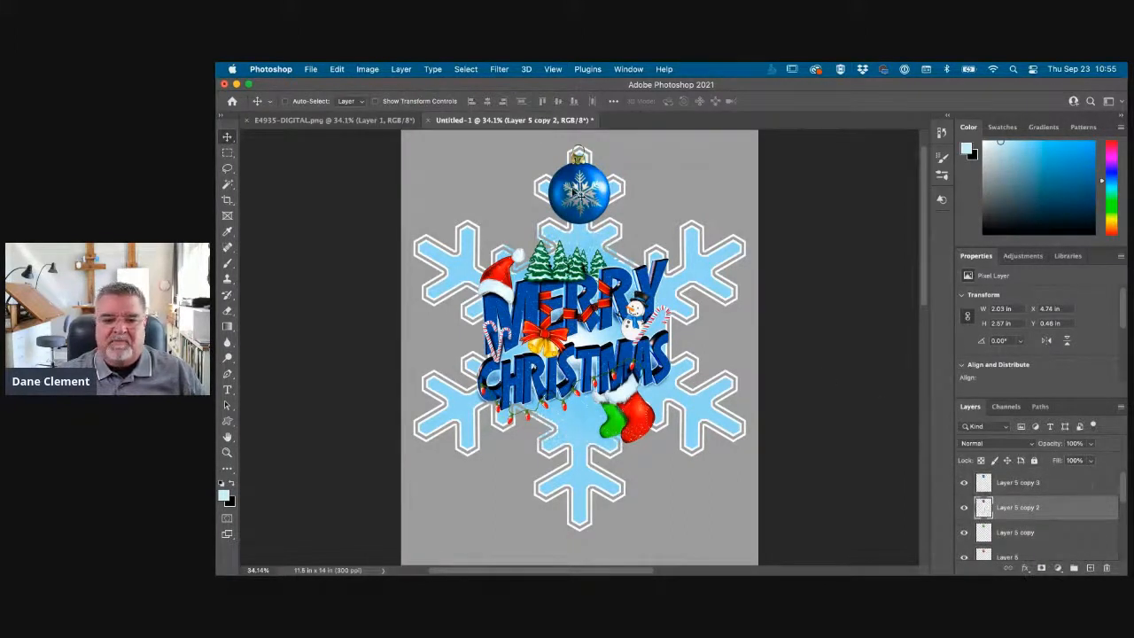
left_click_drag(577, 189, 469, 431)
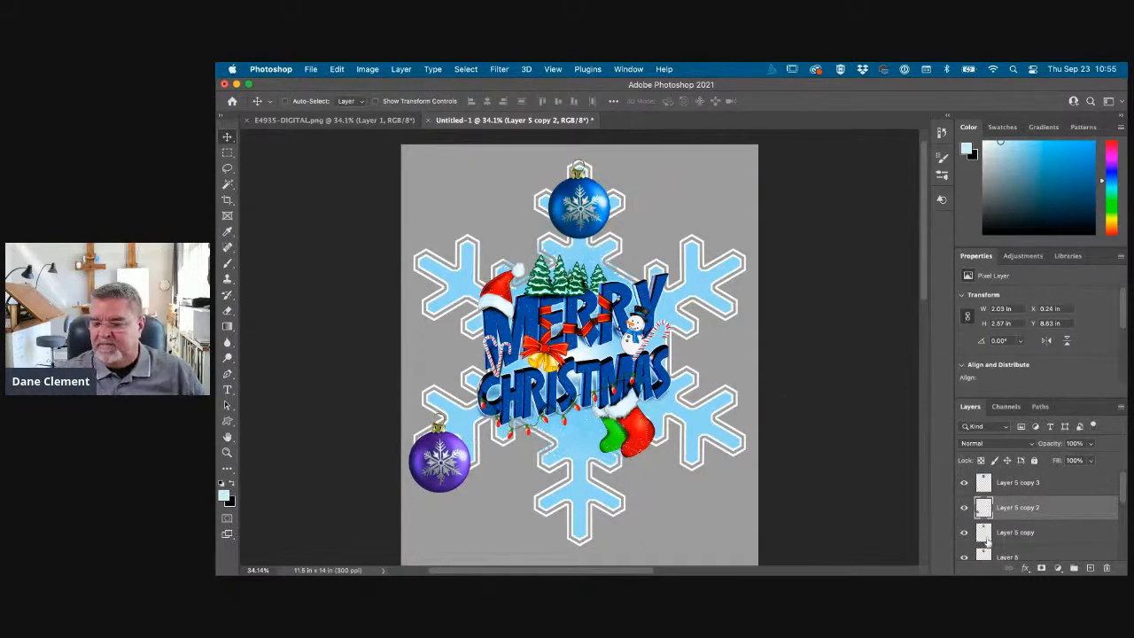
left_click(1014, 532)
left_click_drag(664, 233, 523, 539)
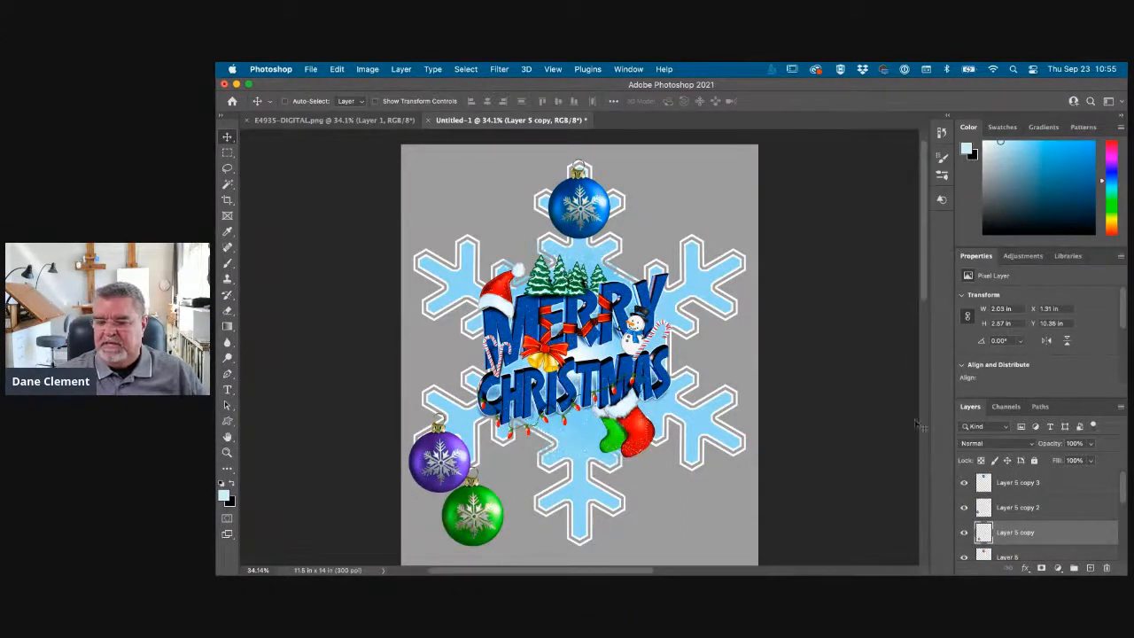
Move the red ornament to the right end of CHRISTMAS and place a duplicate of it below the lettering, beside the purple one
scroll(898, 423, "down", 2)
scroll(1021, 551, "down", 1)
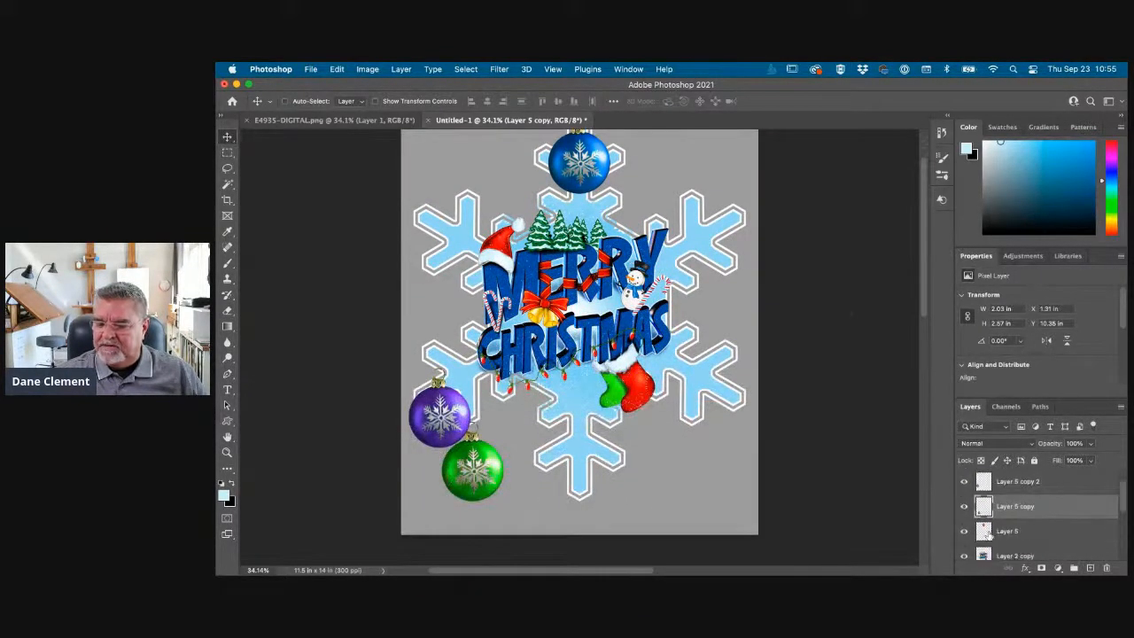
left_click(1008, 532)
left_click_drag(603, 196, 707, 356)
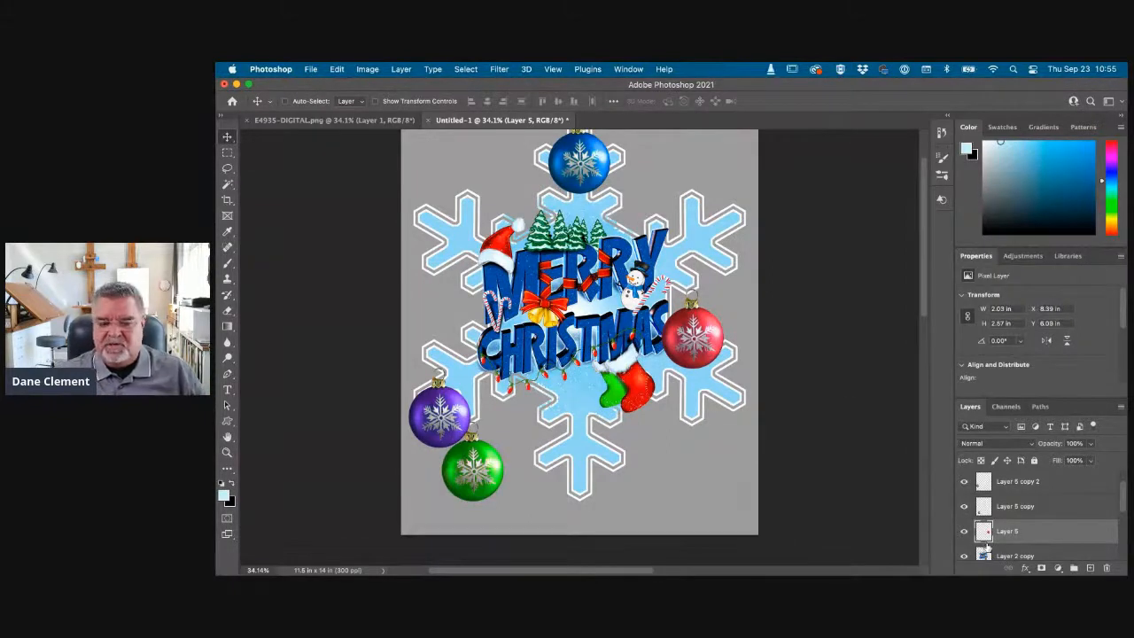
left_click_drag(983, 532, 1090, 568)
left_click_drag(686, 351, 536, 440)
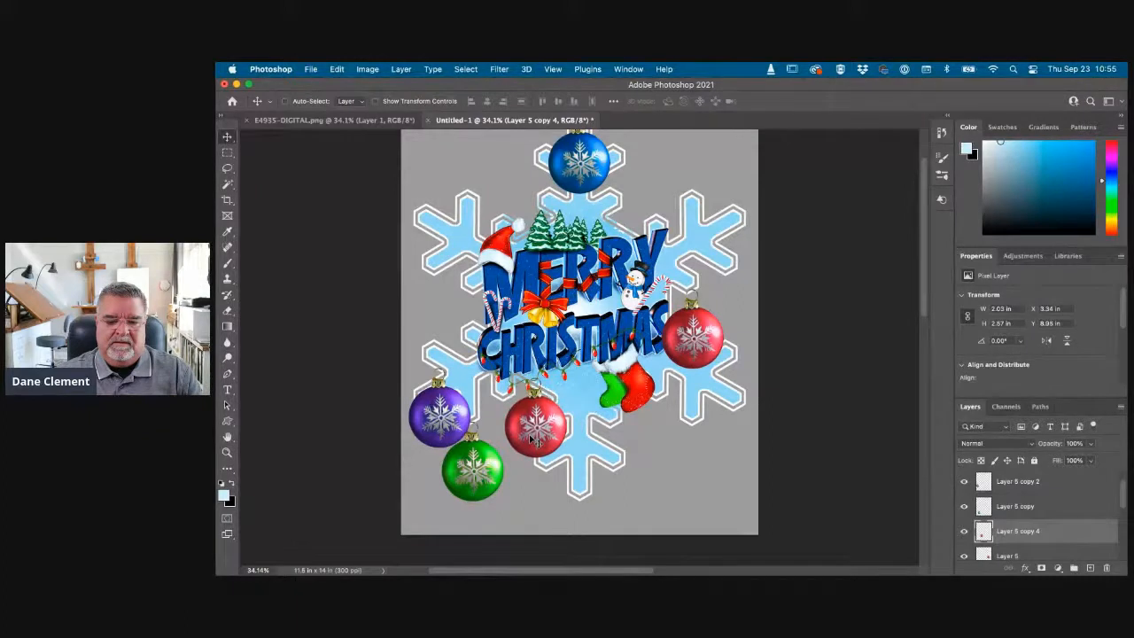
Duplicate the green ornament and hang the copy from the tip of the snowflake's upper-right arm
left_click(995, 514)
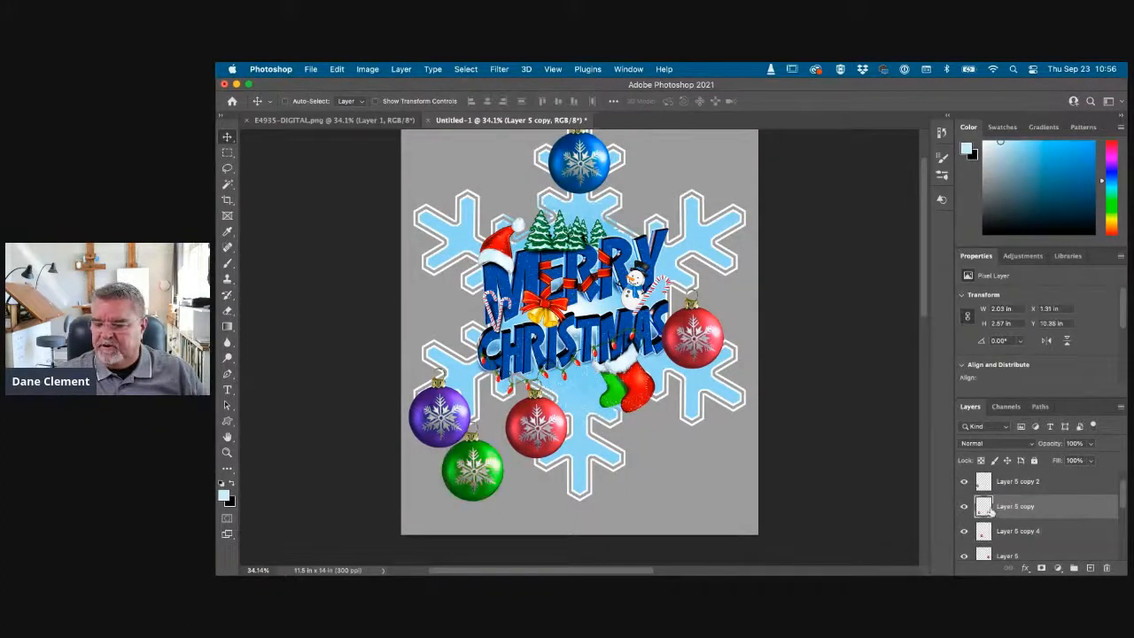
double_click(996, 513)
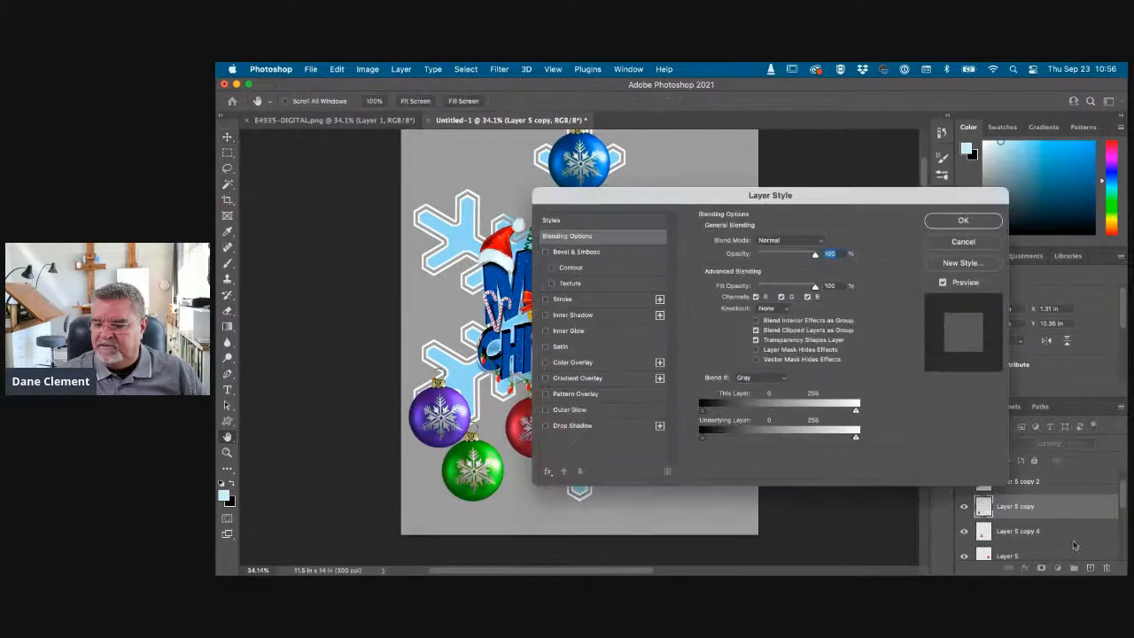
left_click(985, 245)
left_click_drag(985, 512, 1090, 568)
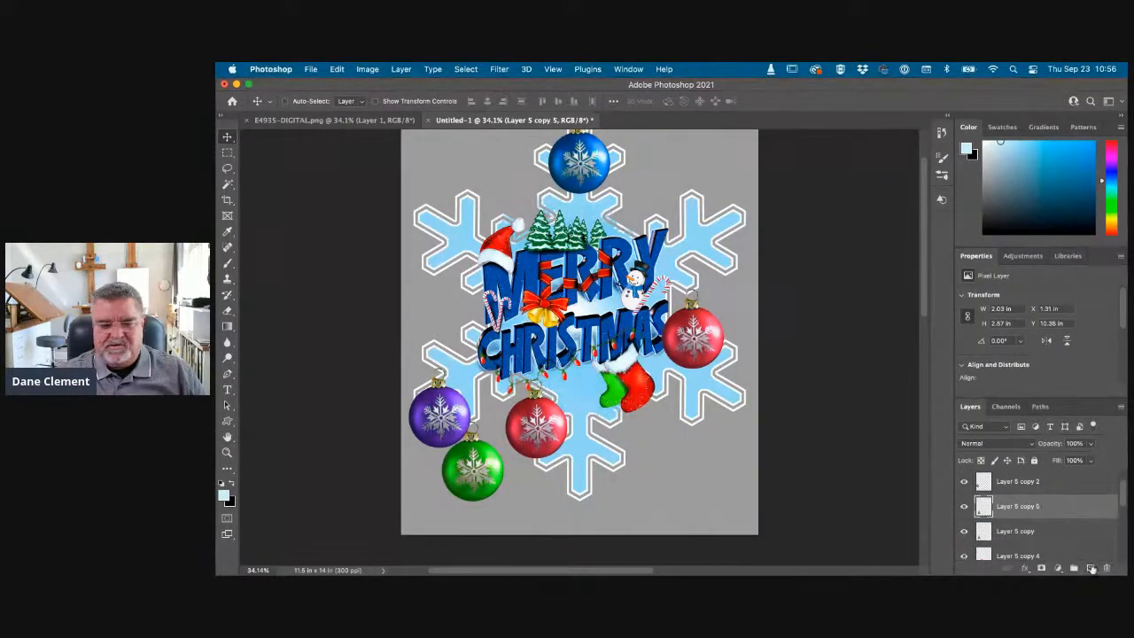
left_click_drag(524, 458, 781, 261)
key("Up")
key("Up")
key("Up")
key("Up")
key("Up")
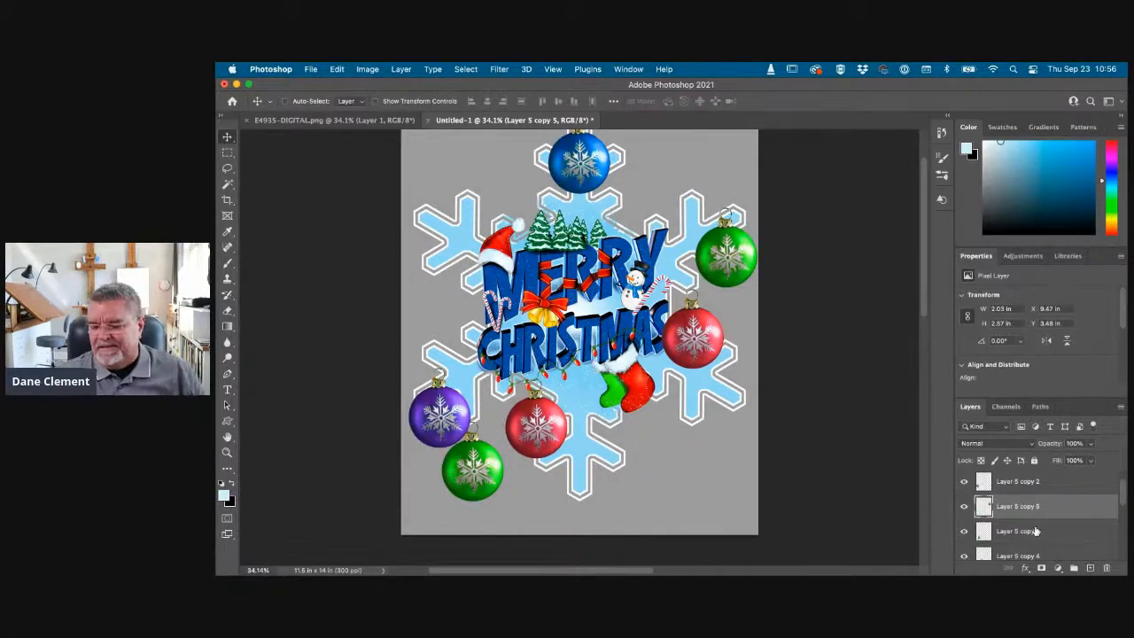
Duplicate the purple ornament to just above the trees and move the blue ornament from the top to the snowflake's upper-left arm
scroll(1010, 515, "up", 1)
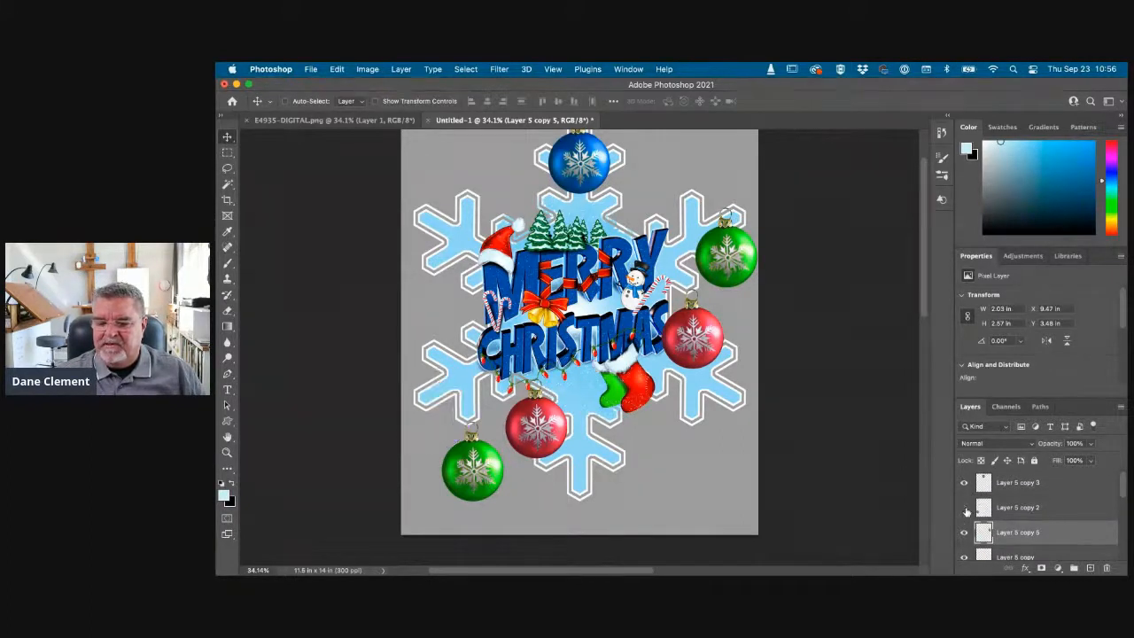
left_click(963, 507)
left_click(964, 507)
left_click(987, 510)
left_click_drag(983, 509, 1091, 568)
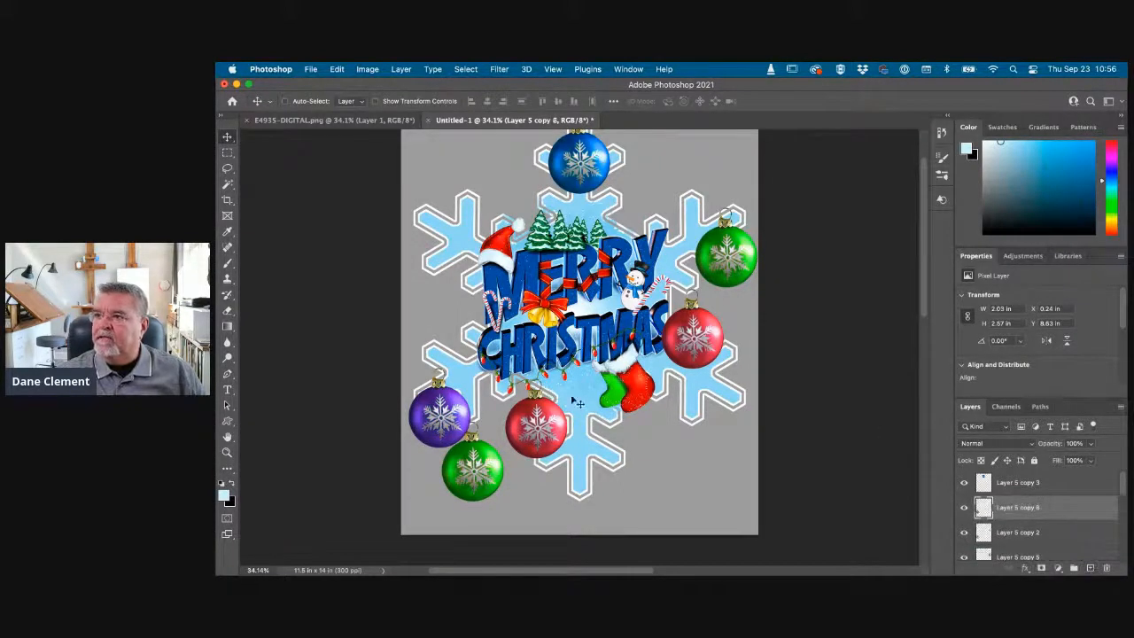
left_click_drag(458, 416, 585, 205)
left_click(985, 484)
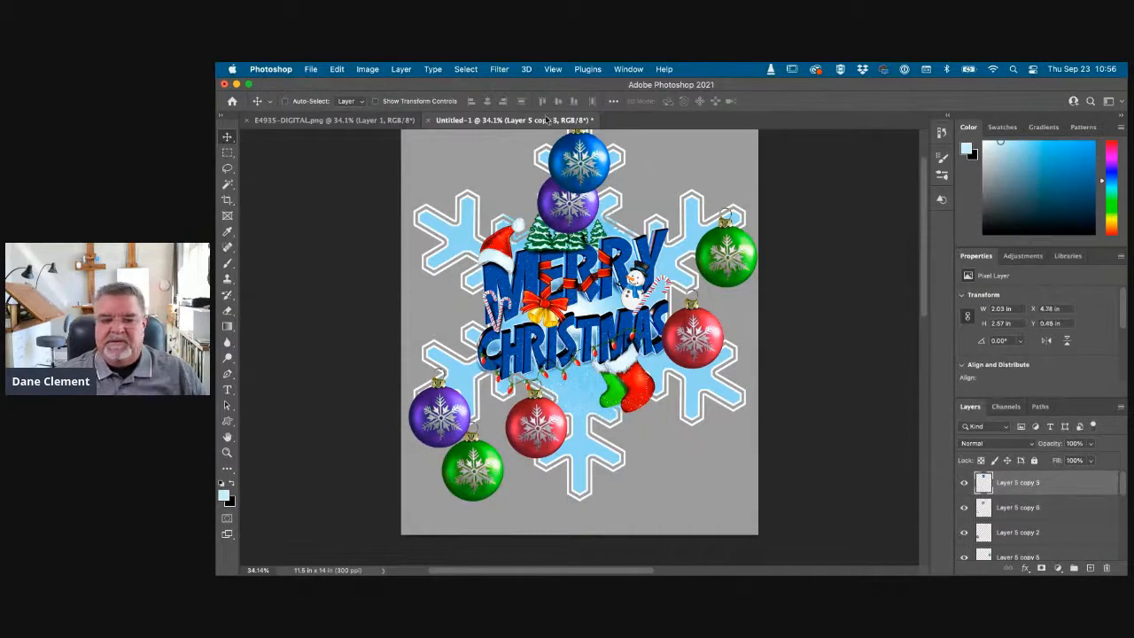
left_click_drag(595, 156, 452, 253)
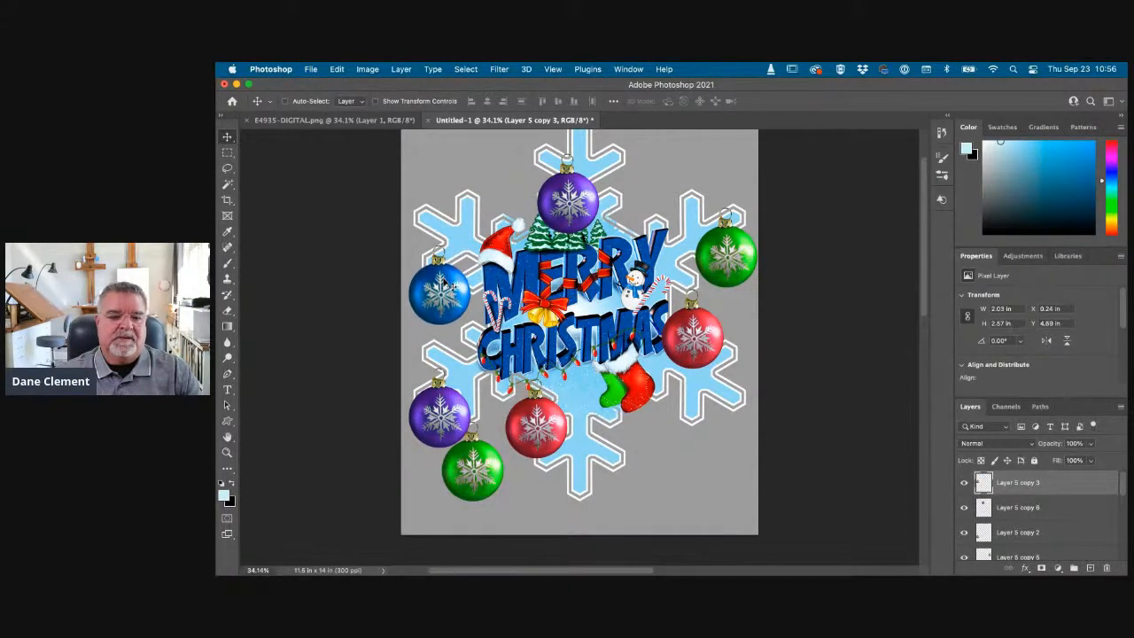
Hang the purple duplicate from the snowflake's top arm, centred on its tip at about X 4.8 in, Y 0.46 in
left_click(977, 512)
left_click_drag(578, 216, 589, 195)
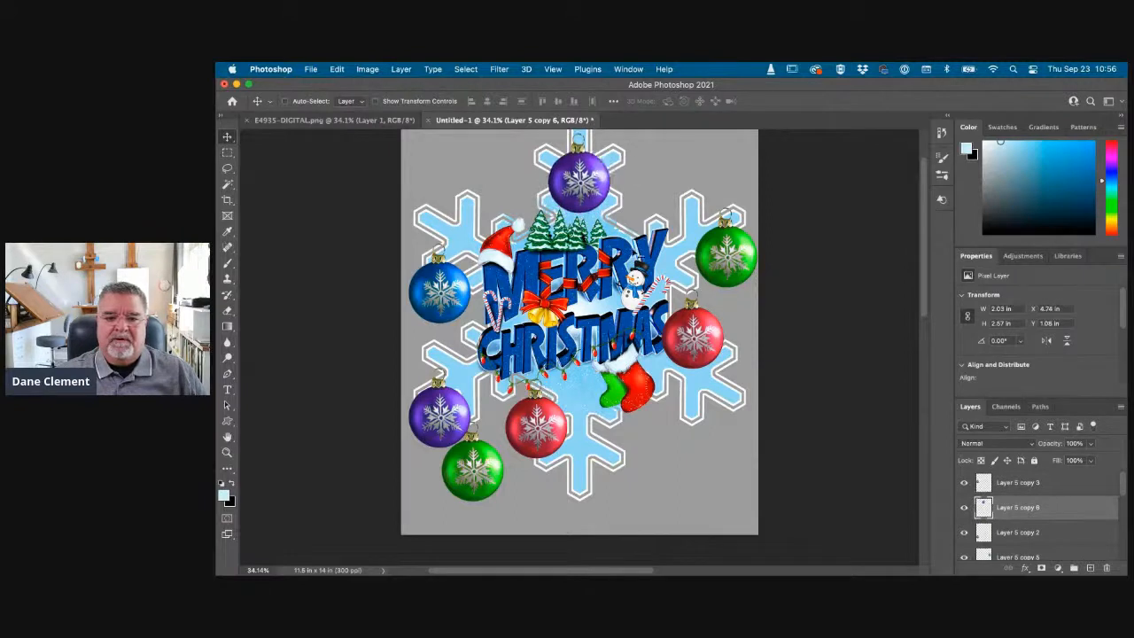
scroll(632, 253, "up", 3)
left_click_drag(599, 254, 593, 234)
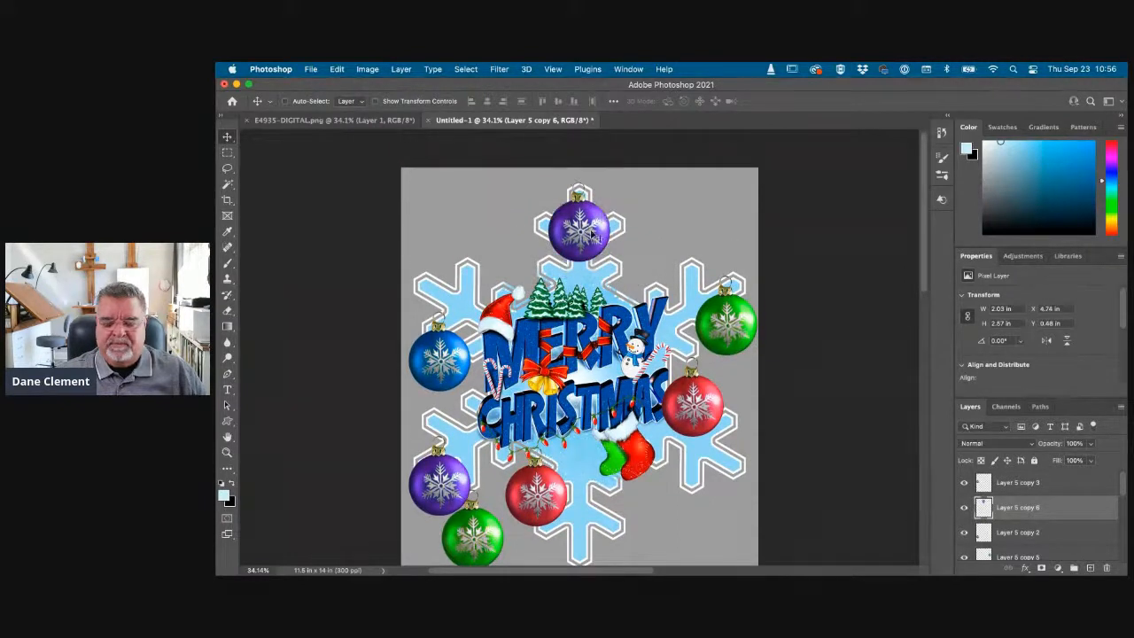
scroll(594, 234, "down", 1)
key("Right")
key("Right")
key("Right")
key("Right")
key("Right")
key("Right")
key("Right")
key("Right")
key("Right")
key("Right")
key("Right")
key("Right")
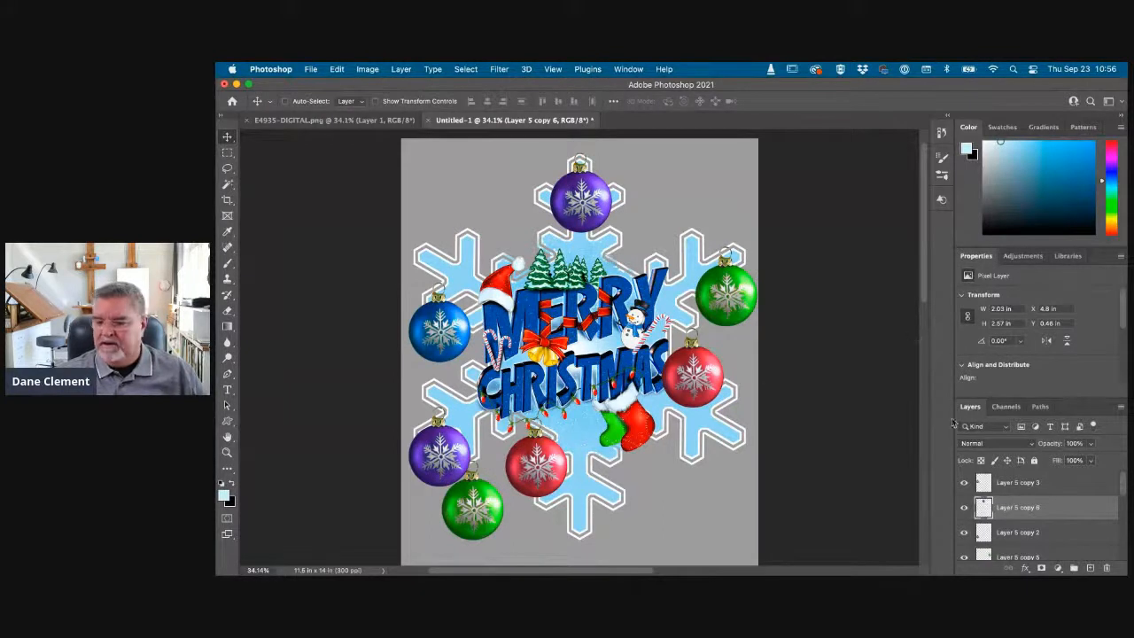
Duplicate the blue ornament and hang the copy from the lowest tip of the snowflake's lower-right arm
left_click(963, 482)
left_click(964, 483)
left_click_drag(983, 483, 1090, 568)
left_click_drag(466, 348, 705, 511)
key("Down")
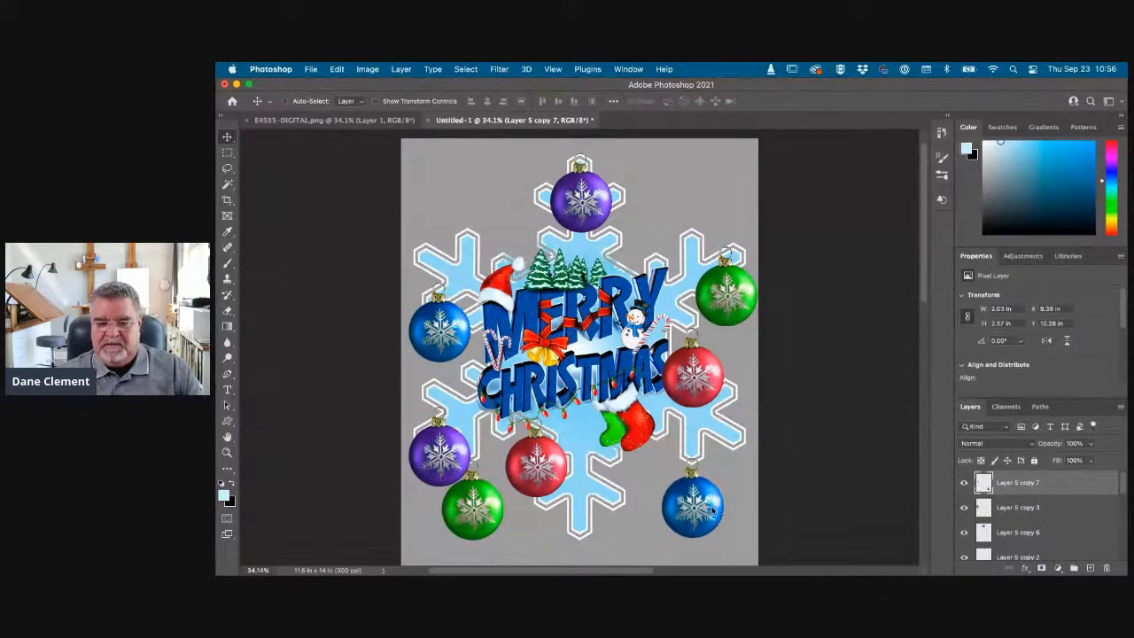
key("Down")
key("Down")
key("Down")
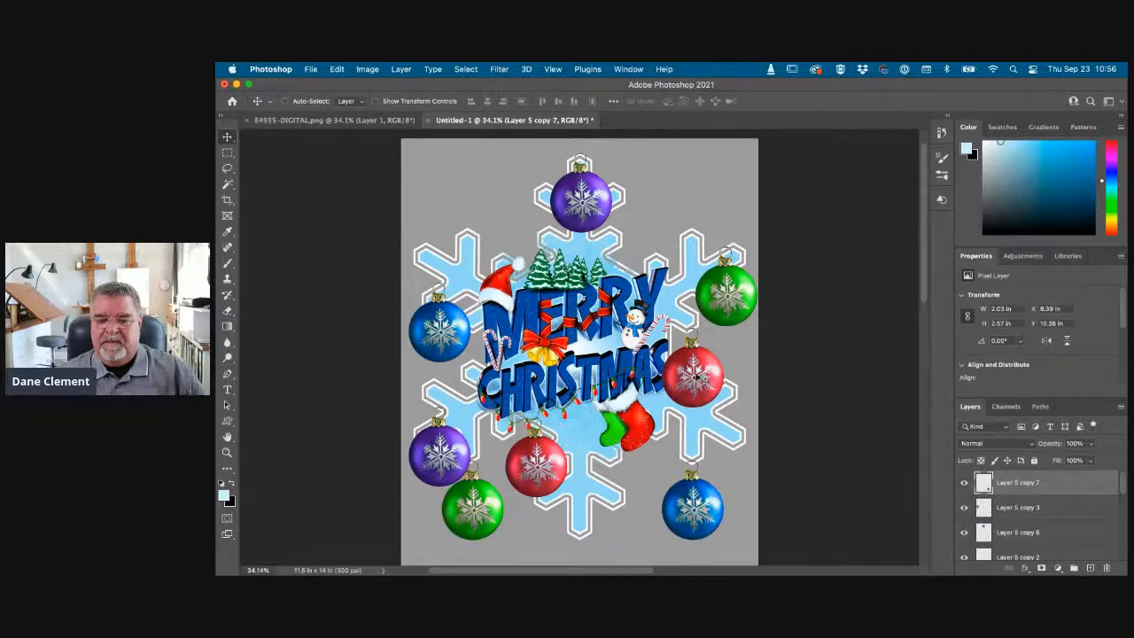
Erase the part of the lower-right blue ornament's ring that overlaps the snowflake's outline, so it looks threaded through the tip
scroll(697, 503, "up", 6)
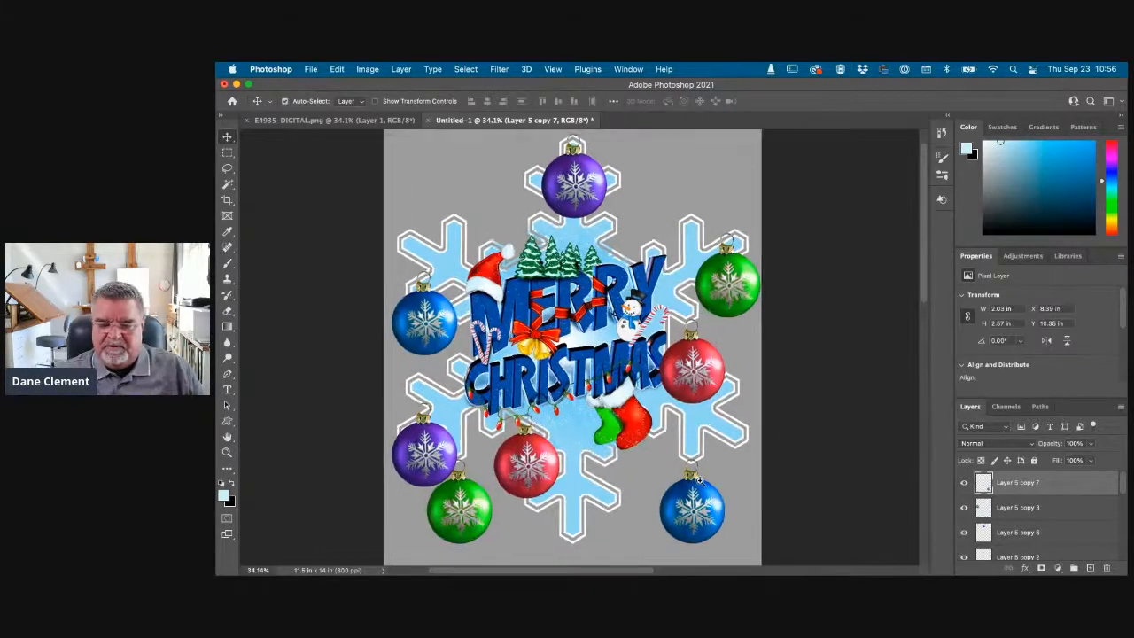
key("e")
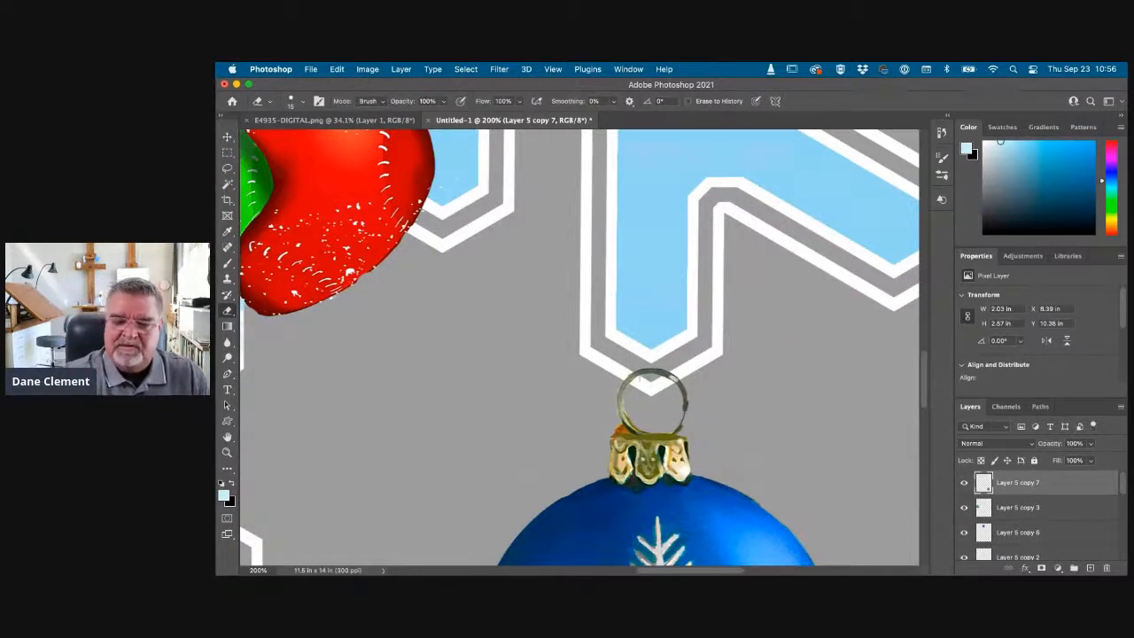
left_click_drag(633, 379, 645, 386)
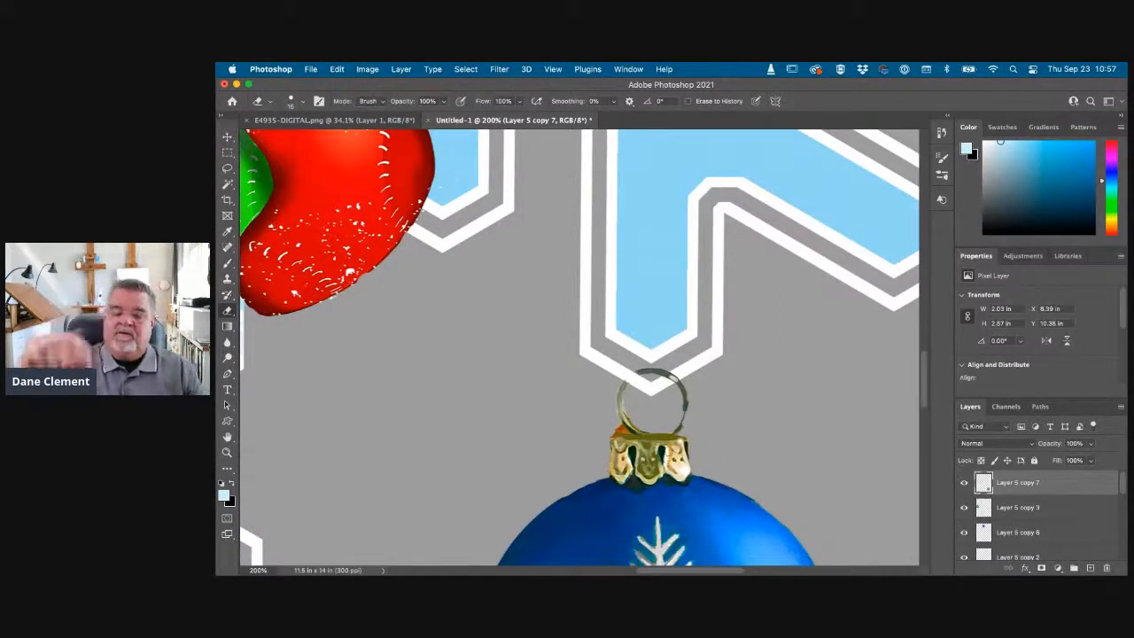
scroll(653, 443, "down", 6)
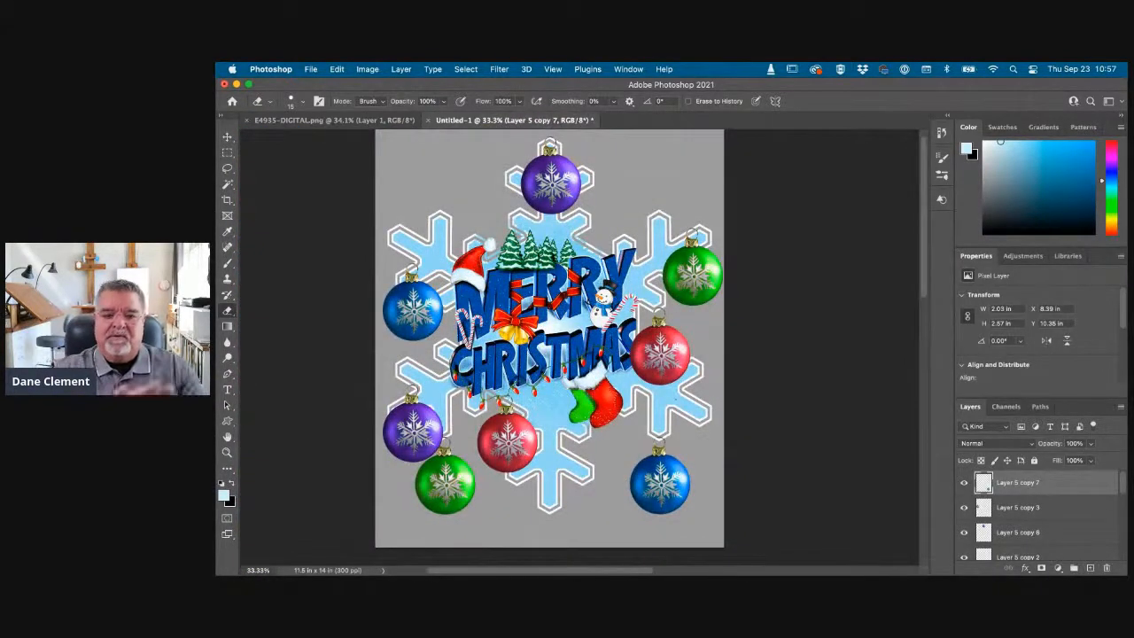
left_click_drag(624, 294, 670, 305)
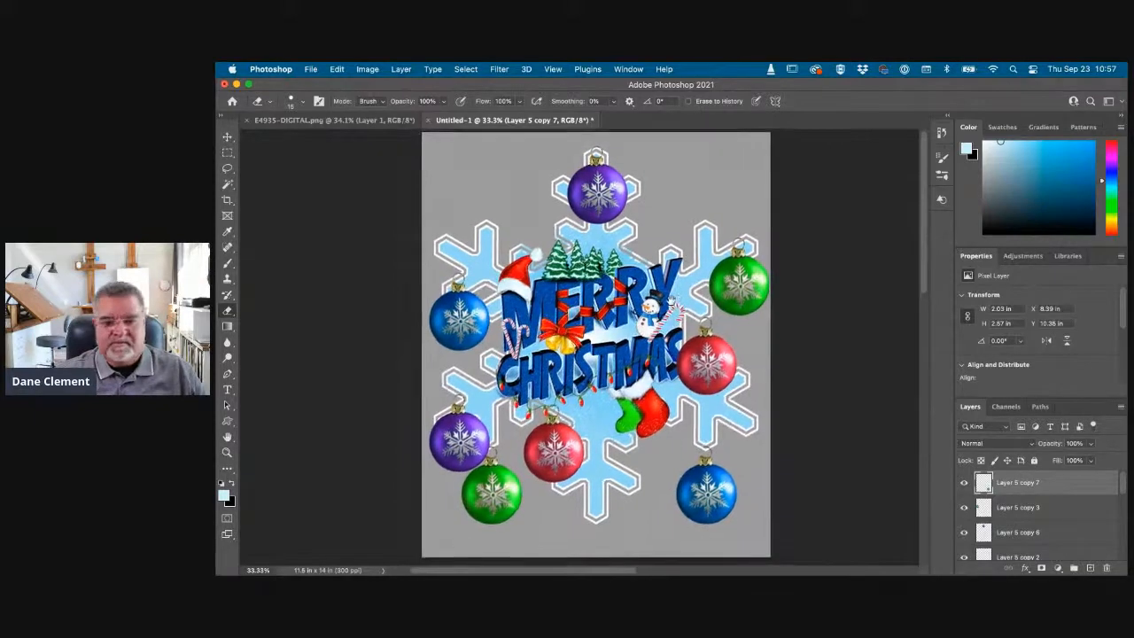
Add a new empty layer directly above Layer 1 and set the foreground colour to white
scroll(1029, 535, "down", 6)
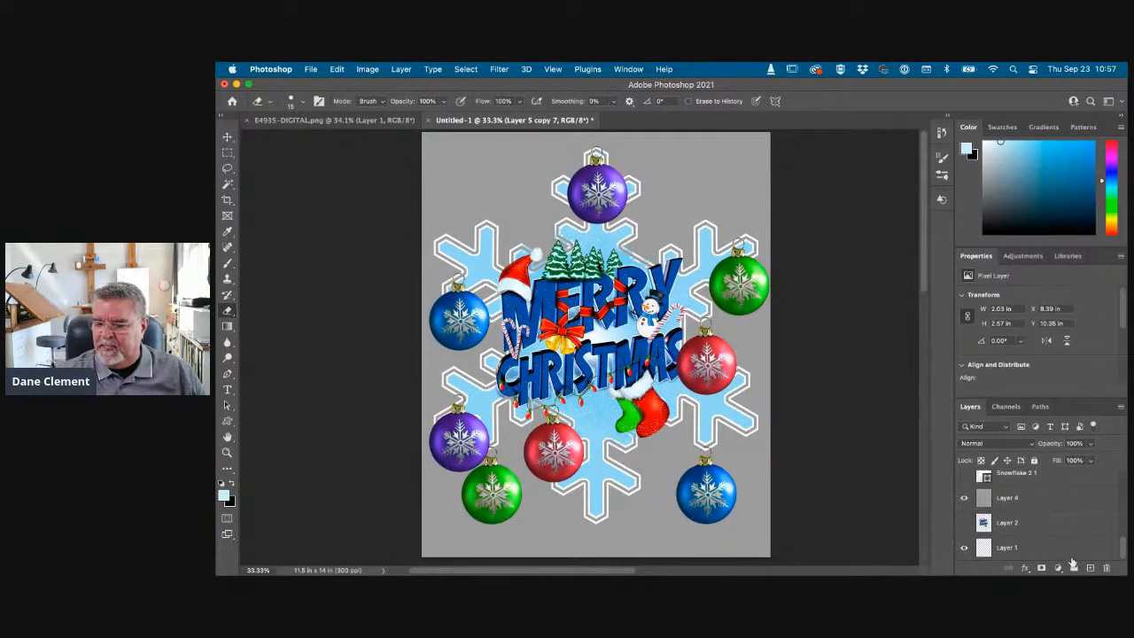
left_click(984, 546)
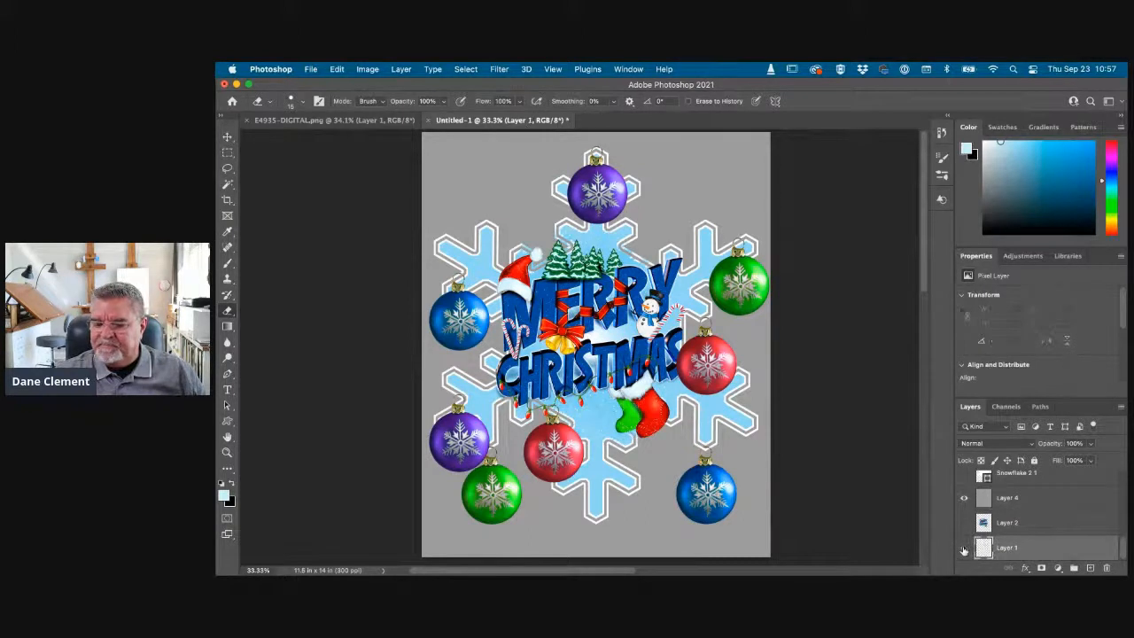
left_click(1090, 565)
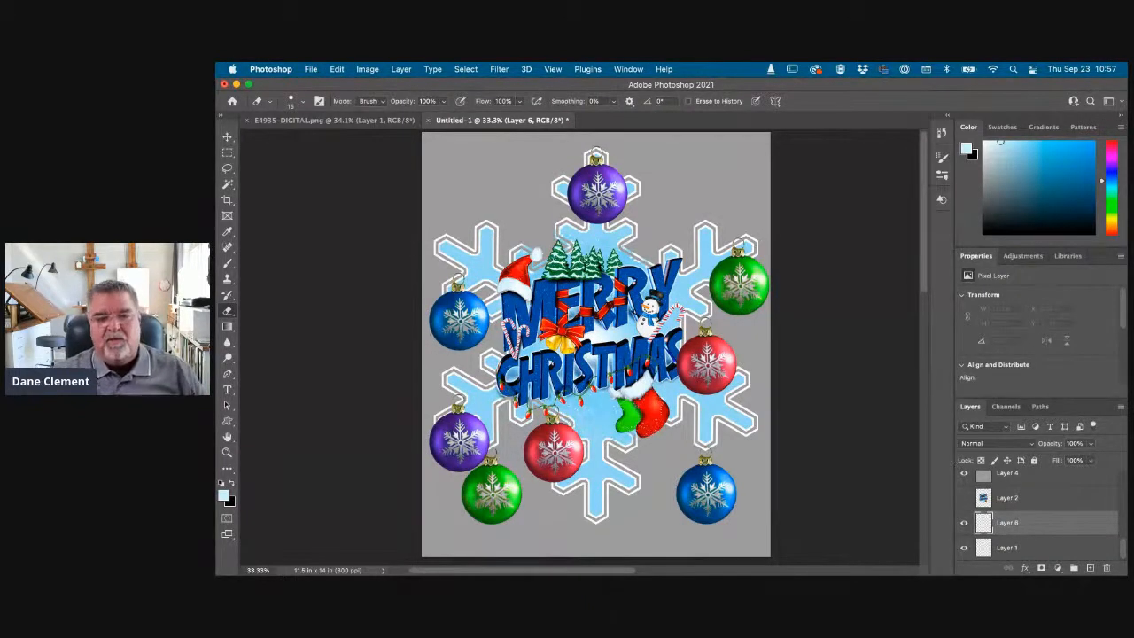
key("d")
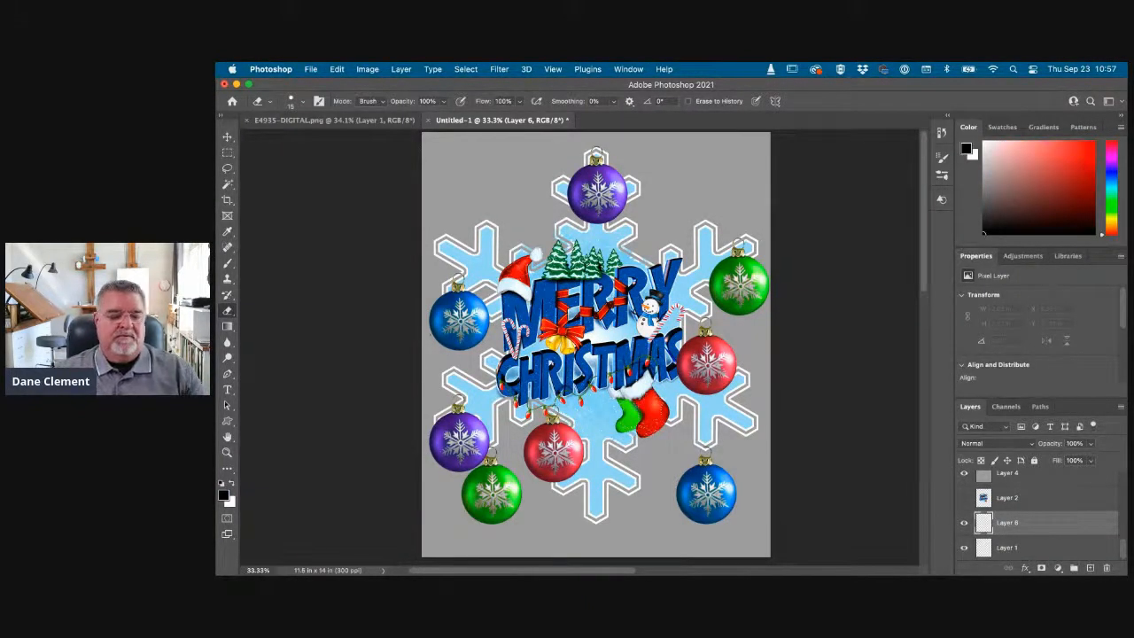
key("x")
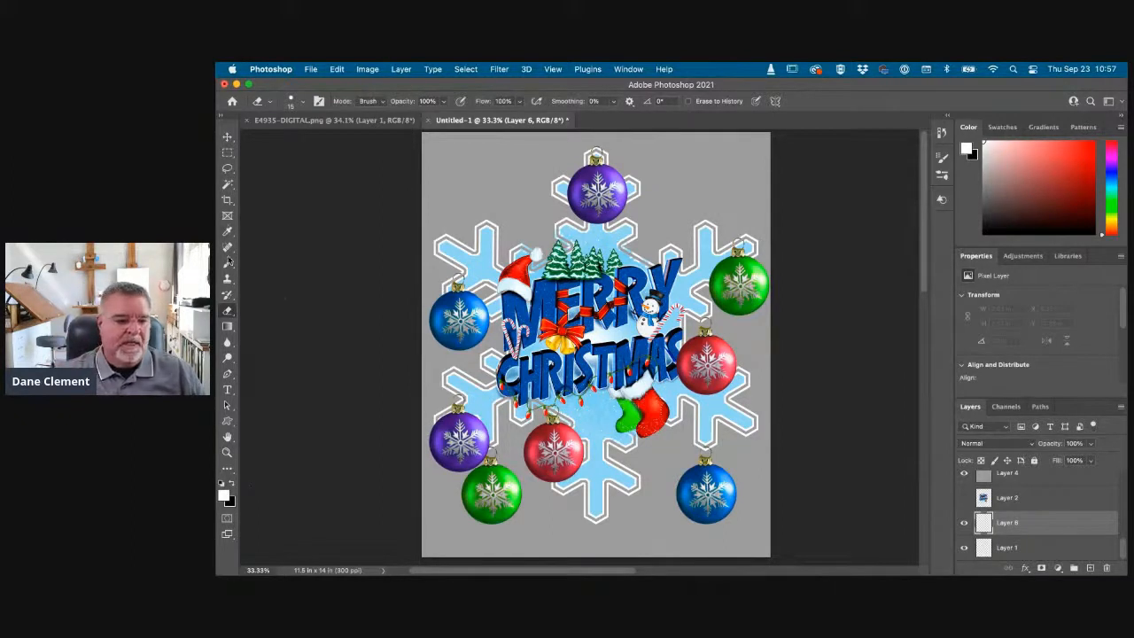
Choose the Kyle's Spatter Brushes - Pressure Control 02 brush from Special Effects Brushes and set its size to 600 px
key("b")
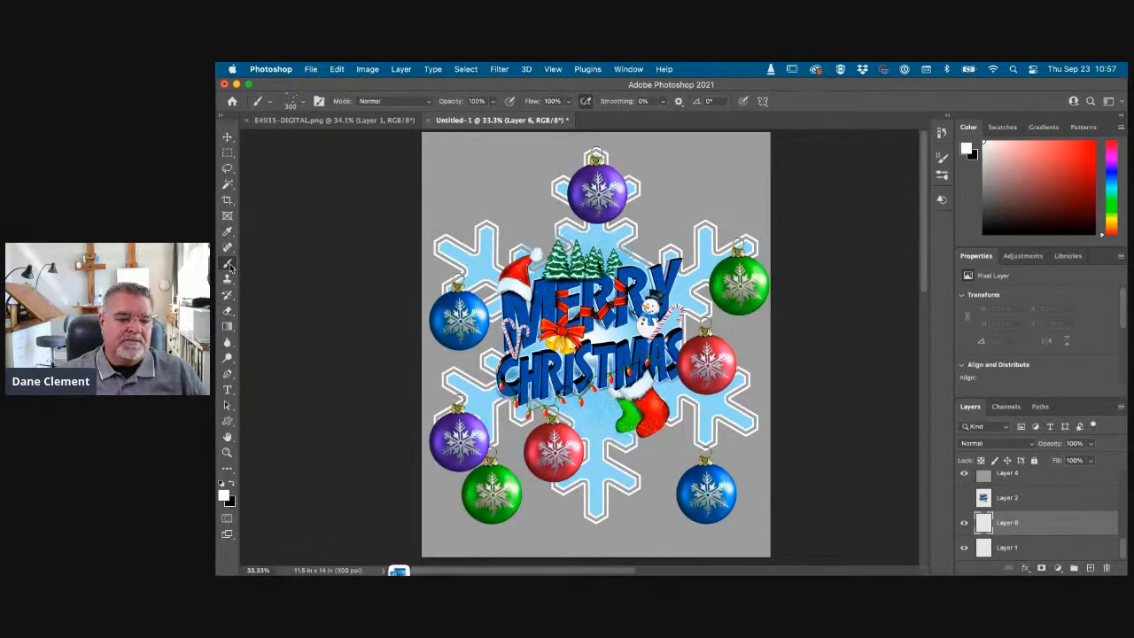
left_click(294, 101)
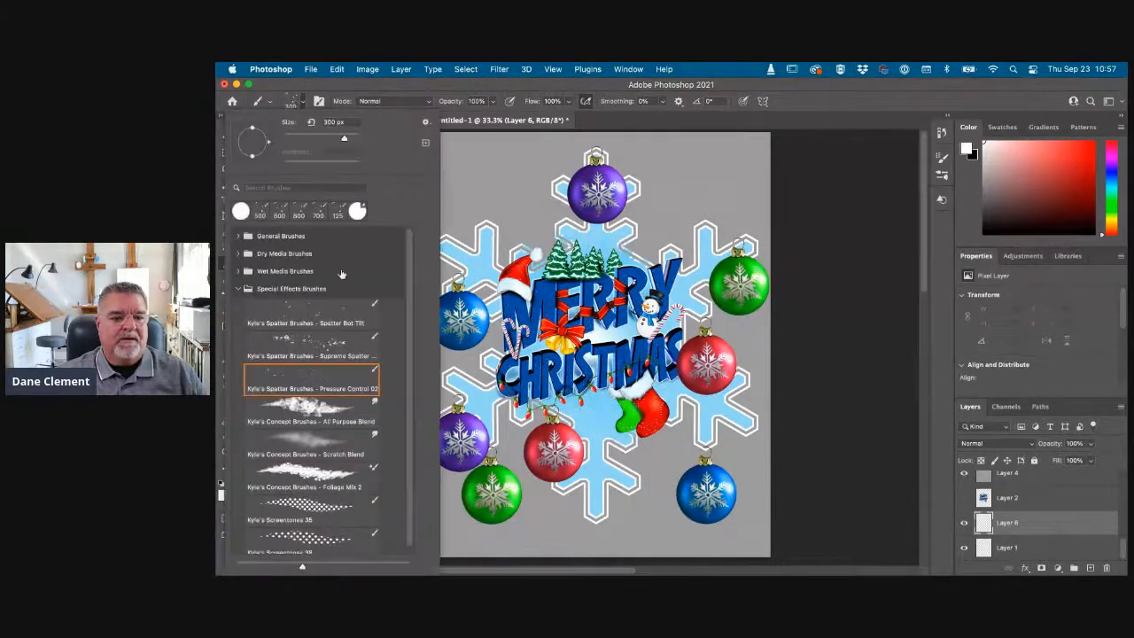
left_click(237, 289)
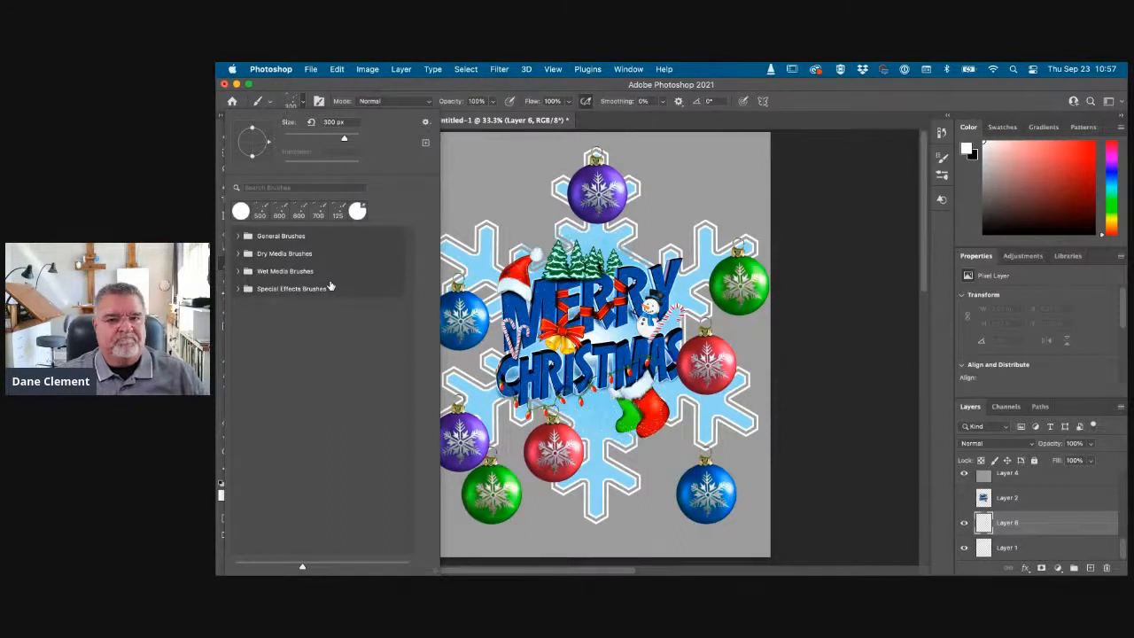
left_click(237, 288)
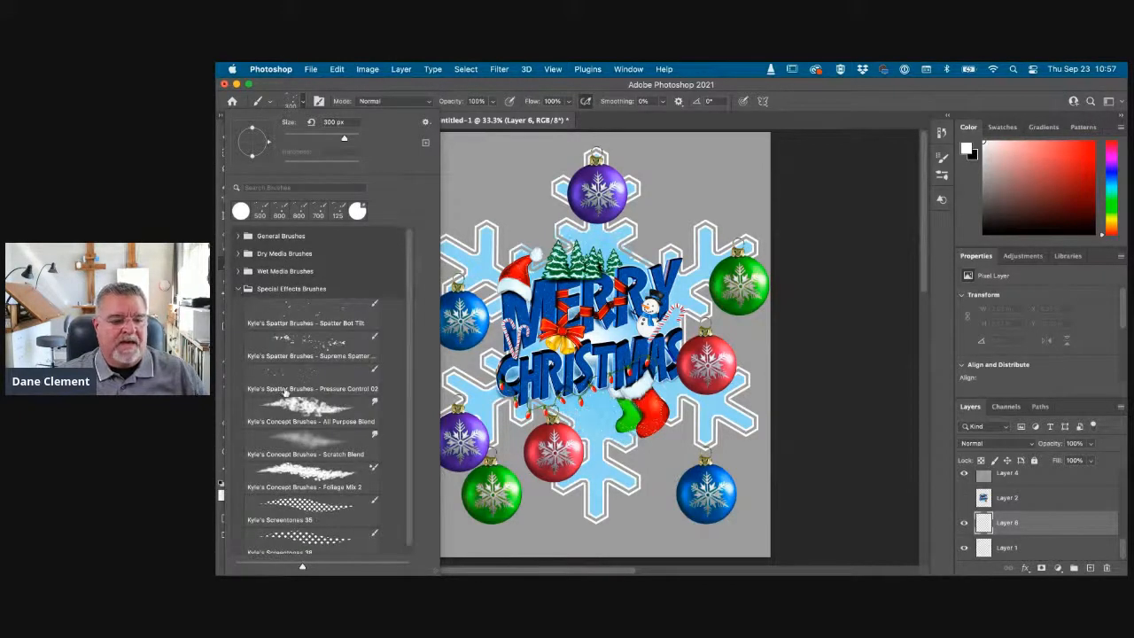
left_click(301, 377)
double_click(298, 381)
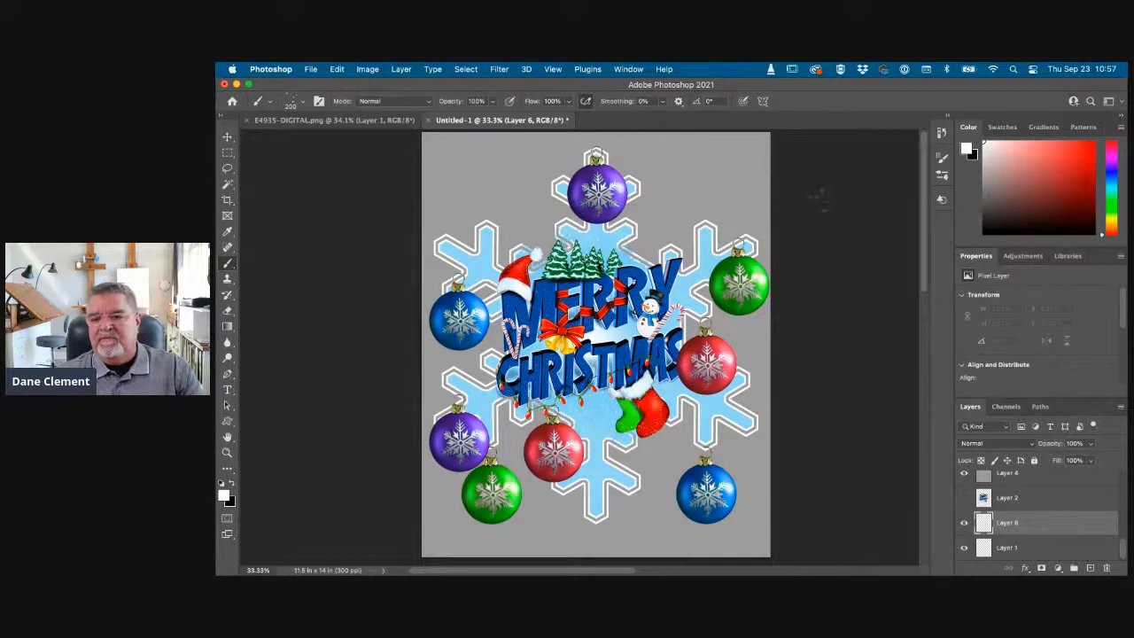
key("bracketright")
key("bracketright")
key("bracketright")
key("bracketright")
key("bracketright")
key("bracketright")
key("bracketright")
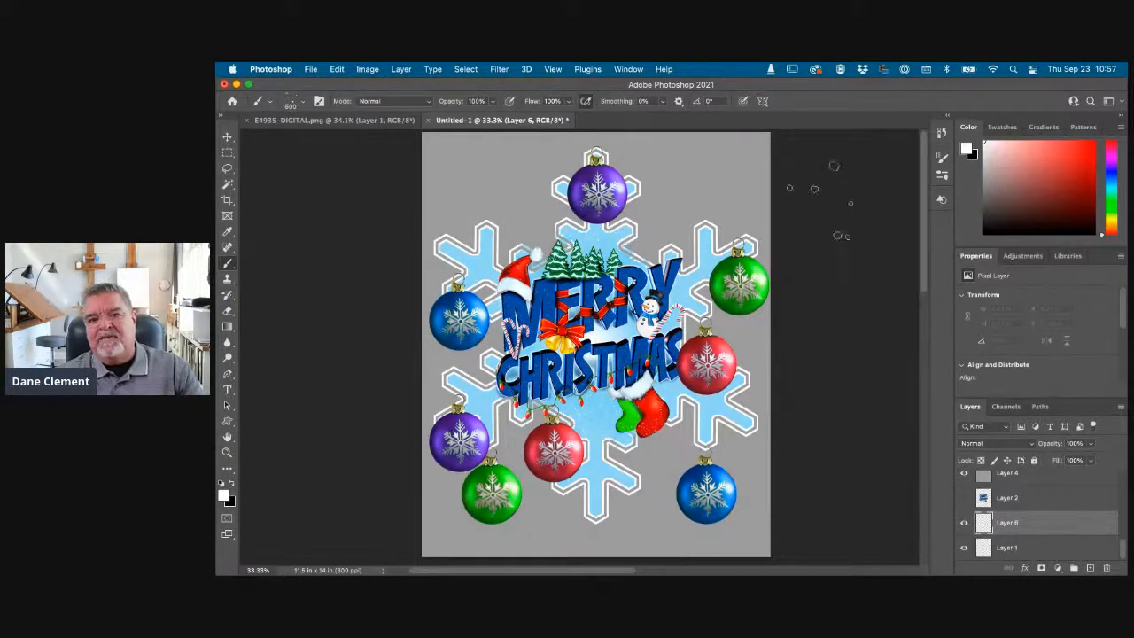
key("bracketleft")
key("bracketleft")
key("bracketleft")
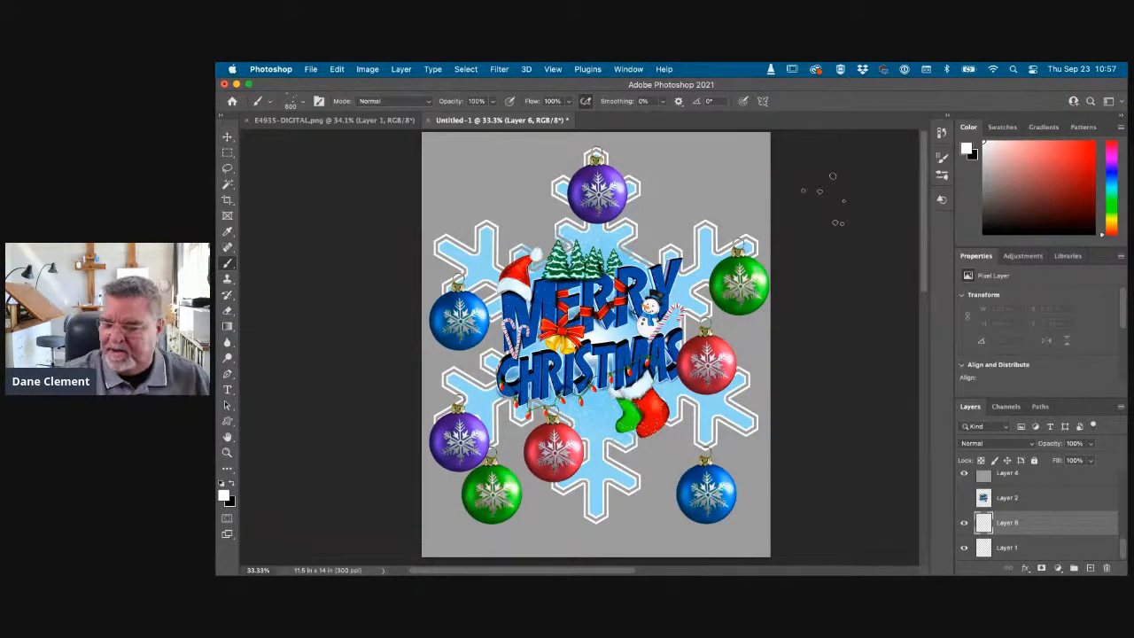
Spatter white snow specks around the snowflake's upper-left area on Layer 6, and move that layer above the grey Layer 4
left_click(542, 242)
left_click(524, 237)
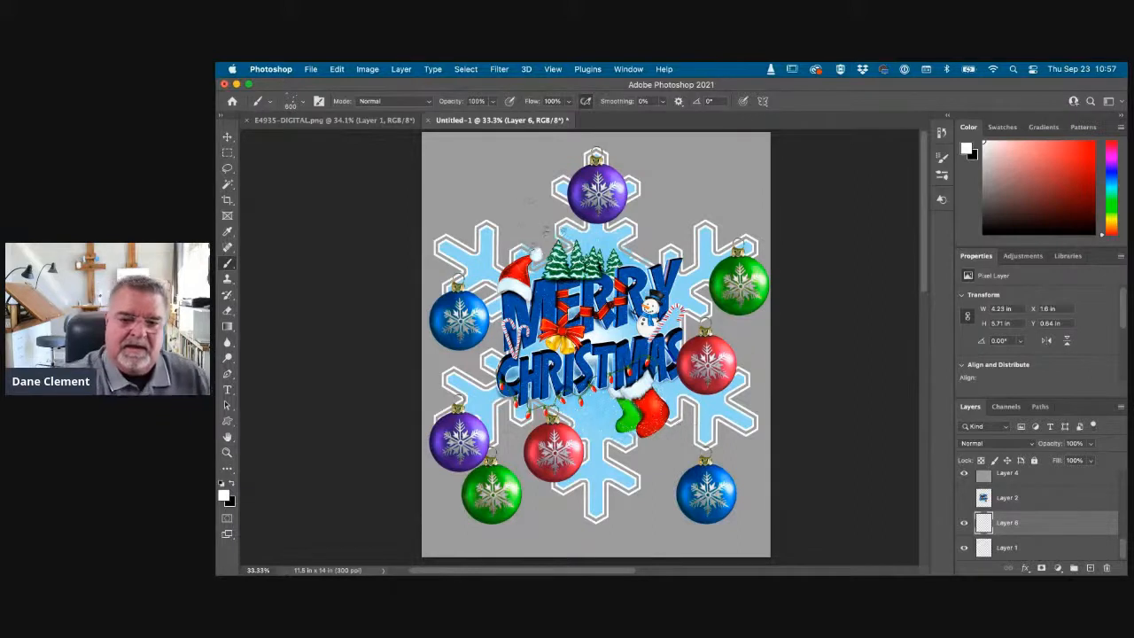
left_click(541, 237)
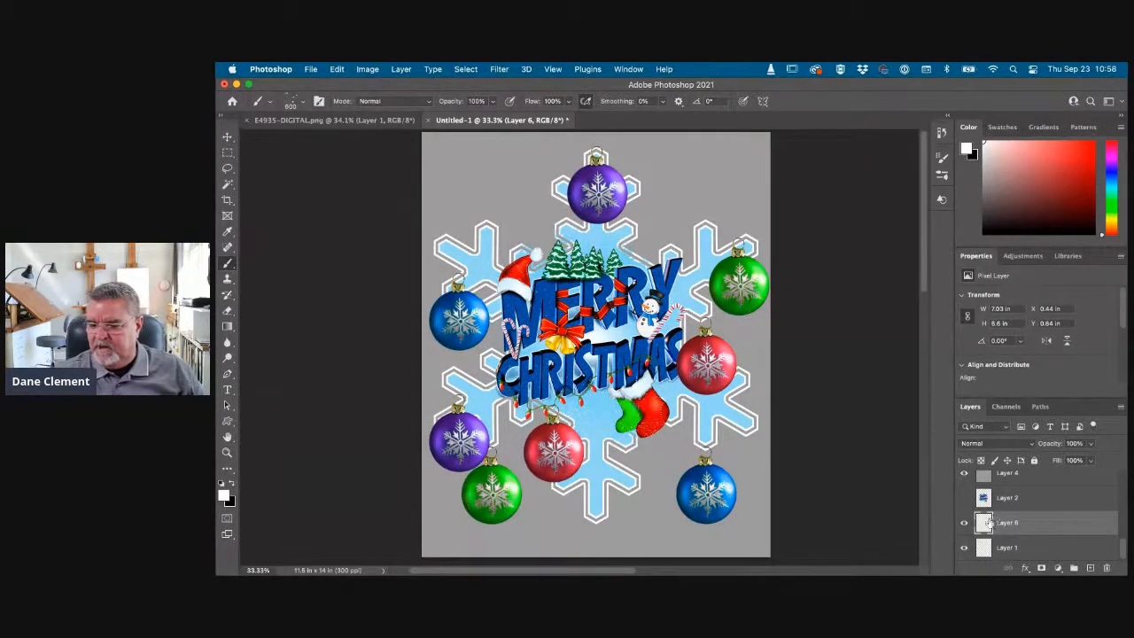
mouse_move(983, 522)
left_mouse_down()
mouse_move(979, 475)
mouse_move(983, 530)
mouse_move(980, 516)
left_mouse_up()
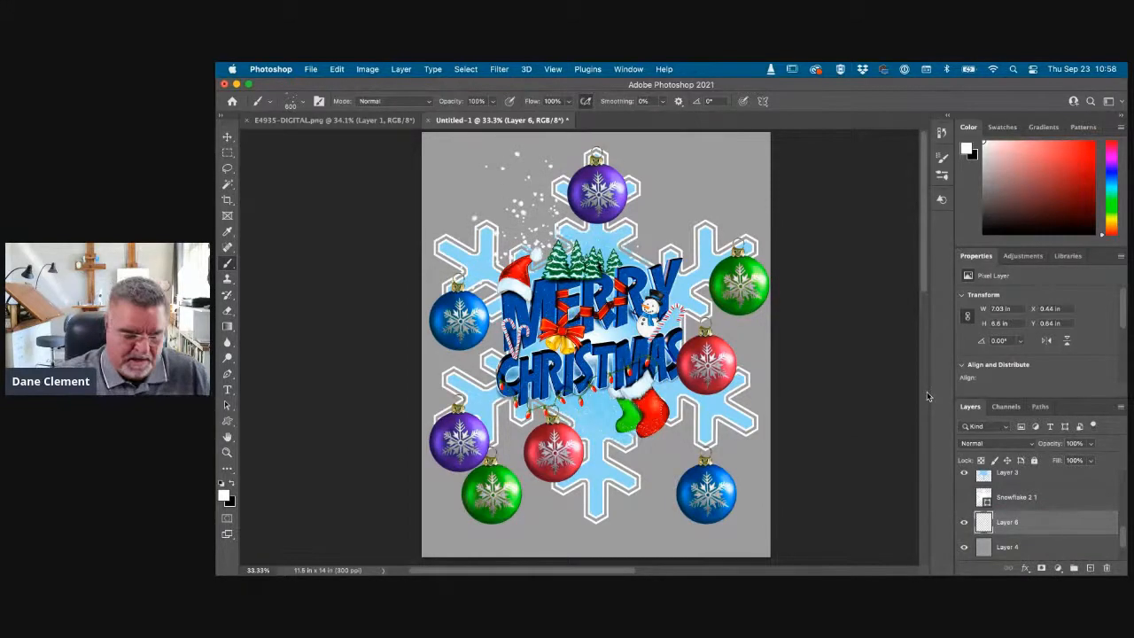
Spatter more white snow specks around the snowflake's upper-right and lower areas on Layer 6
scroll(927, 391, "down", 10)
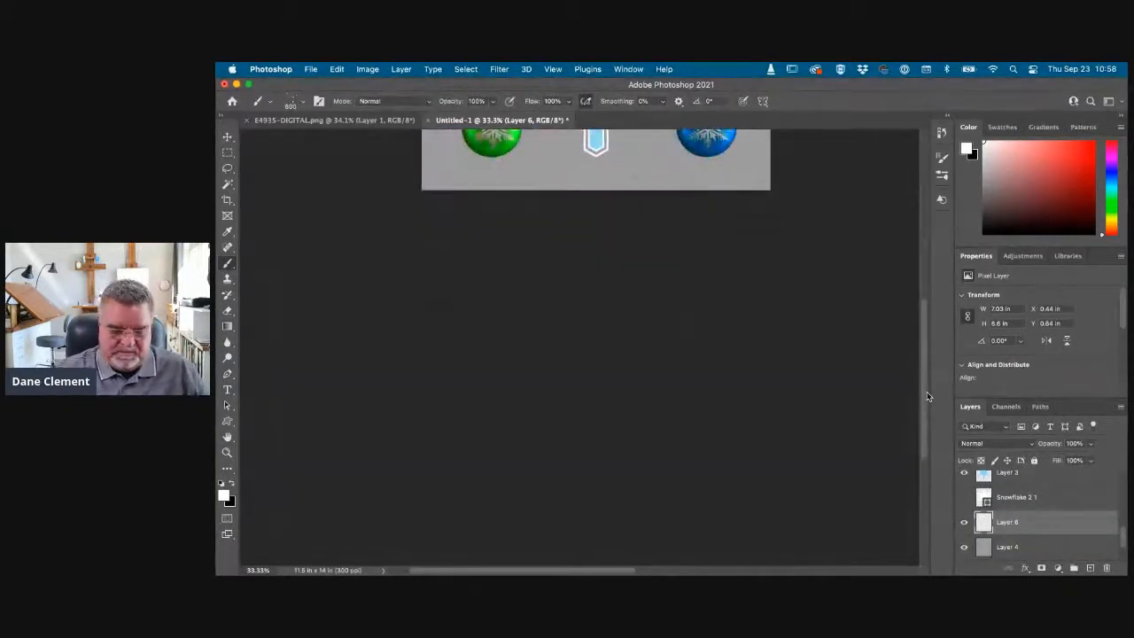
key("super+0")
left_click(654, 217)
left_click(599, 472)
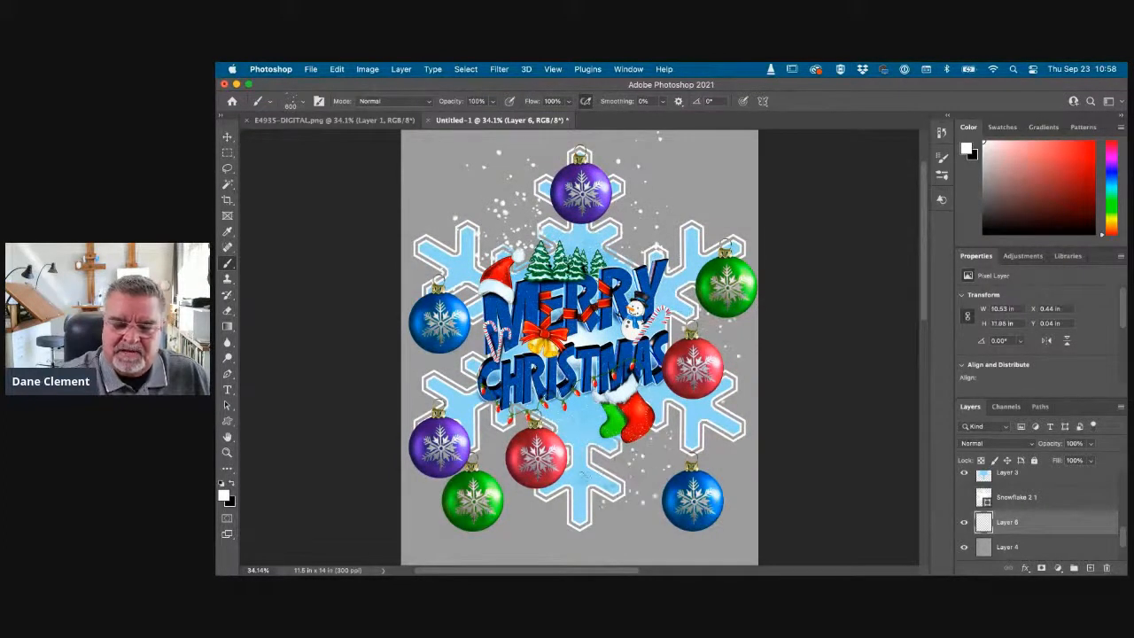
Spatter a few more white specks on Layer 6 and erase stray specks around the design's outer edges with an enlarged Eraser
left_click(473, 400)
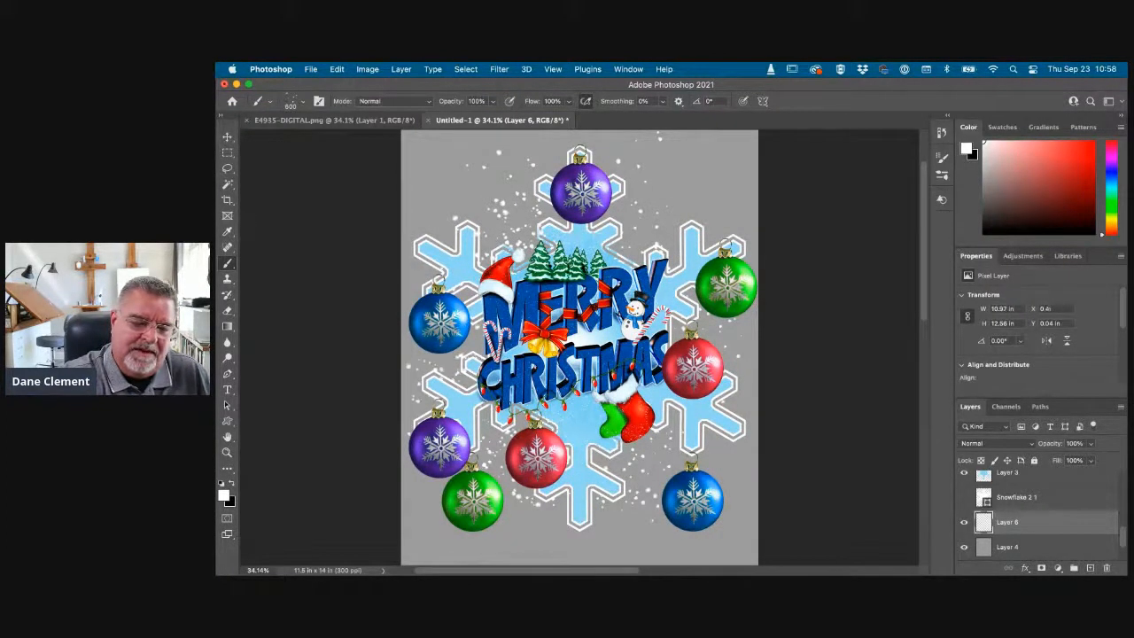
key("e")
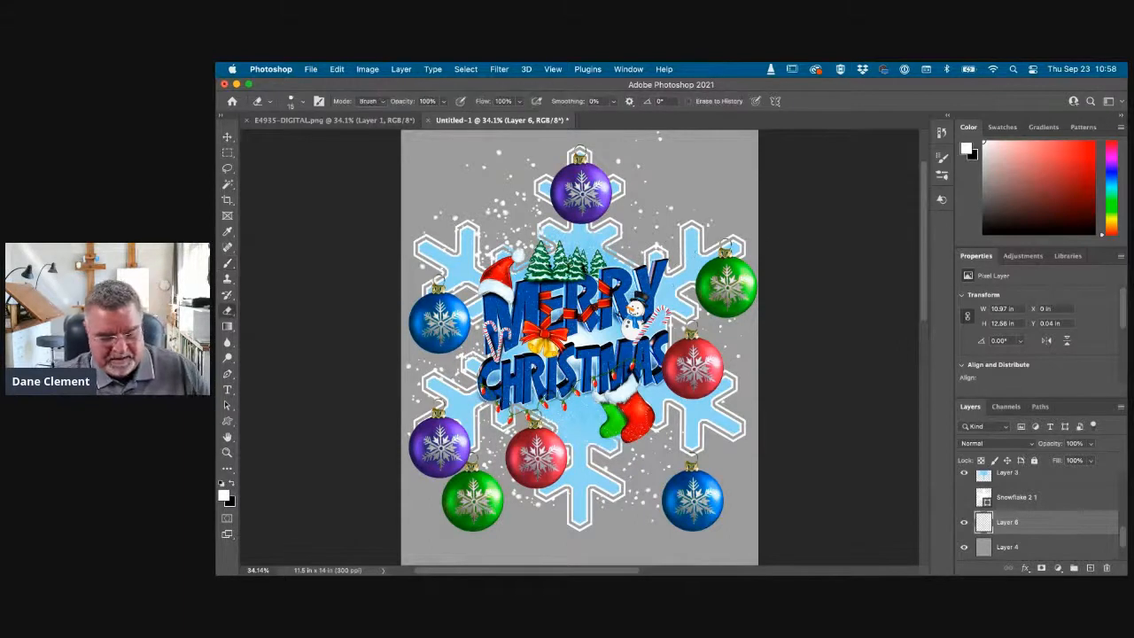
key("bracketright")
key("bracketright")
key("bracketright")
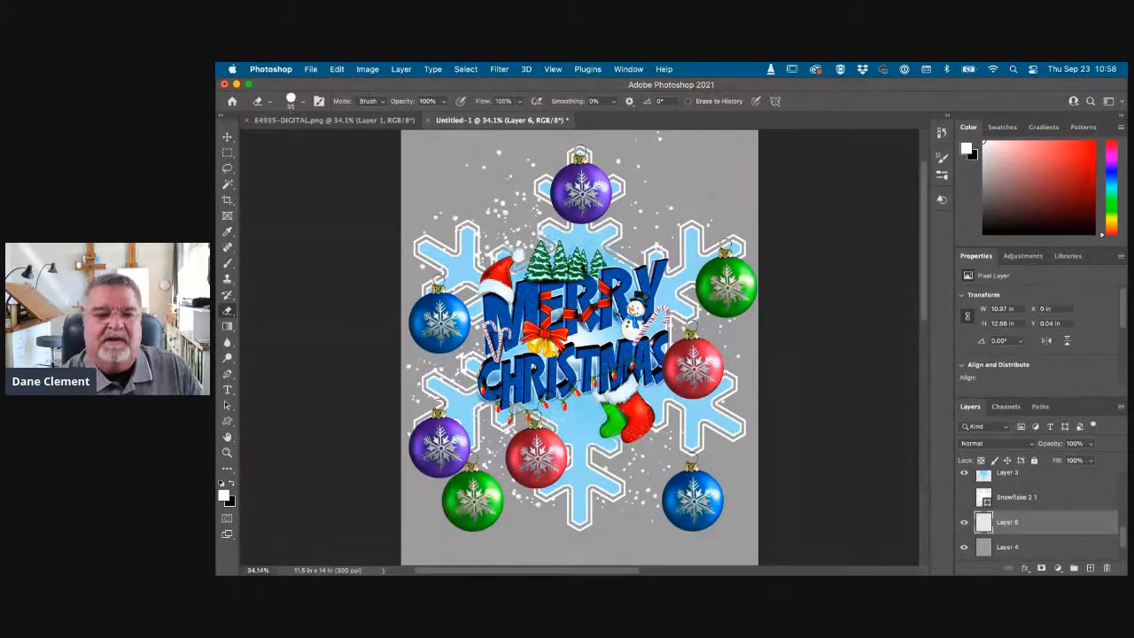
key("bracketright")
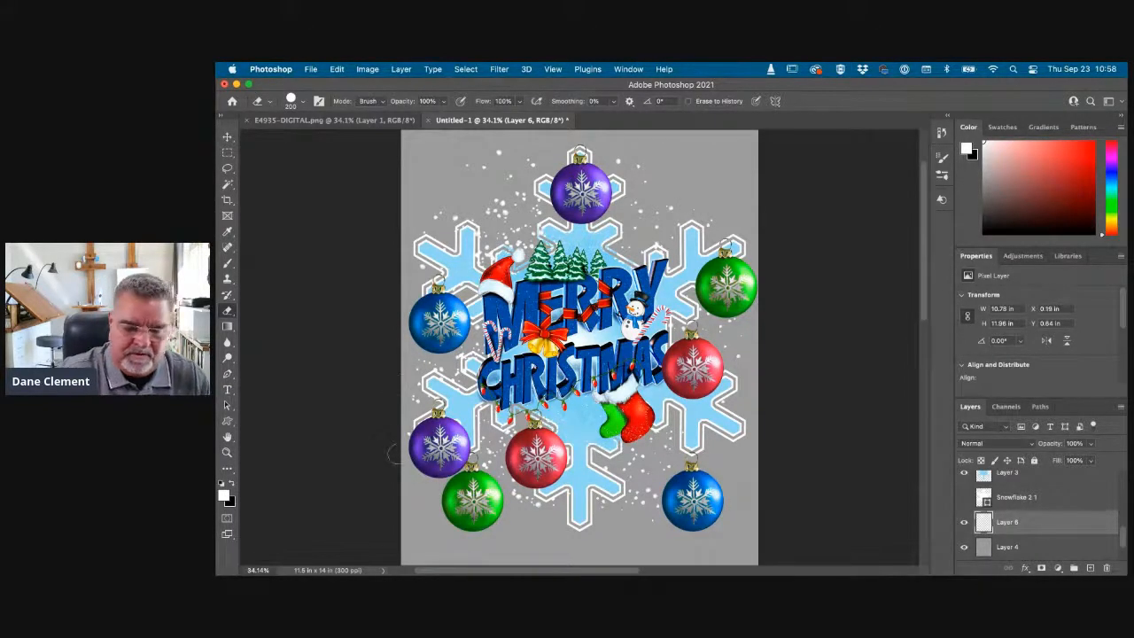
left_click_drag(401, 434, 390, 446)
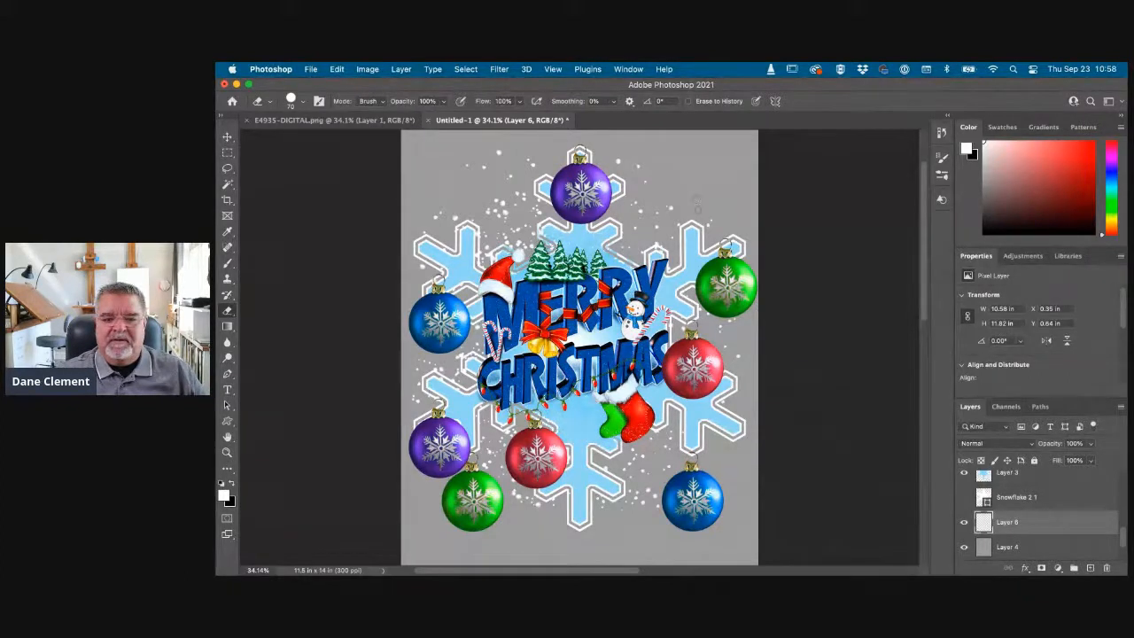
Show the document rulers and set their units to millimetres
left_click(586, 68)
mouse_move(628, 68)
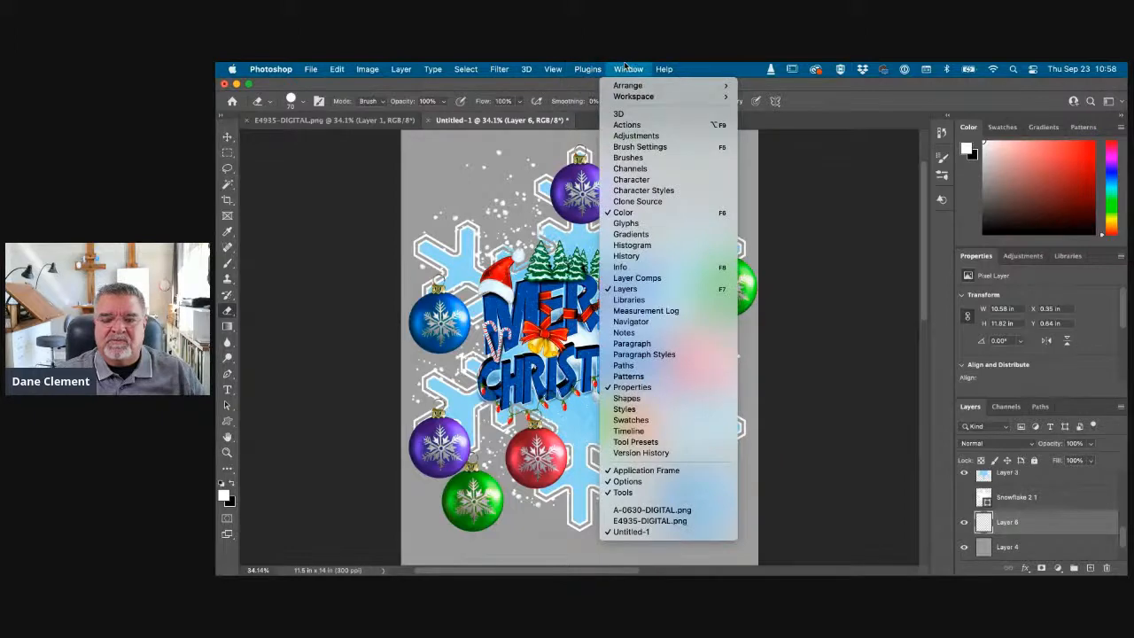
mouse_move(554, 69)
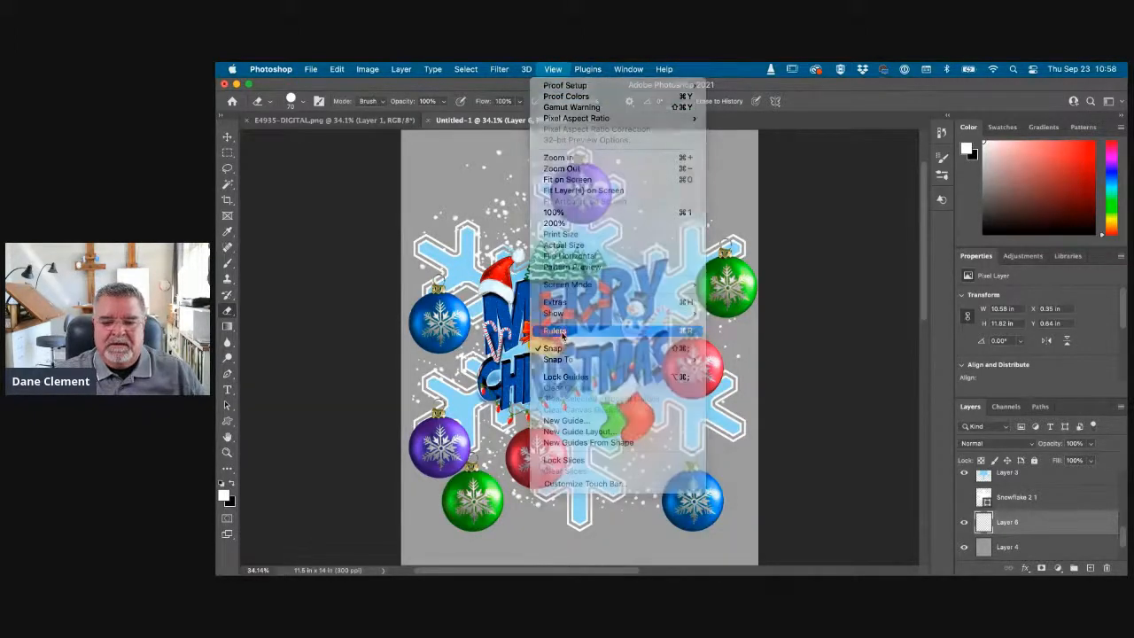
left_click(556, 330)
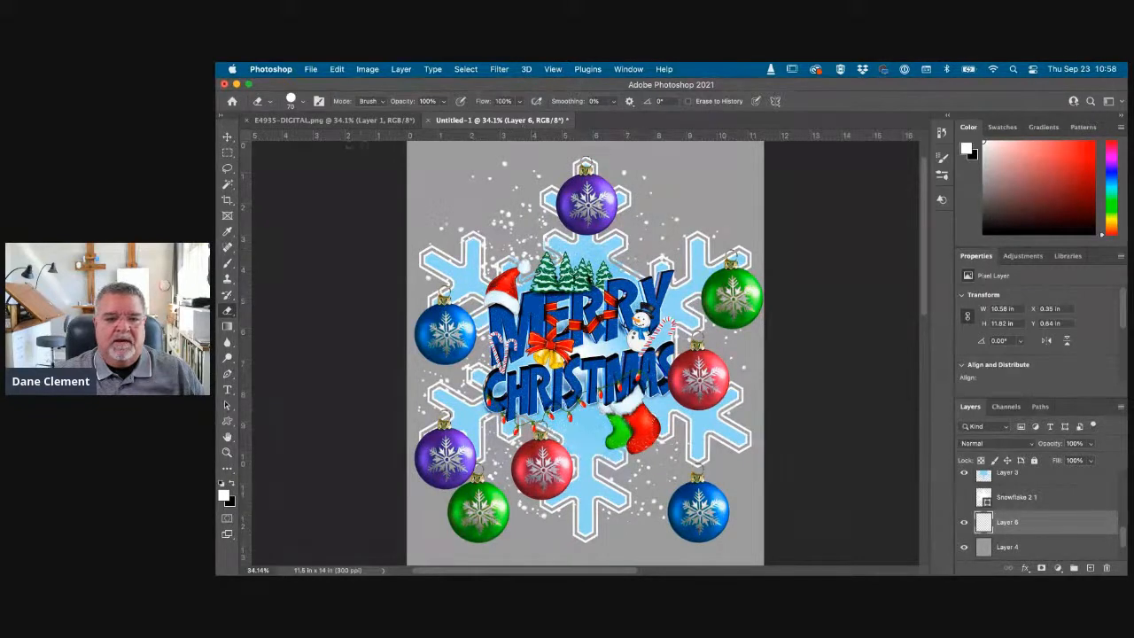
right_click(347, 142)
left_click(379, 183)
Make a circular selection about 0.93 mm across in the empty grey area to the upper right of the top purple ornament
left_click_drag(228, 155, 254, 164)
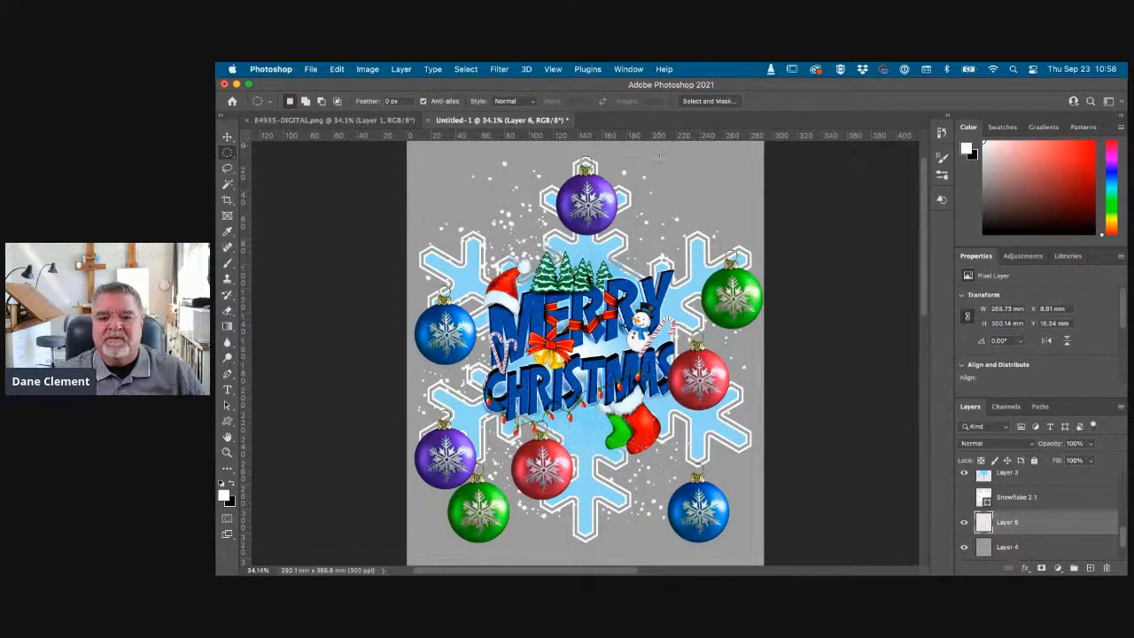
left_click_drag(659, 156, 662, 161)
left_click_drag(660, 162, 660, 157)
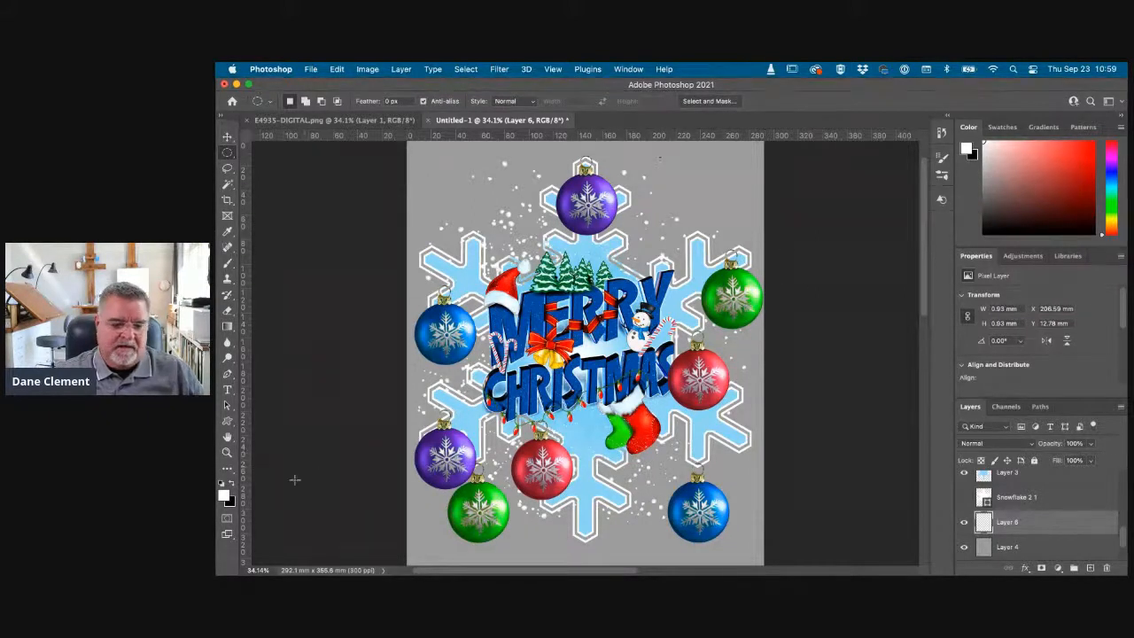
Set the foreground colour to magenta and fill the small circular selection with it on a new layer above Layer 6
left_click(1094, 146)
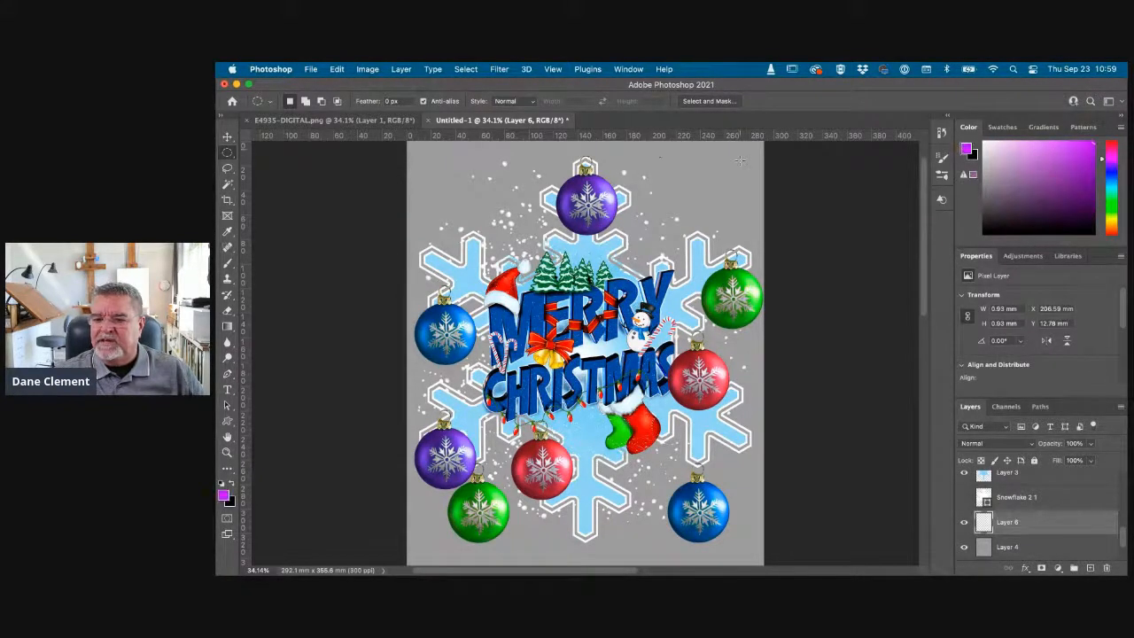
left_click(1088, 566)
key("alt")
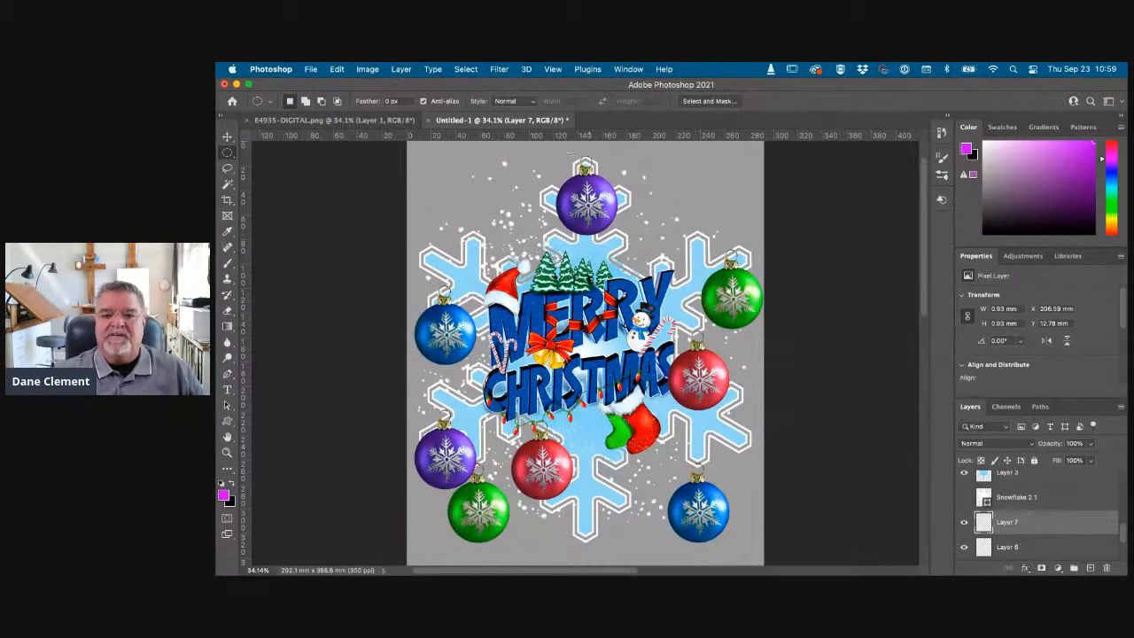
Move the magenta dot down among the white snow specks at the upper right and compare their sizes up close
left_click(227, 135)
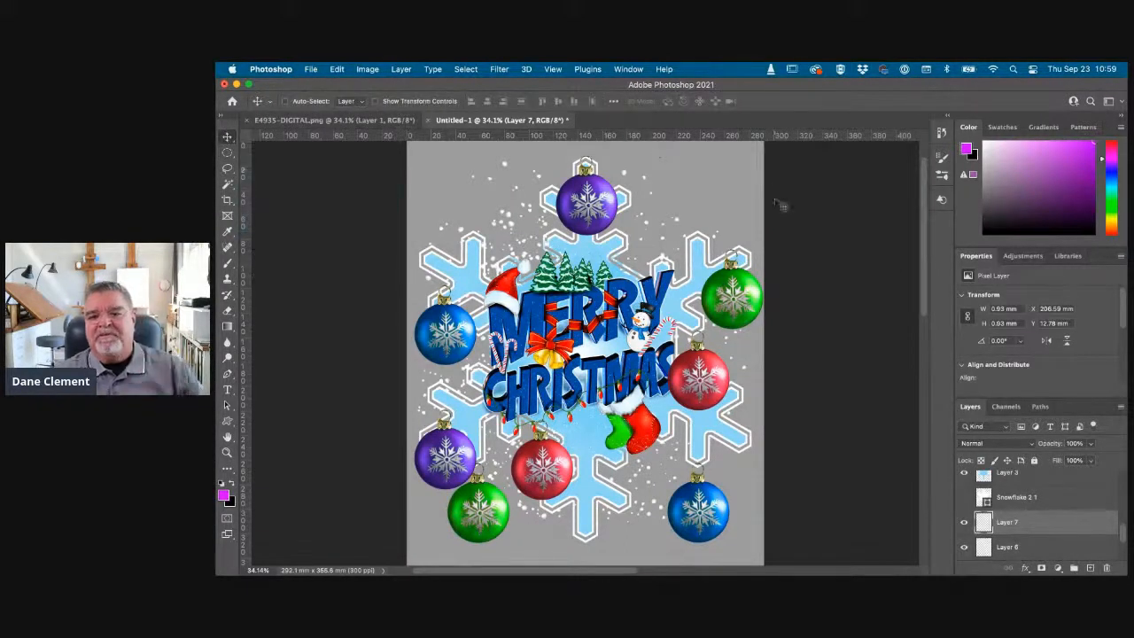
left_click_drag(685, 186, 686, 238)
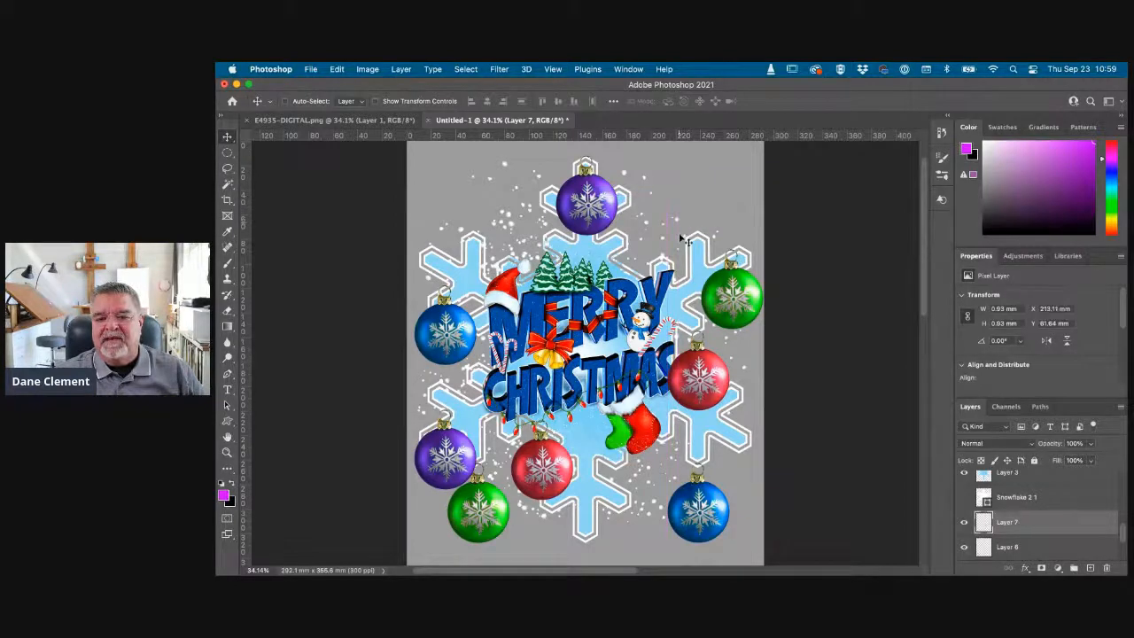
scroll(691, 220, "up", 10)
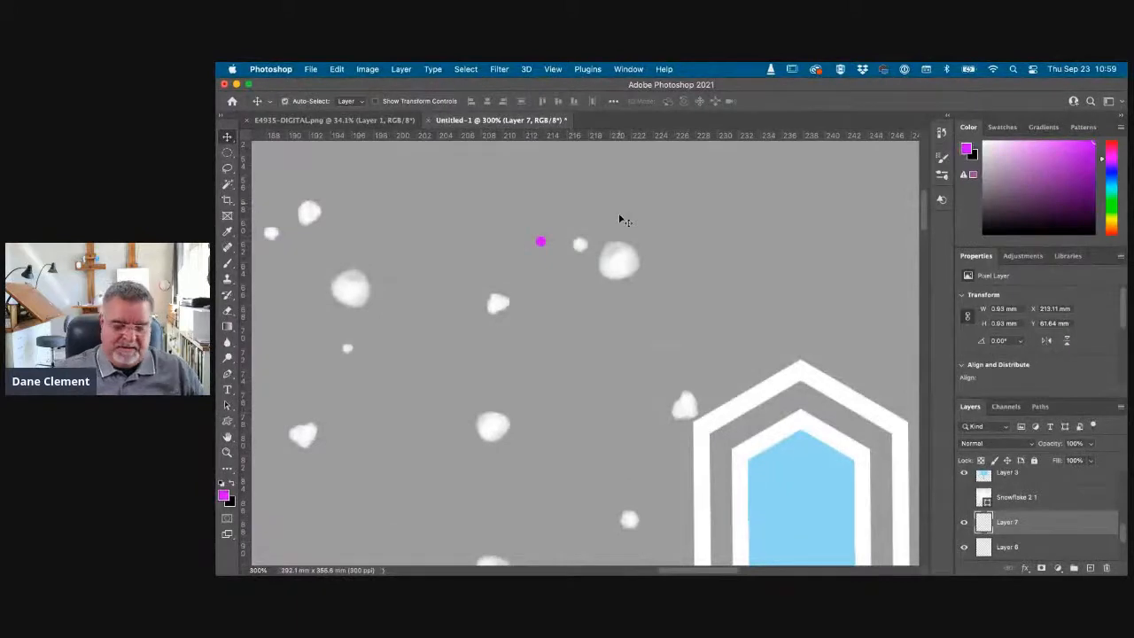
key("super+0")
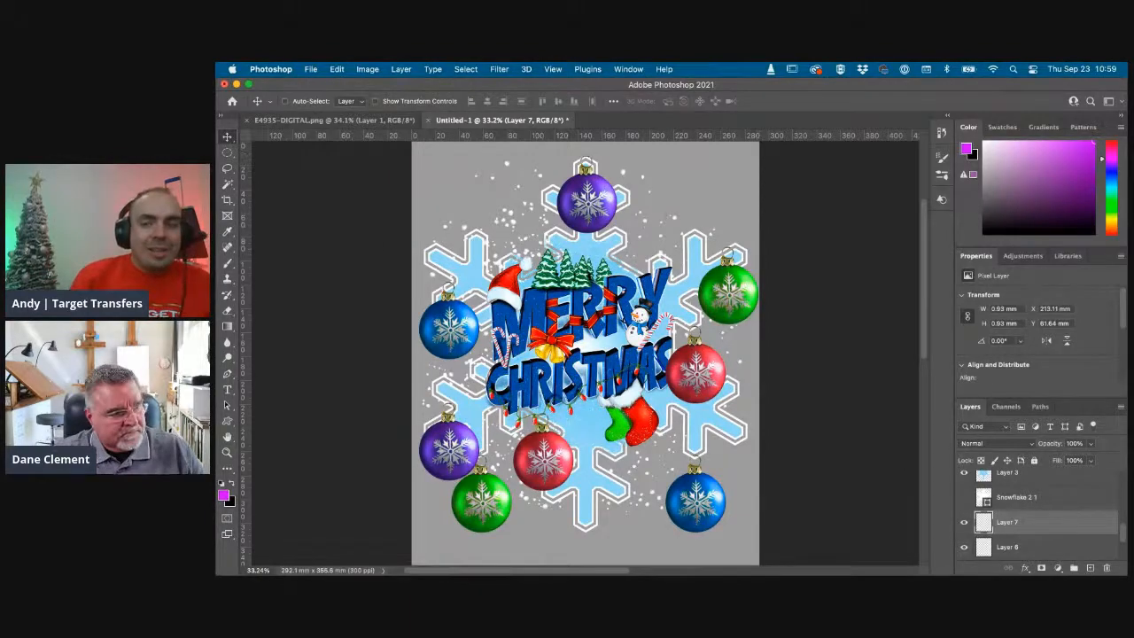
Switch to the StreamYard studio in Chrome and stop sharing the screen
left_click_drag(215, 115, 552, 94)
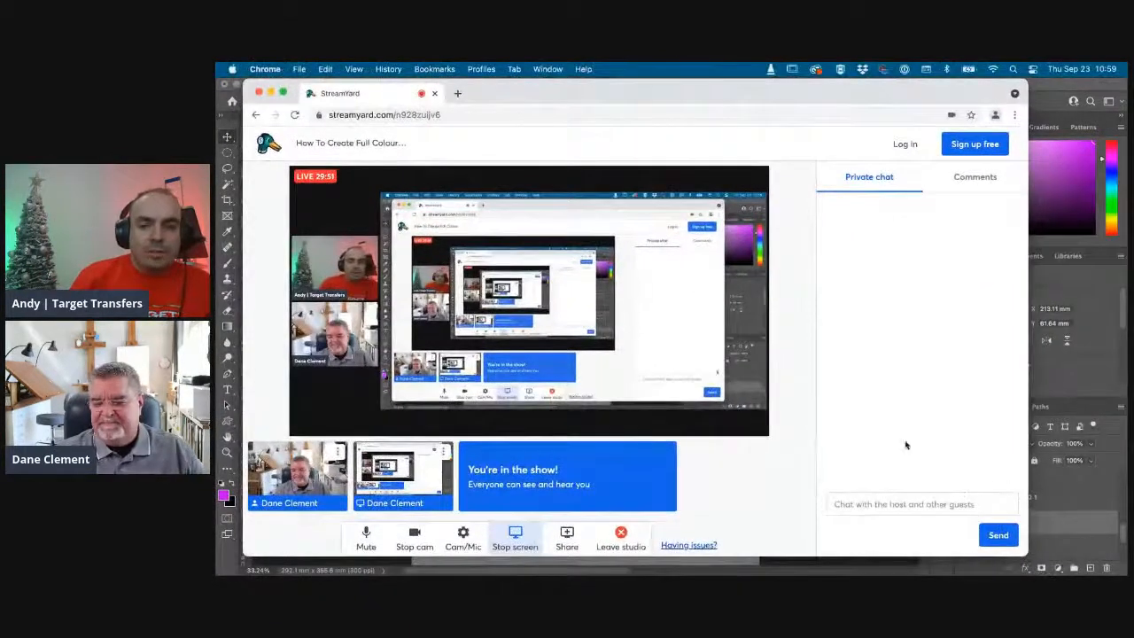
left_click(534, 540)
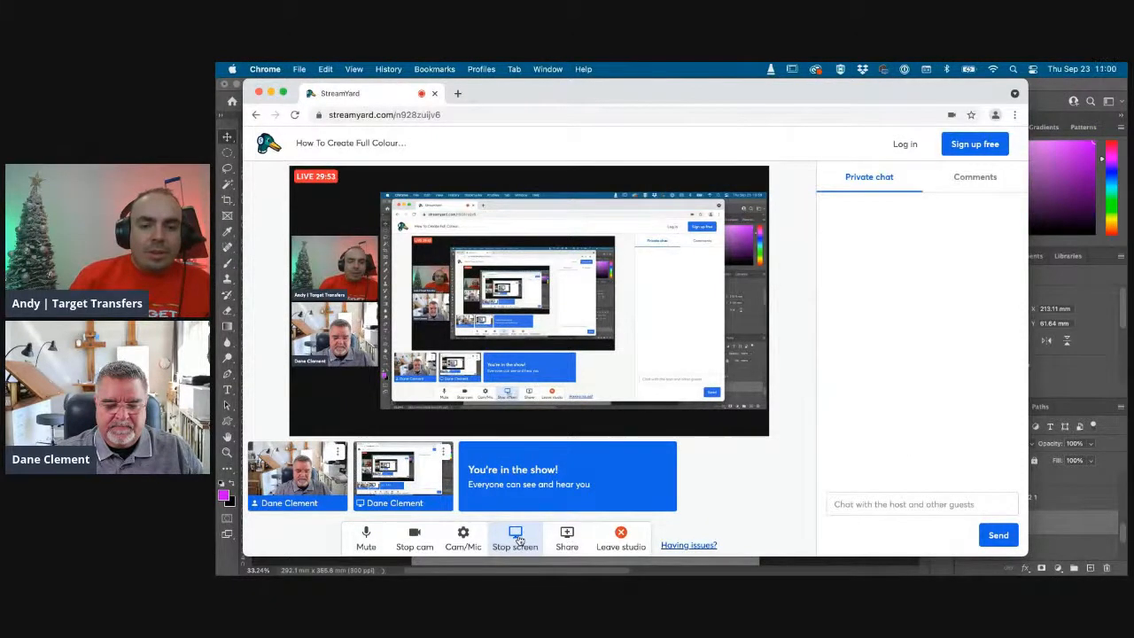